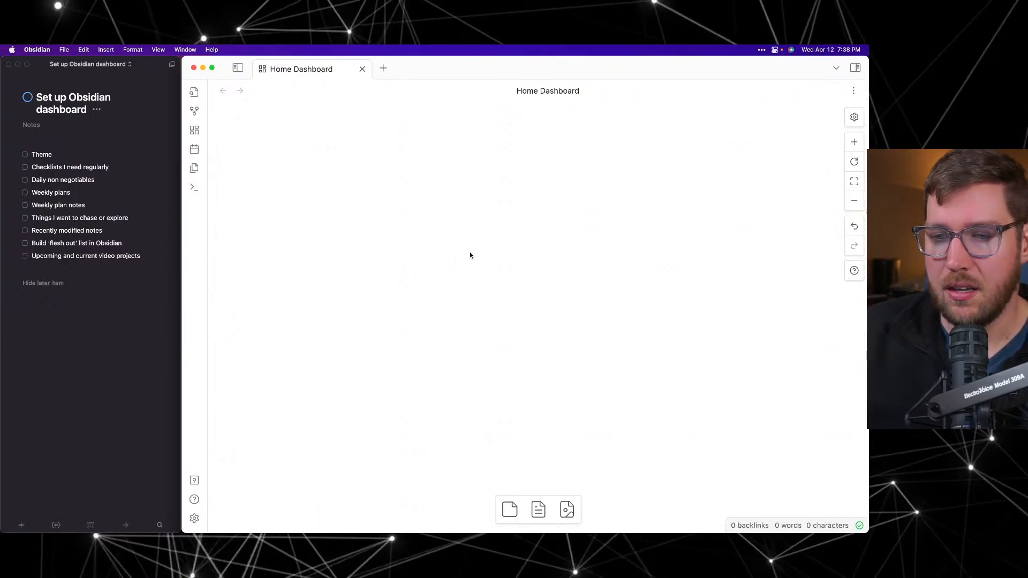
# Step: Add the existing vault note "2023 Year of the Roaring Lion" to the Home Dashboard canvas
pyautogui.rightClick(456, 218)
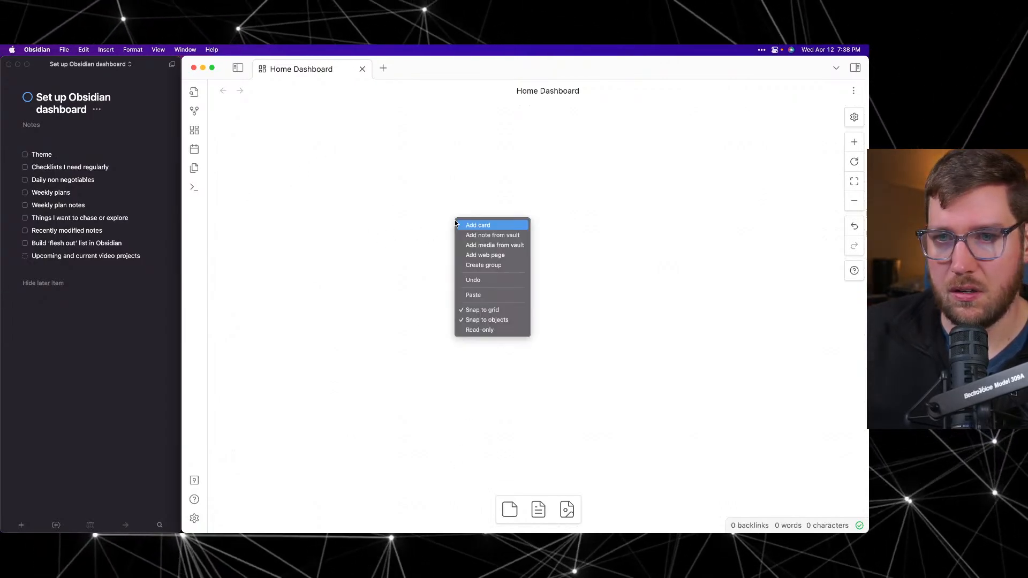
pyautogui.click(512, 236)
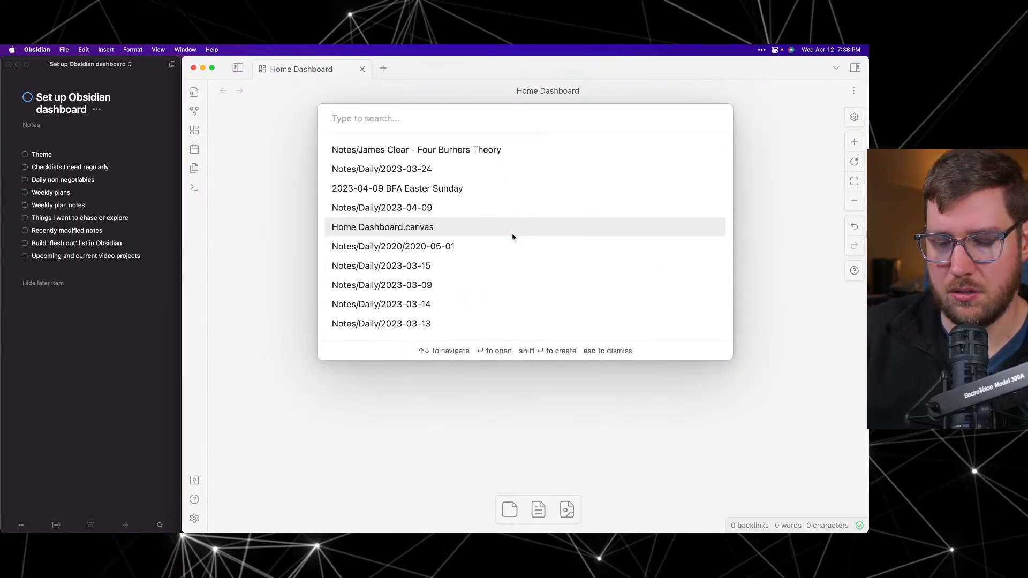
pyautogui.write('2023')
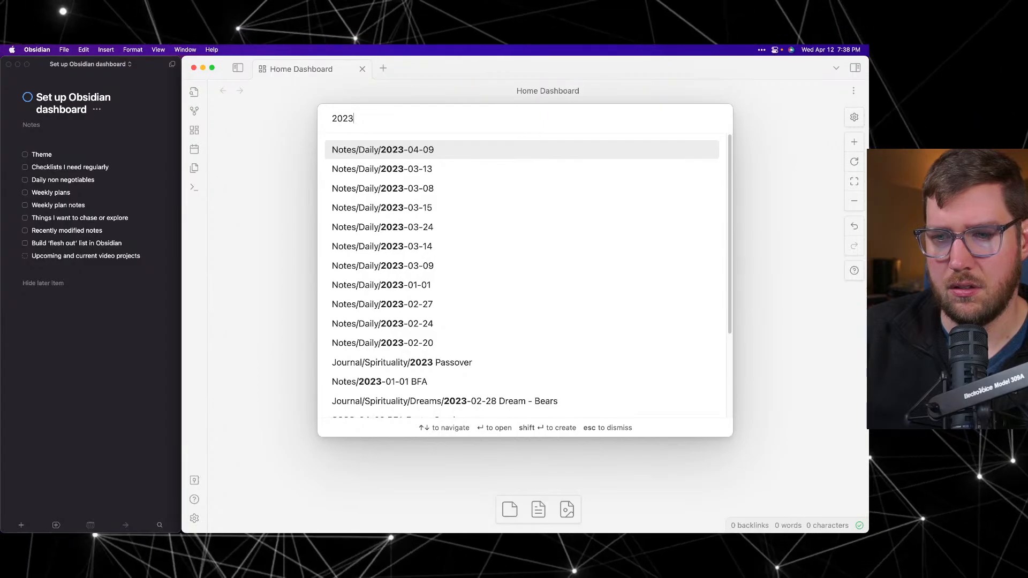
pyautogui.write(' theme')
pyautogui.press('BackSpace')
pyautogui.press('BackSpace')
pyautogui.press('BackSpace')
pyautogui.press('BackSpace')
pyautogui.press('BackSpace')
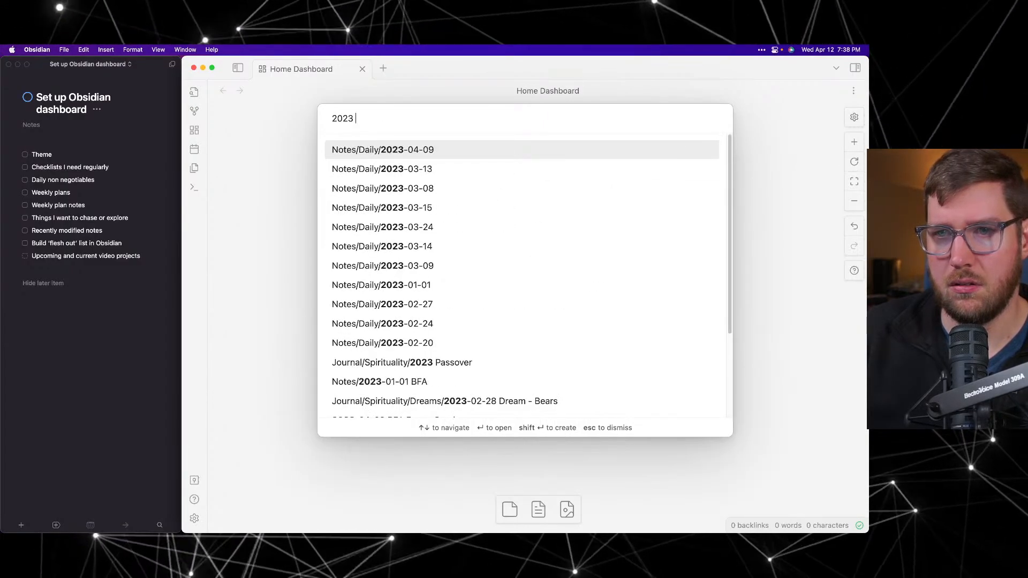
pyautogui.write('year')
pyautogui.press('Return')
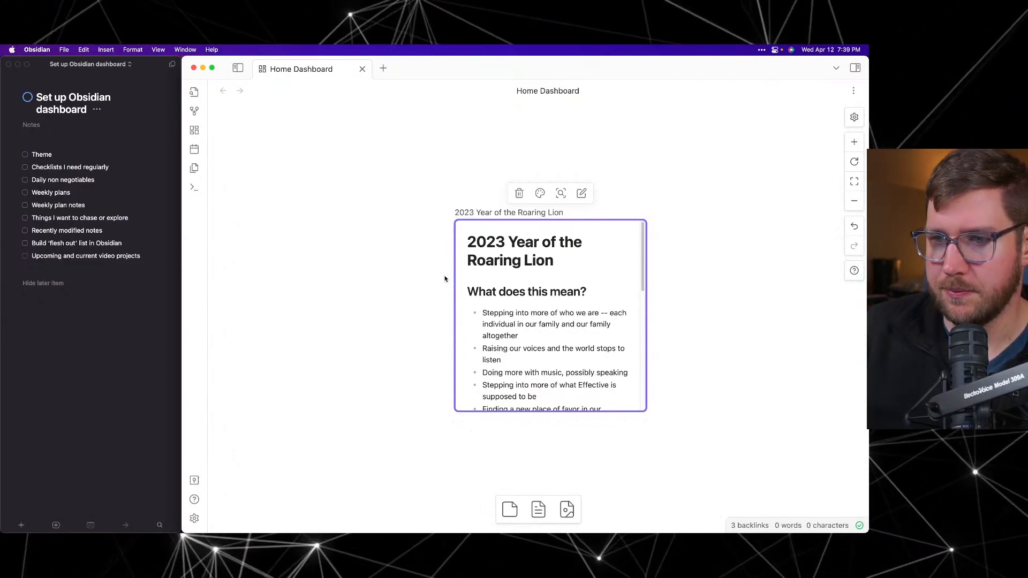
# Step: Move the "2023 Year of the Roaring Lion" card down and to the left on the canvas, leaving it deselected
pyautogui.click(685, 368)
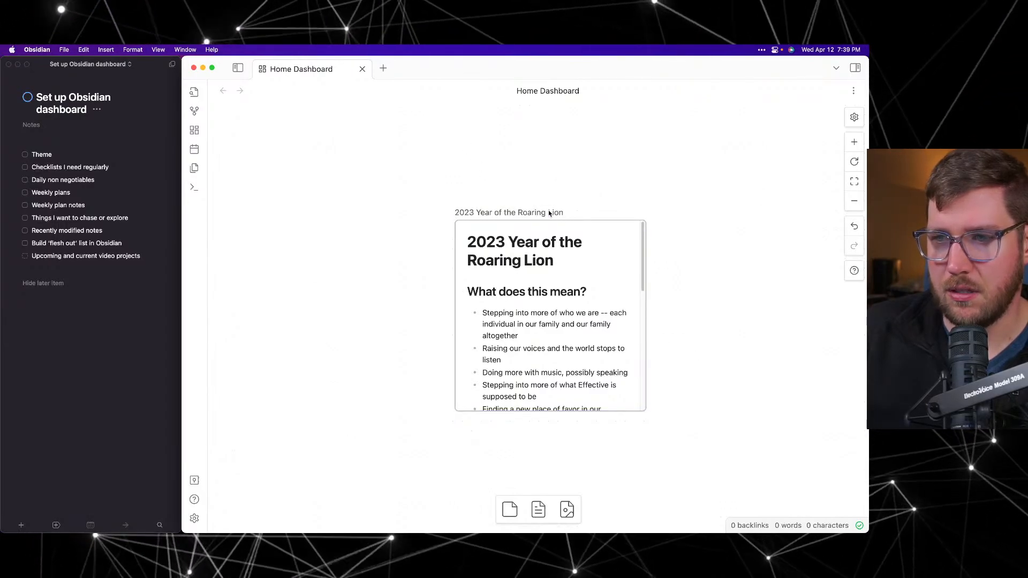
pyautogui.moveTo(549, 213); pyautogui.dragTo(399, 253)
pyautogui.click(286, 159)
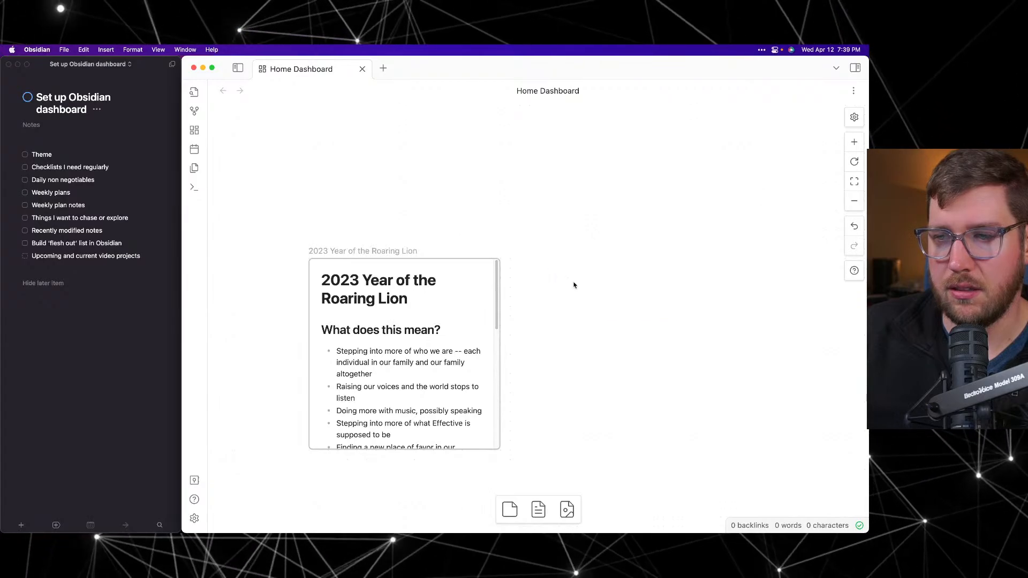
# Step: Create a new note named "Regular Checklists" as a card on the canvas, to the right of the 2023 theme card
pyautogui.rightClick(594, 249)
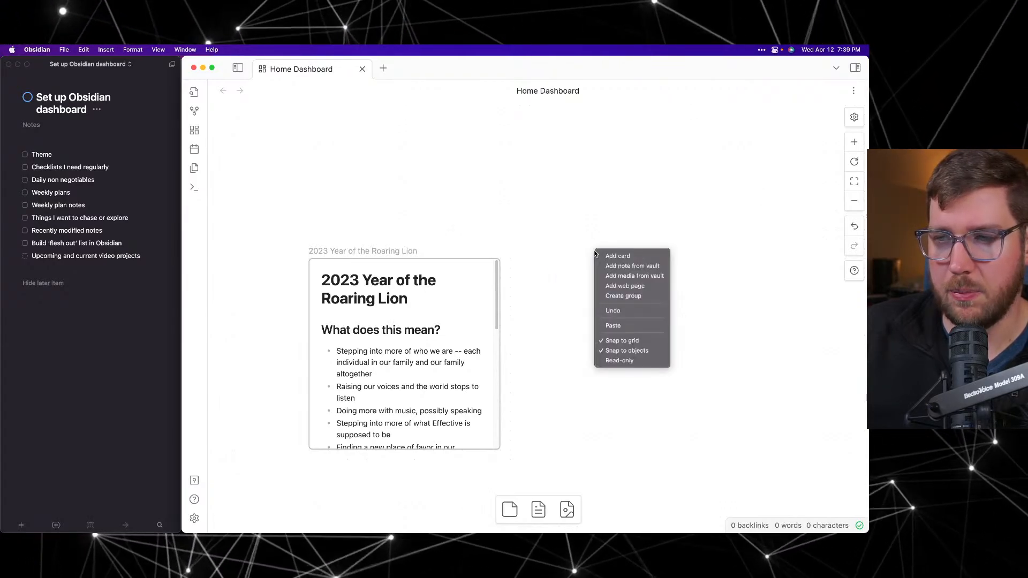
pyautogui.click(628, 267)
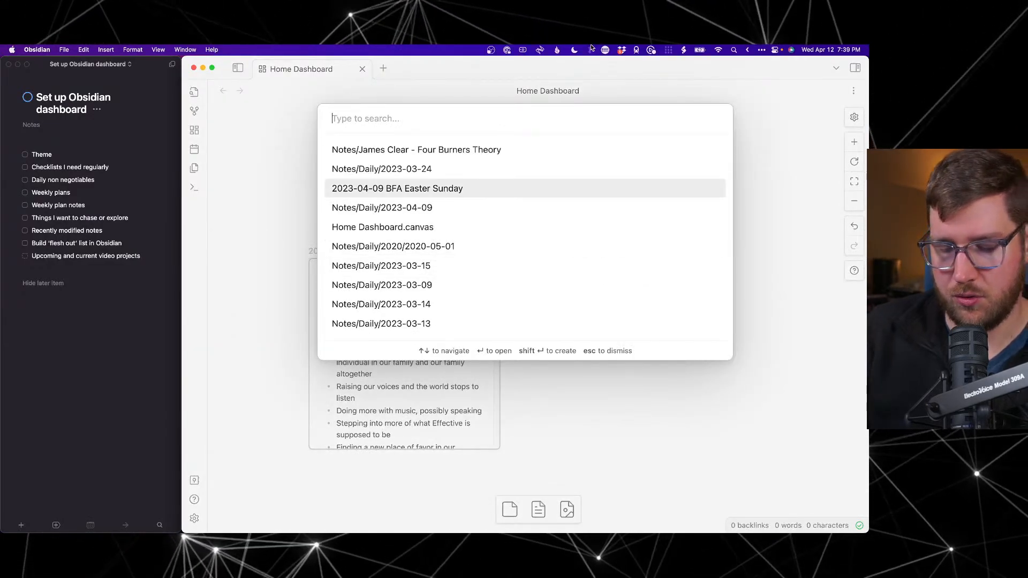
pyautogui.write('Regular Checklists')
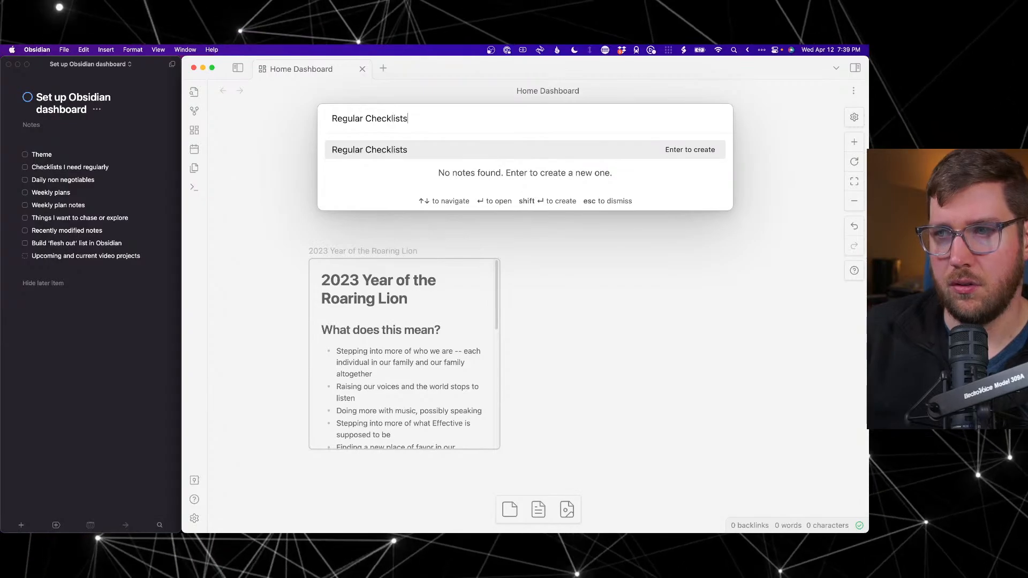
pyautogui.press('Return')
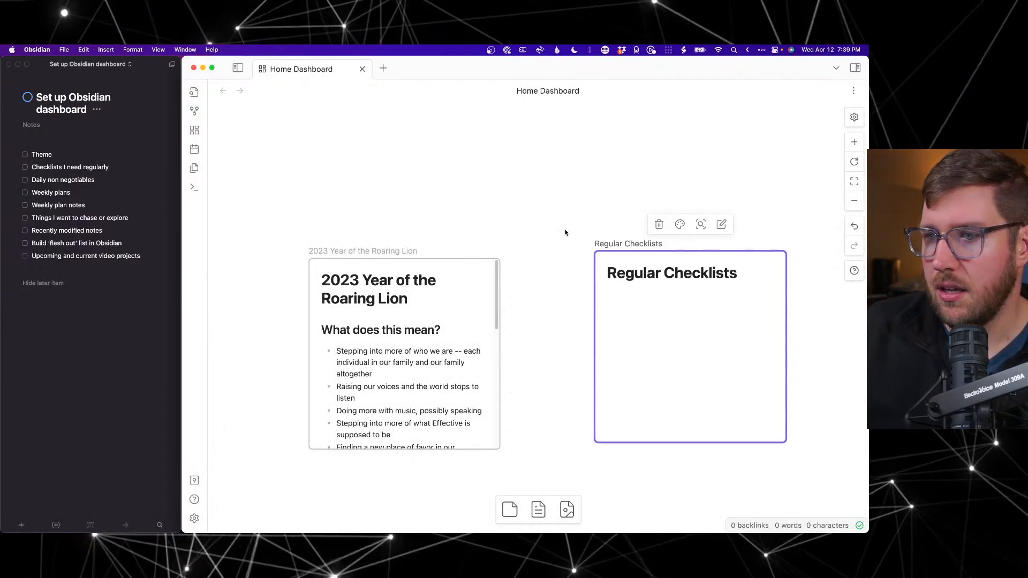
pyautogui.doubleClick(628, 302)
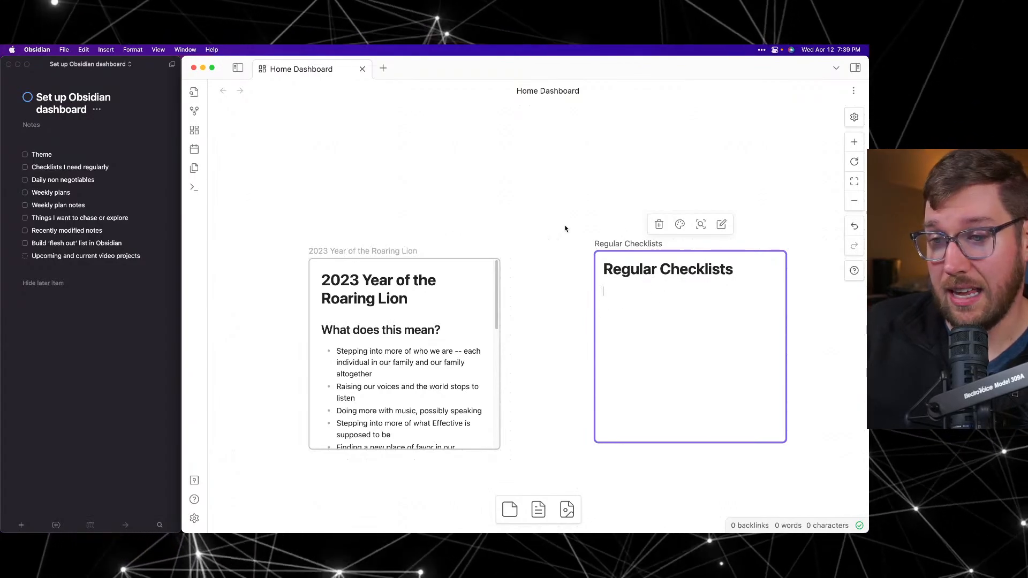
pyautogui.moveTo(567, 229); pyautogui.dragTo(484, 163)
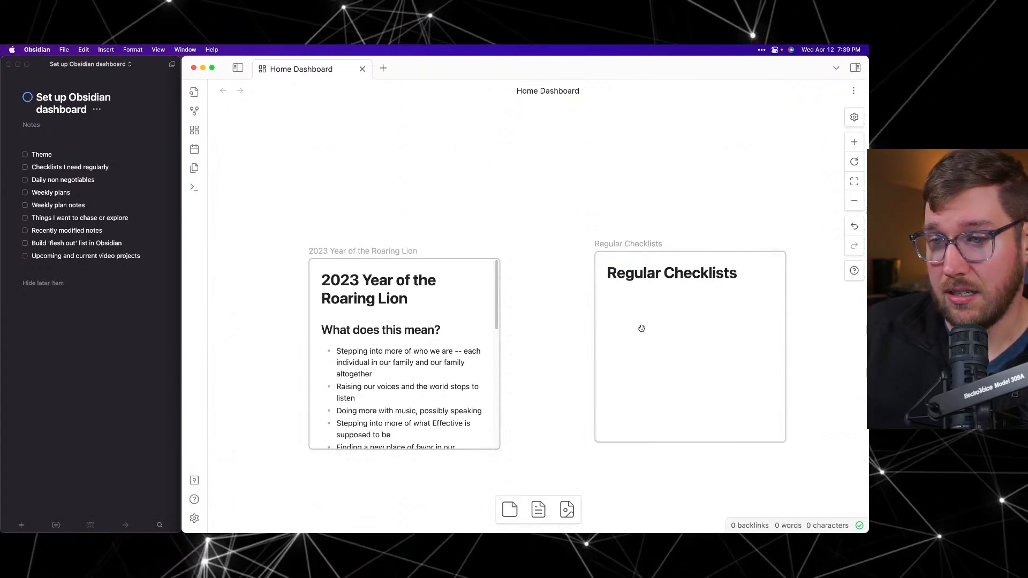
pyautogui.scroll(-3, 565, 343)
pyautogui.rightClick(552, 332)
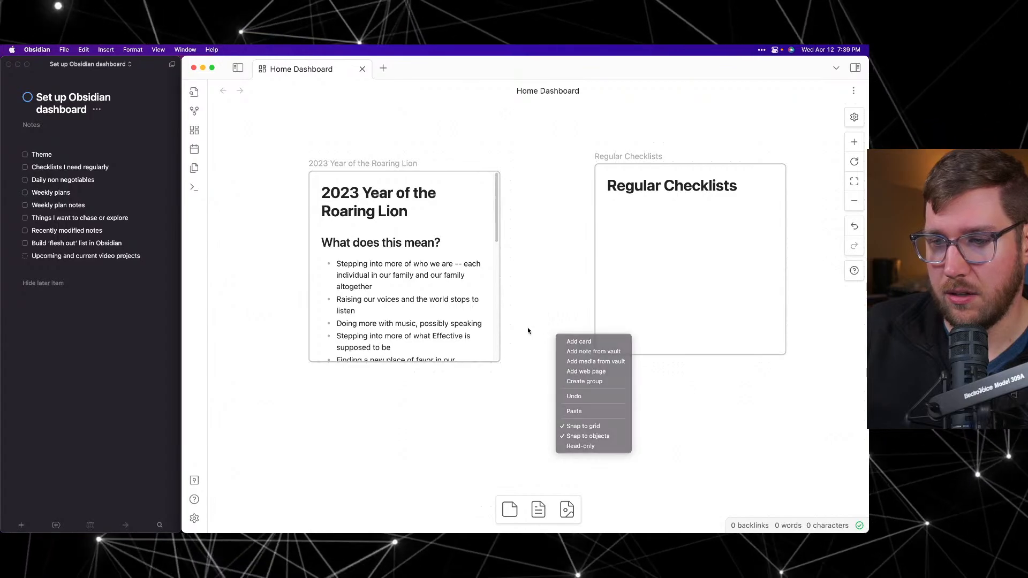
pyautogui.rightClick(540, 316)
pyautogui.click(549, 283)
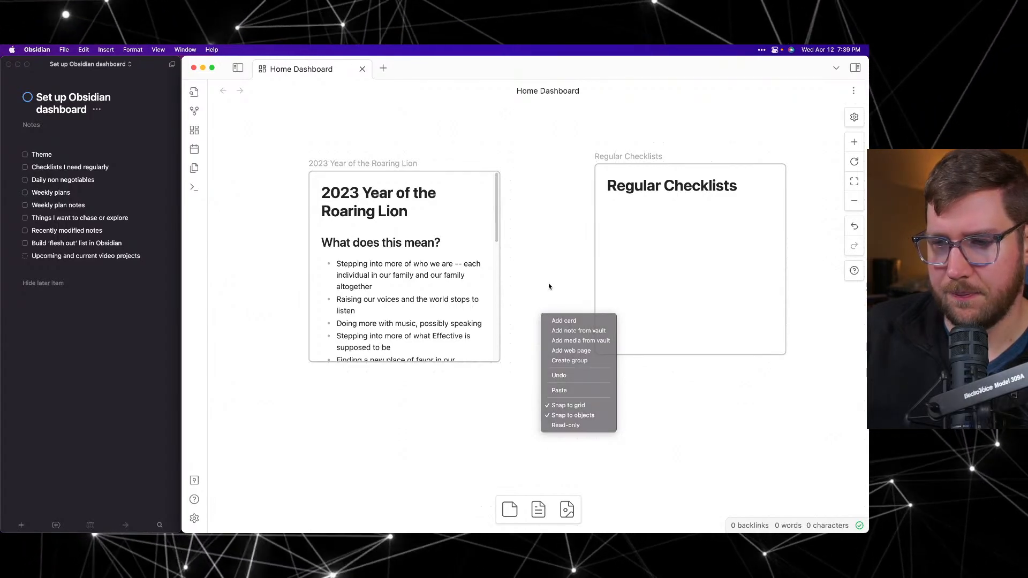
pyautogui.hscroll(-5, 619, 411)
pyautogui.hscroll(6, 613, 411)
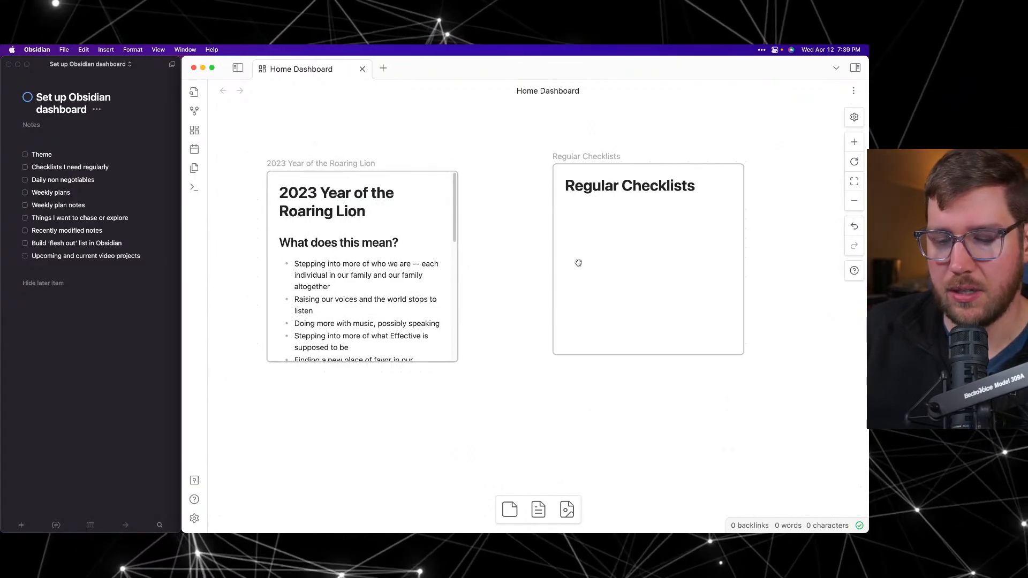
pyautogui.click(575, 201)
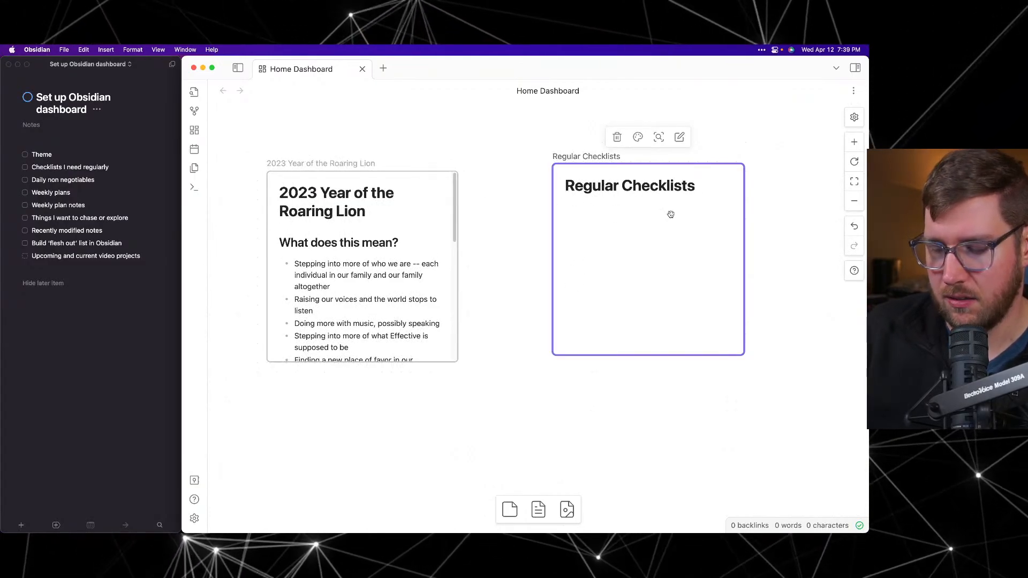
pyautogui.doubleClick(639, 215)
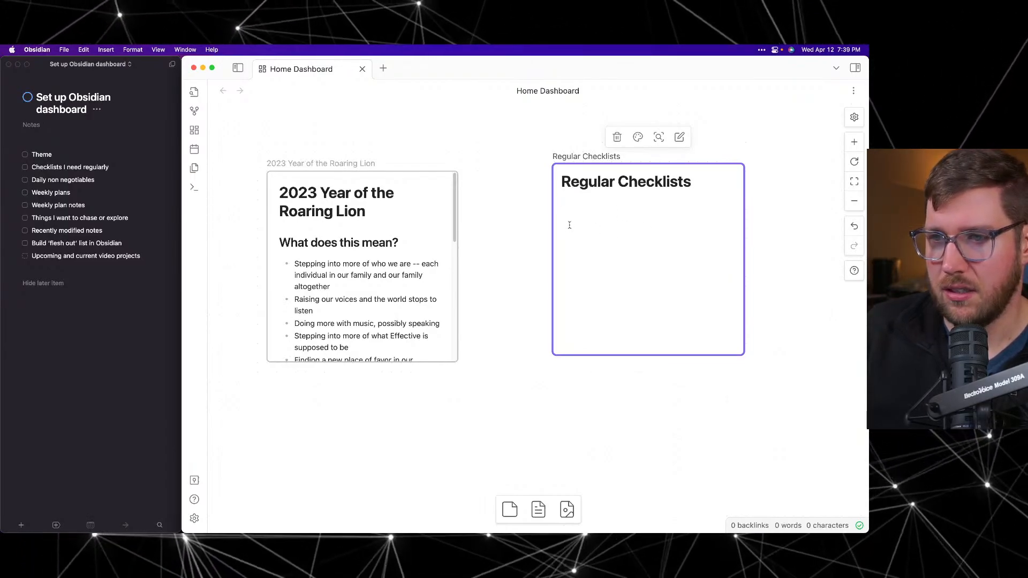
pyautogui.moveTo(515, 226); pyautogui.dragTo(525, 258)
pyautogui.rightClick(521, 251)
pyautogui.click(510, 213)
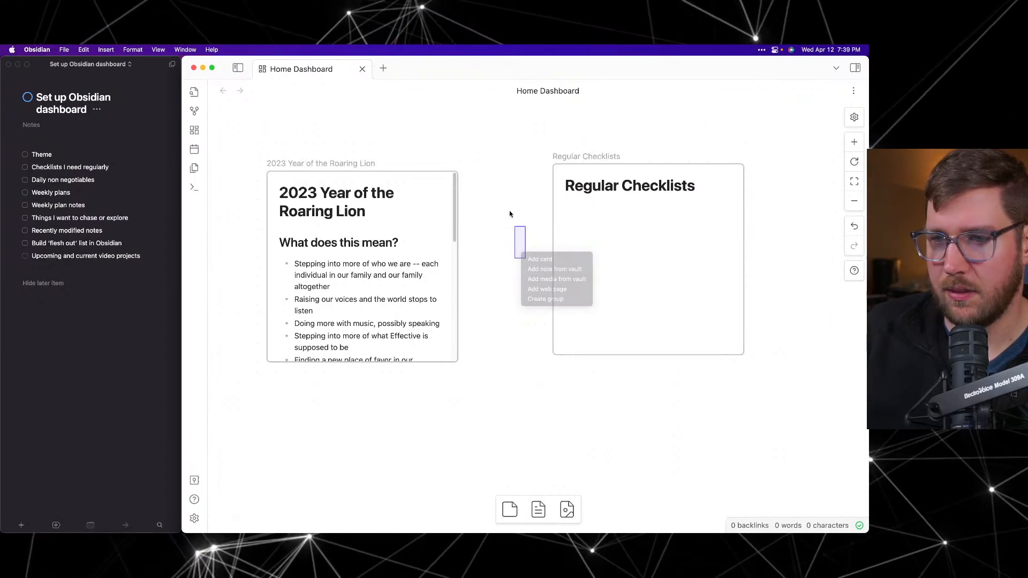
# Step: Enter Weekly Review, a blank line, Spring Setup and Fall Cleanup as separate lines in the Regular Checklists card
pyautogui.click(605, 217)
pyautogui.click(606, 217)
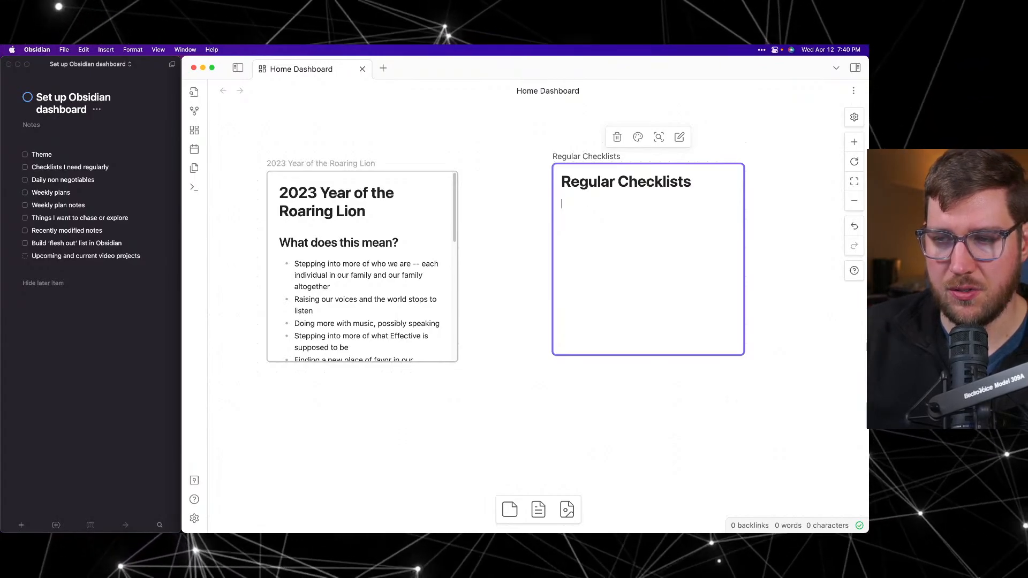
pyautogui.write('ekly Review')
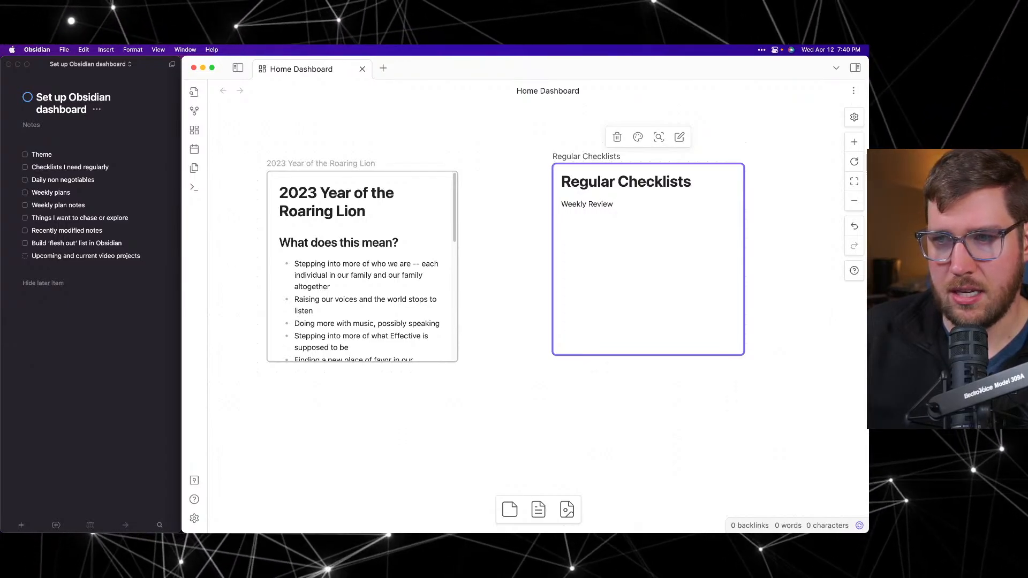
pyautogui.press('Return')
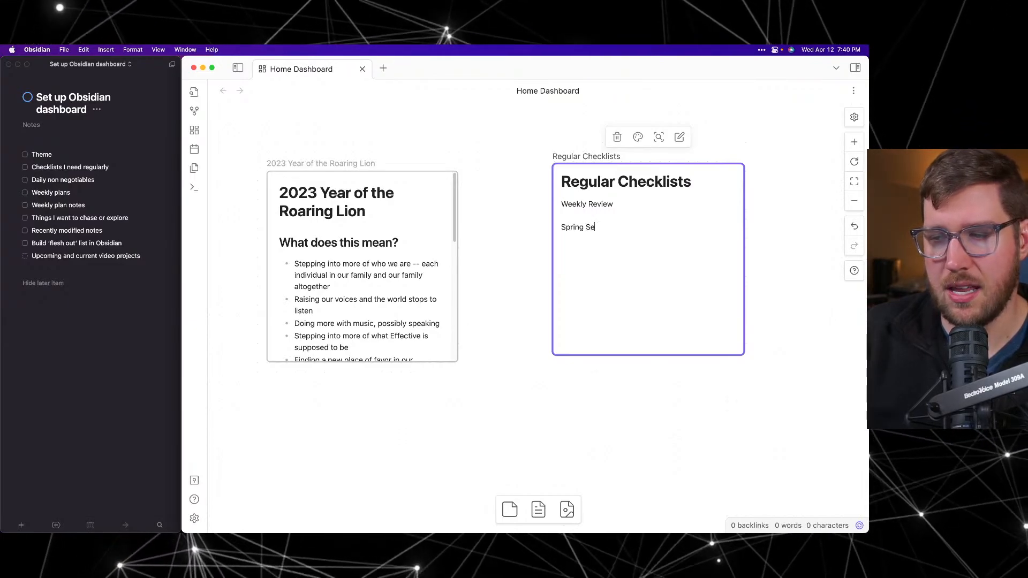
pyautogui.write('Fall Cleanup')
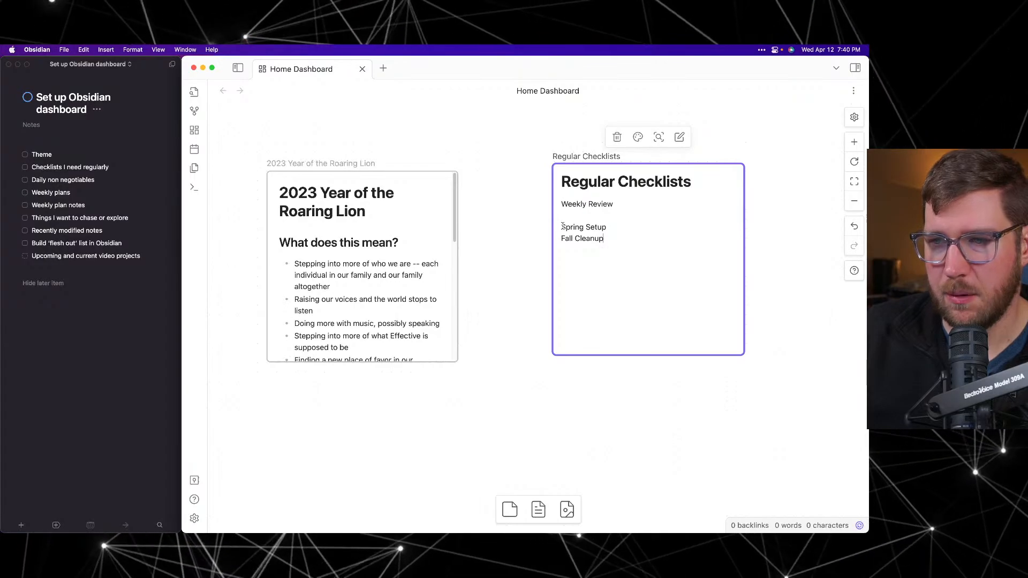
# Step: Add a level-three heading "Seasonal" directly above Spring Setup in the Regular Checklists card
pyautogui.press('Return')
pyautogui.press('Return')
pyautogui.write('### S')
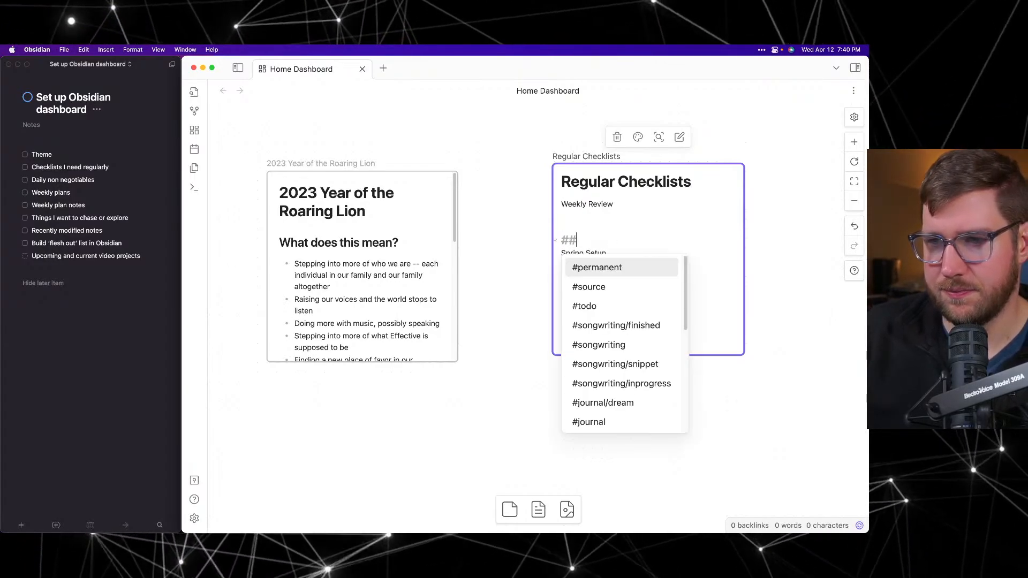
# Step: Add a level-three heading "Regular" directly above Weekly Review, with no blank line between them
pyautogui.press('Up')
pyautogui.press('Up')
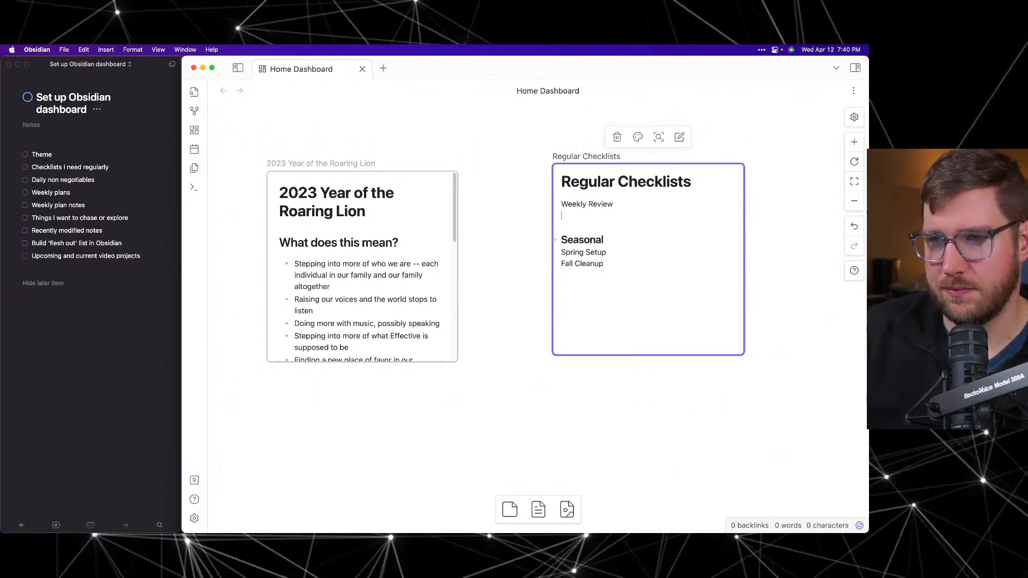
pyautogui.press('Return')
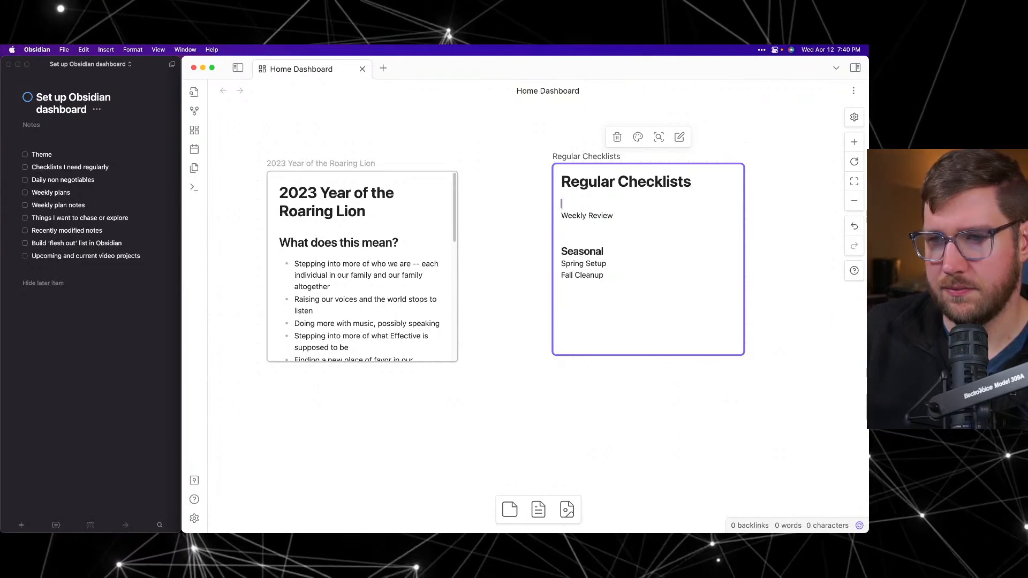
pyautogui.press('Delete')
pyautogui.write('### Re')
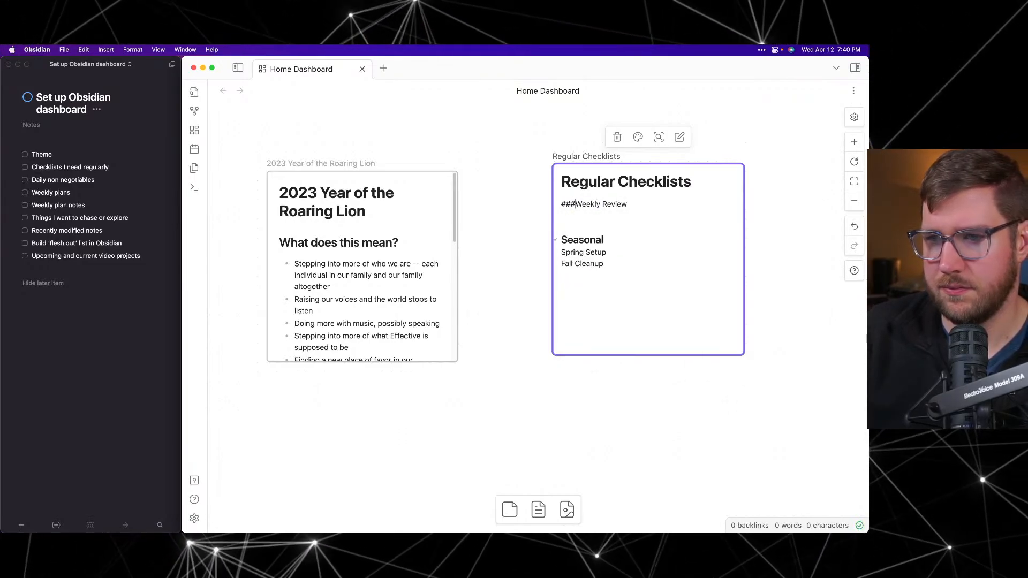
pyautogui.write('gular')
pyautogui.press('Return')
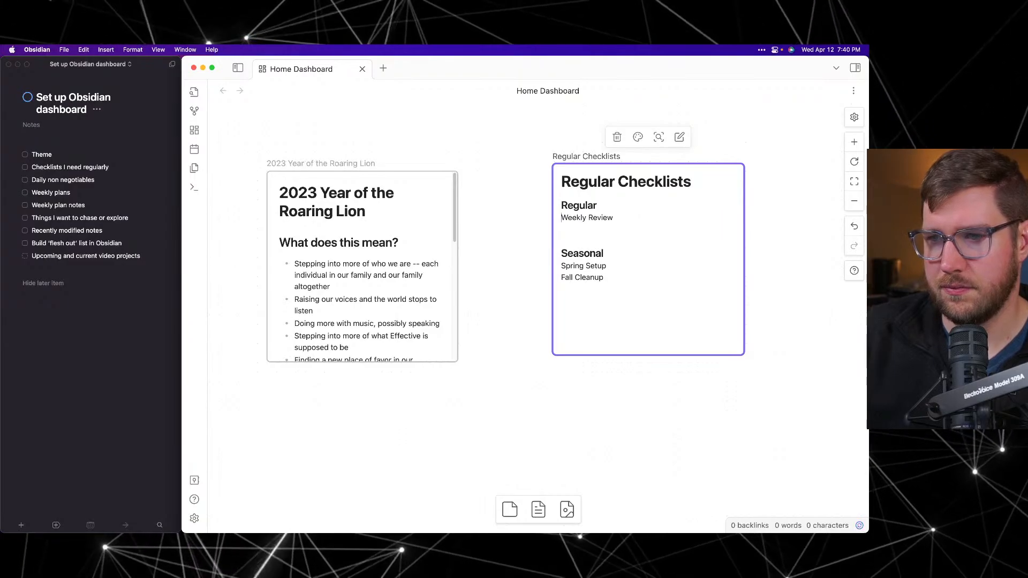
pyautogui.press('Return')
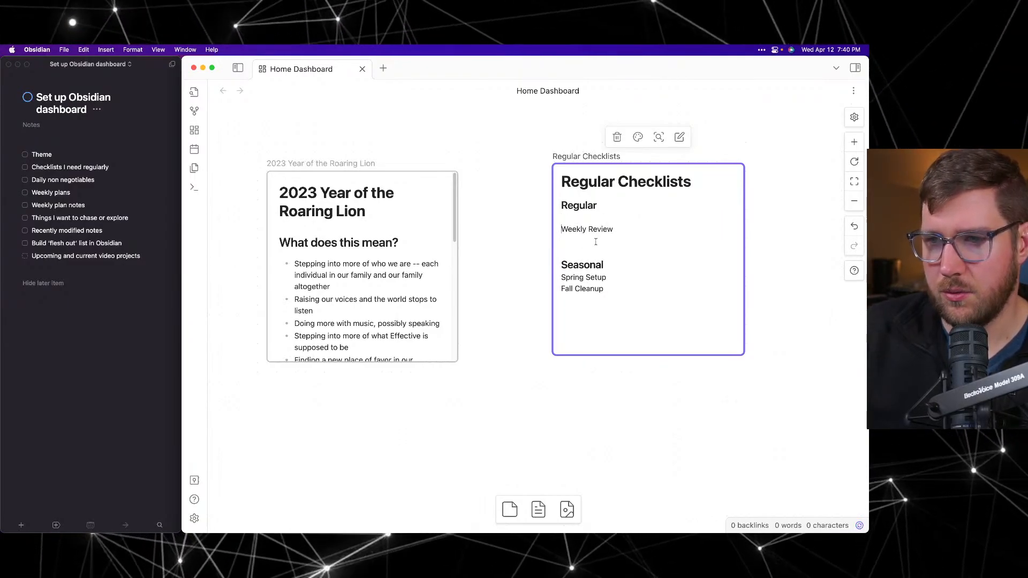
pyautogui.press('BackSpace')
# Step: Turn Weekly Review into an internal link to "Weekly Review Checklist" with the display text "Weekly Review", and finish editing the card
pyautogui.tripleClick(581, 217)
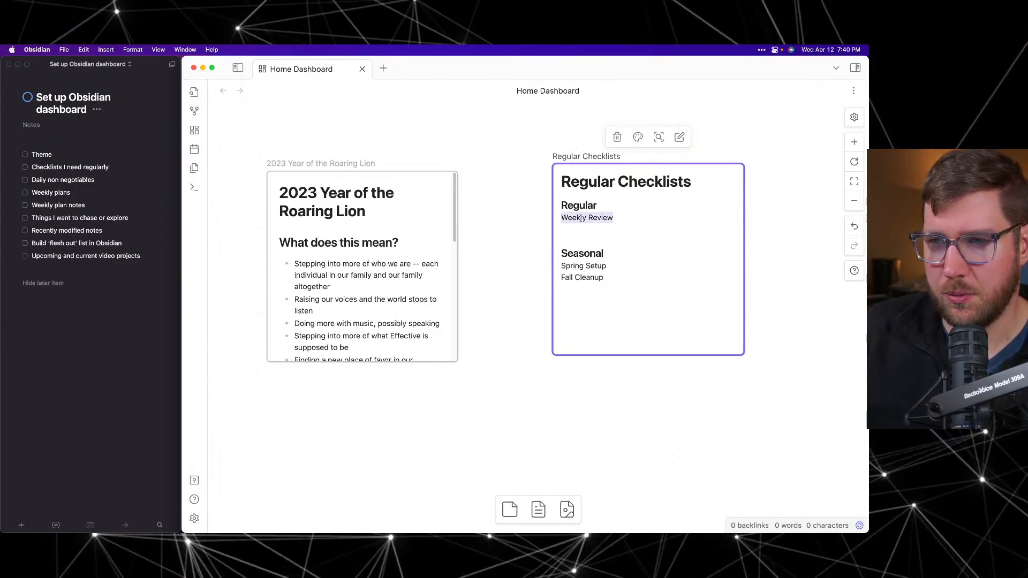
pyautogui.click(678, 219)
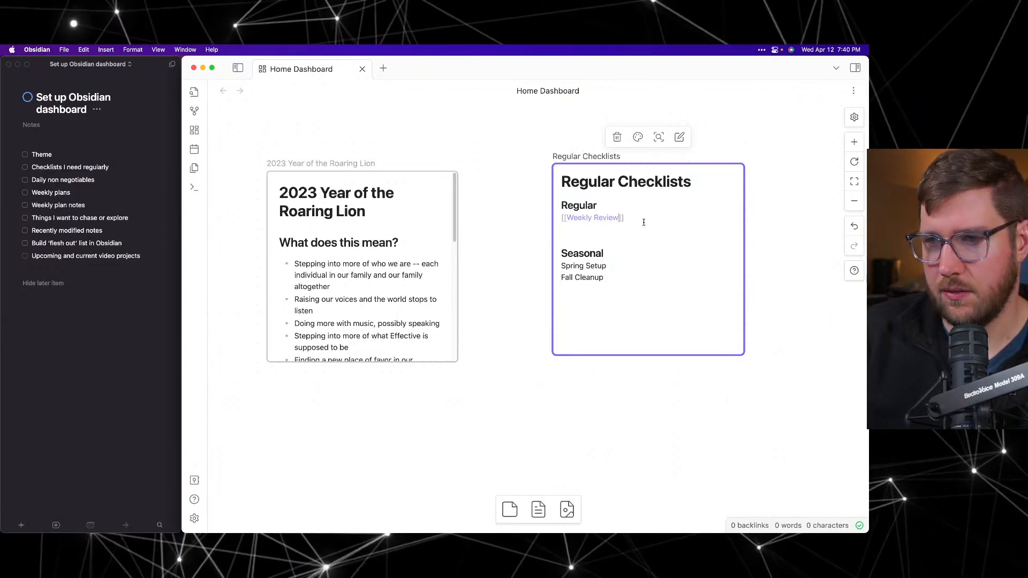
pyautogui.write('Checklist|Weekly Review')
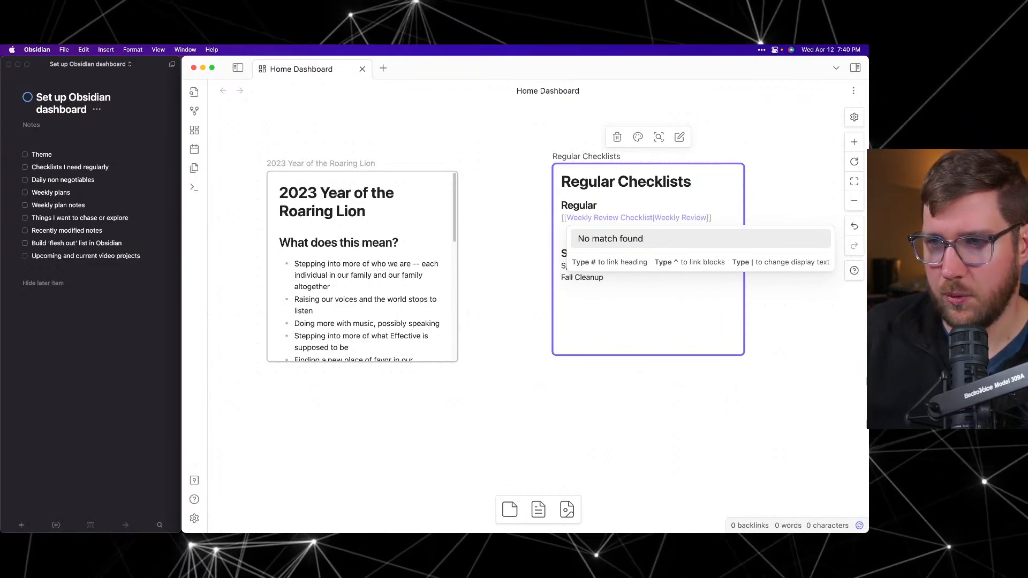
pyautogui.click(749, 202)
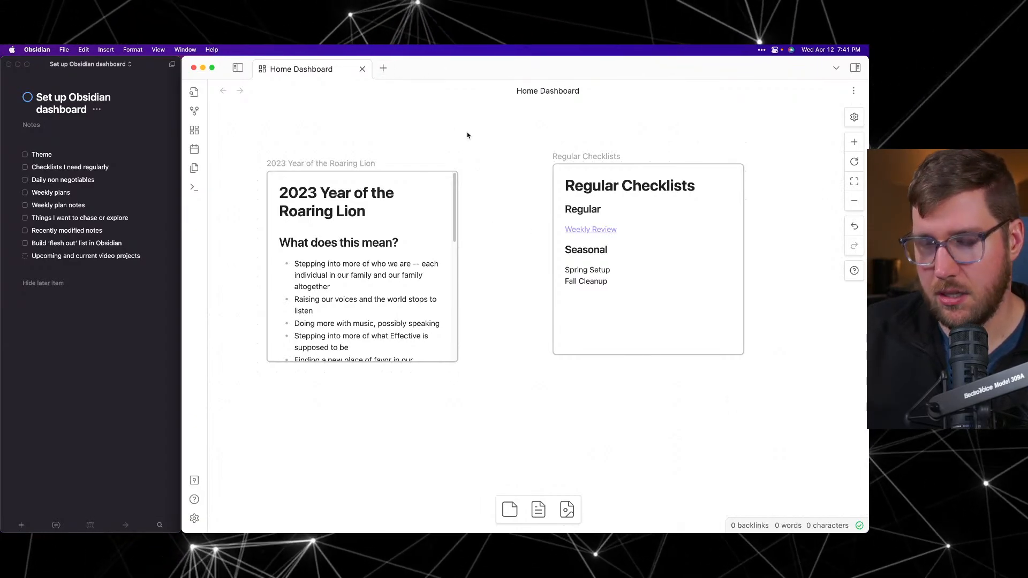
# Step: Find the existing Daily Non-Negotiables note in the vault by searching for "daily" and open it in a new tab
pyautogui.press('super+p')
pyautogui.press('Escape')
pyautogui.press('super+o')
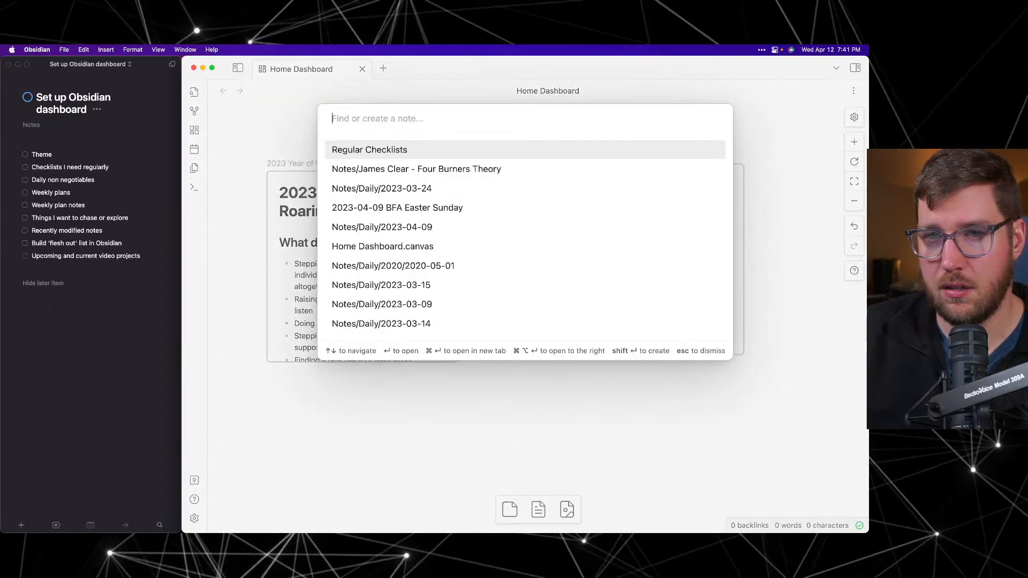
pyautogui.write('daily')
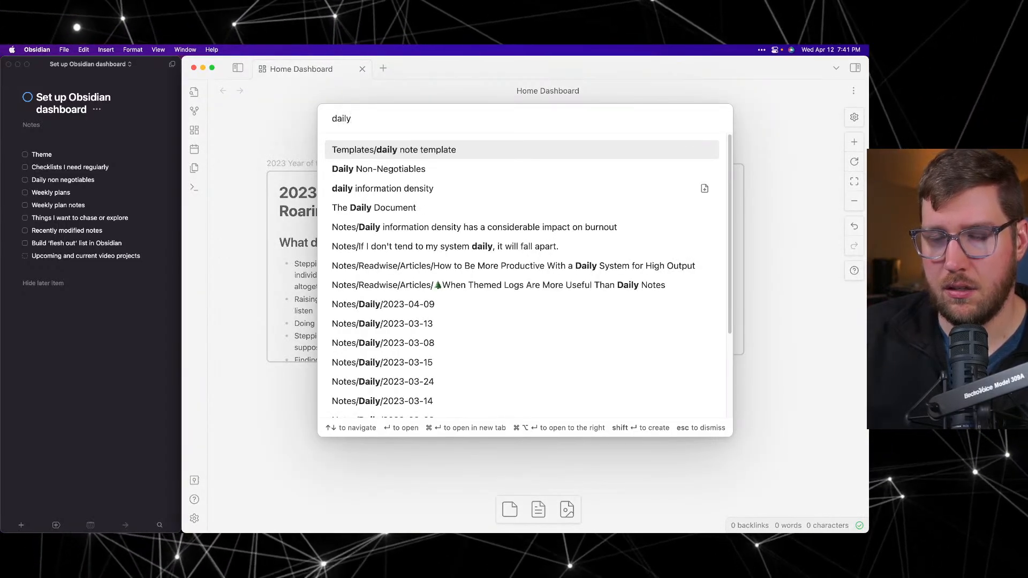
pyautogui.press('Down')
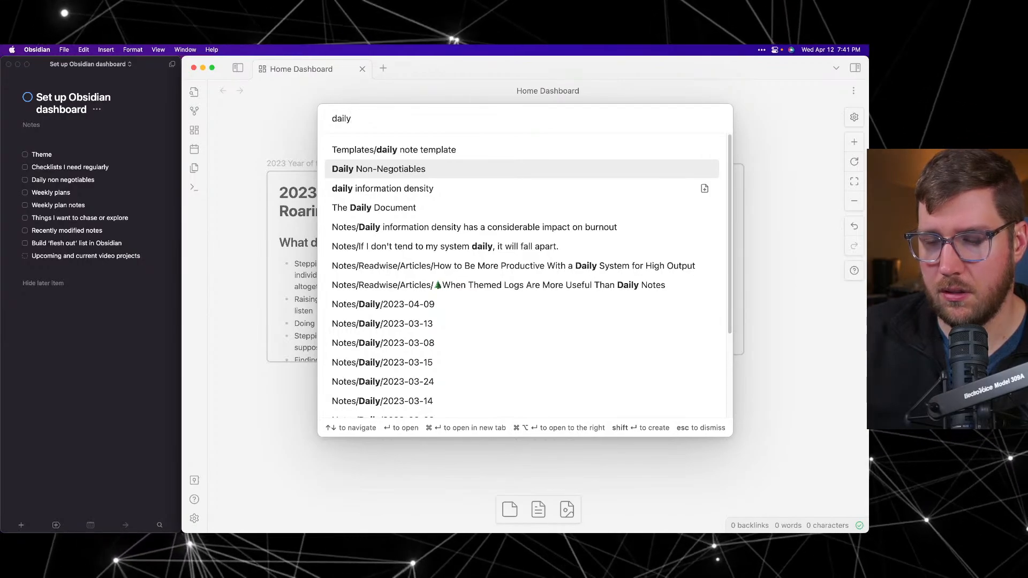
pyautogui.press('super+Return')
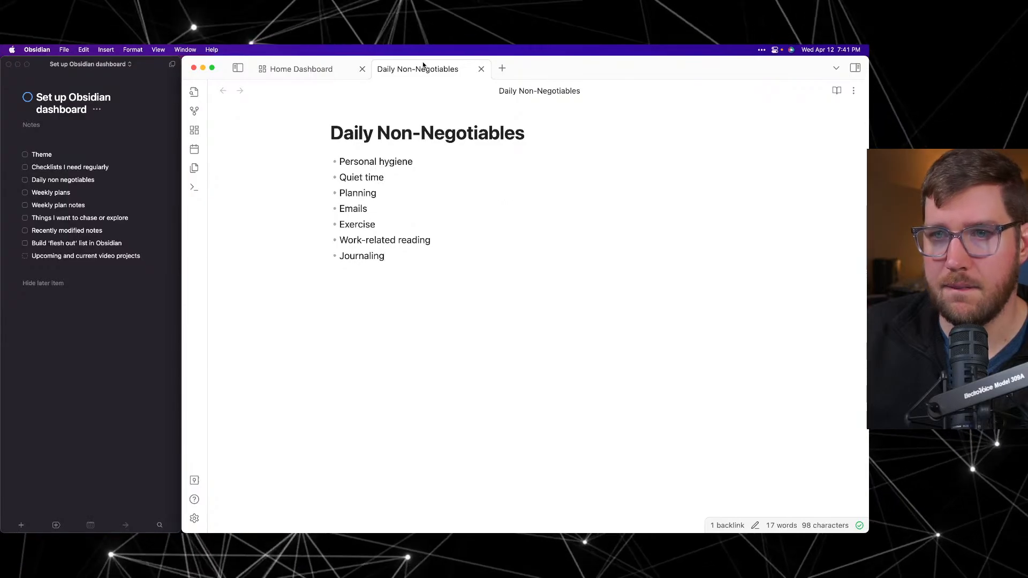
# Step: Return to the Home Dashboard canvas and add the Daily Non-Negotiables vault note as a card below Regular Checklists
pyautogui.click(321, 68)
pyautogui.rightClick(506, 444)
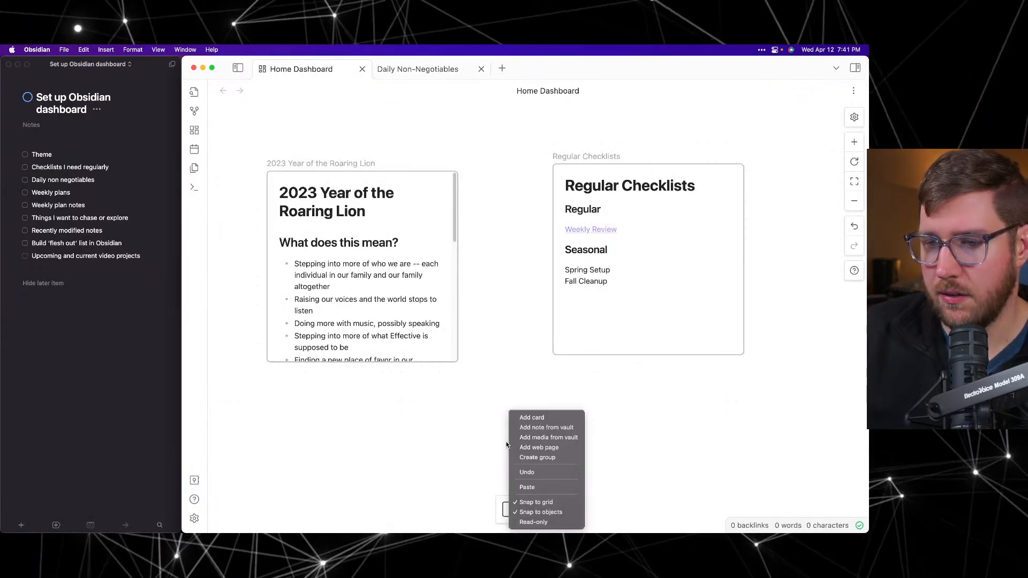
pyautogui.click(536, 427)
pyautogui.press('Return')
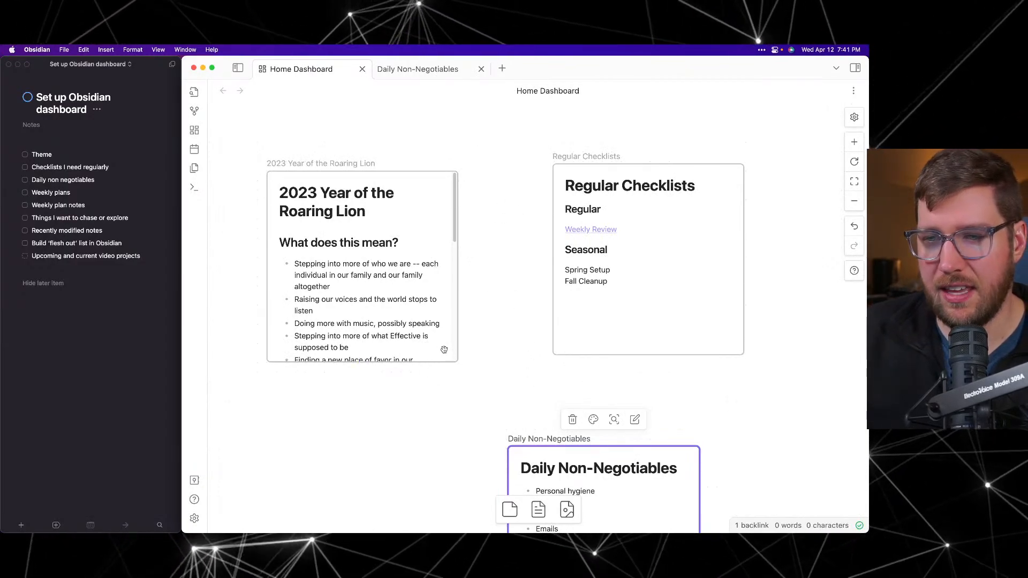
pyautogui.scroll(-5, 514, 371)
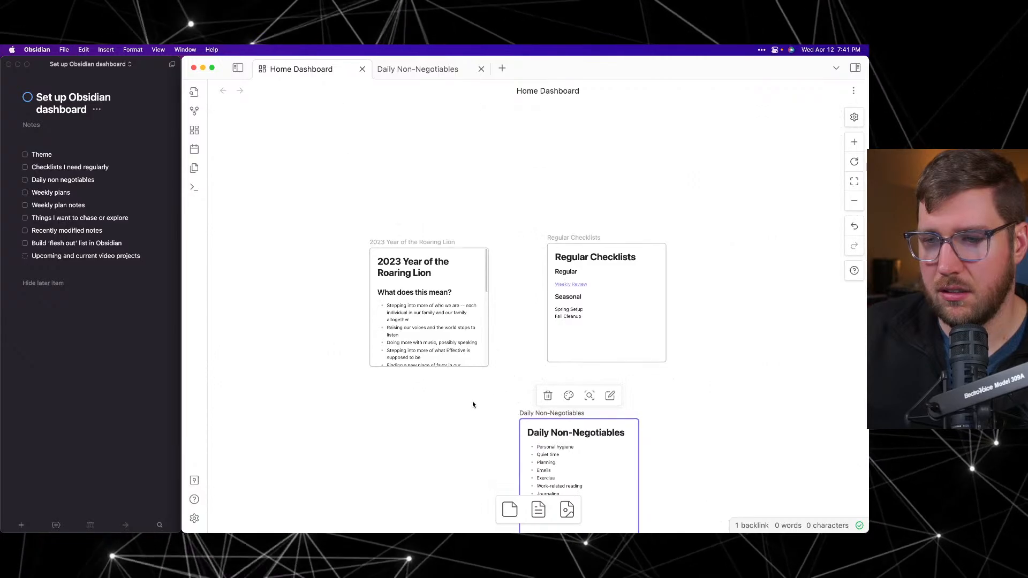
pyautogui.scroll(-3, 473, 402)
pyautogui.scroll(4, 475, 399)
pyautogui.scroll(-3, 476, 397)
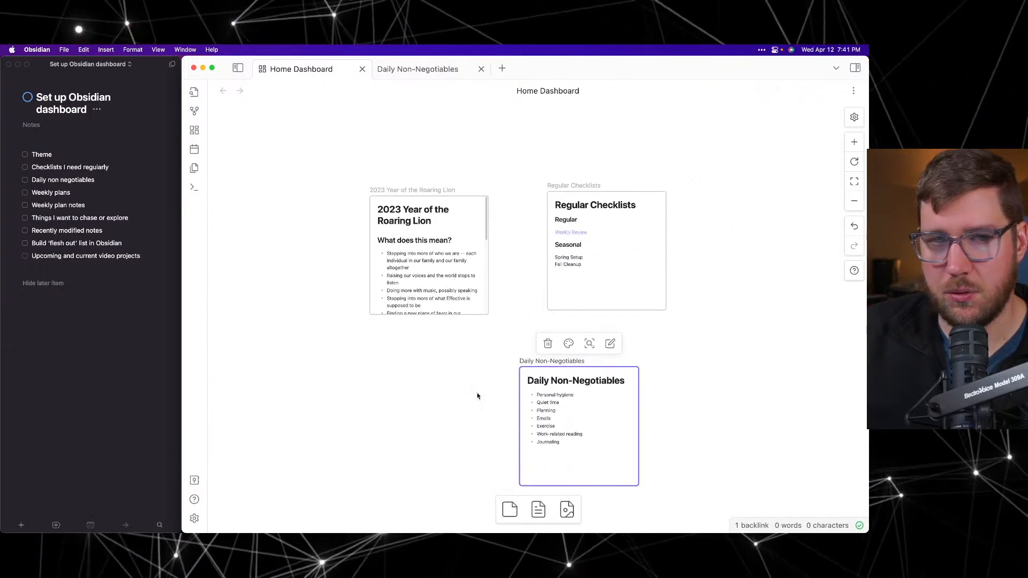
# Step: Switch to Things and review the Weekly plans, Weekly plan notes and Things I want to chase or explore items
pyautogui.click(51, 194)
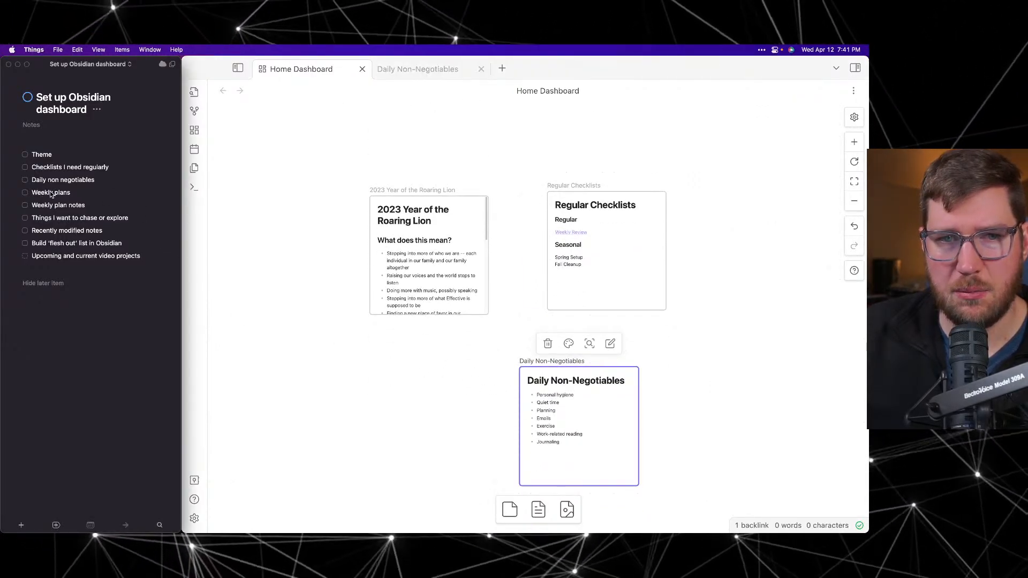
pyautogui.click(51, 194)
pyautogui.click(64, 205)
pyautogui.click(64, 194)
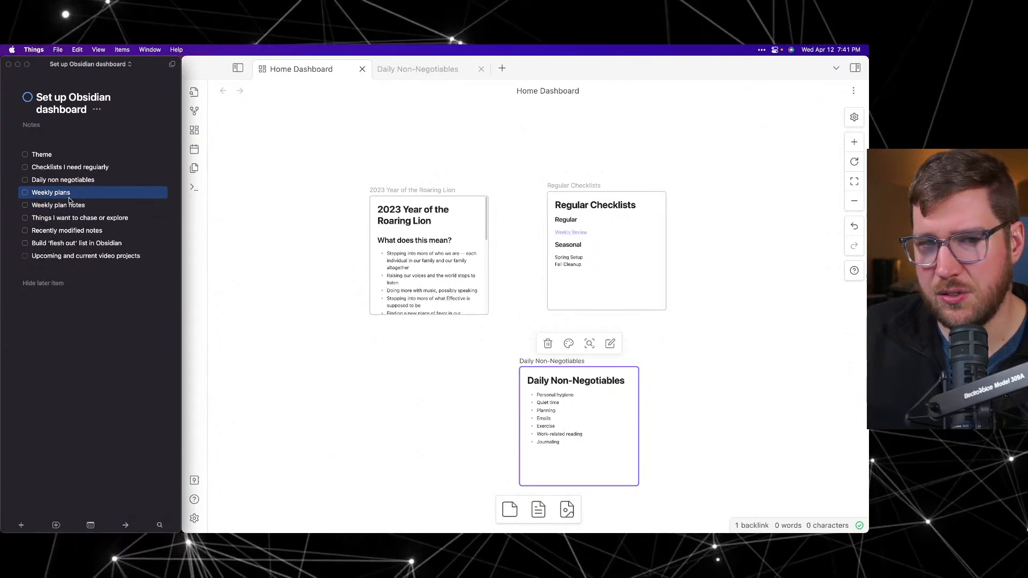
pyautogui.click(71, 207)
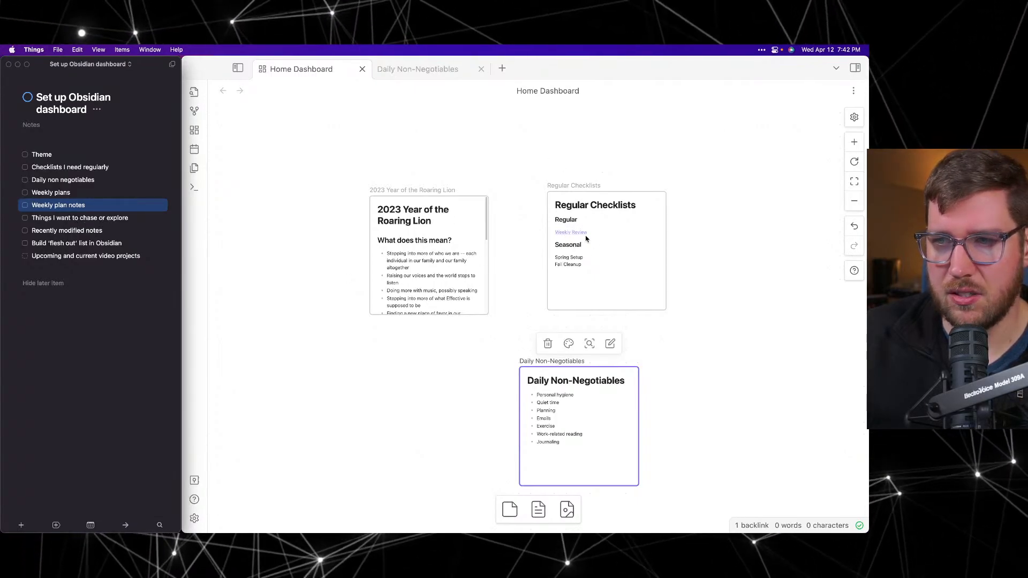
pyautogui.click(69, 218)
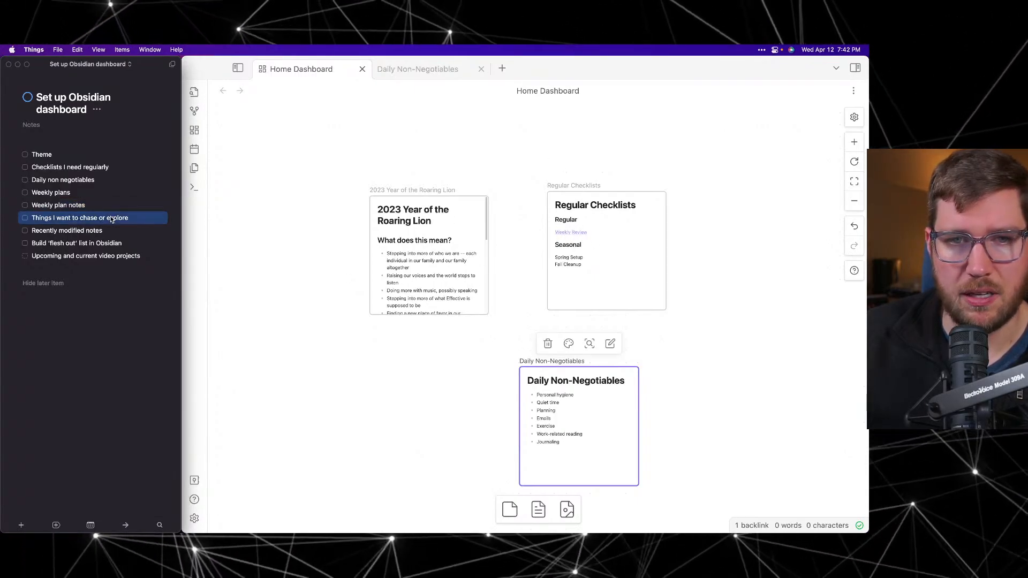
pyautogui.click(70, 207)
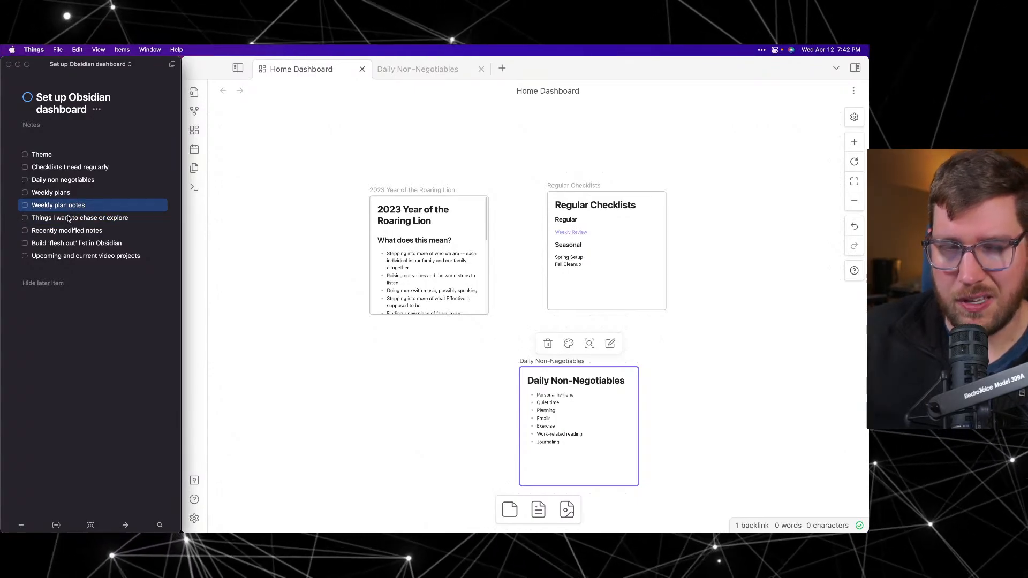
pyautogui.click(62, 219)
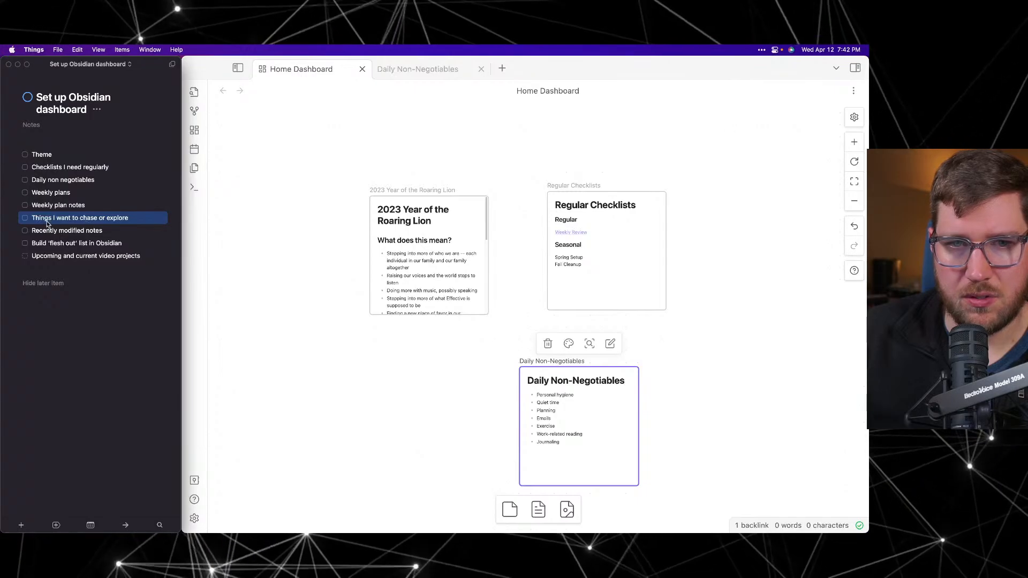
# Step: Switch back to Obsidian and add a new note named "Explore List" to the canvas, just below and left of the yearly theme card
pyautogui.rightClick(306, 318)
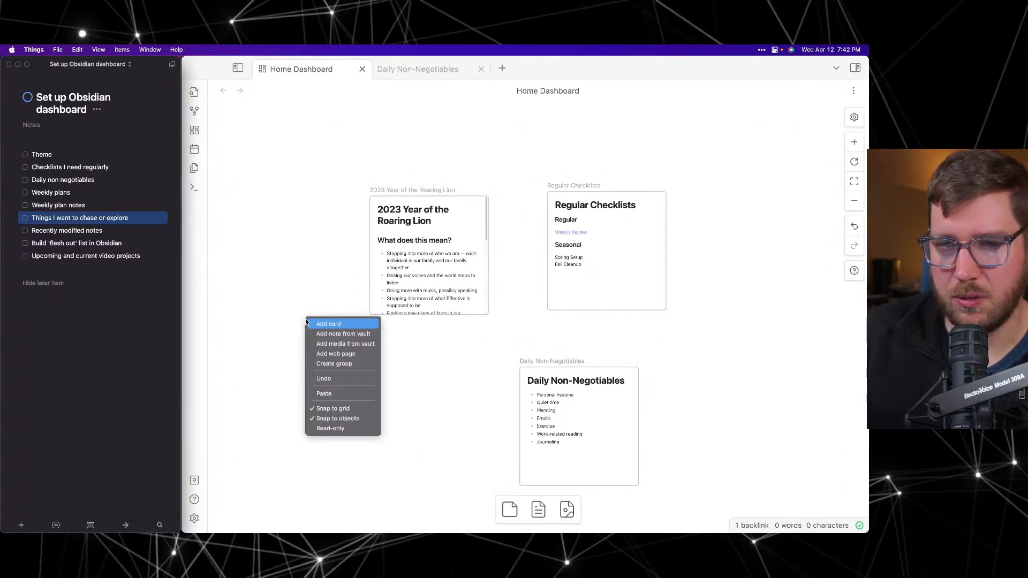
pyautogui.click(329, 335)
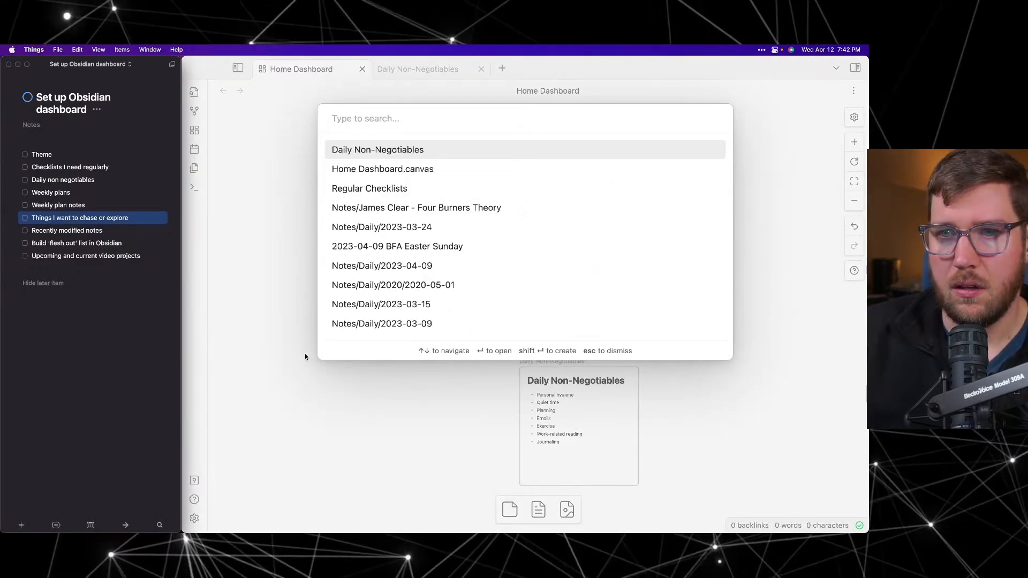
pyautogui.write('T')
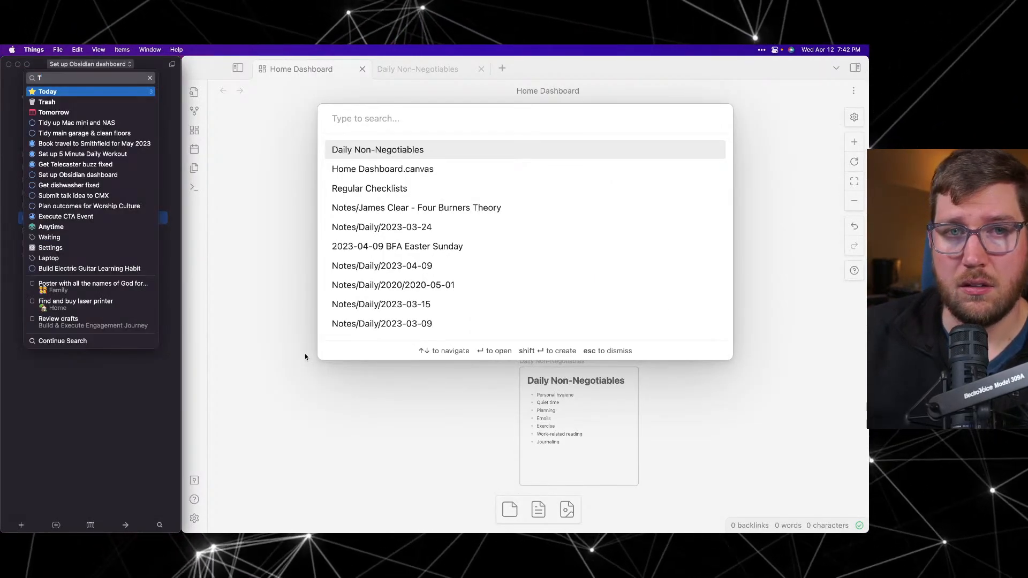
pyautogui.press('Escape')
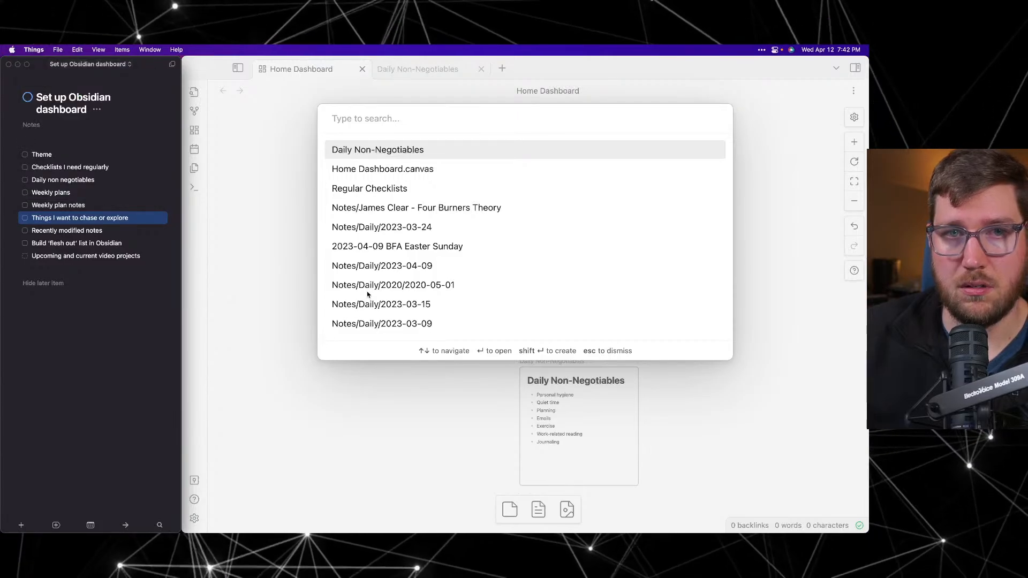
pyautogui.click(371, 116)
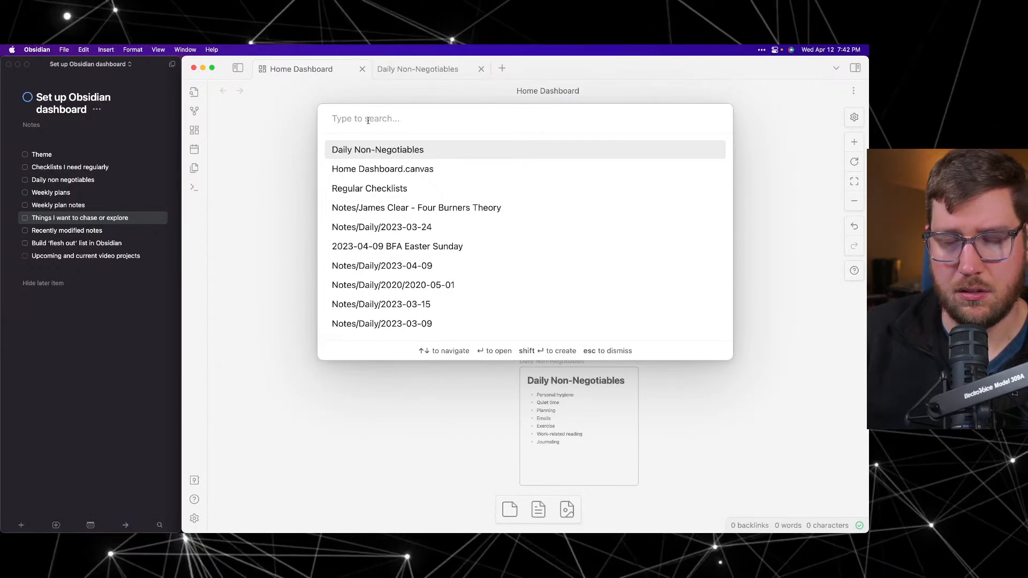
pyautogui.write('Ex')
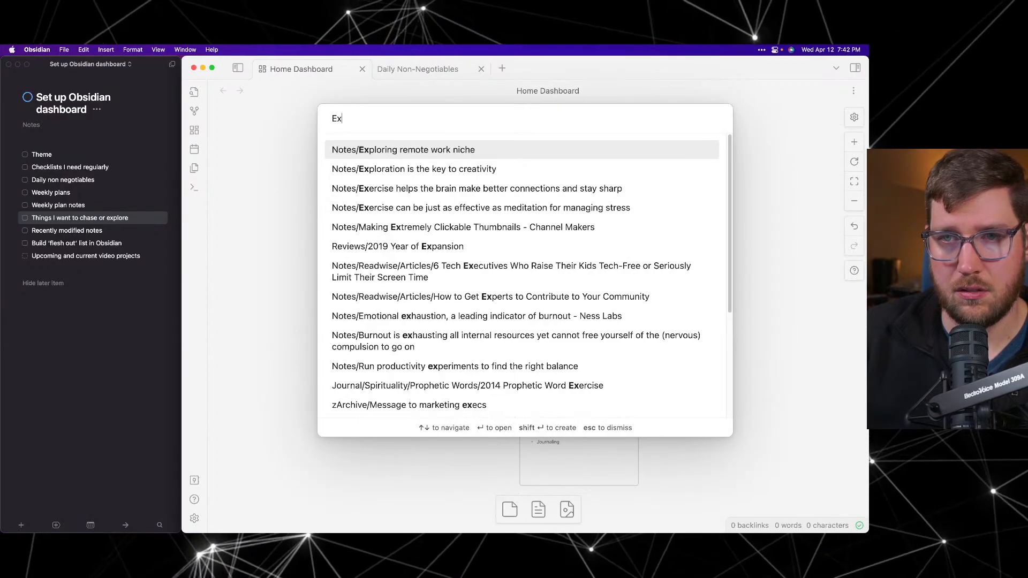
pyautogui.press('BackSpace')
pyautogui.press('BackSpace')
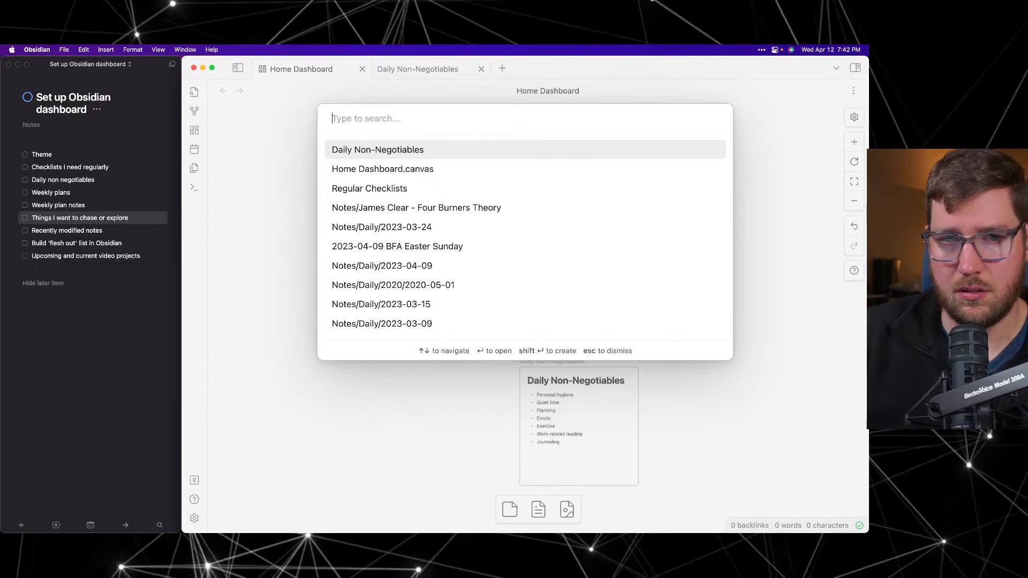
pyautogui.write('Explore List')
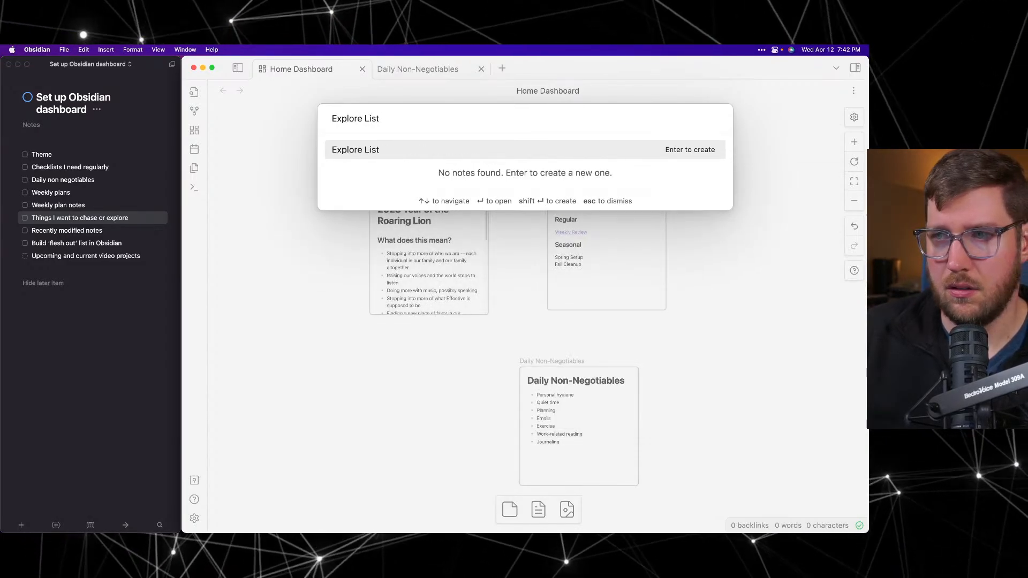
pyautogui.press('Return')
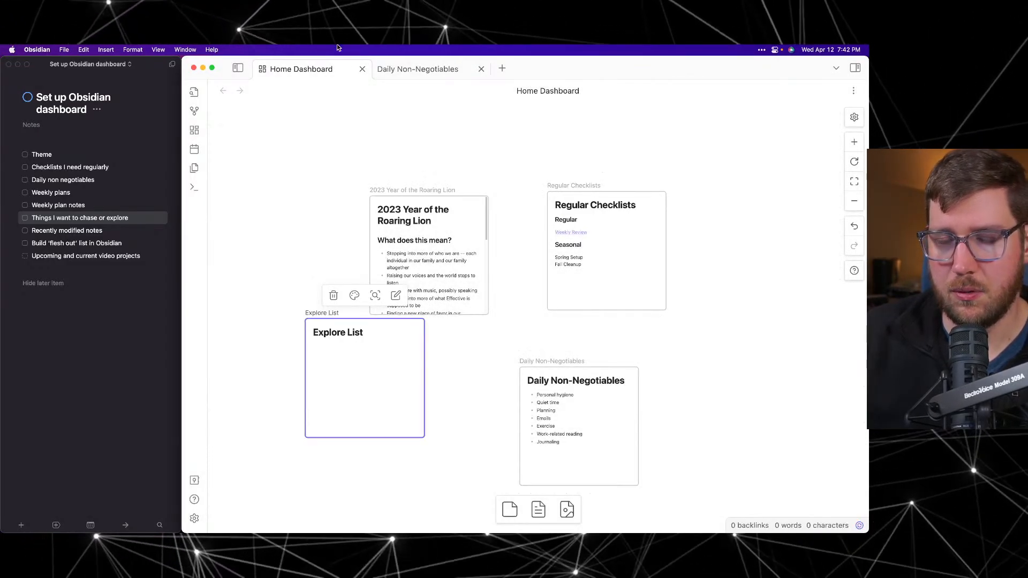
# Step: Add another new note named "Flesh Out List" to the canvas, above the Explore List card
pyautogui.rightClick(303, 158)
pyautogui.click(317, 170)
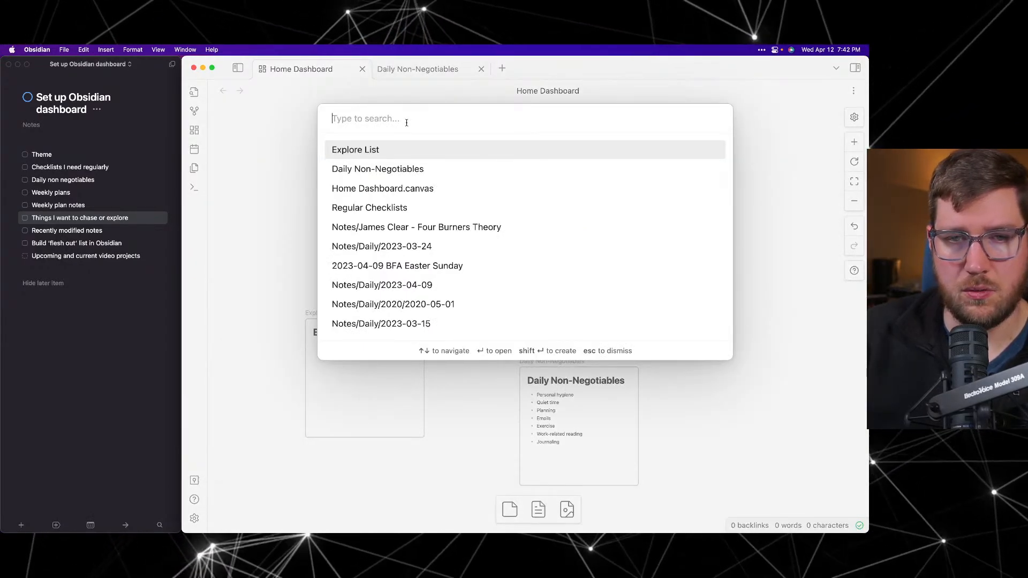
pyautogui.write('Flesh ')
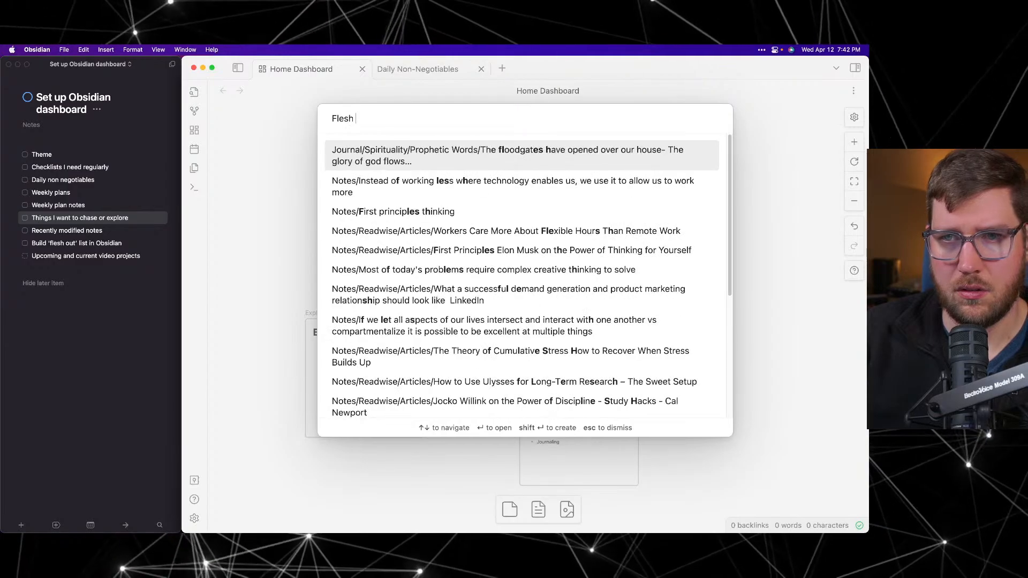
pyautogui.write('Out List')
pyautogui.press('Return')
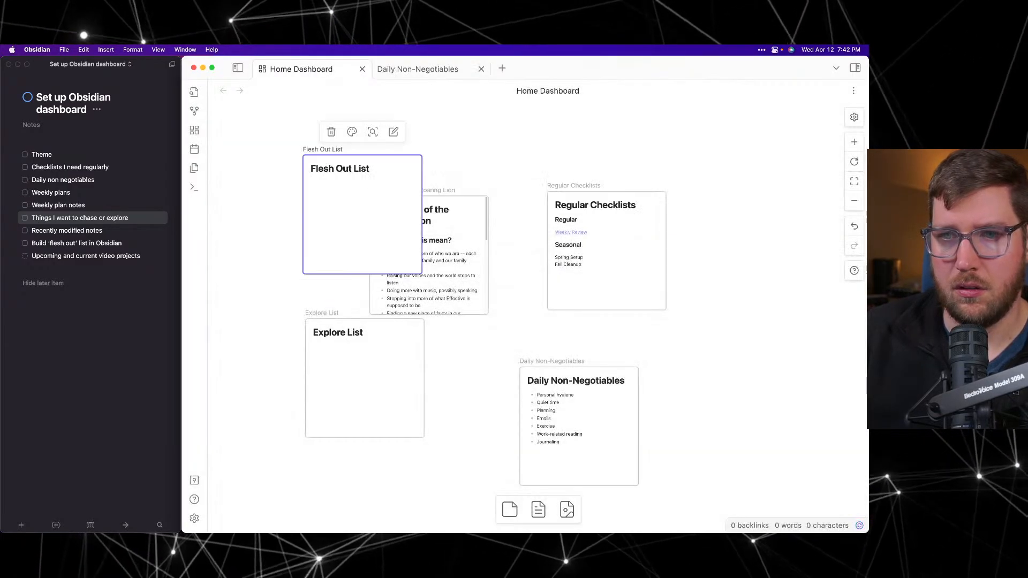
# Step: Add the hidden comment "%%Topic areas I want to explore%%" to the Explore List card and finish editing it
pyautogui.click(374, 339)
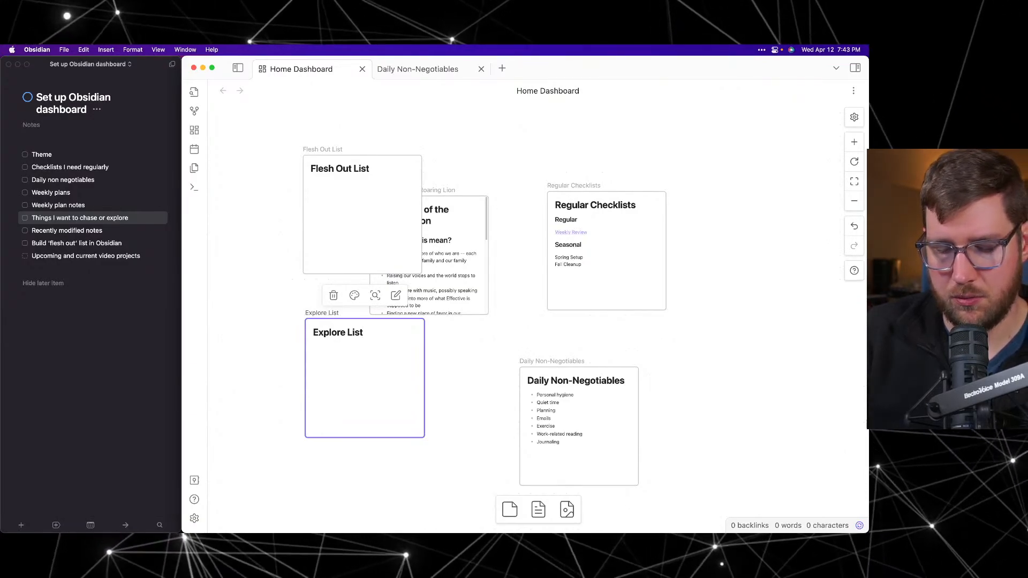
pyautogui.doubleClick(351, 345)
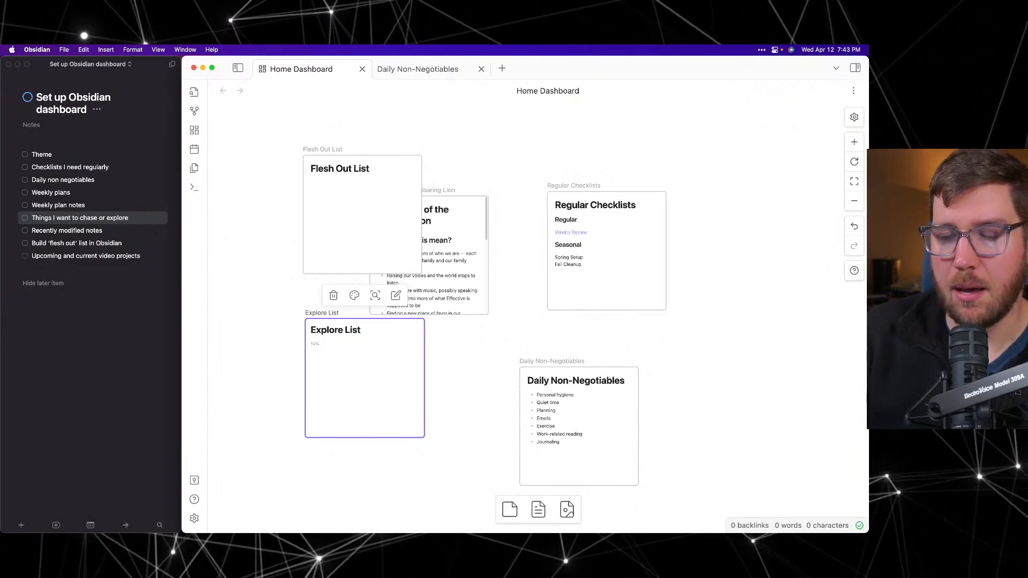
pyautogui.write('Topic areas')
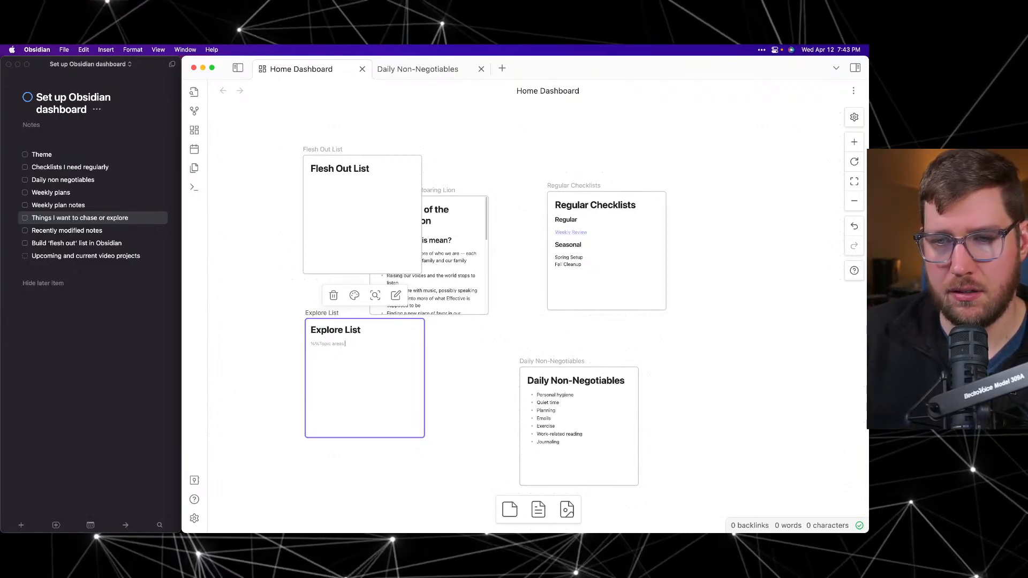
pyautogui.write(' I want to explore%%')
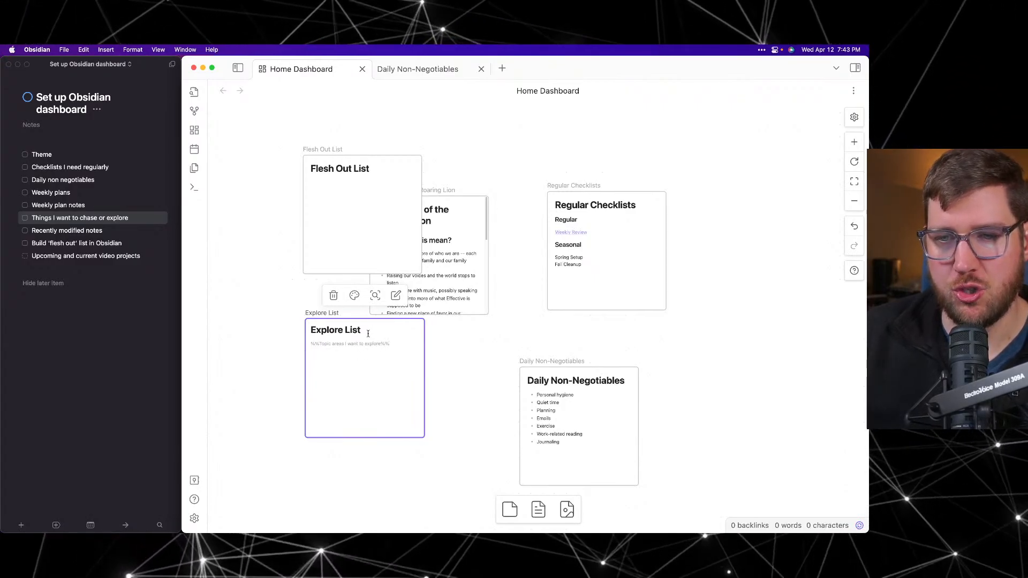
pyautogui.click(282, 347)
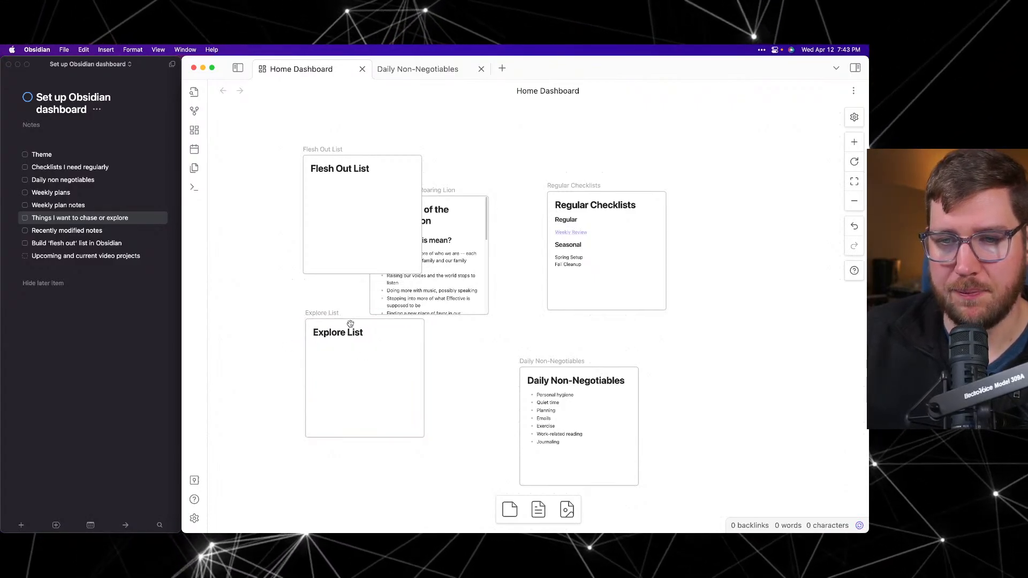
# Step: Move the Explore List card left until its right edge lines up with the yearly theme card's left edge
pyautogui.moveTo(354, 329); pyautogui.dragTo(300, 328)
pyautogui.doubleClick(303, 344)
pyautogui.click(333, 293)
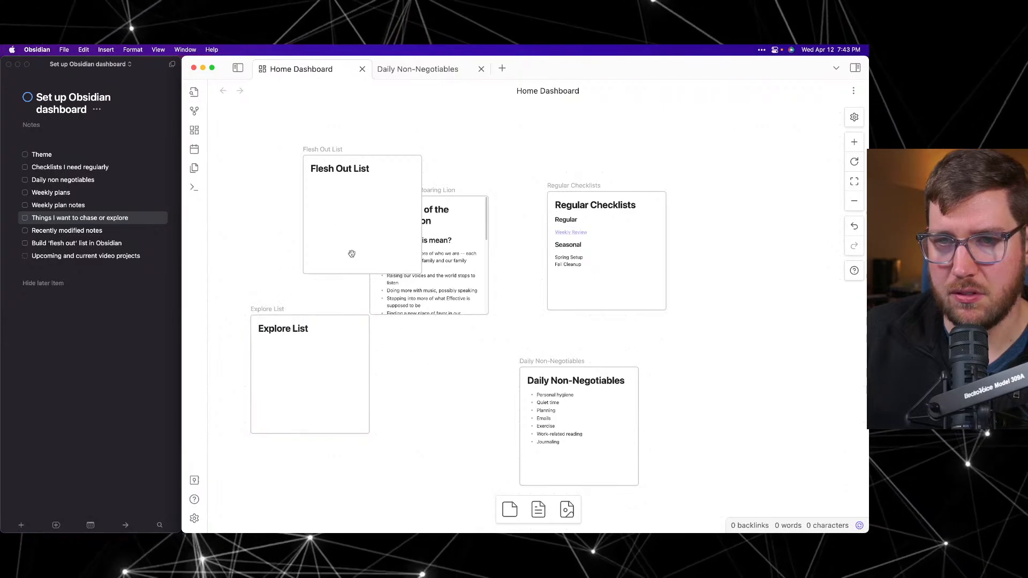
# Step: Add the hidden comment "%%Notes I want spend more time on%%" to the Flesh Out List card
pyautogui.doubleClick(329, 192)
pyautogui.write('%%')
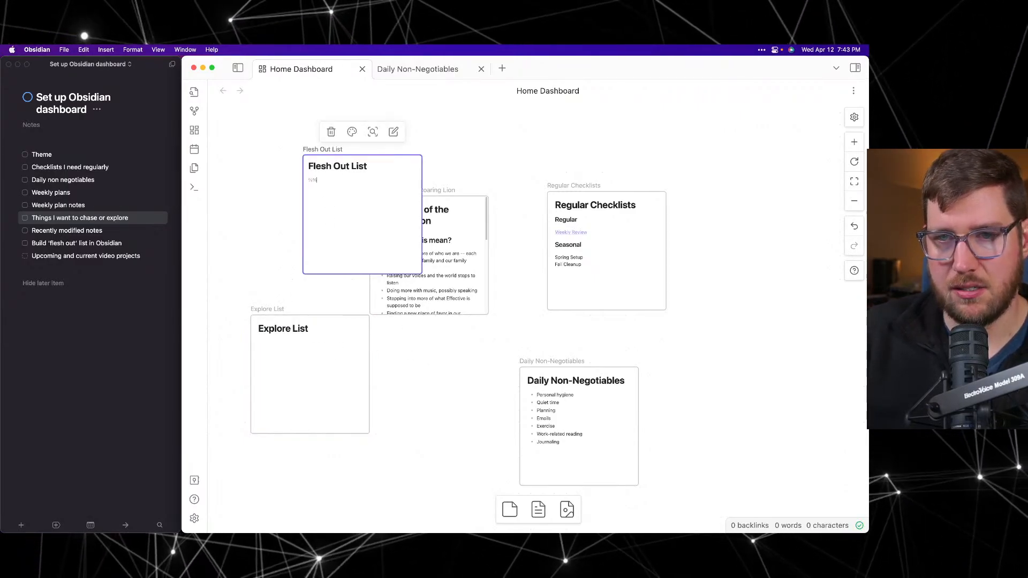
pyautogui.write('Notes')
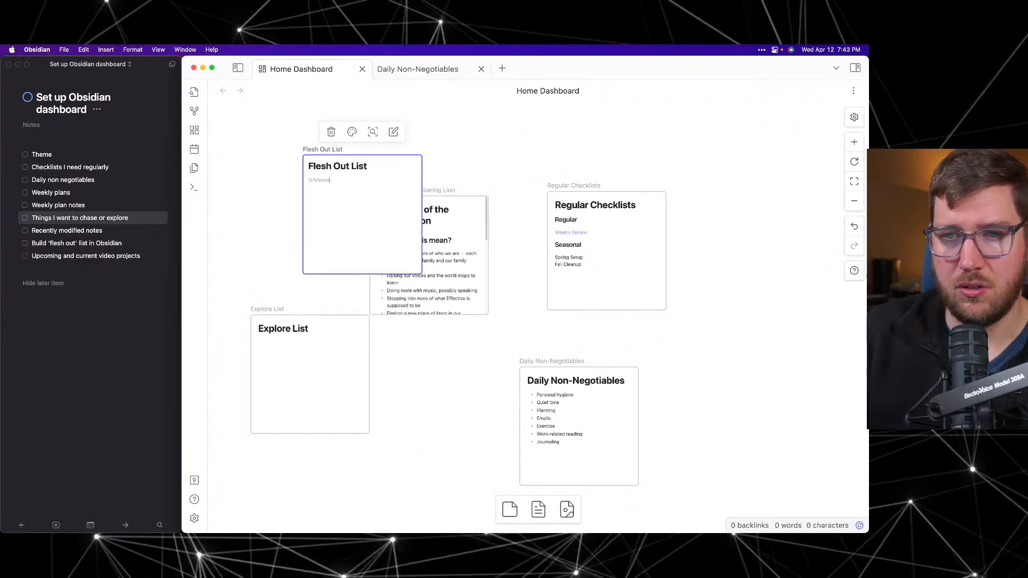
pyautogui.write(' I want spend more time on%%')
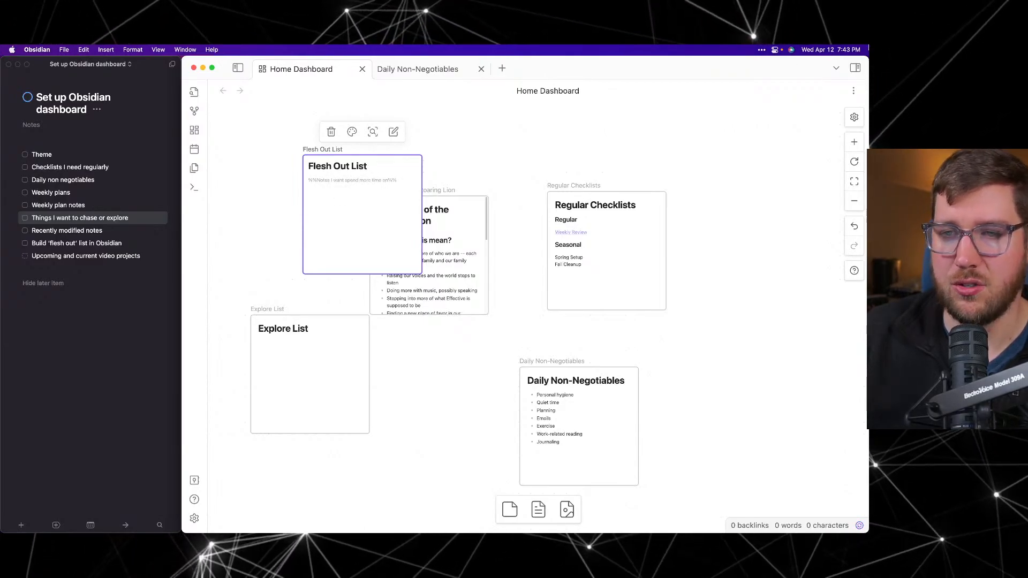
# Step: Finish editing the Flesh Out List card and move it up and left, clear of the yearly theme card
pyautogui.click(552, 148)
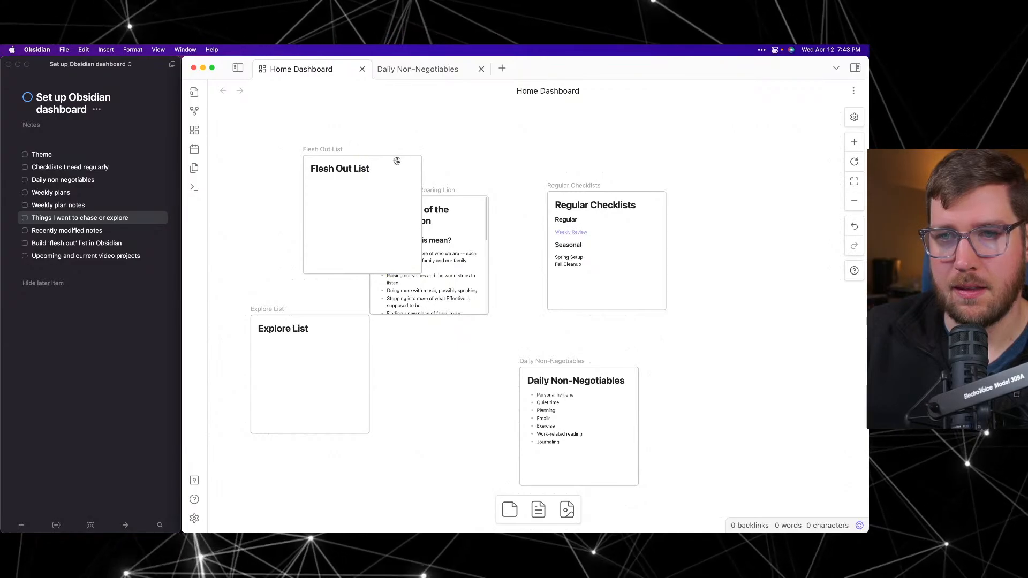
pyautogui.moveTo(397, 160); pyautogui.dragTo(325, 142)
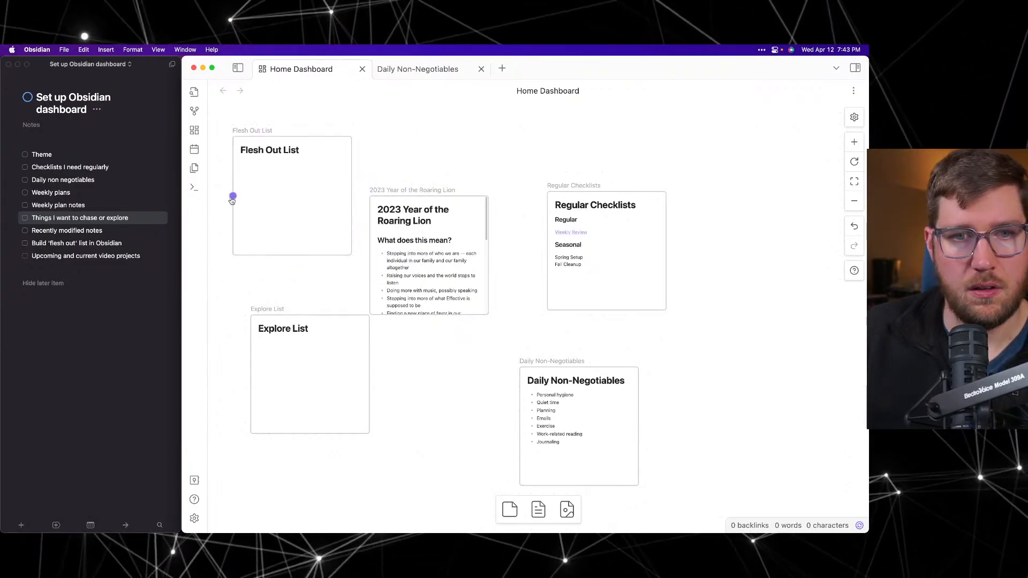
# Step: Add a new note named "Recently Modified Notes" to the canvas, to the right of the Regular Checklists card
pyautogui.click(69, 233)
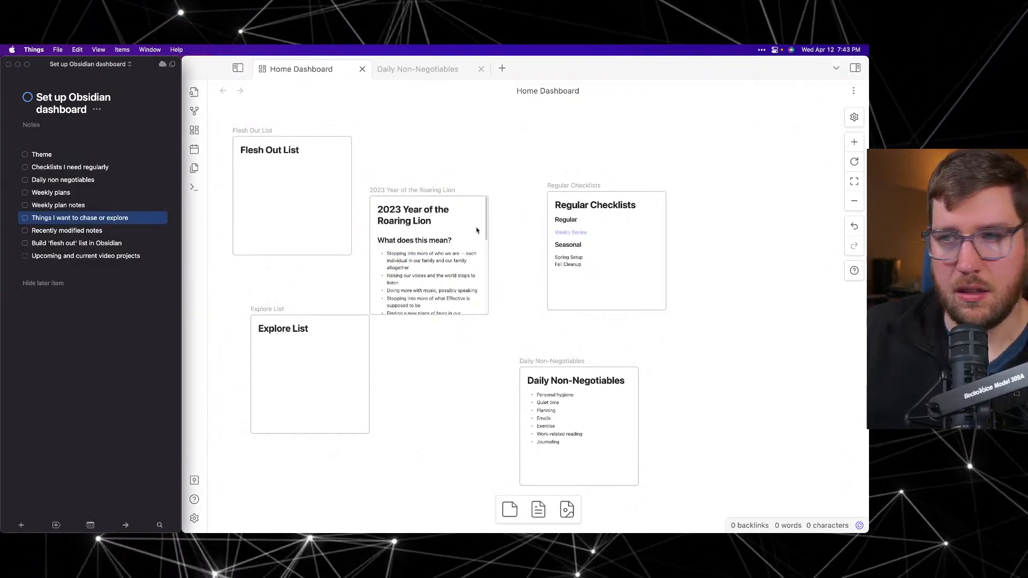
pyautogui.rightClick(704, 155)
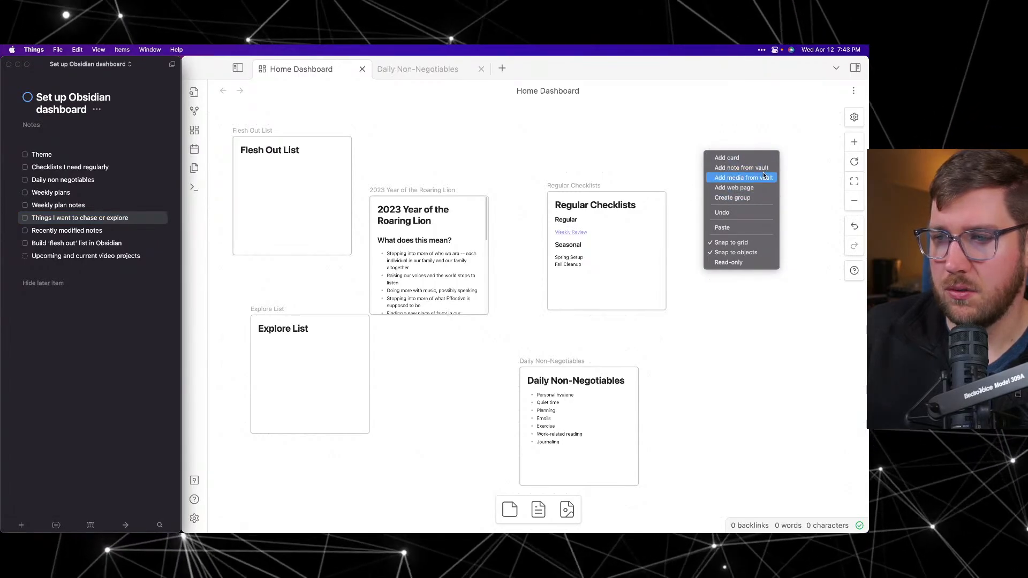
pyautogui.click(762, 169)
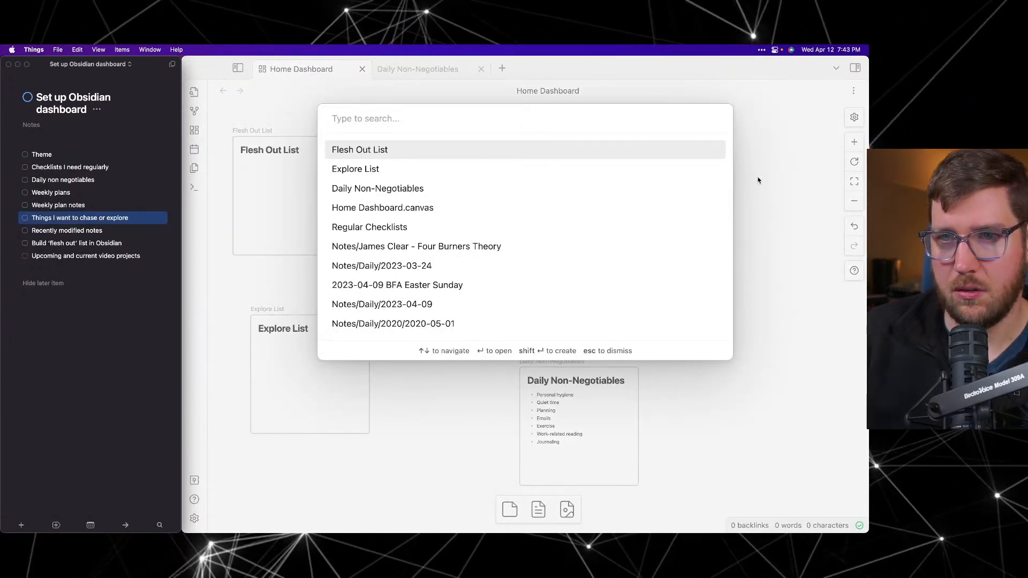
pyautogui.click(568, 125)
pyautogui.write('Rec')
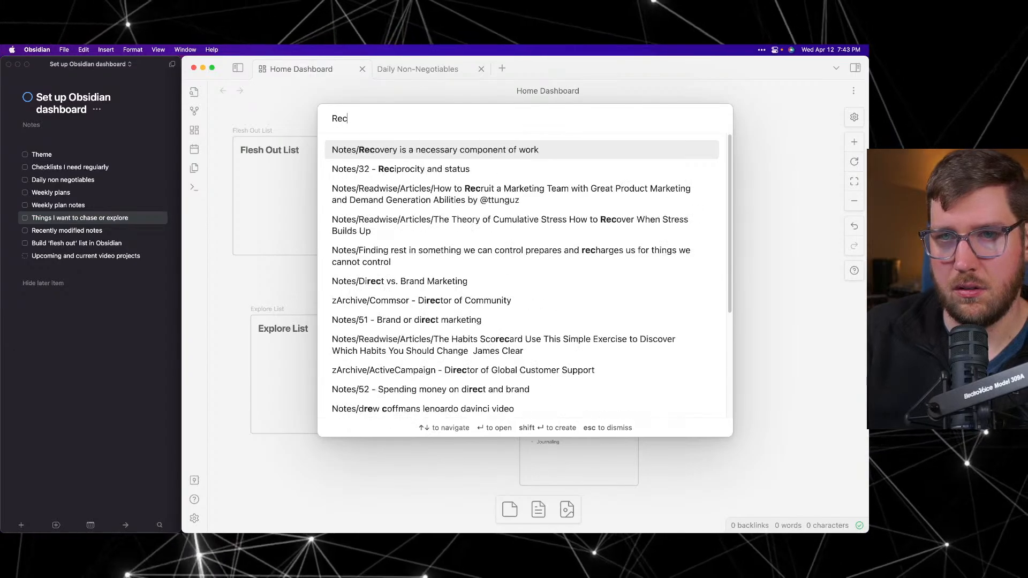
pyautogui.write('ent Notes')
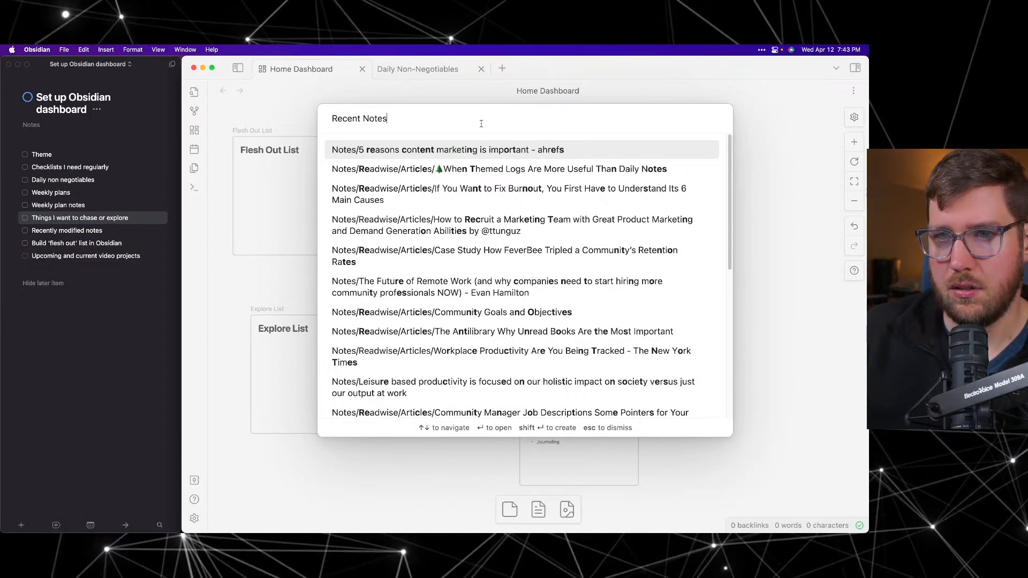
pyautogui.tripleClick(417, 123)
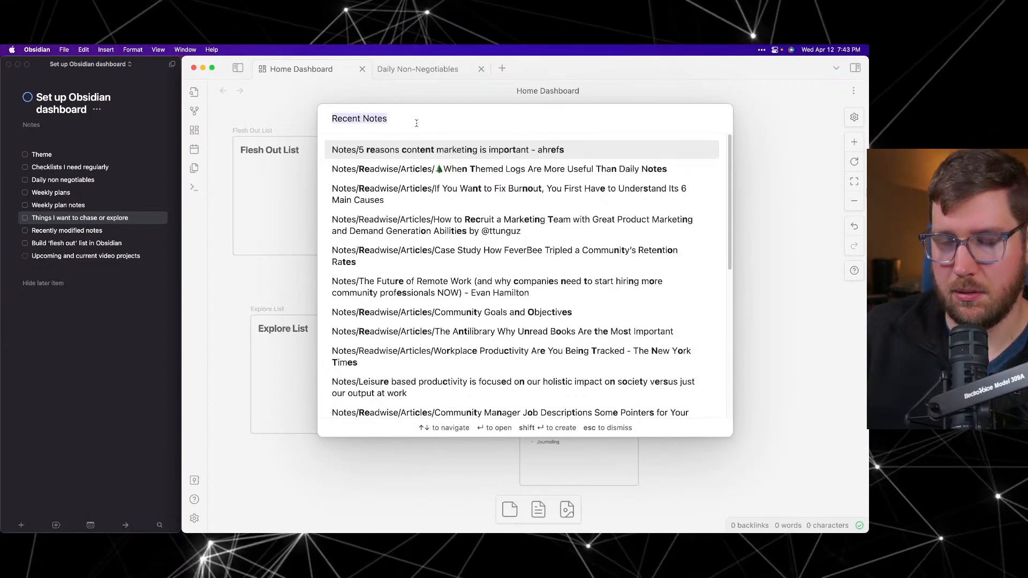
pyautogui.press('Right')
pyautogui.press('Left')
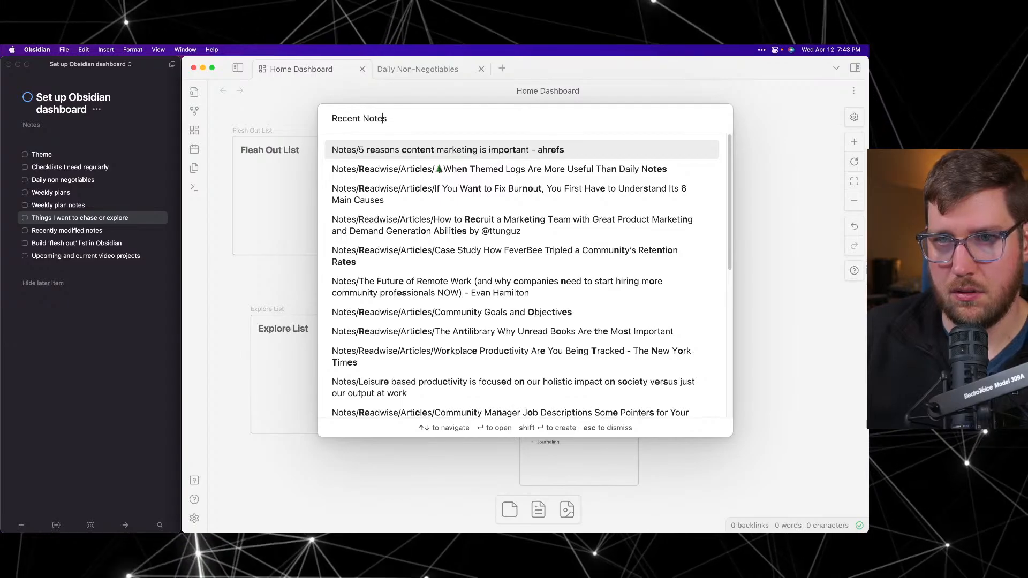
pyautogui.press('Left')
pyautogui.press('Left')
pyautogui.press('Left')
pyautogui.press('Left')
pyautogui.press('Left')
pyautogui.write('l')
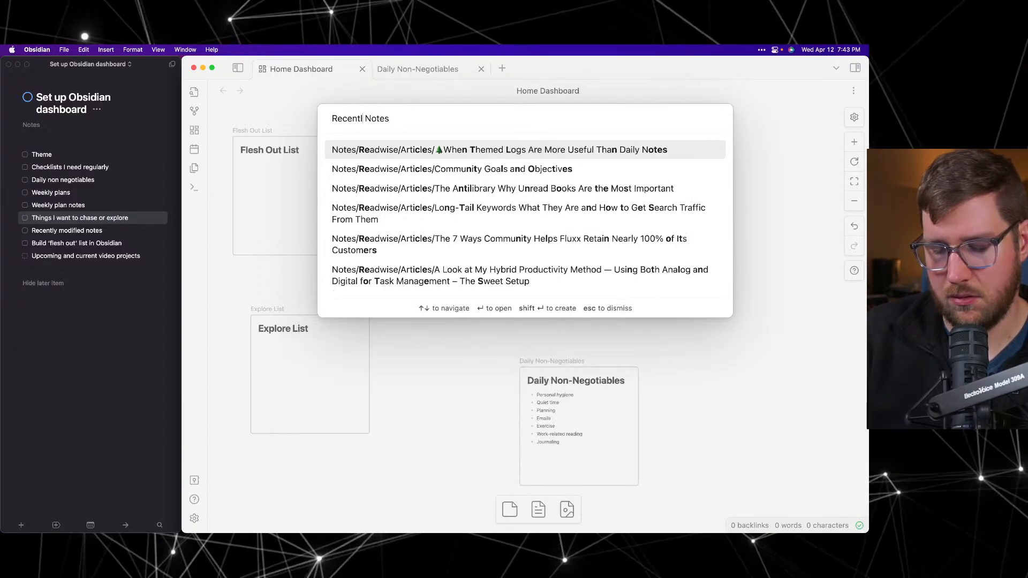
pyautogui.write('y Modified')
pyautogui.press('Return')
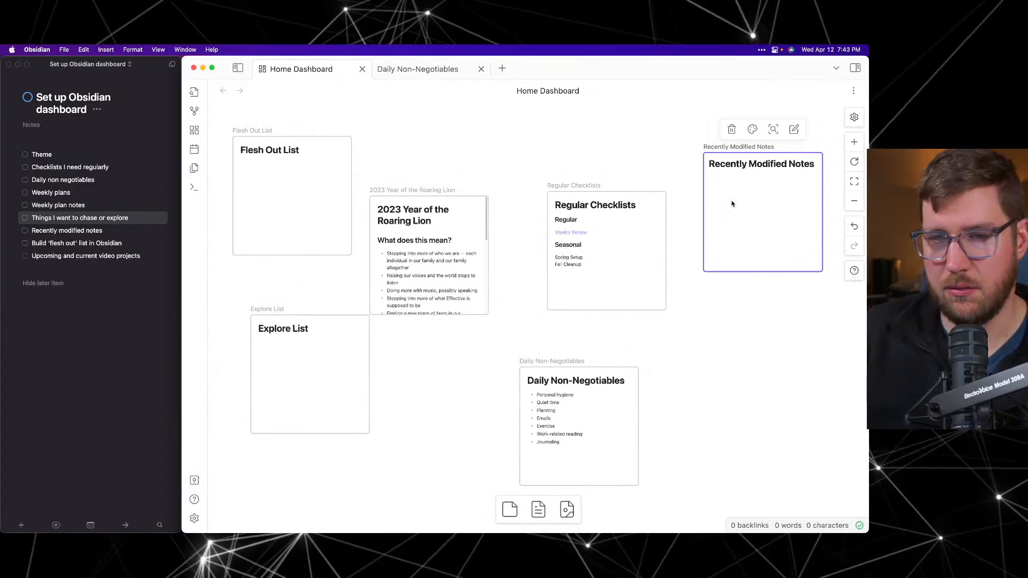
# Step: View the Dataview plugin's details in the community plugin browser, and return to the community plugin settings
pyautogui.press('super+comma')
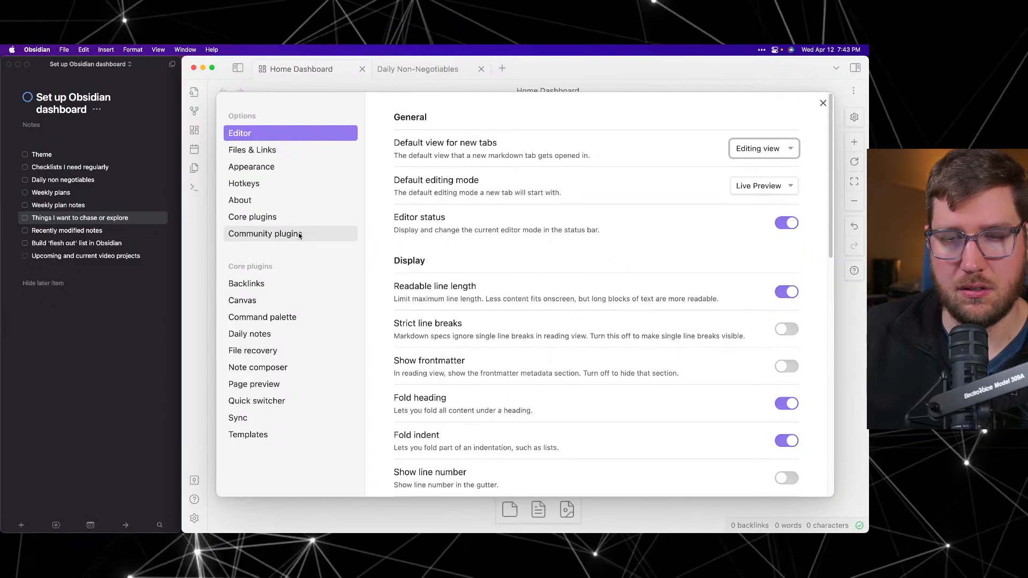
pyautogui.click(299, 234)
pyautogui.click(786, 161)
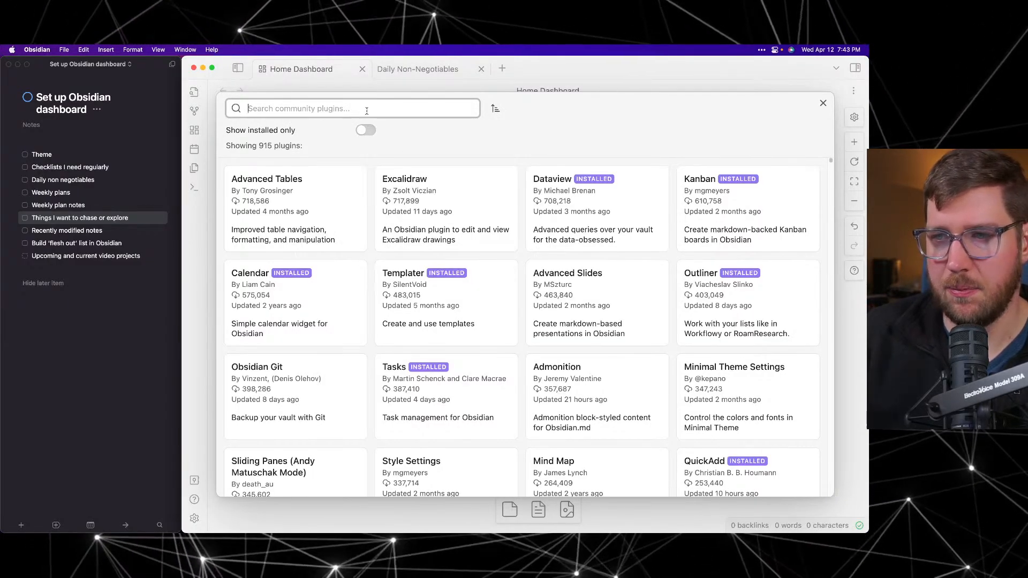
pyautogui.click(636, 118)
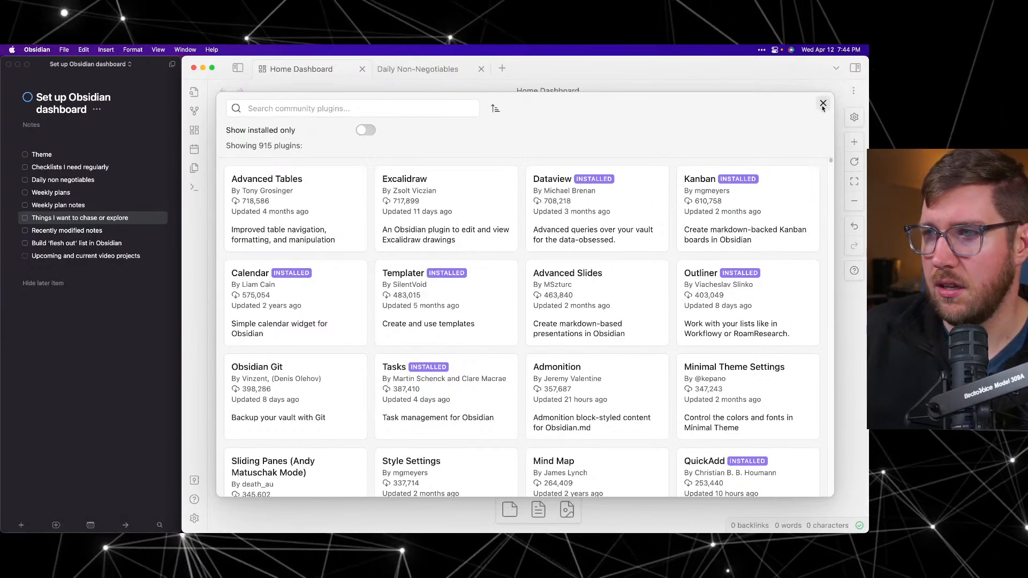
pyautogui.click(578, 202)
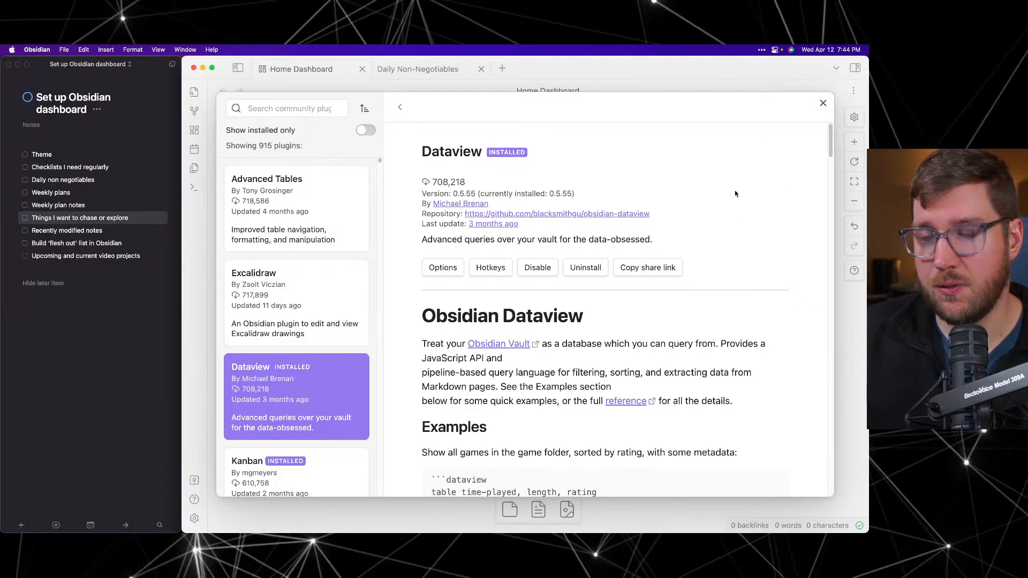
pyautogui.click(823, 104)
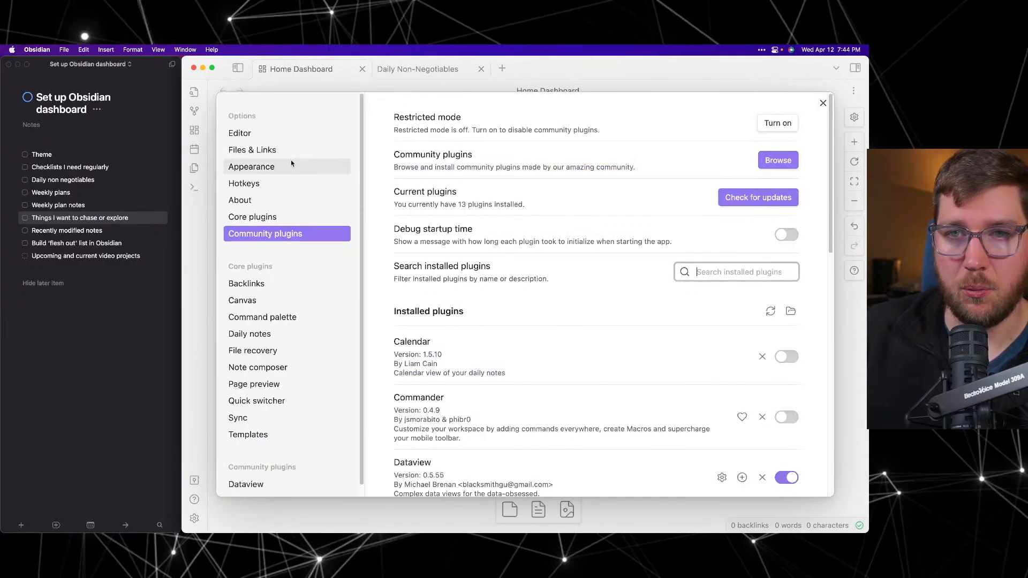
# Step: Look through the installed community plugins and close the settings
pyautogui.scroll(-4, 583, 238)
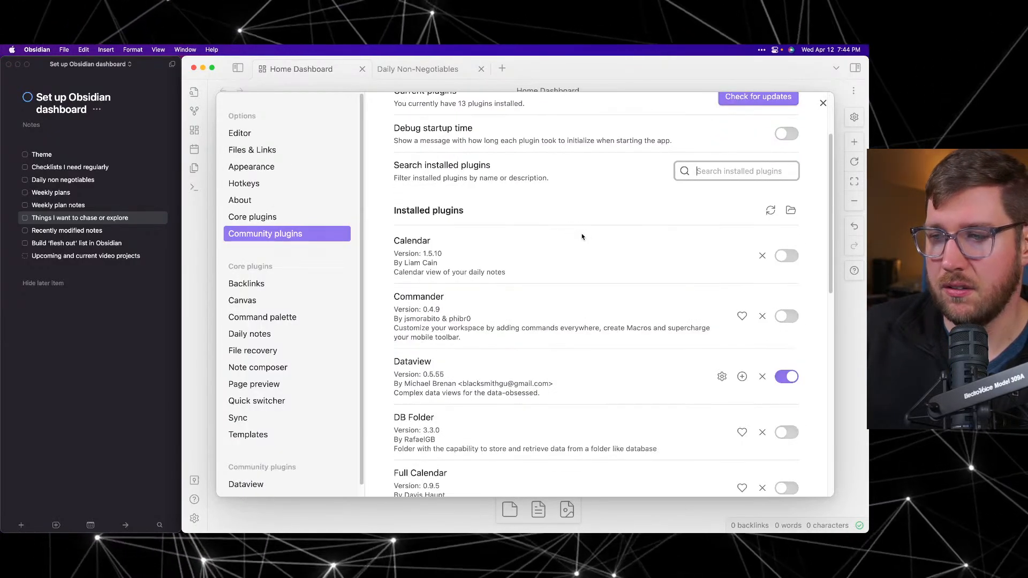
pyautogui.scroll(-20, 583, 238)
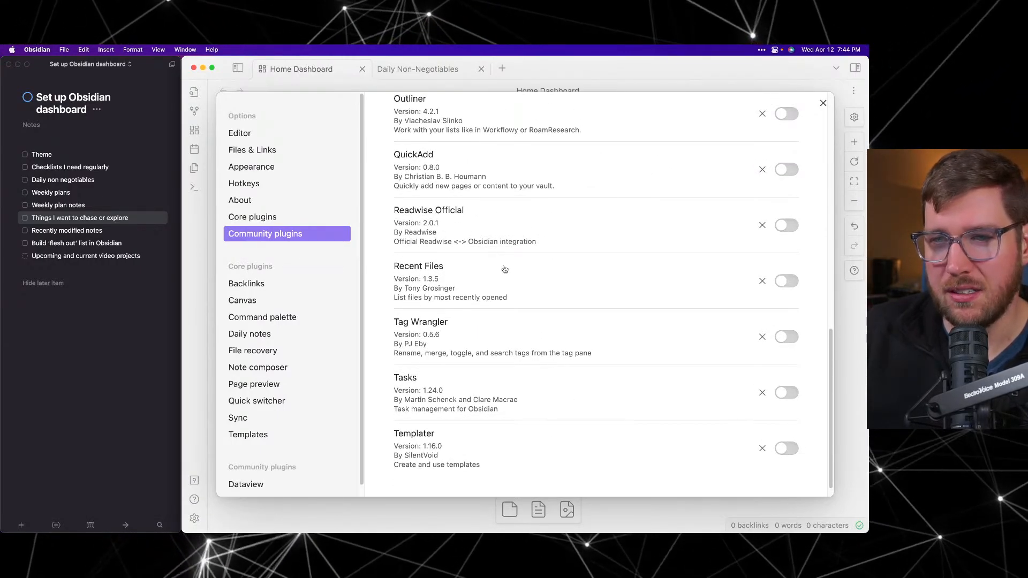
pyautogui.scroll(20, 503, 268)
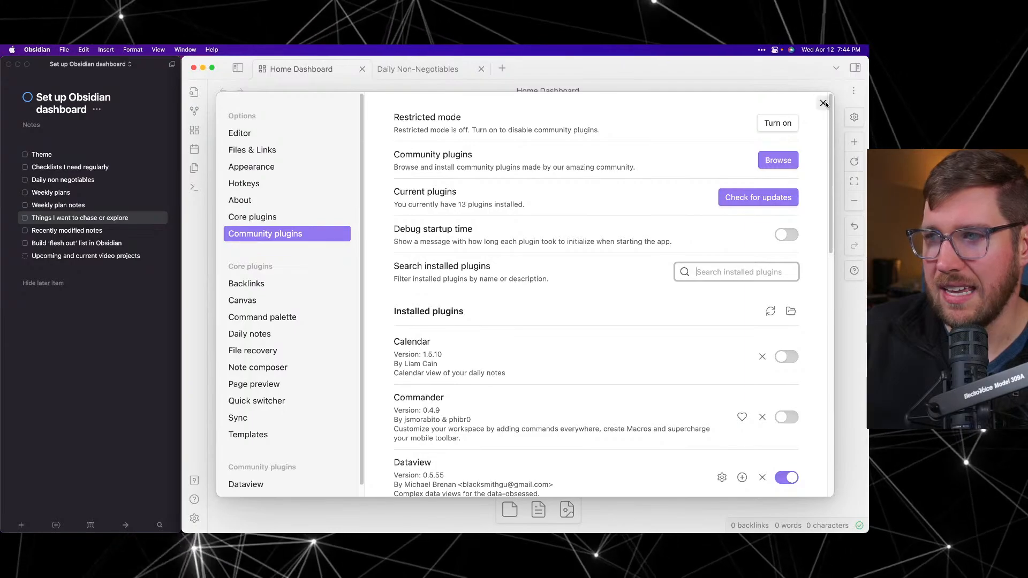
pyautogui.click(823, 104)
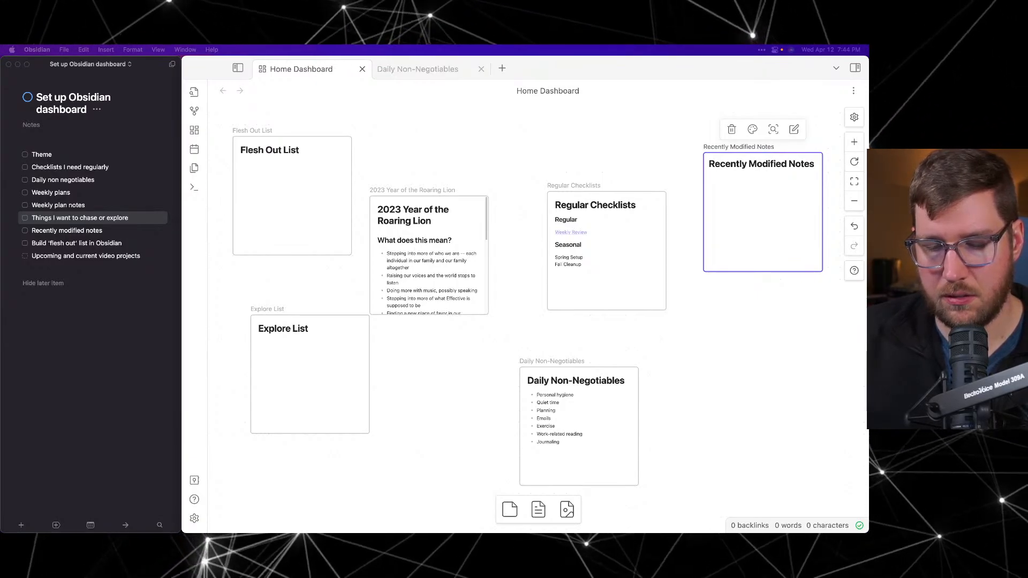
# Step: Switch to the Dataview documentation in Chrome, place its window beside the Recently Modified Notes card, and read the Overview page
pyautogui.moveTo(866, 94); pyautogui.dragTo(337, 113)
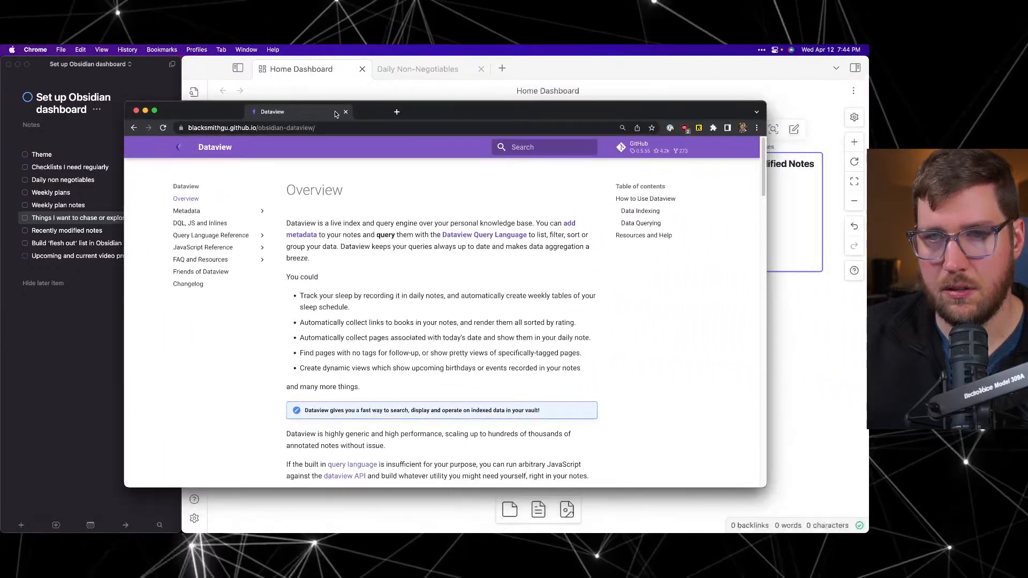
pyautogui.moveTo(652, 116); pyautogui.dragTo(560, 86)
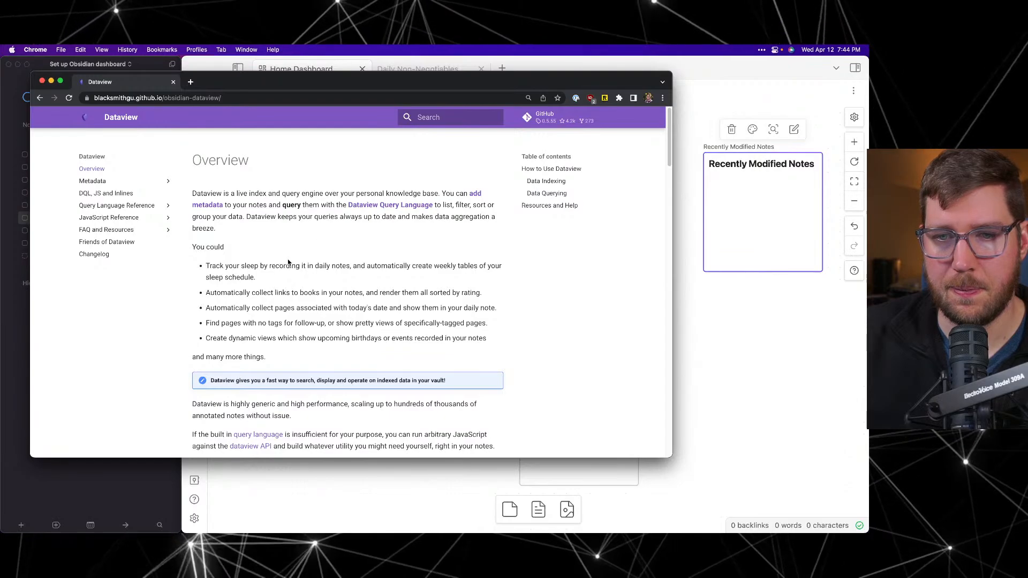
pyautogui.scroll(-10, 288, 262)
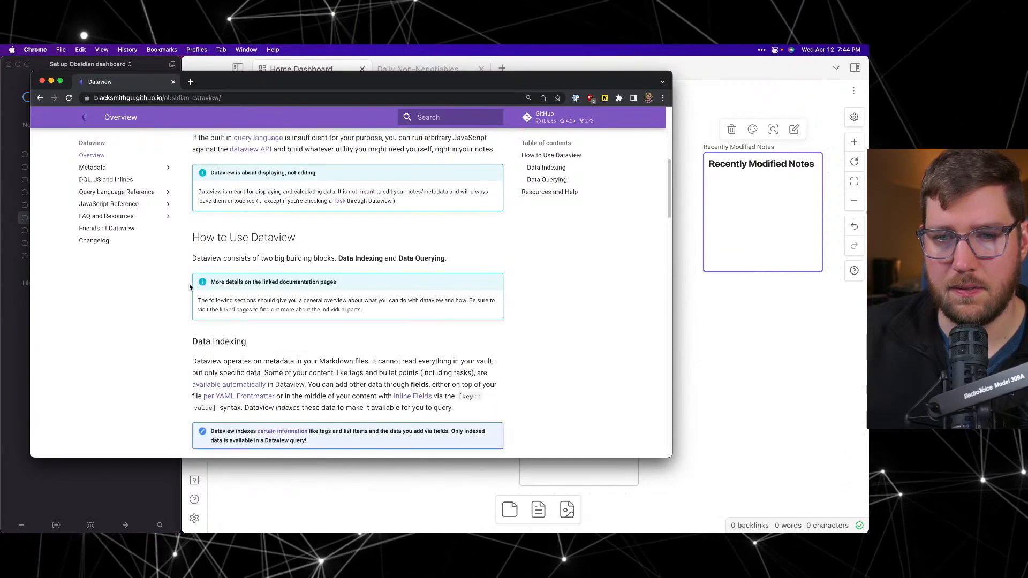
pyautogui.scroll(-5, 189, 288)
pyautogui.scroll(-5, 189, 288)
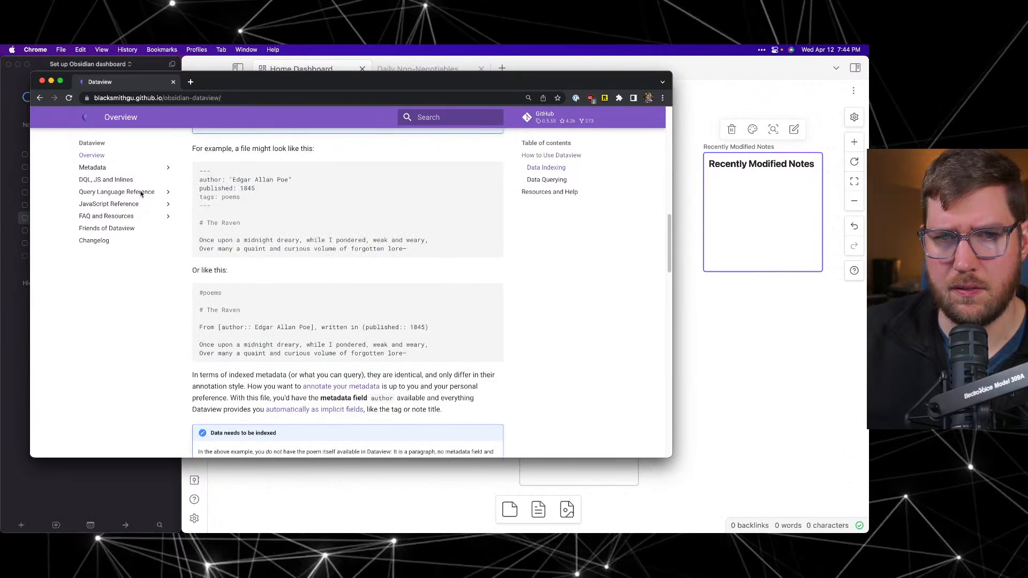
# Step: Open the "Structure of a Query" page of the Query Language Reference and read the general format of a DQL query
pyautogui.click(97, 168)
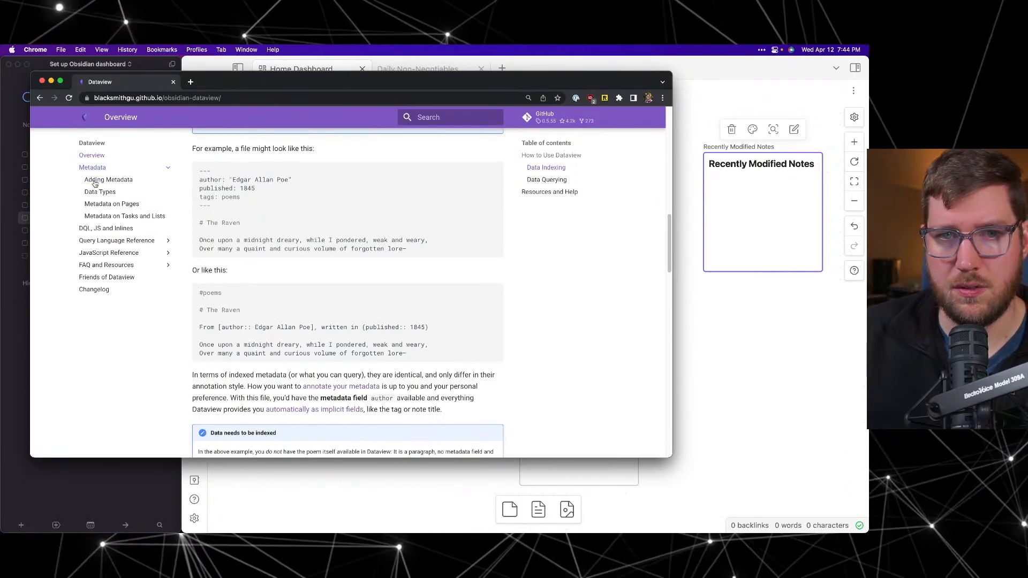
pyautogui.click(95, 168)
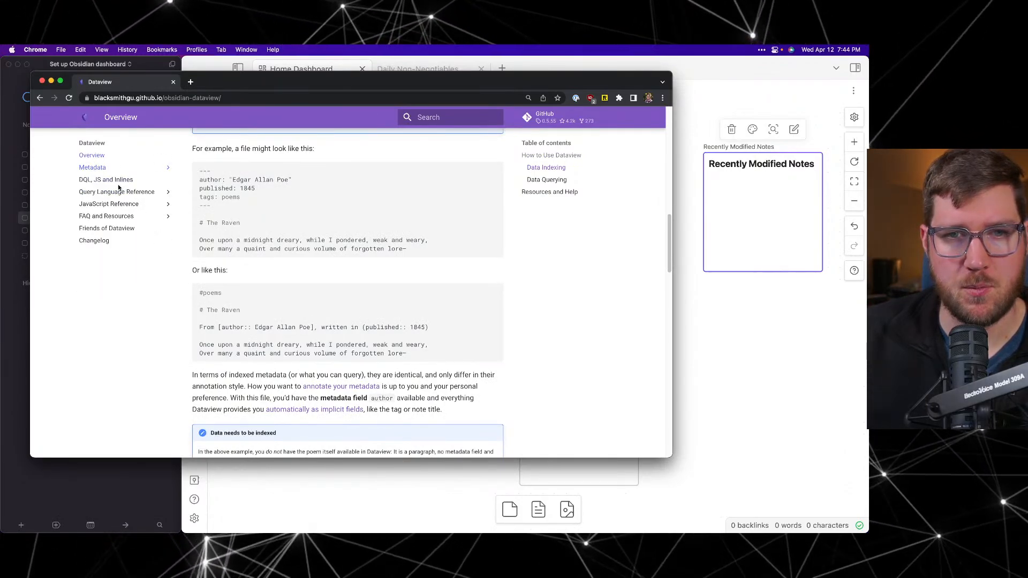
pyautogui.click(110, 192)
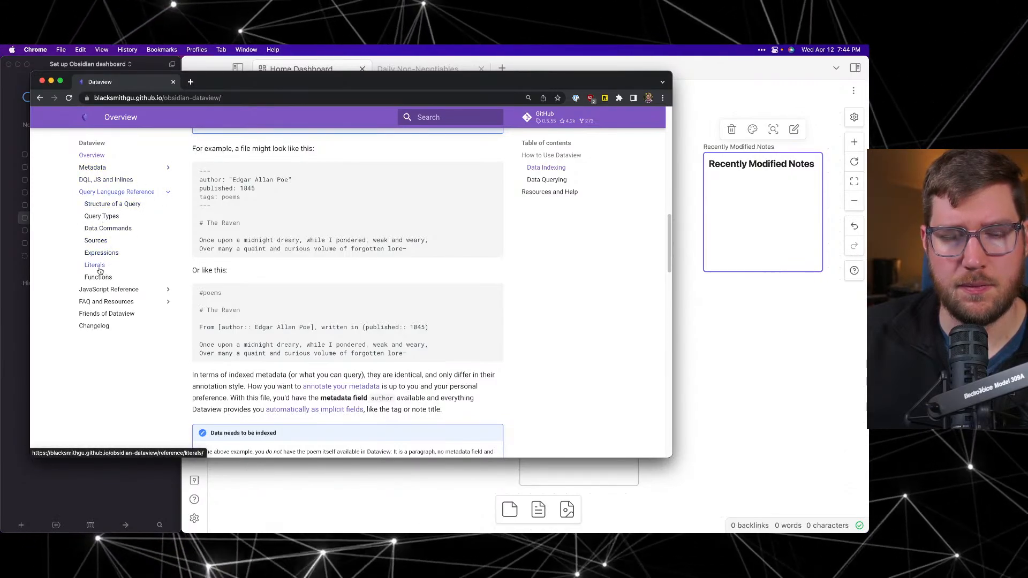
pyautogui.click(112, 205)
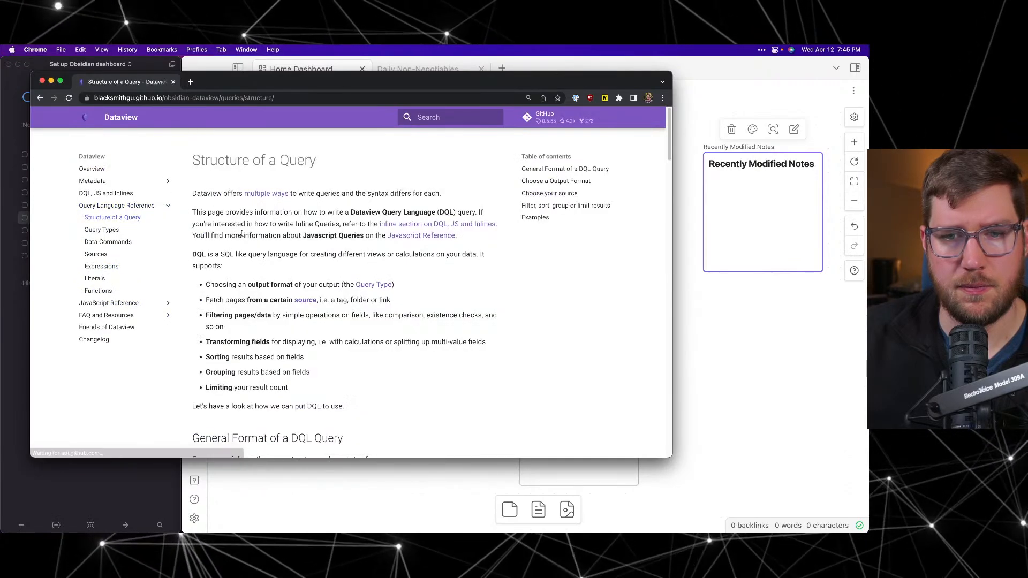
pyautogui.scroll(-5, 242, 233)
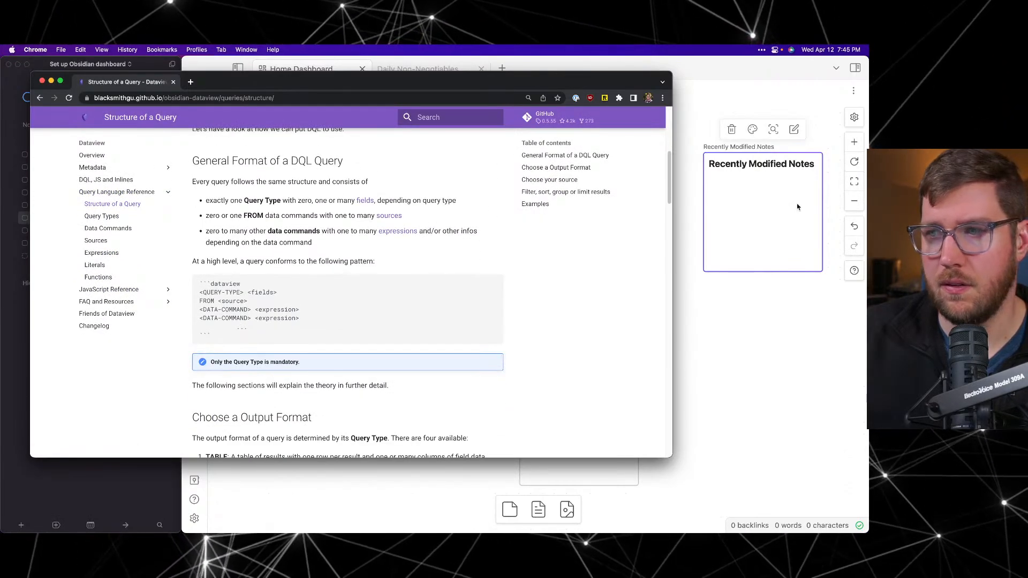
# Step: Switch back to Obsidian and start a dataview code block with an empty query line in the Recently Modified Notes card
pyautogui.click(724, 187)
pyautogui.write('```')
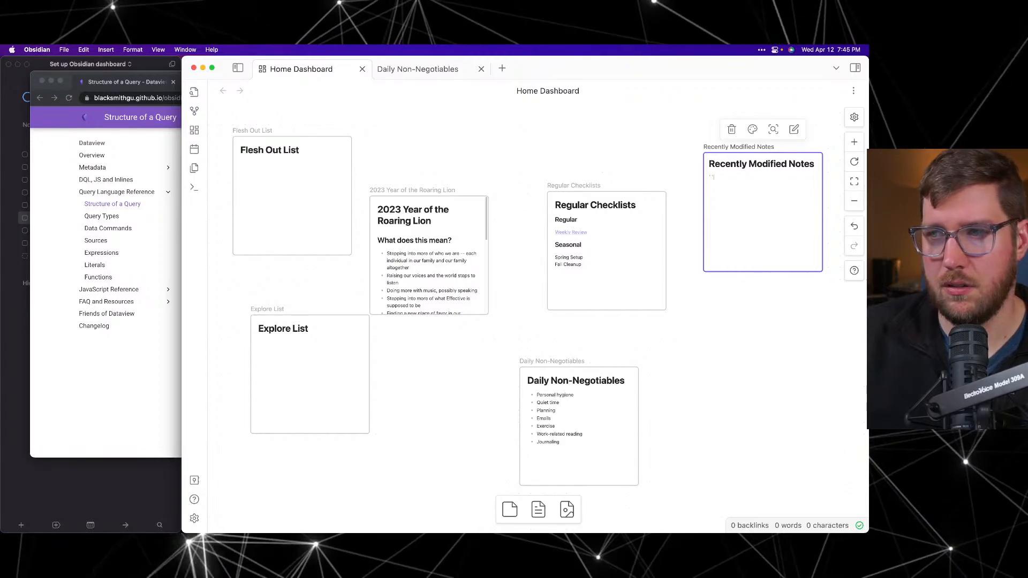
pyautogui.write('dataview')
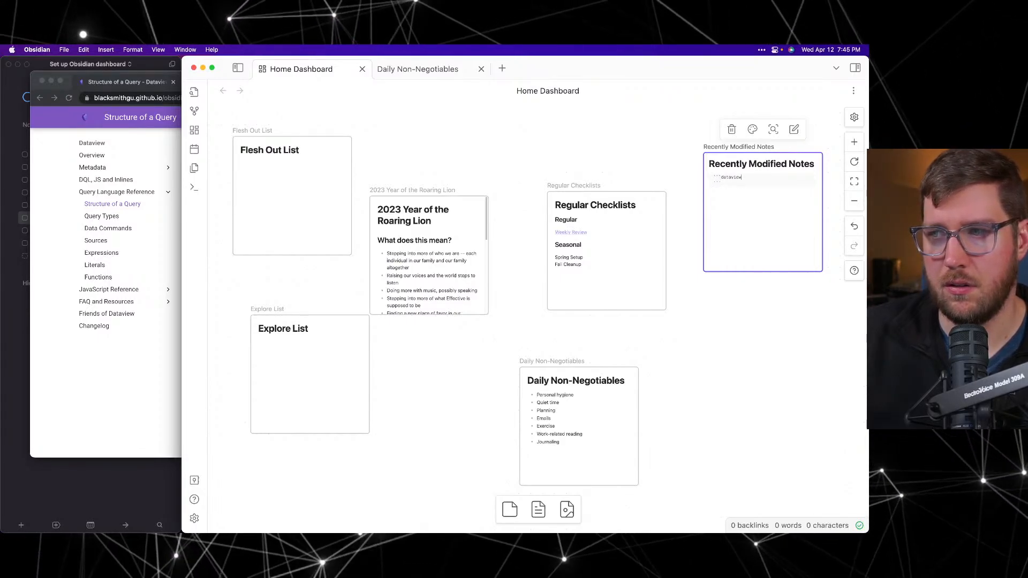
pyautogui.press('Return')
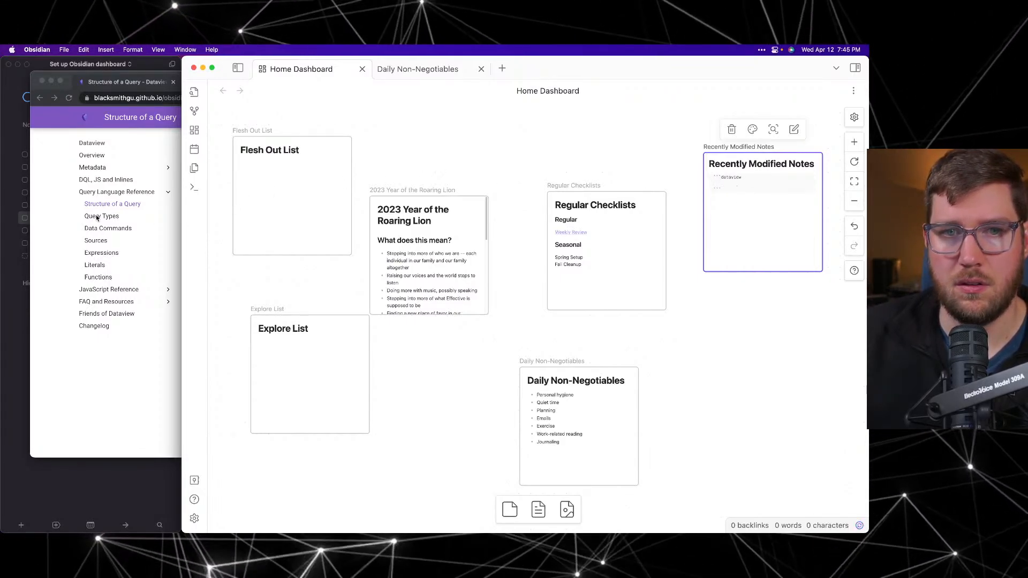
# Step: Read the output format options in the Dataview documentation in Chrome, and reopen the card's dataview block in Obsidian for editing
pyautogui.click(52, 217)
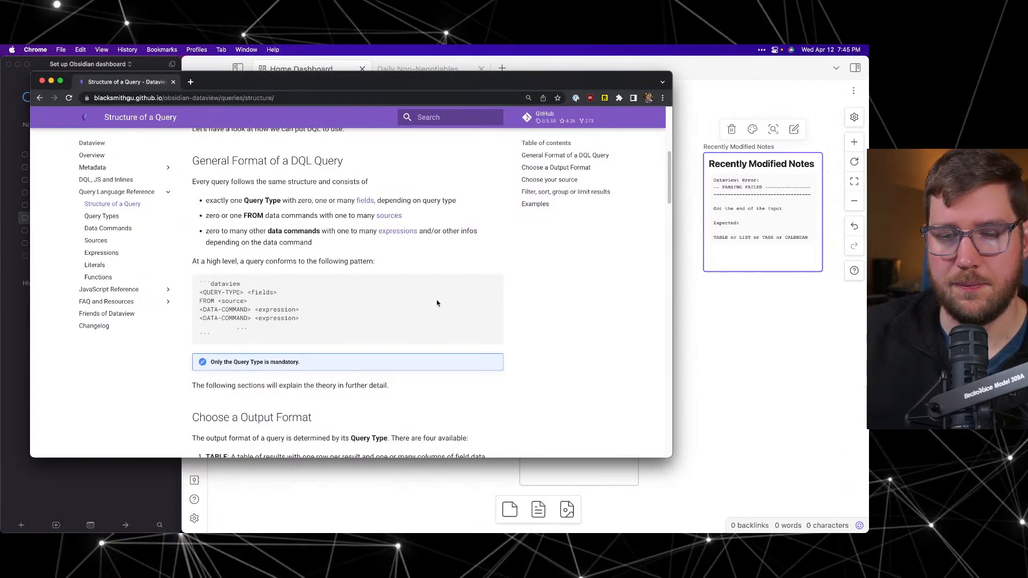
pyautogui.scroll(-5, 436, 304)
pyautogui.scroll(-3, 436, 303)
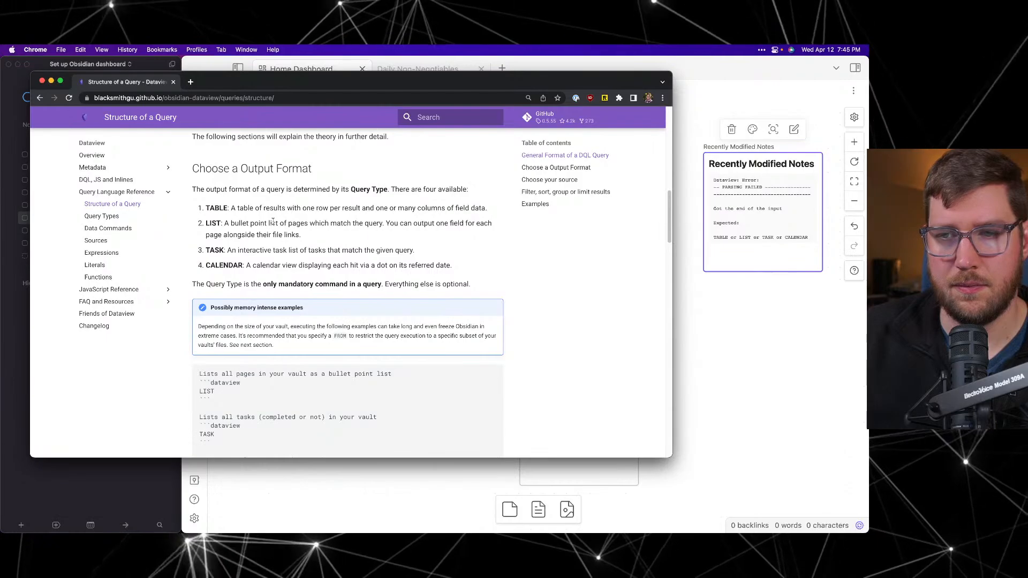
pyautogui.click(790, 208)
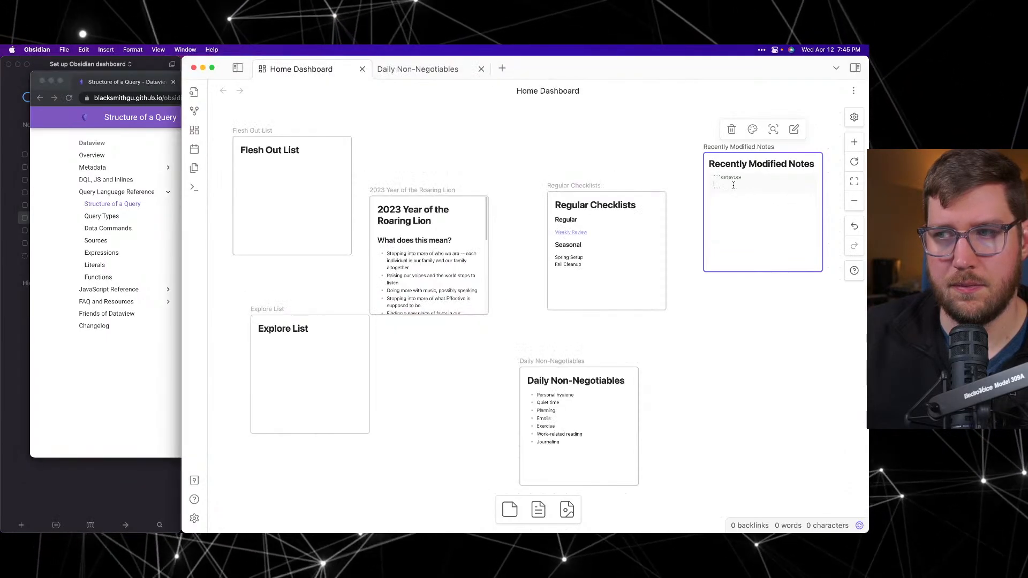
# Step: Switch to the Dataview documentation in Chrome, reposition its window, and read the "Choose your source" section of the query structure page
pyautogui.click(162, 78)
pyautogui.moveTo(303, 91); pyautogui.dragTo(282, 79)
pyautogui.click(786, 205)
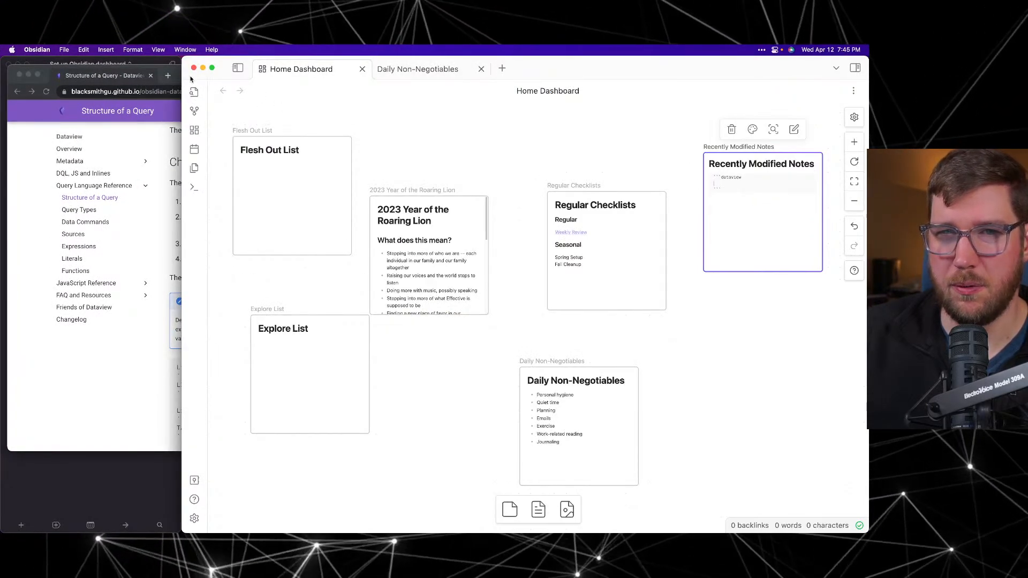
pyautogui.click(175, 71)
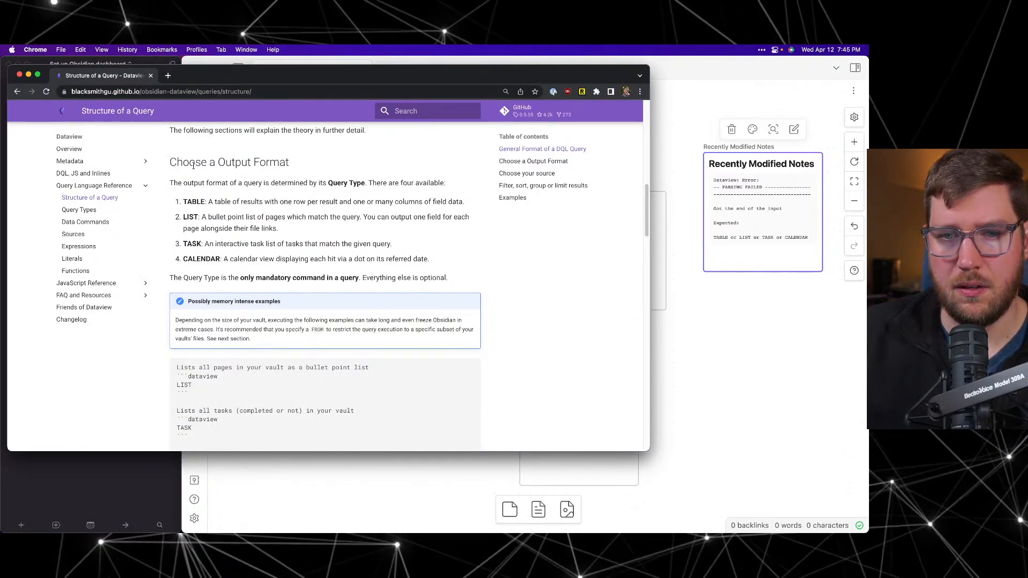
pyautogui.scroll(-3, 157, 353)
pyautogui.scroll(-9, 157, 353)
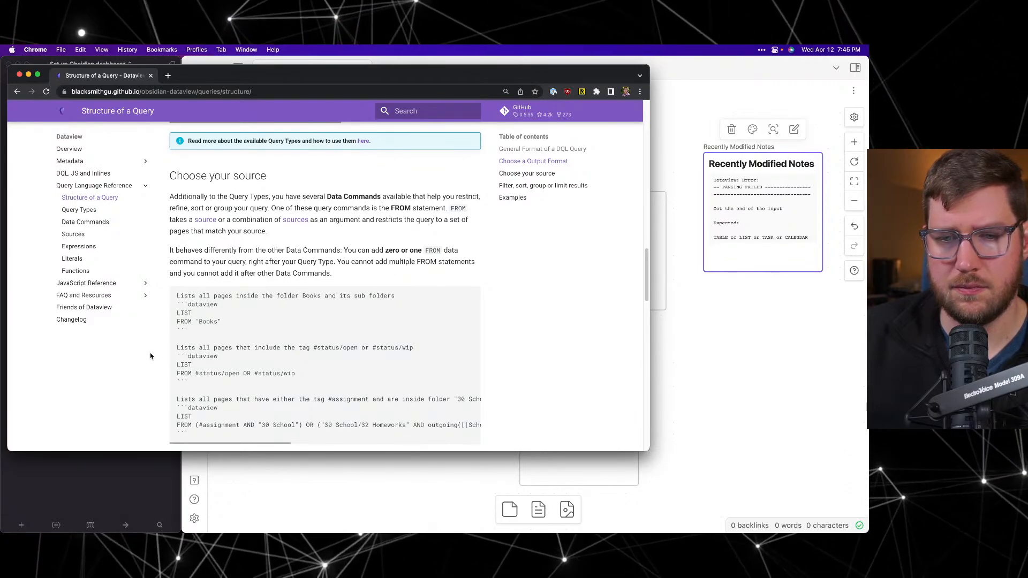
# Step: Read the "Filter, sort, group or limit results" section and examine the example query listing the 10 most recently created pages
pyautogui.scroll(-7, 150, 356)
pyautogui.scroll(-3, 150, 356)
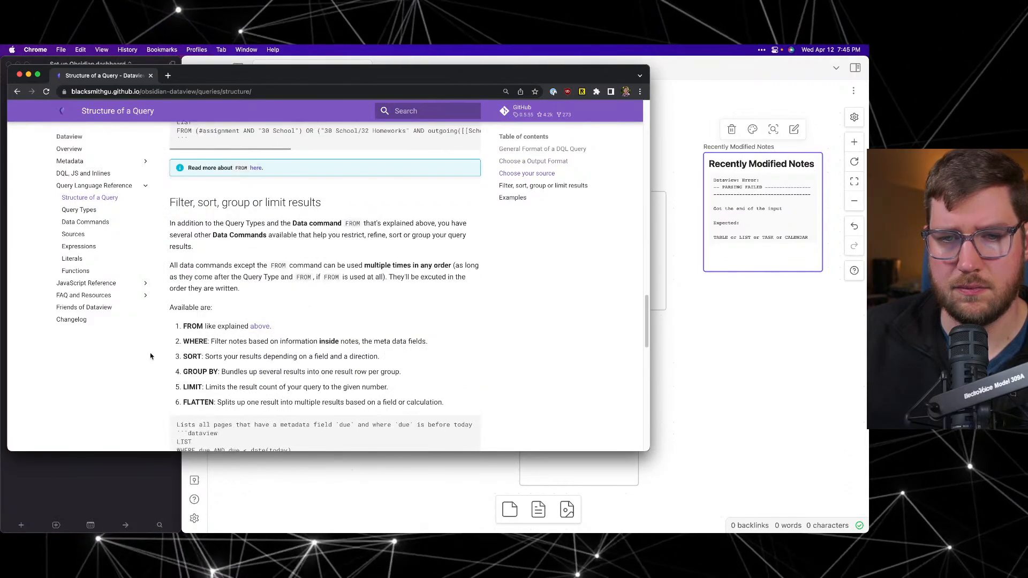
pyautogui.scroll(-3, 150, 356)
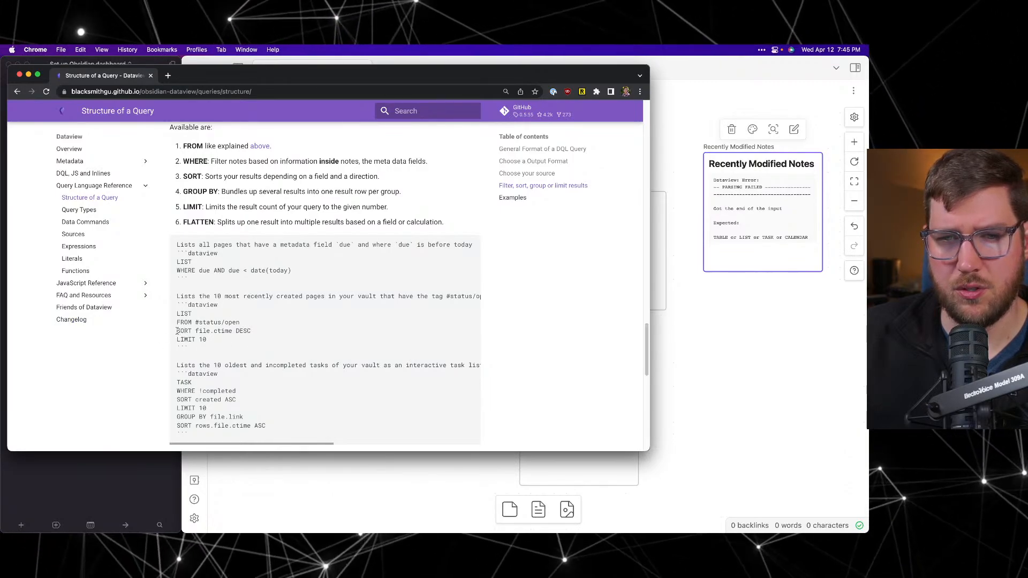
pyautogui.moveTo(178, 331); pyautogui.dragTo(209, 340)
pyautogui.click(259, 333)
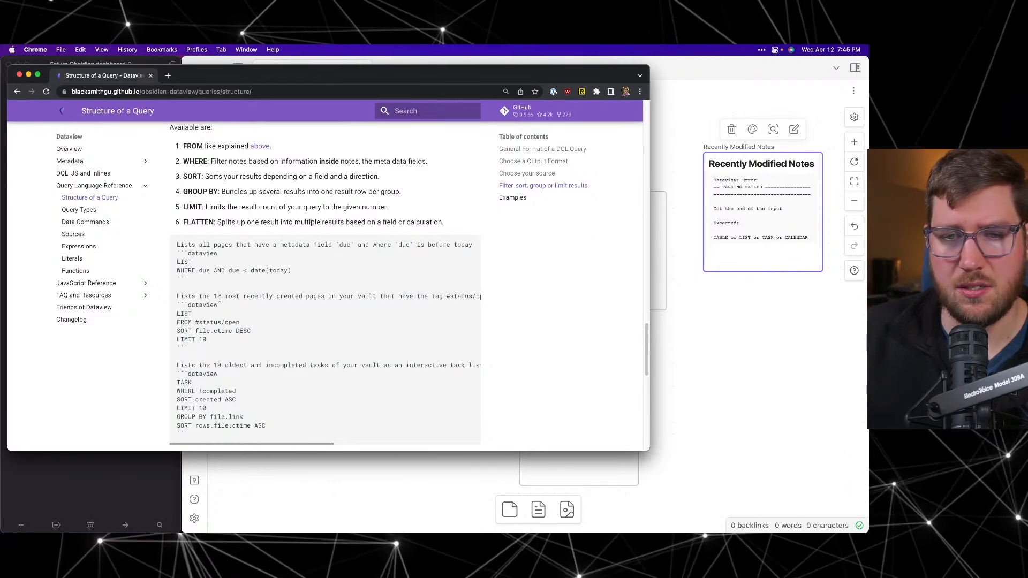
pyautogui.doubleClick(217, 331)
pyautogui.click(248, 332)
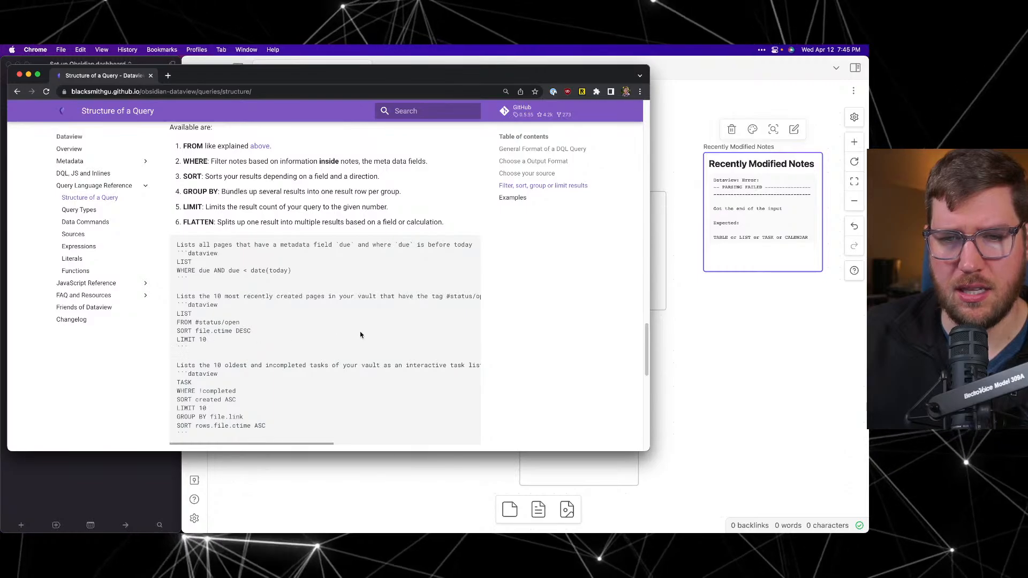
# Step: Switch to Obsidian and fill the Recently Modified Notes dataview block with the lines LIST, SORT file.mtime DESC and LIMIT 10
pyautogui.doubleClick(729, 198)
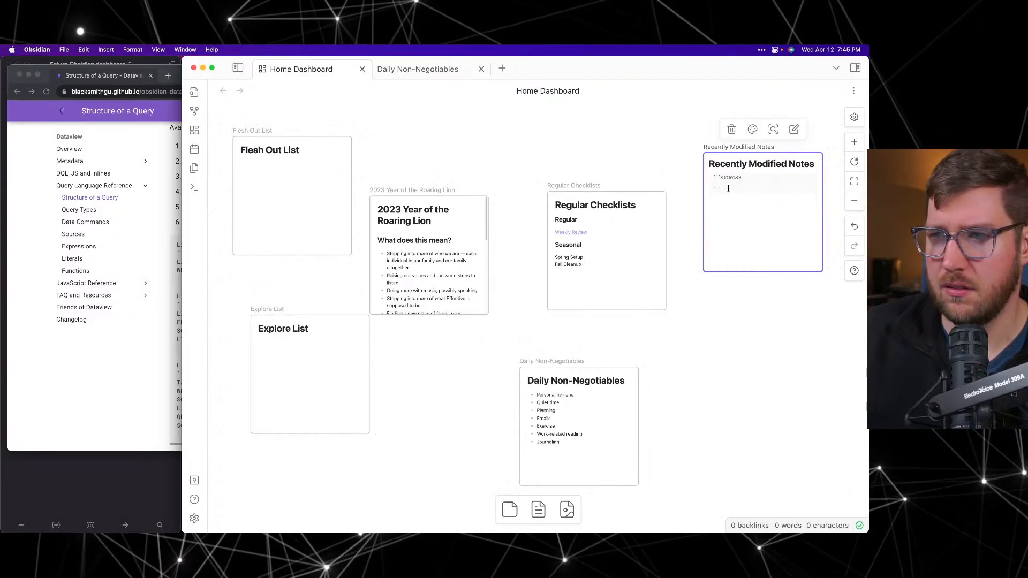
pyautogui.write('LIST')
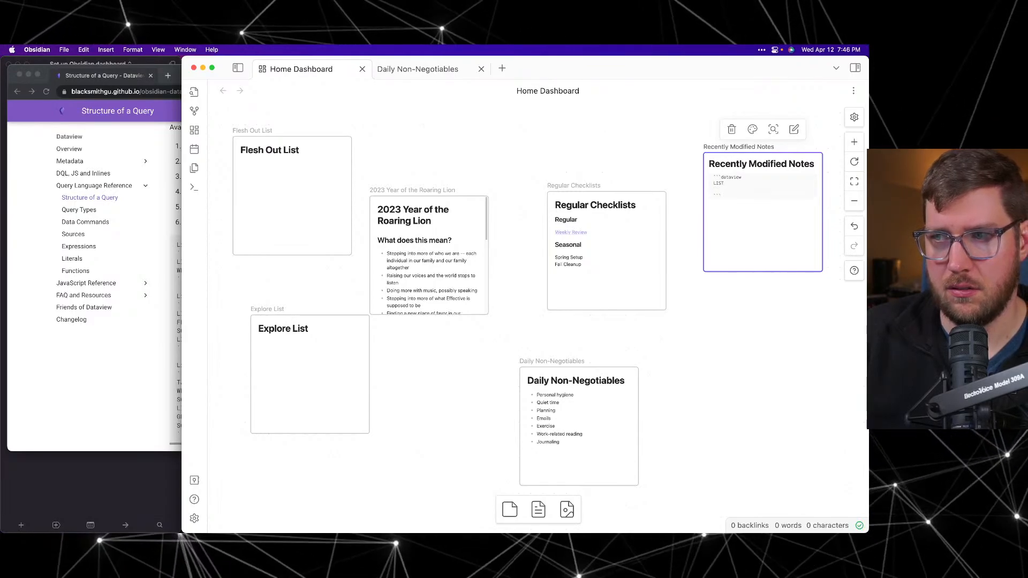
pyautogui.click(99, 381)
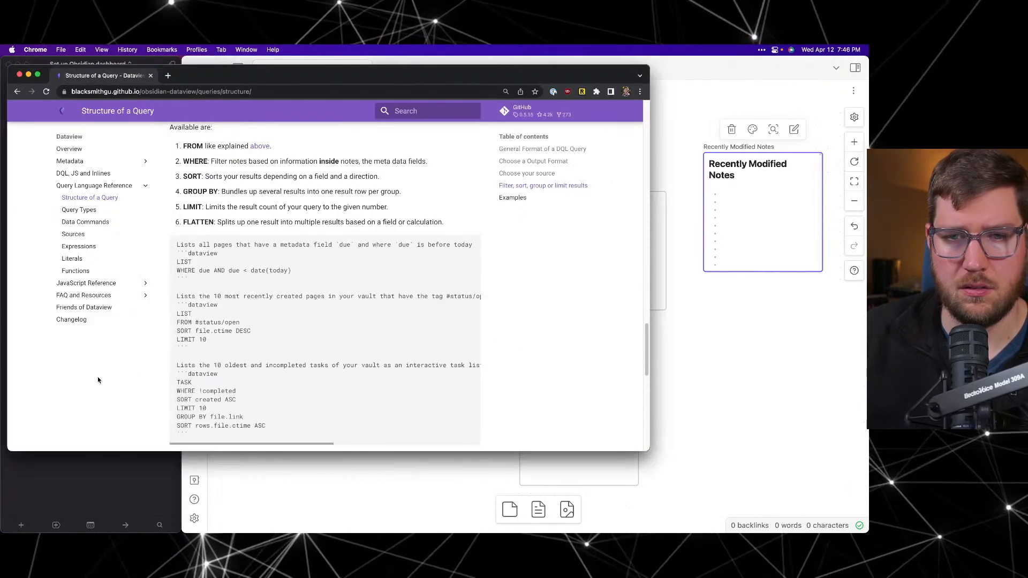
pyautogui.click(755, 182)
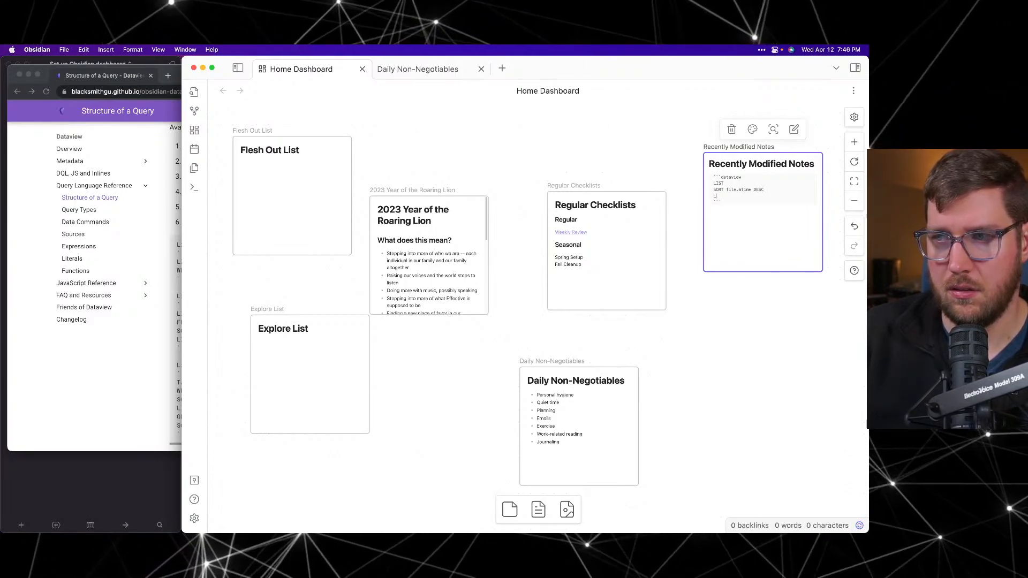
pyautogui.write('IMIT 10')
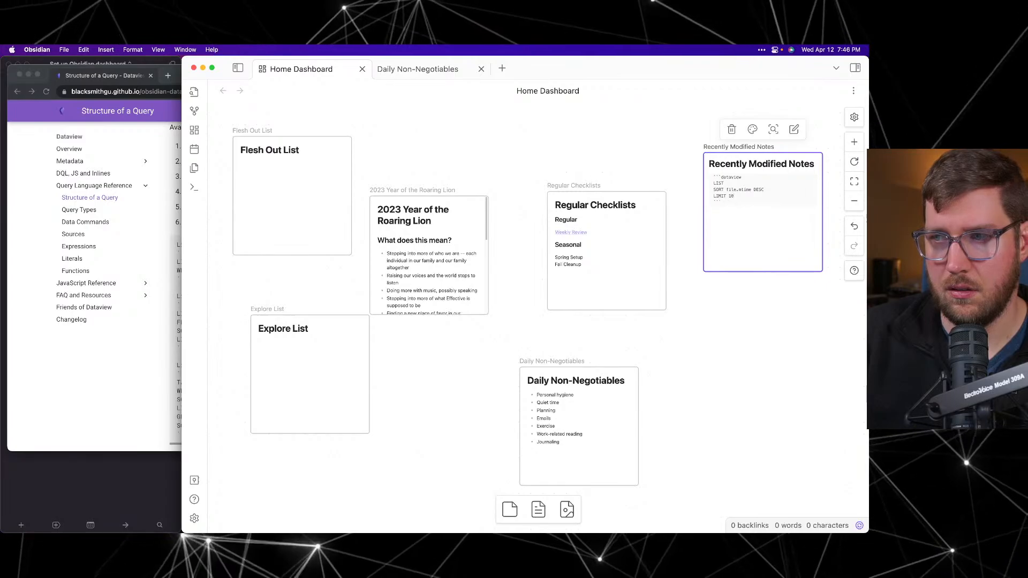
pyautogui.click(738, 315)
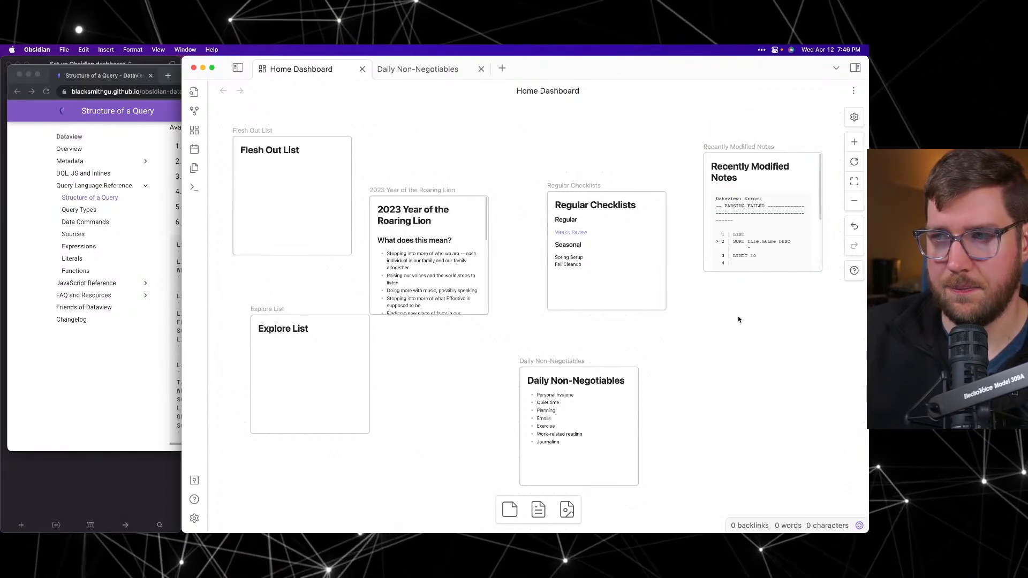
# Step: Return to Chrome, check the FROM line of the example query, and read through the Data Commands page from FROM to FLATTEN
pyautogui.click(129, 358)
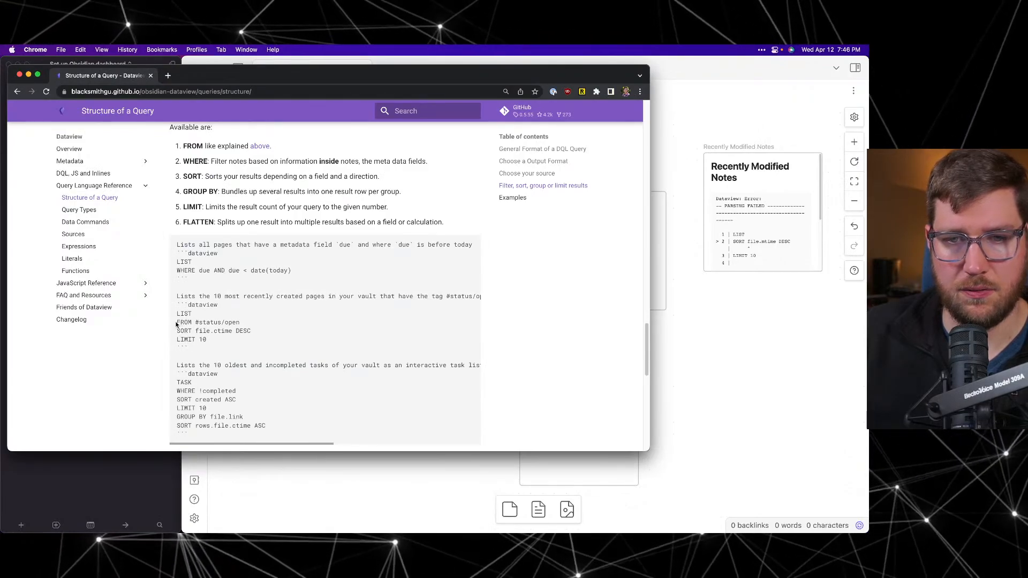
pyautogui.moveTo(177, 324); pyautogui.dragTo(242, 325)
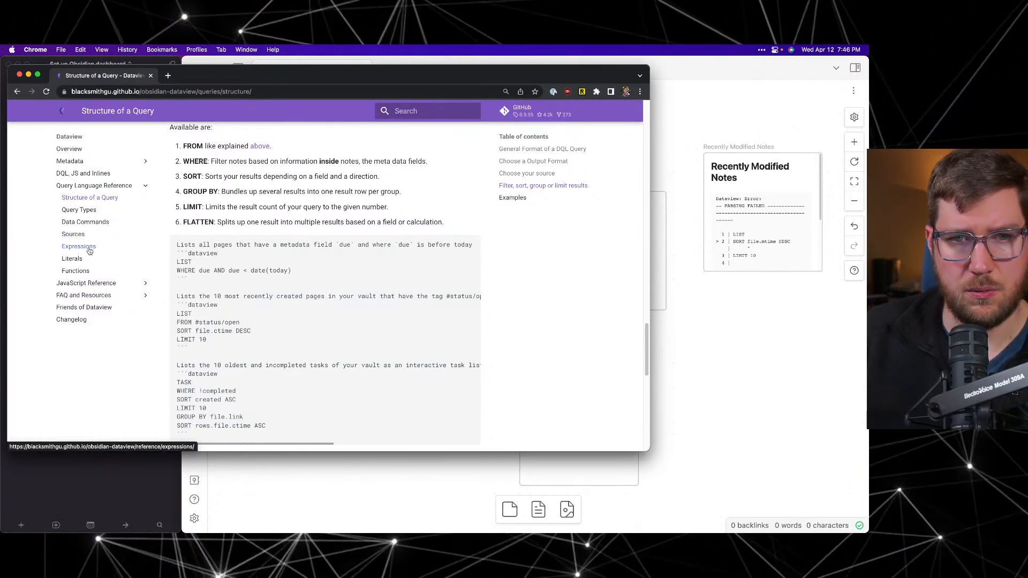
pyautogui.click(86, 222)
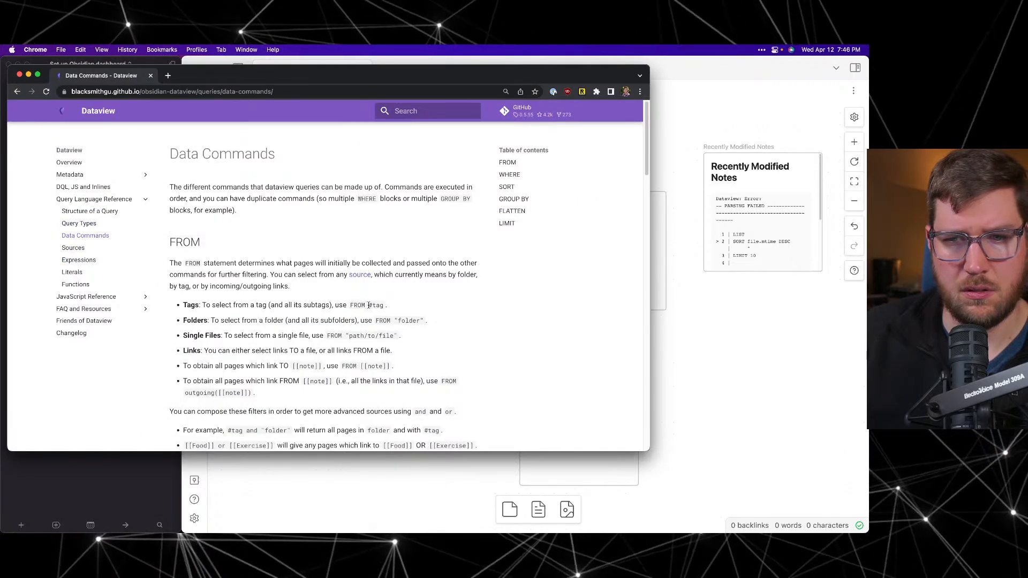
pyautogui.scroll(-3, 369, 306)
pyautogui.scroll(-6, 368, 306)
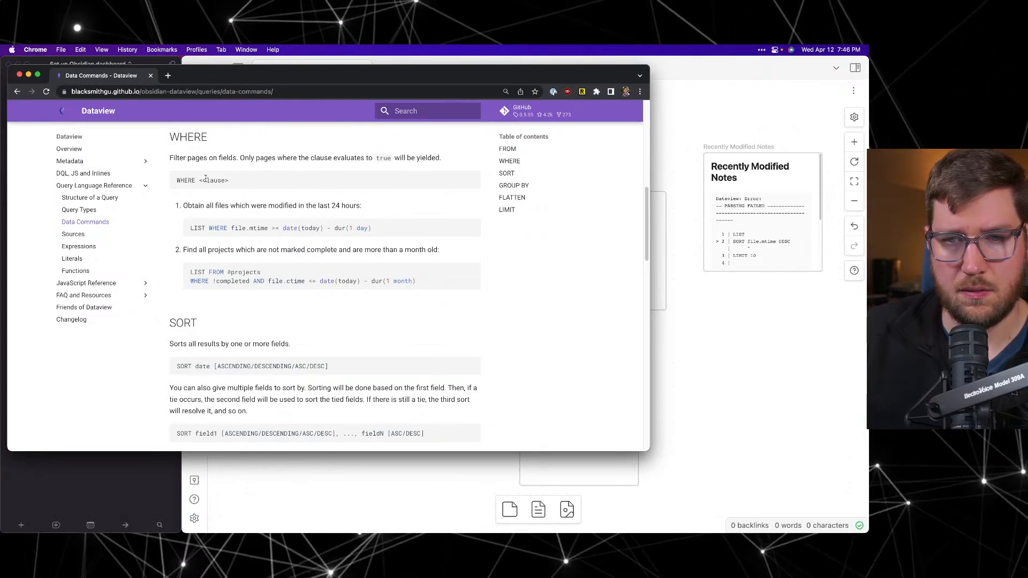
pyautogui.scroll(-4, 265, 289)
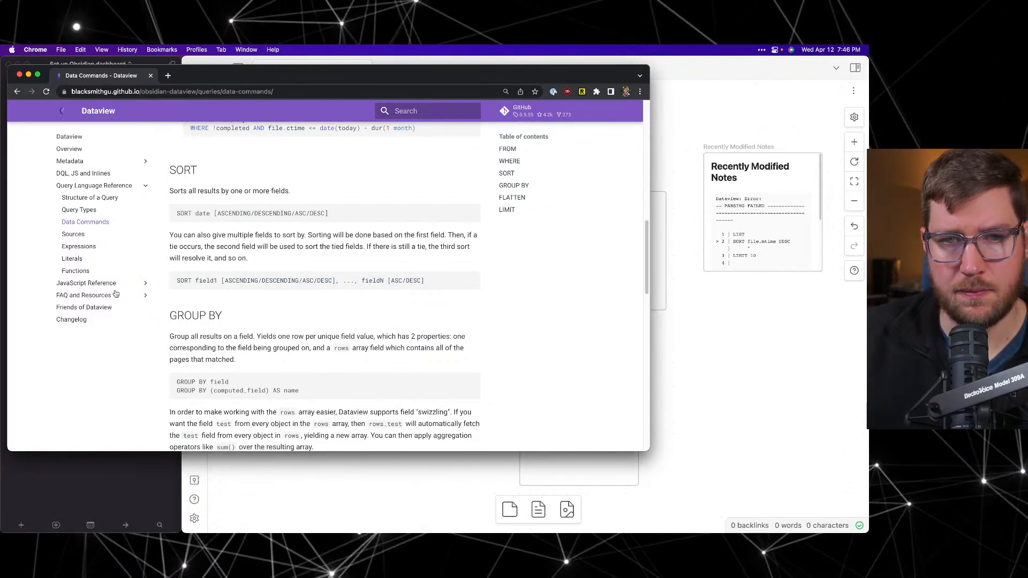
pyautogui.scroll(-3, 208, 270)
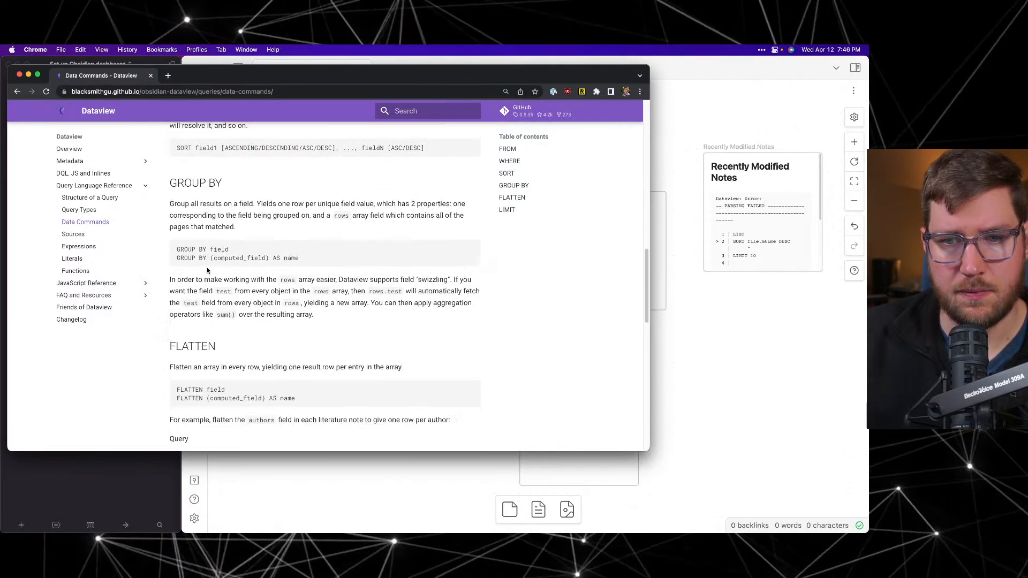
pyautogui.scroll(-4, 207, 270)
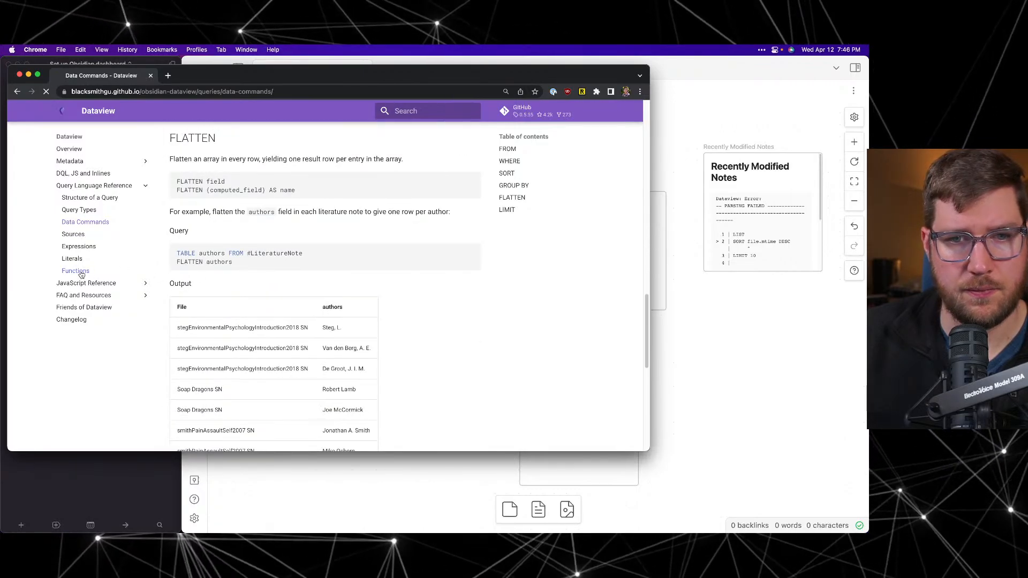
# Step: Look through the Functions, Literals and Expressions pages of the Query Language Reference
pyautogui.scroll(-7, 308, 268)
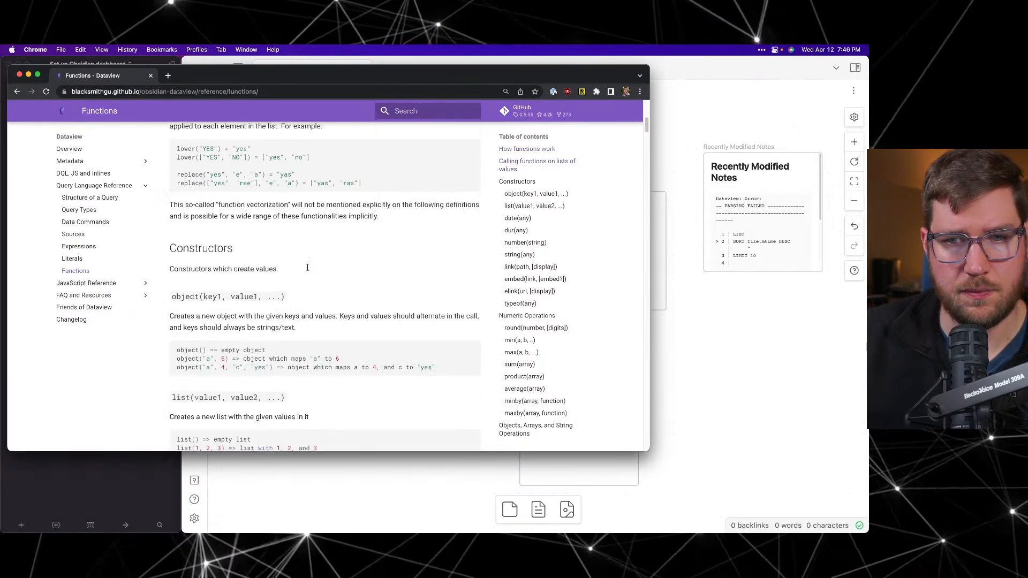
pyautogui.click(72, 259)
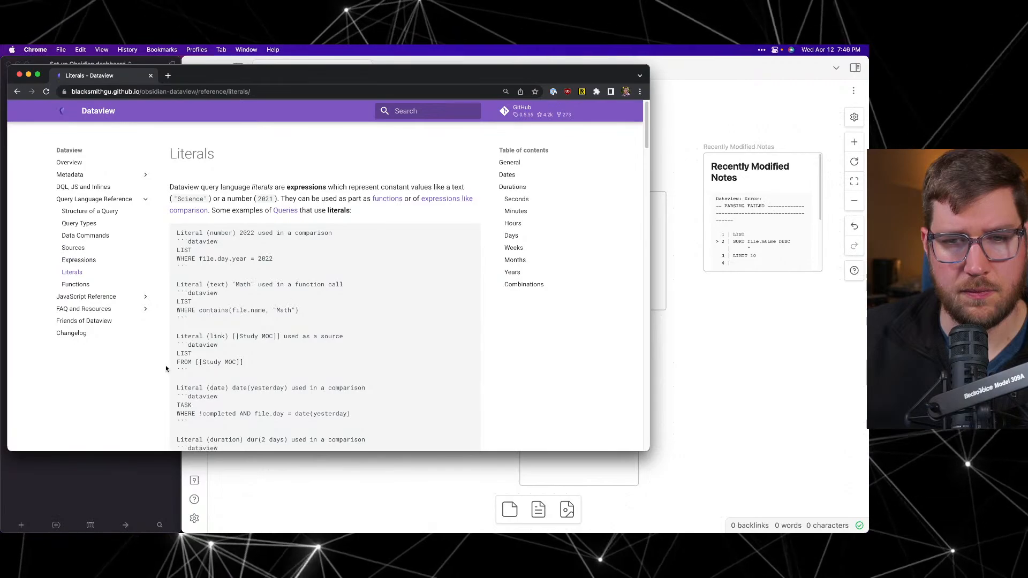
pyautogui.click(79, 260)
pyautogui.scroll(-5, 290, 316)
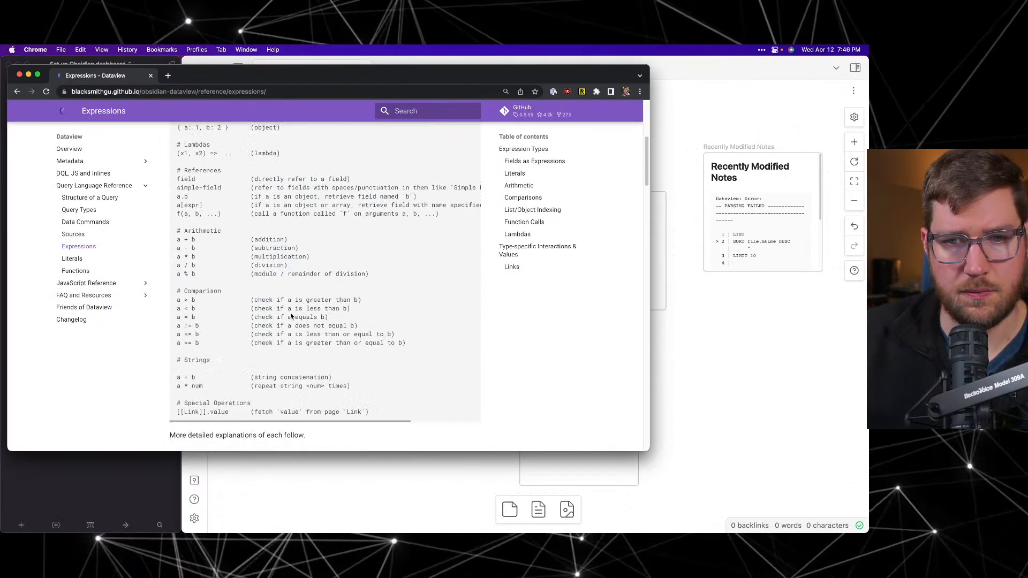
pyautogui.scroll(-3, 291, 316)
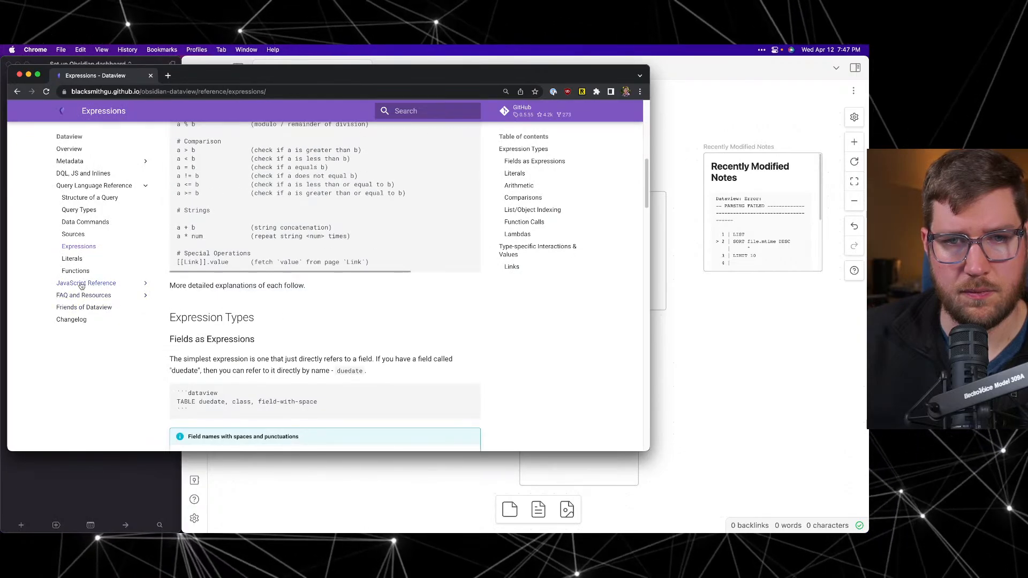
# Step: Open the "Metadata on Pages" documentation and read the table of implicit file fields, including file.mtime
pyautogui.click(67, 161)
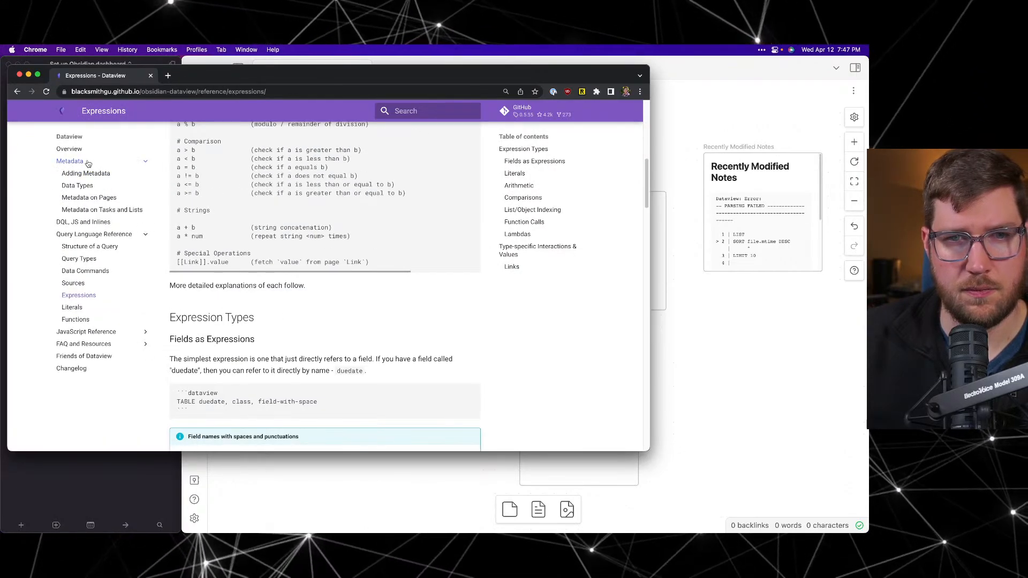
pyautogui.click(83, 186)
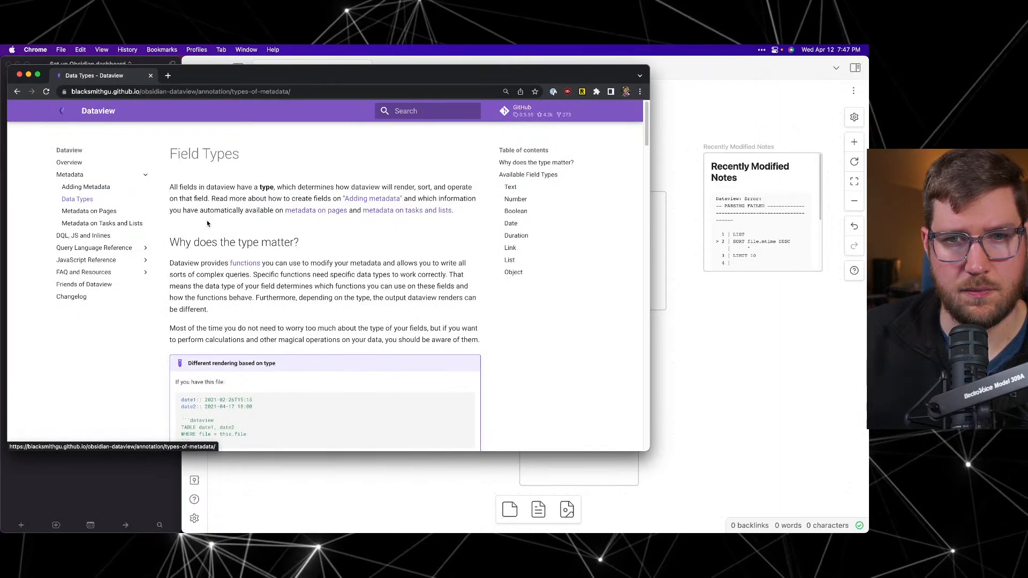
pyautogui.click(90, 212)
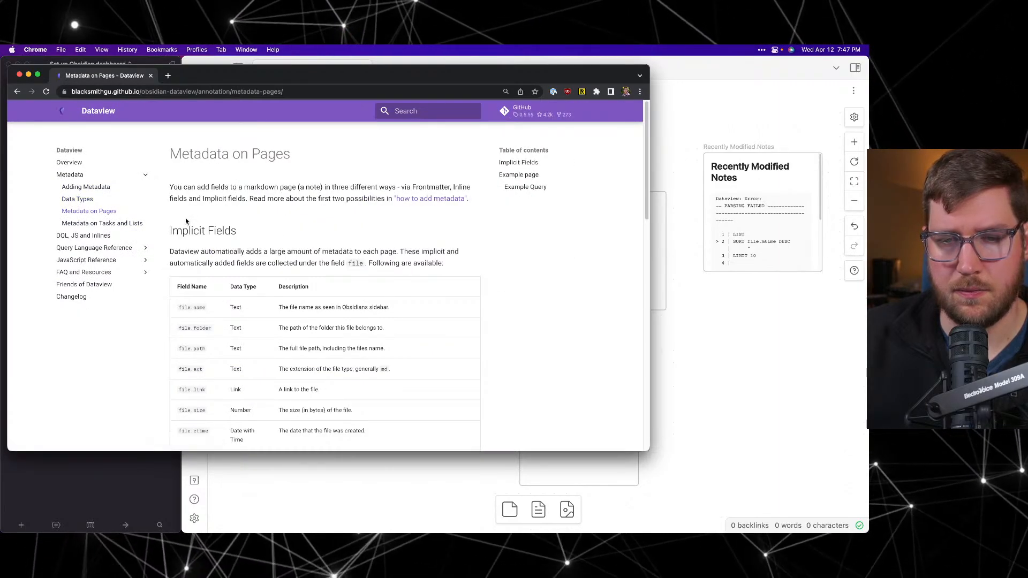
pyautogui.scroll(-1, 259, 235)
pyautogui.scroll(-5, 259, 234)
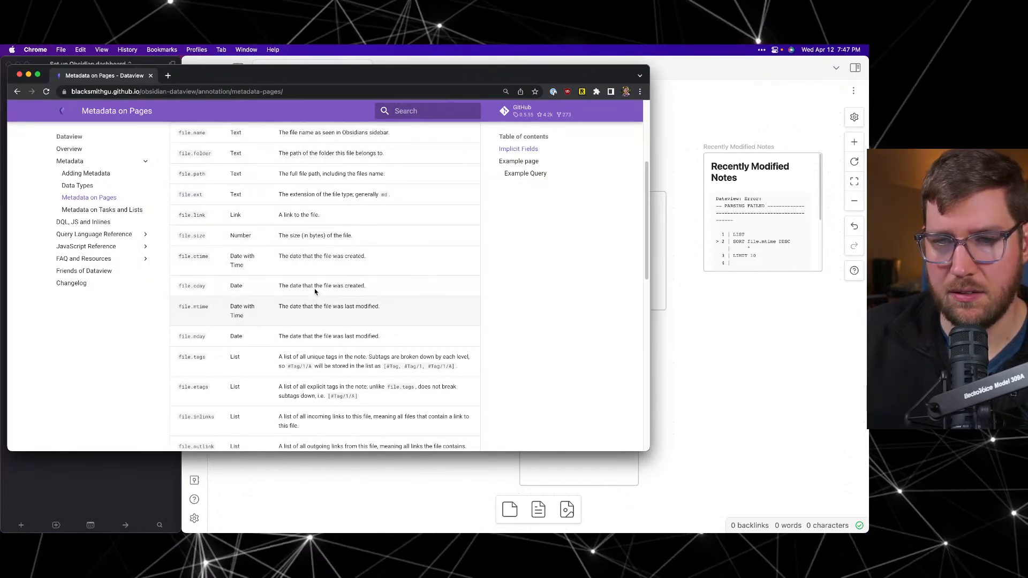
# Step: Switch back to Obsidian and remove DESC from the SORT line of the Recently Modified Notes query
pyautogui.click(832, 260)
pyautogui.click(741, 213)
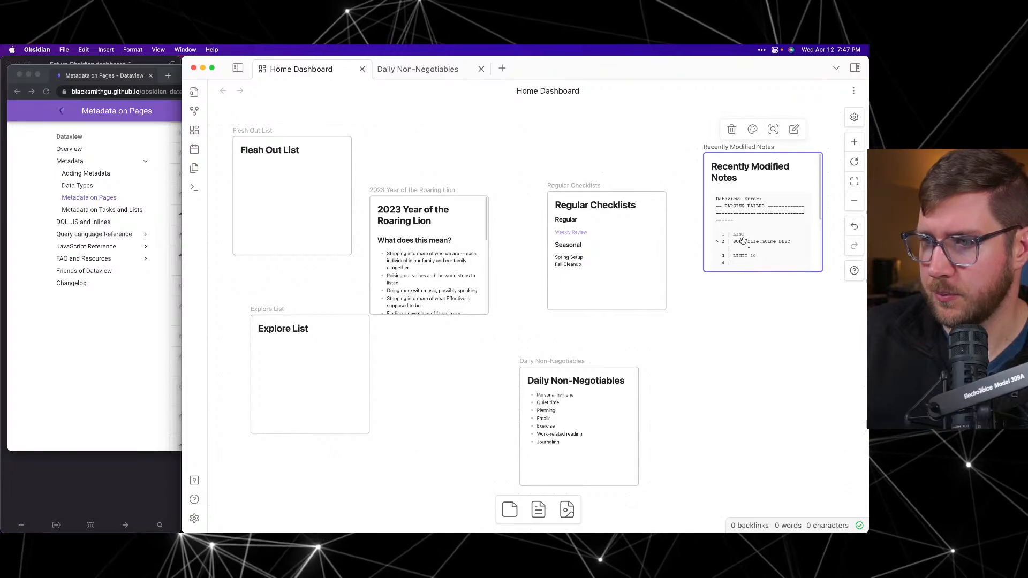
pyautogui.click(740, 220)
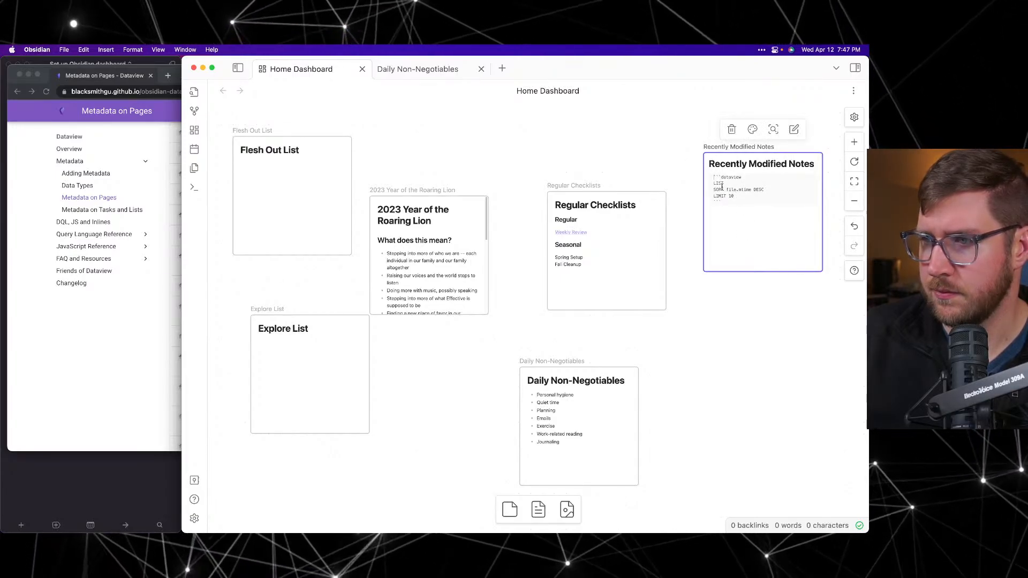
pyautogui.doubleClick(759, 190)
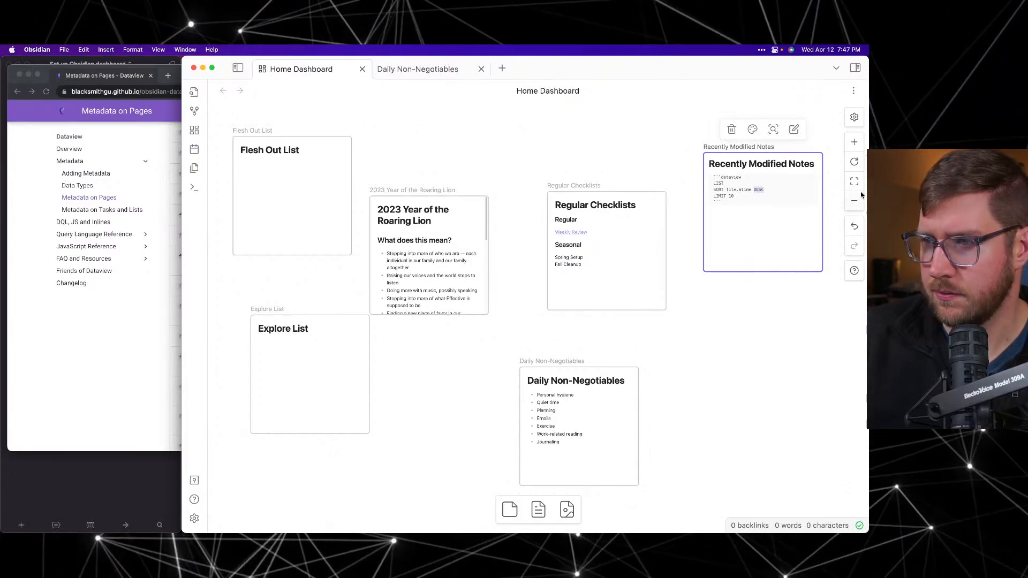
pyautogui.press('BackSpace')
pyautogui.click(764, 352)
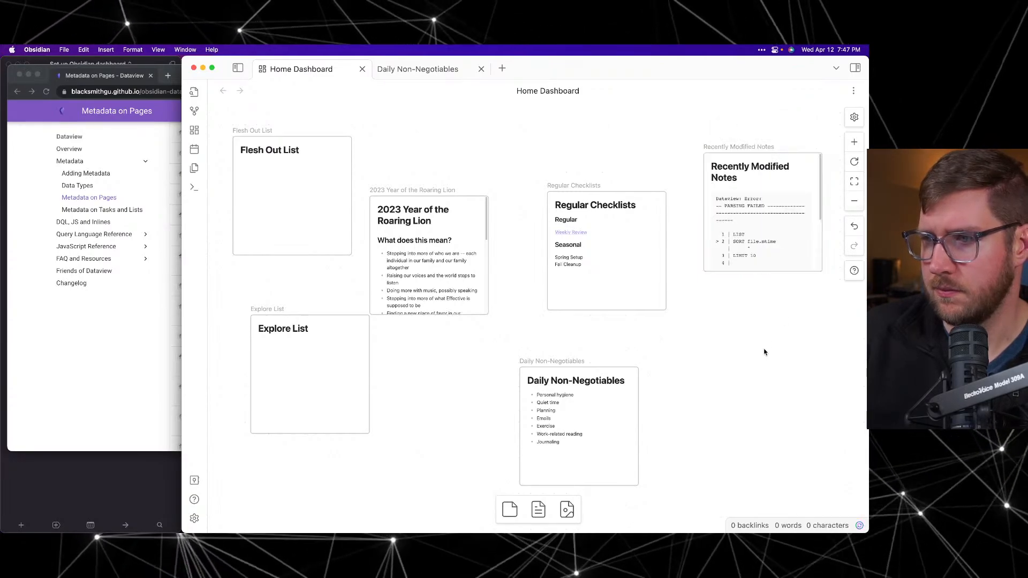
# Step: Read the full Dataview parsing error inside the Recently Modified Notes card
pyautogui.scroll(-3, 771, 235)
pyautogui.scroll(5, 776, 218)
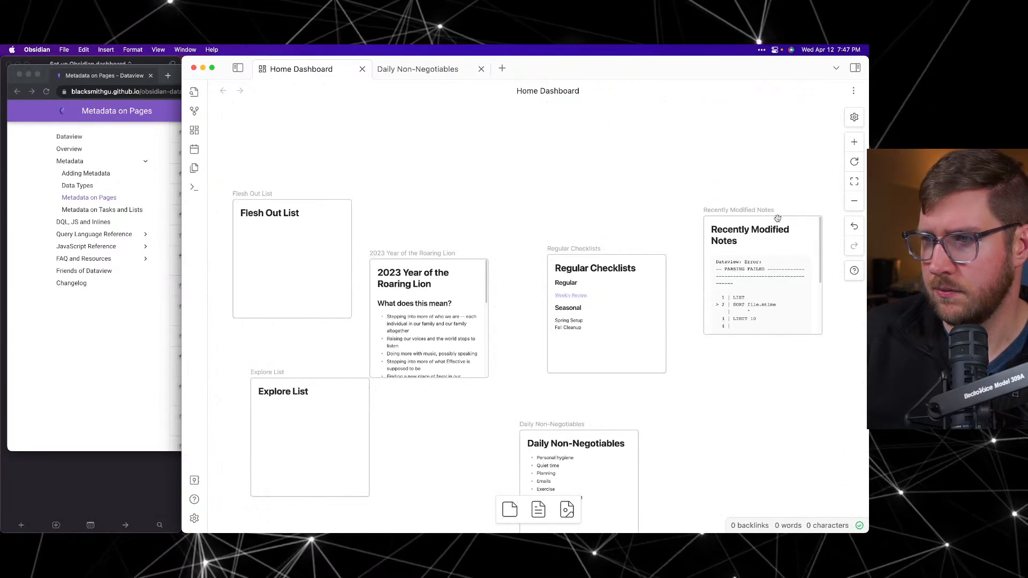
pyautogui.click(792, 248)
pyautogui.scroll(-3, 792, 248)
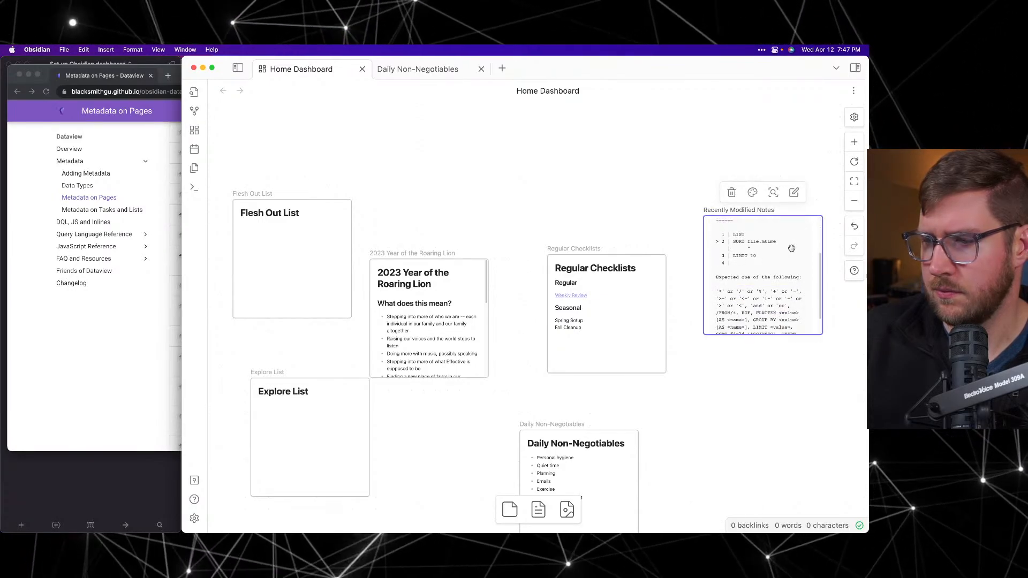
pyautogui.scroll(-2, 753, 262)
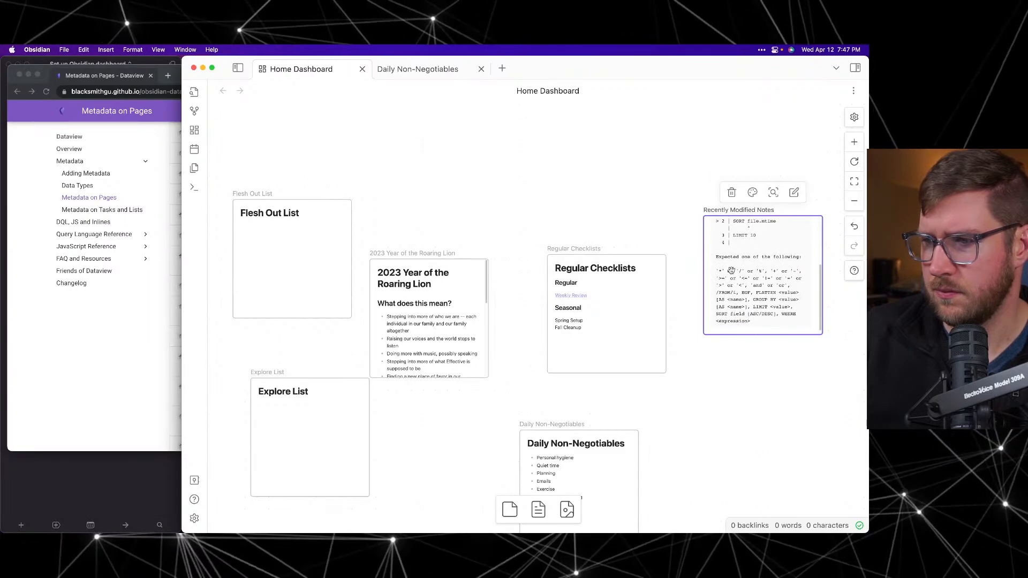
# Step: Add DESC back to the end of the SORT file.mtime line in the Recently Modified Notes query
pyautogui.scroll(1, 745, 231)
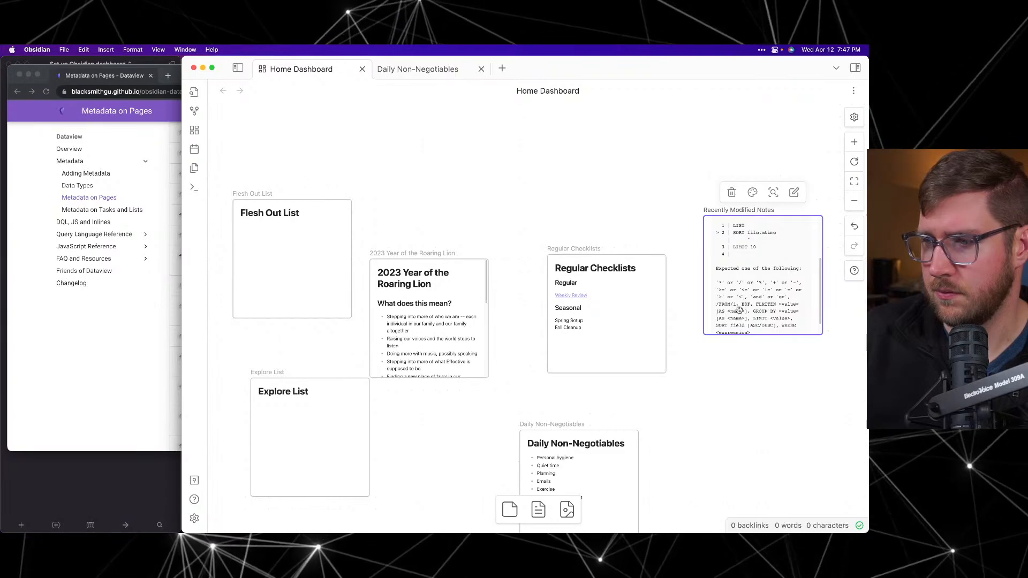
pyautogui.scroll(-1, 760, 316)
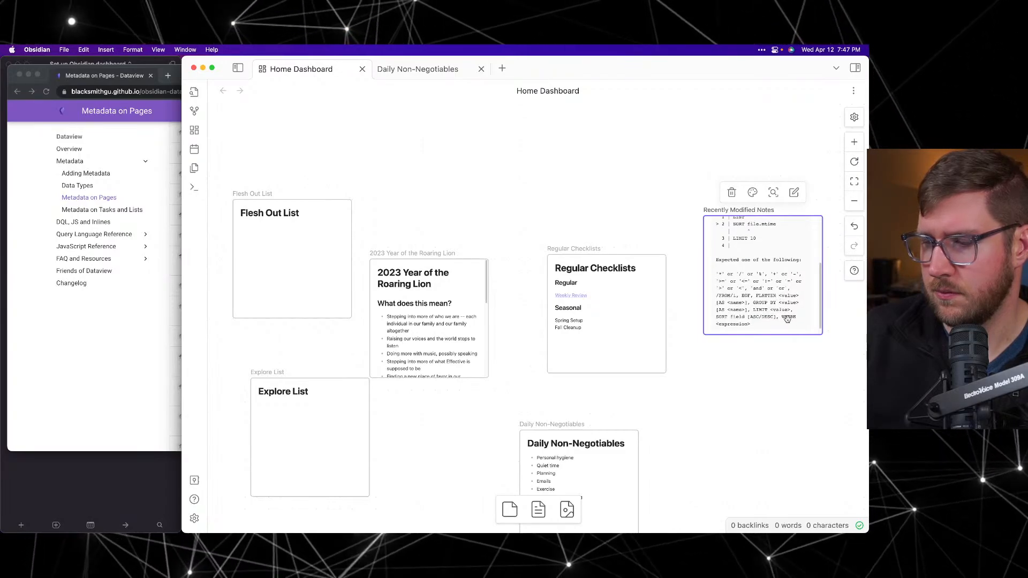
pyautogui.doubleClick(773, 224)
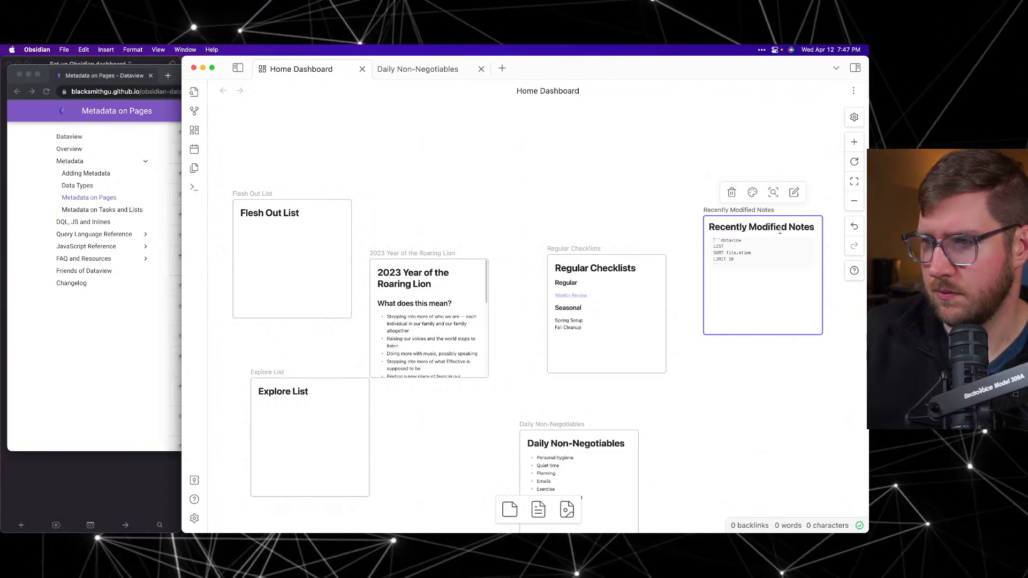
pyautogui.click(763, 252)
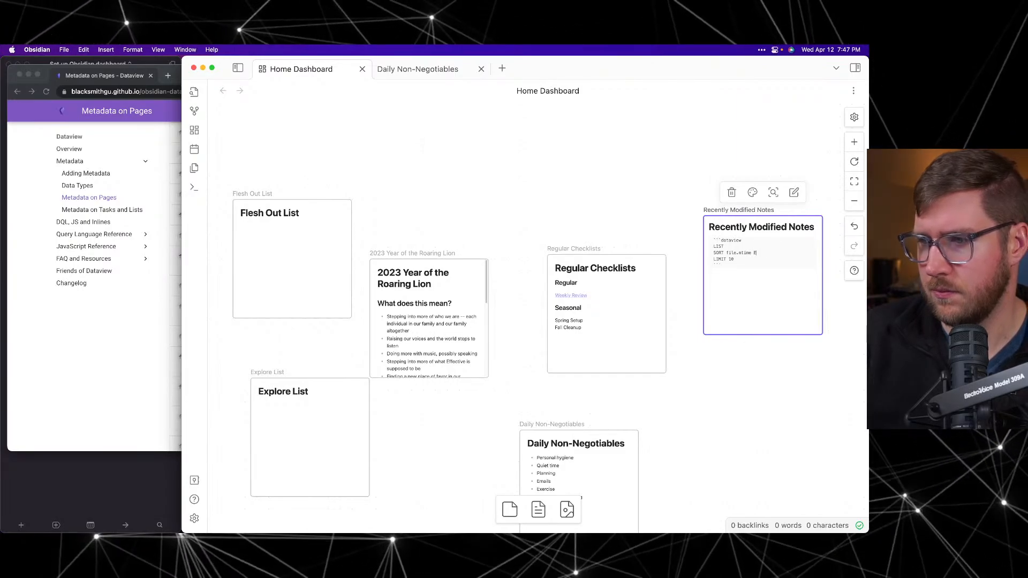
pyautogui.write('DESC')
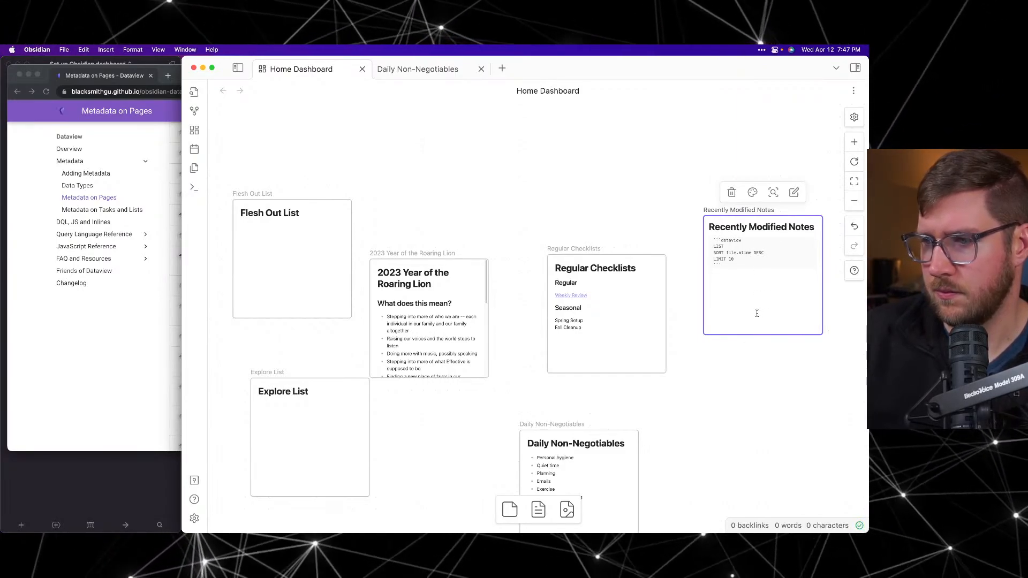
pyautogui.click(691, 306)
# Step: Read through the parsing error, and try adding an asterisk after LIST in the Recently Modified Notes query
pyautogui.click(760, 272)
pyautogui.scroll(-2, 762, 267)
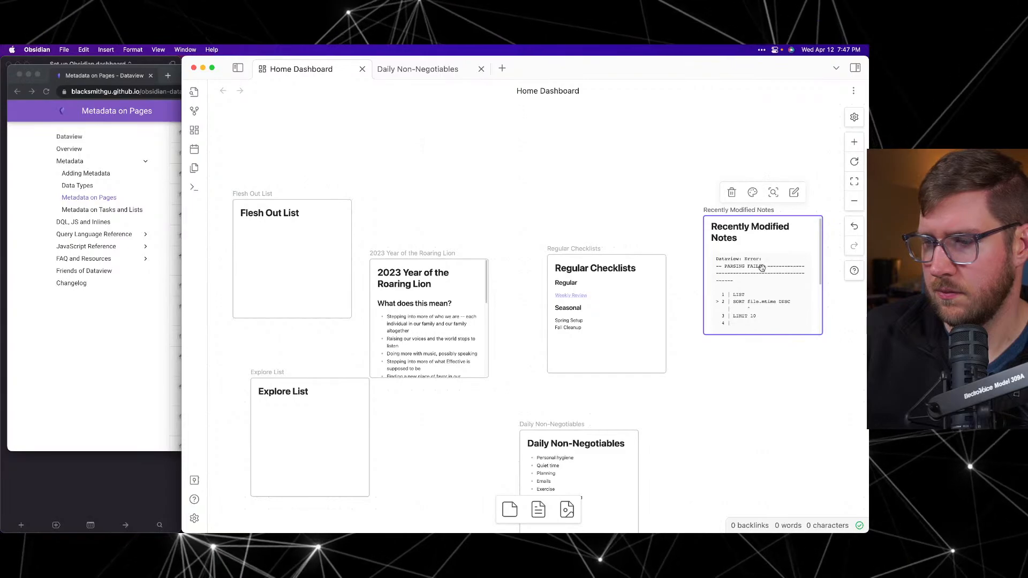
pyautogui.scroll(-2, 761, 266)
pyautogui.scroll(3, 722, 271)
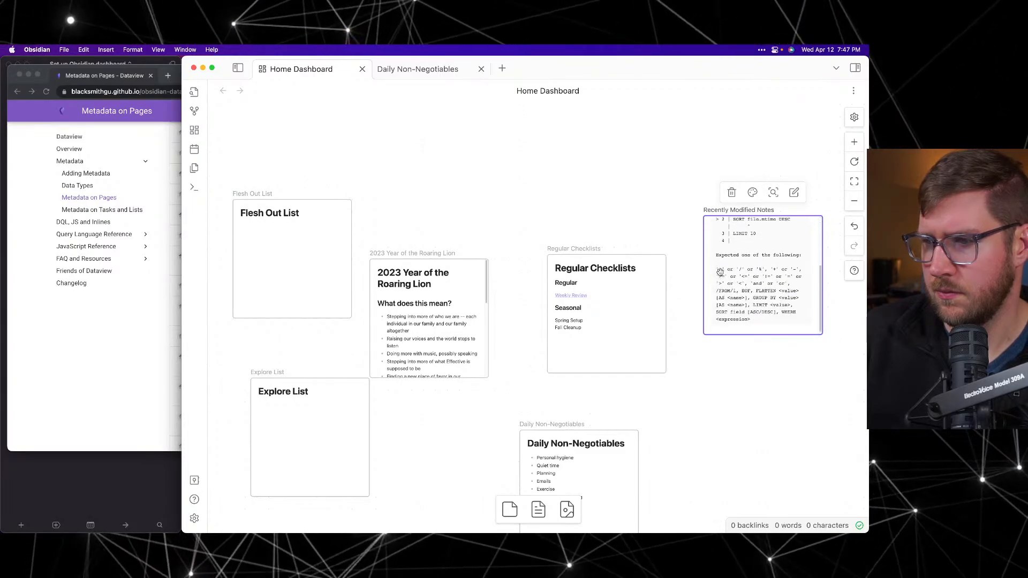
pyautogui.click(743, 239)
pyautogui.click(741, 247)
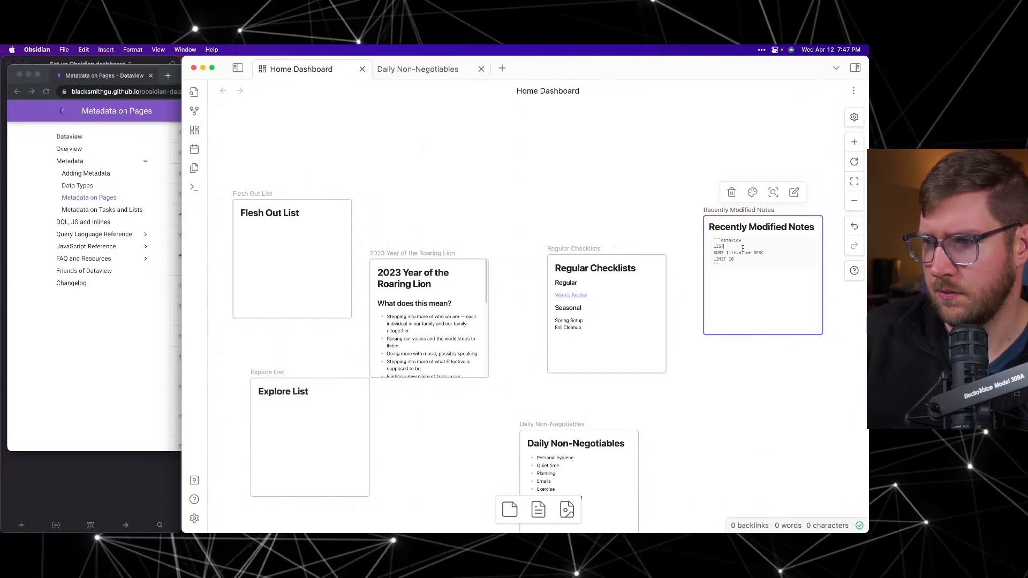
pyautogui.write('"')
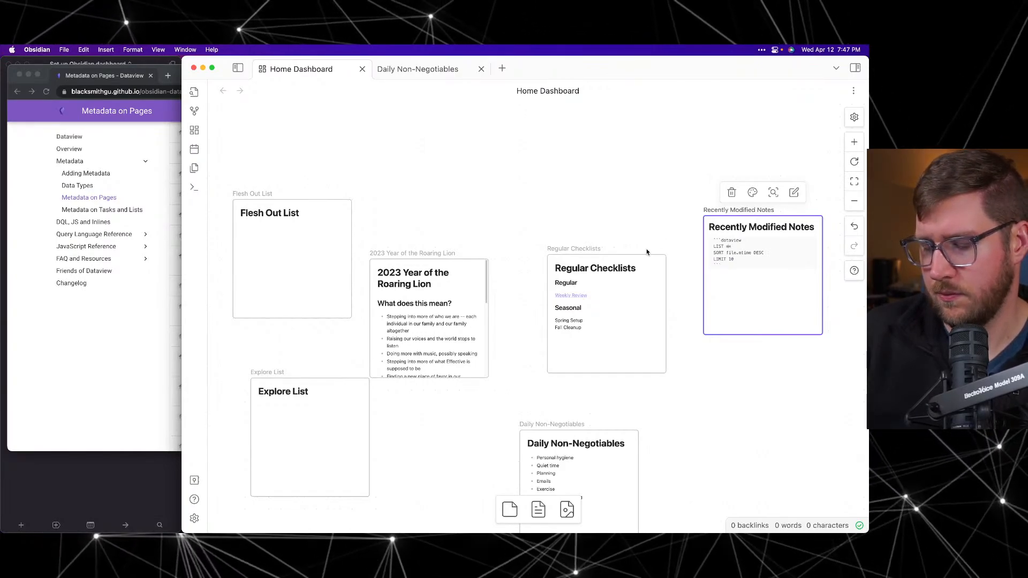
pyautogui.click(647, 220)
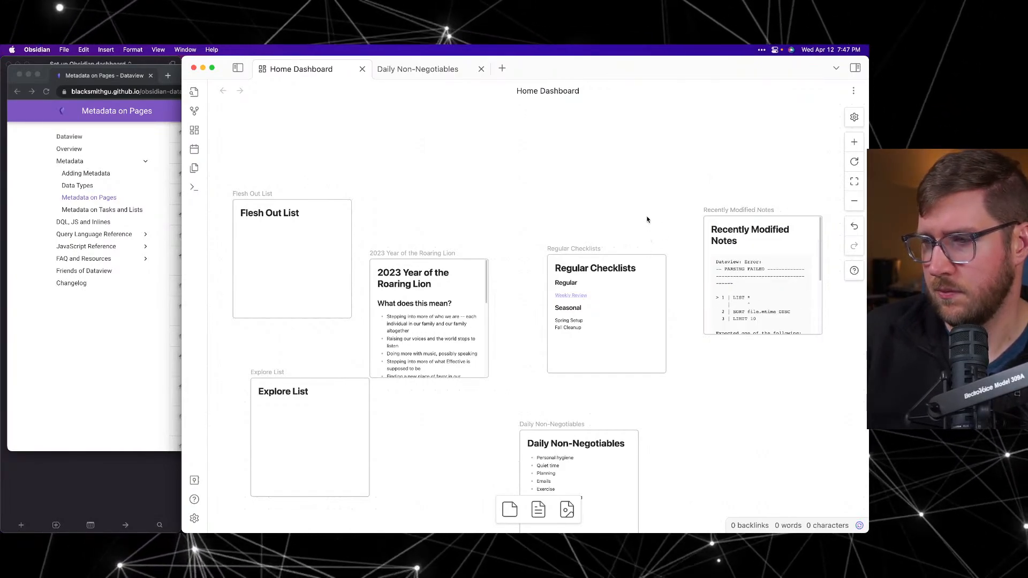
# Step: Check the list of expected terms in the error, and move the asterisk from the LIST line to a new FROM line below it
pyautogui.click(799, 295)
pyautogui.scroll(-3, 797, 291)
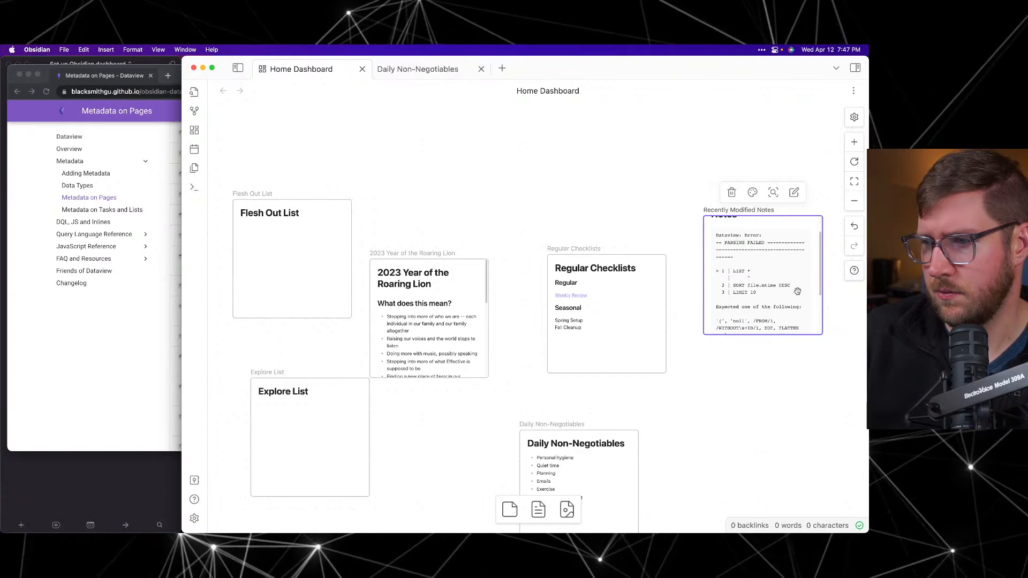
pyautogui.scroll(-3, 798, 291)
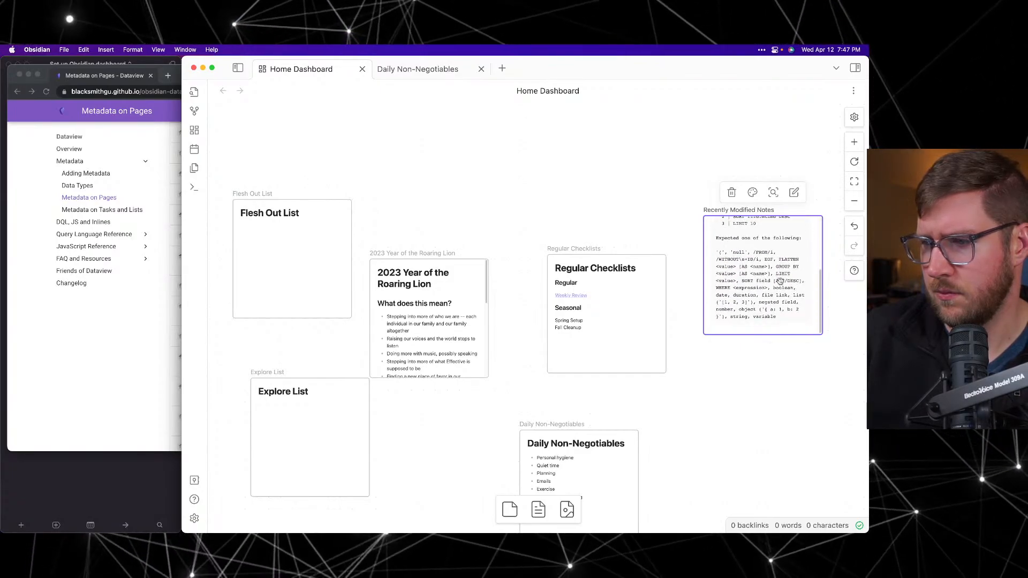
pyautogui.scroll(5, 779, 280)
pyautogui.doubleClick(749, 299)
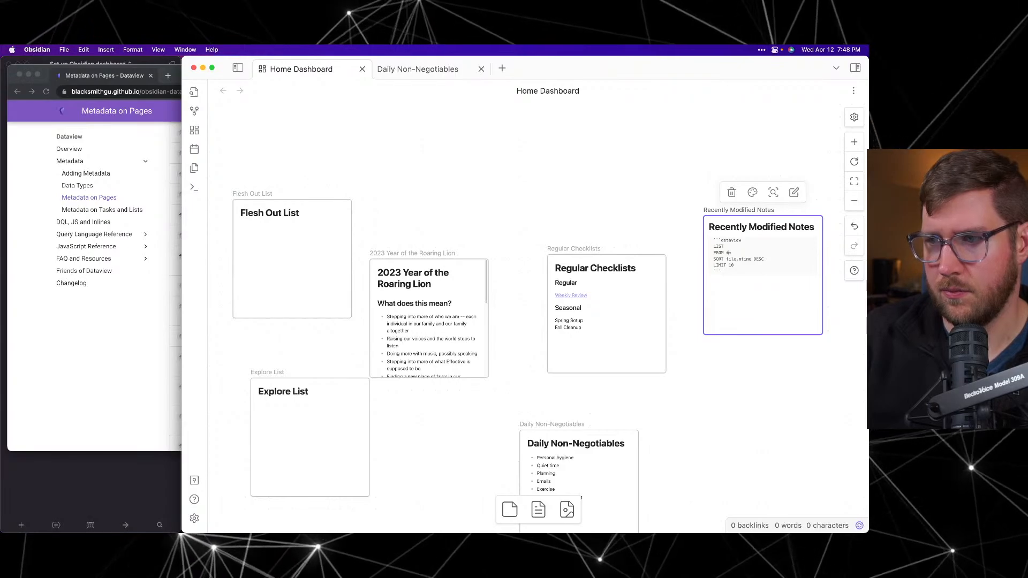
pyautogui.click(657, 227)
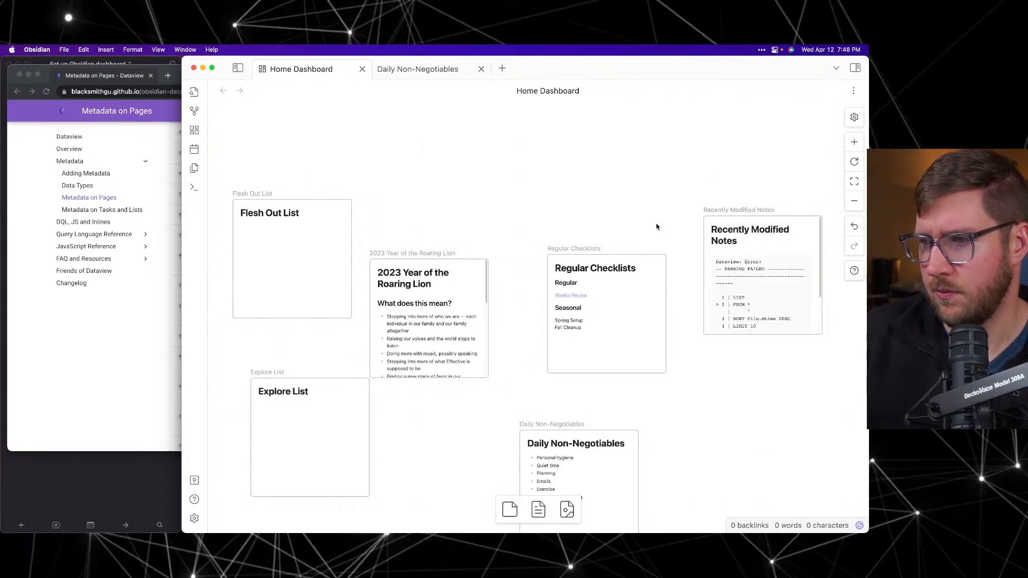
# Step: Delete the asterisk from the FROM line of the Recently Modified Notes query
pyautogui.scroll(2, 775, 284)
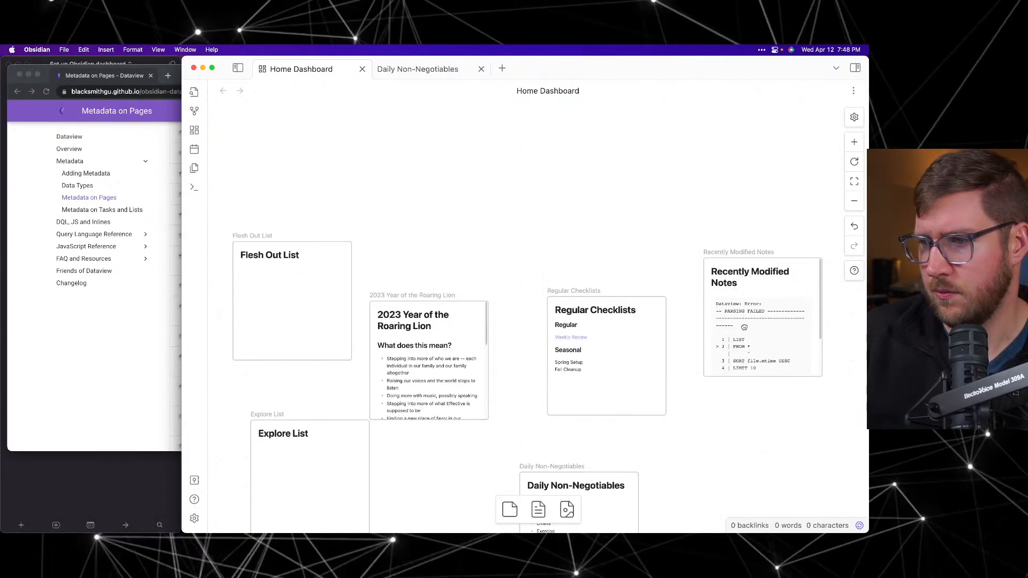
pyautogui.click(753, 338)
pyautogui.click(753, 337)
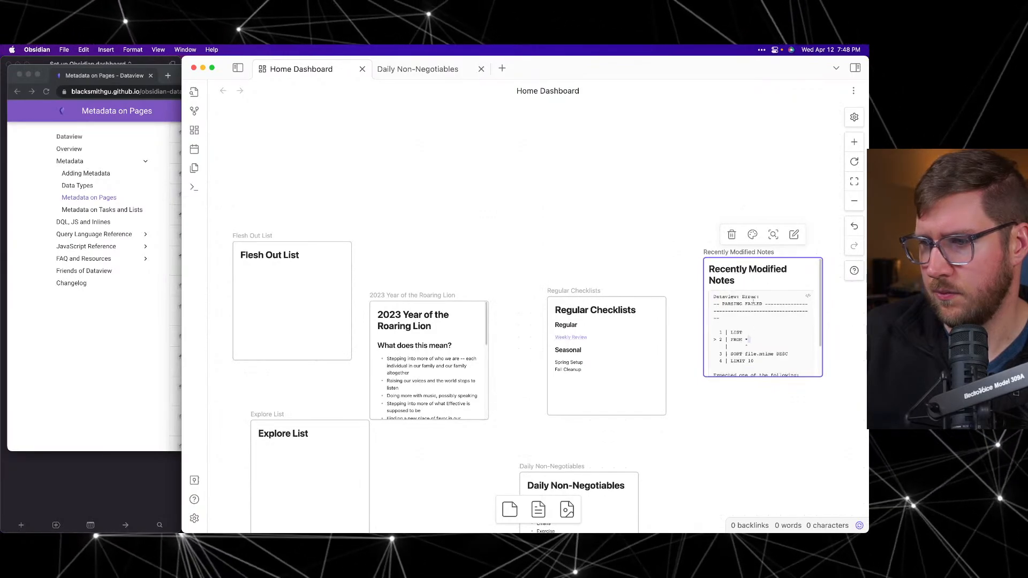
pyautogui.click(808, 298)
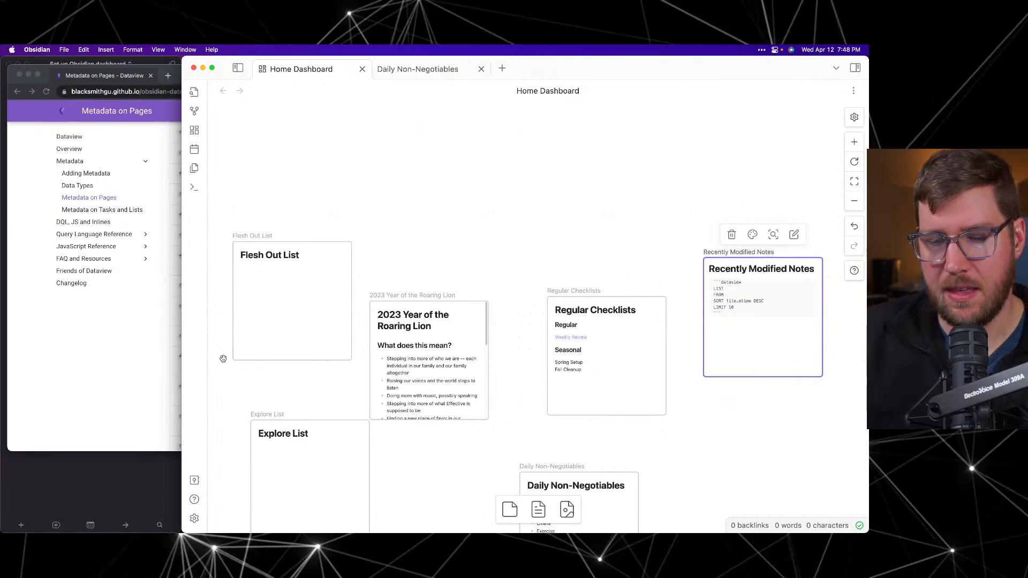
# Step: Switch to the Dataview documentation in Chrome and read the FROM section of the Data Commands page
pyautogui.click(140, 331)
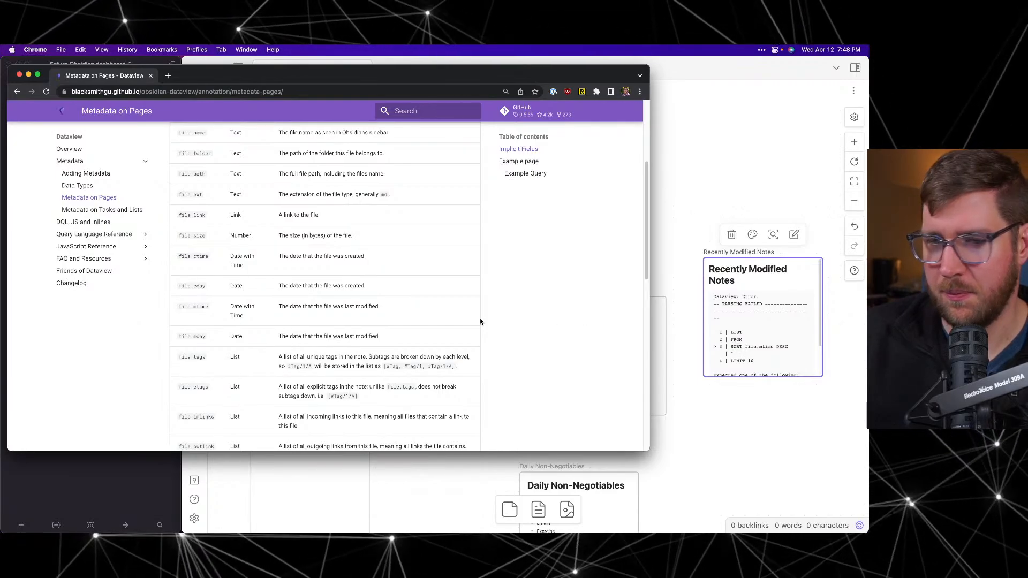
pyautogui.click(91, 235)
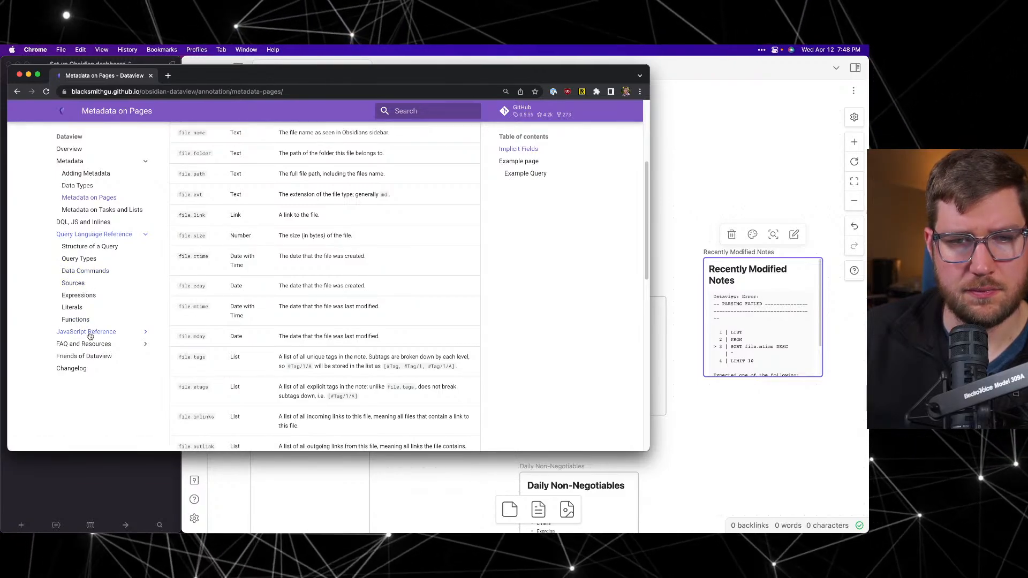
pyautogui.click(84, 272)
pyautogui.scroll(-6, 182, 274)
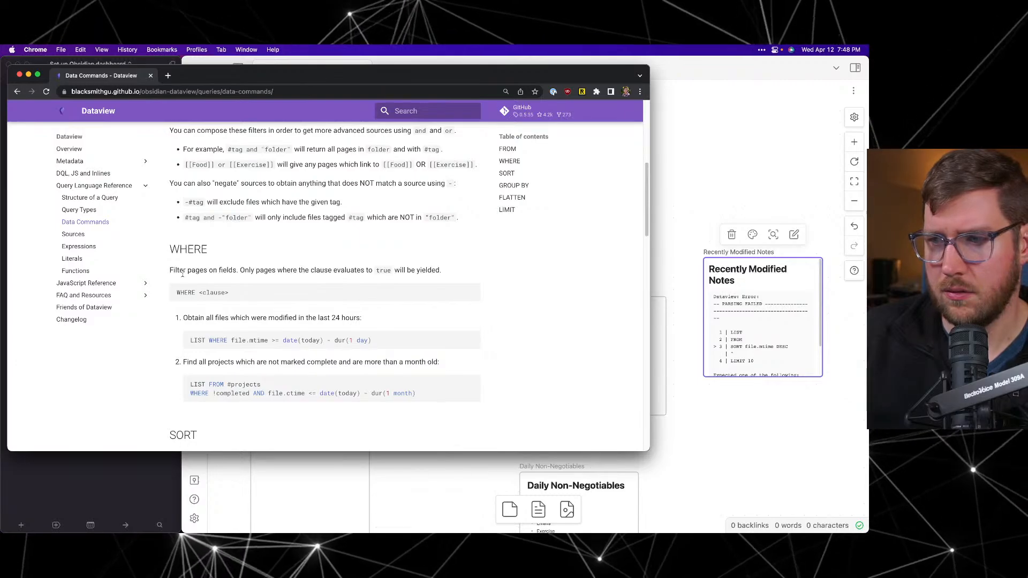
pyautogui.scroll(4, 198, 287)
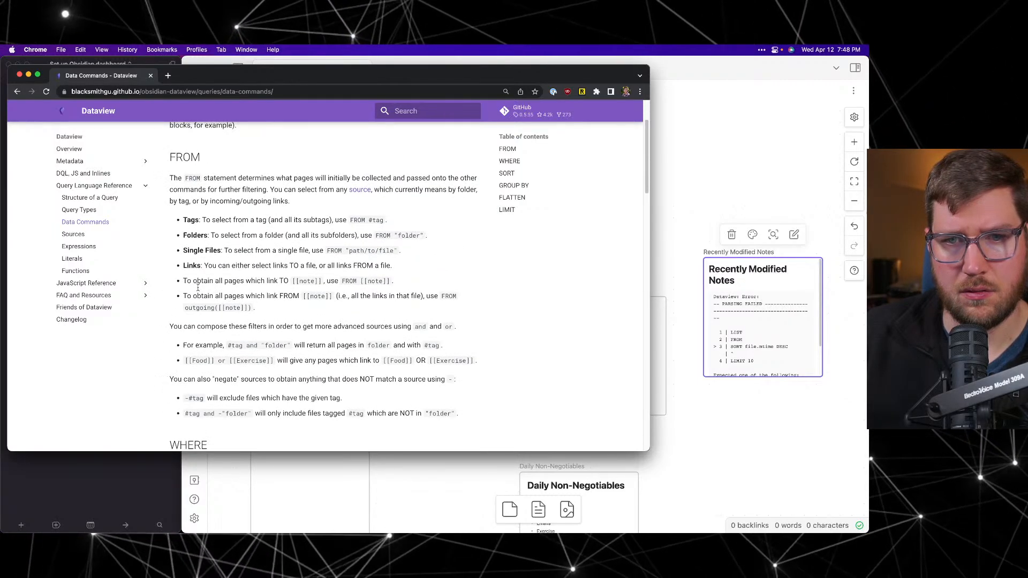
pyautogui.scroll(-1, 198, 287)
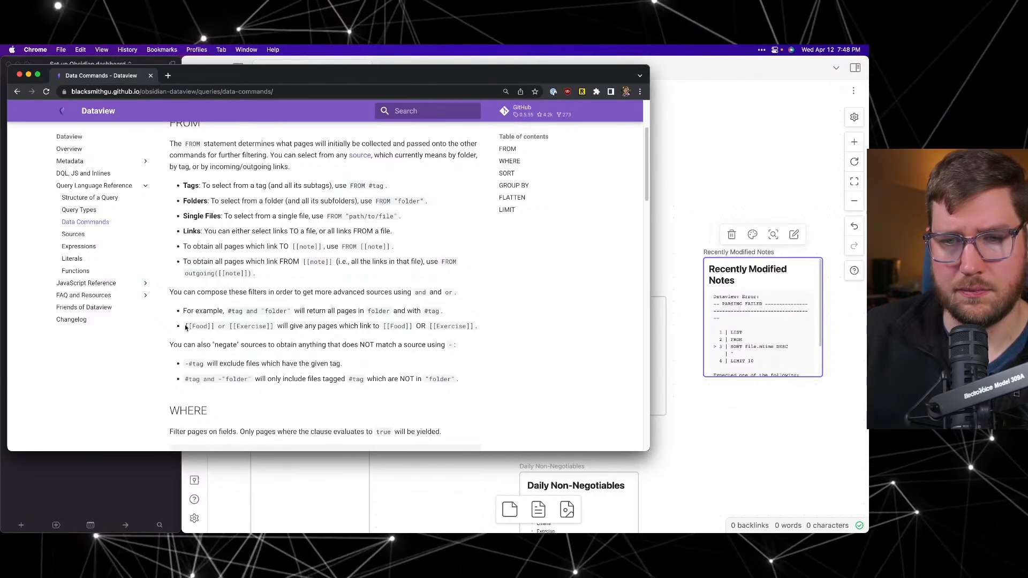
pyautogui.scroll(3, 185, 328)
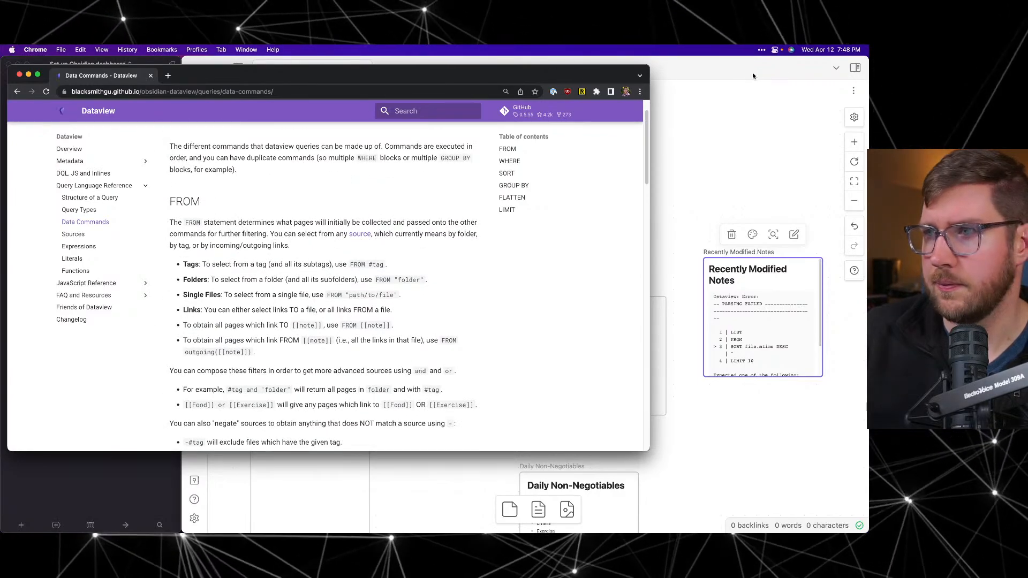
# Step: Switch back to Obsidian, show the vault's tag list and collapse the journal, kind, songwriting and writing tag groups
pyautogui.click(753, 75)
pyautogui.click(855, 67)
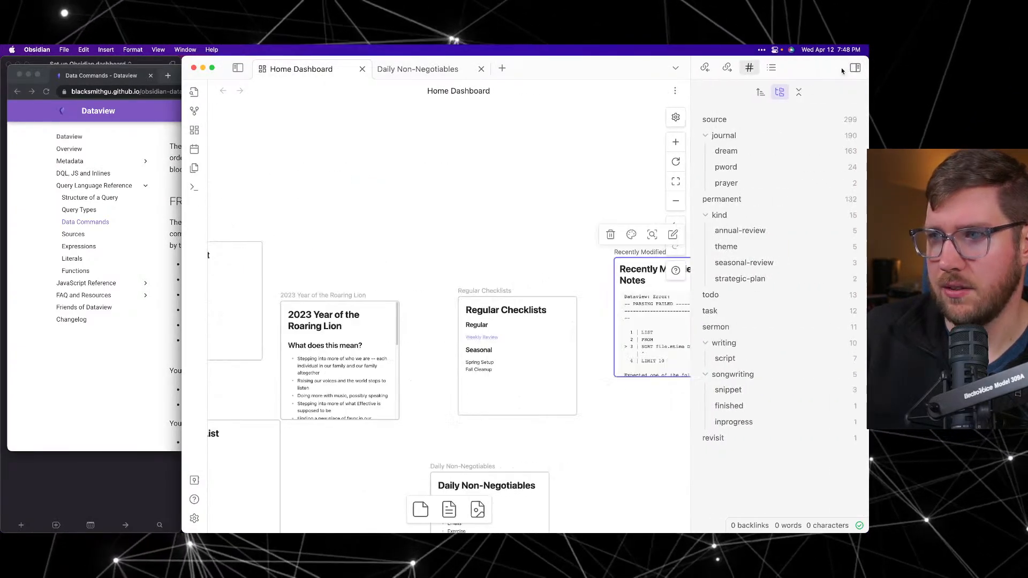
pyautogui.click(706, 136)
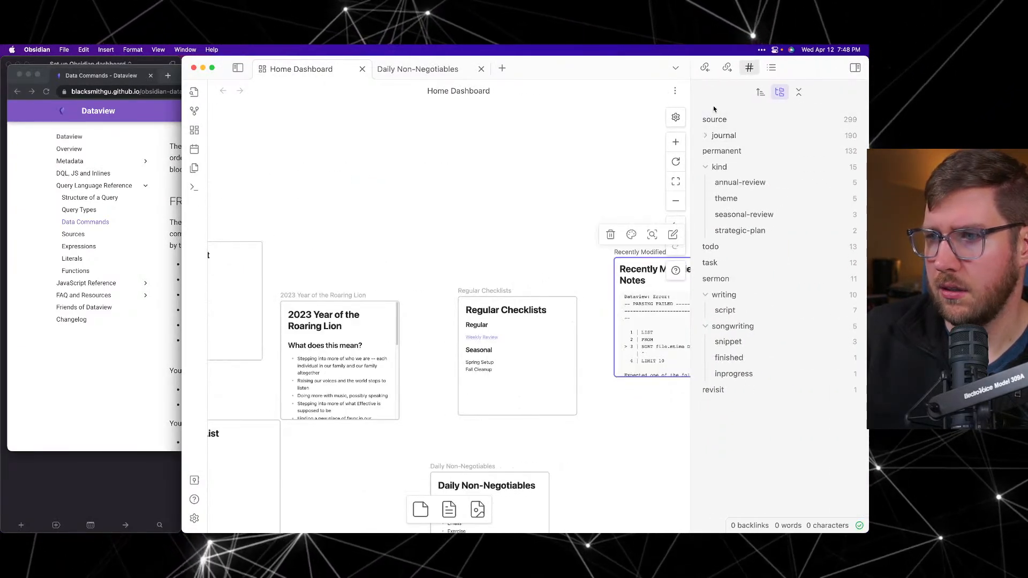
pyautogui.click(705, 168)
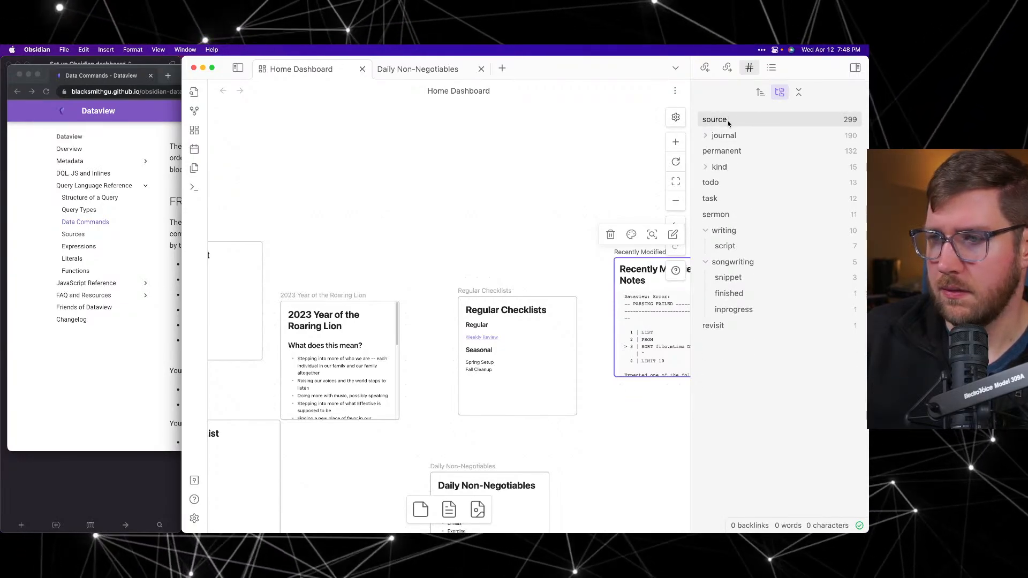
pyautogui.click(705, 262)
pyautogui.click(705, 230)
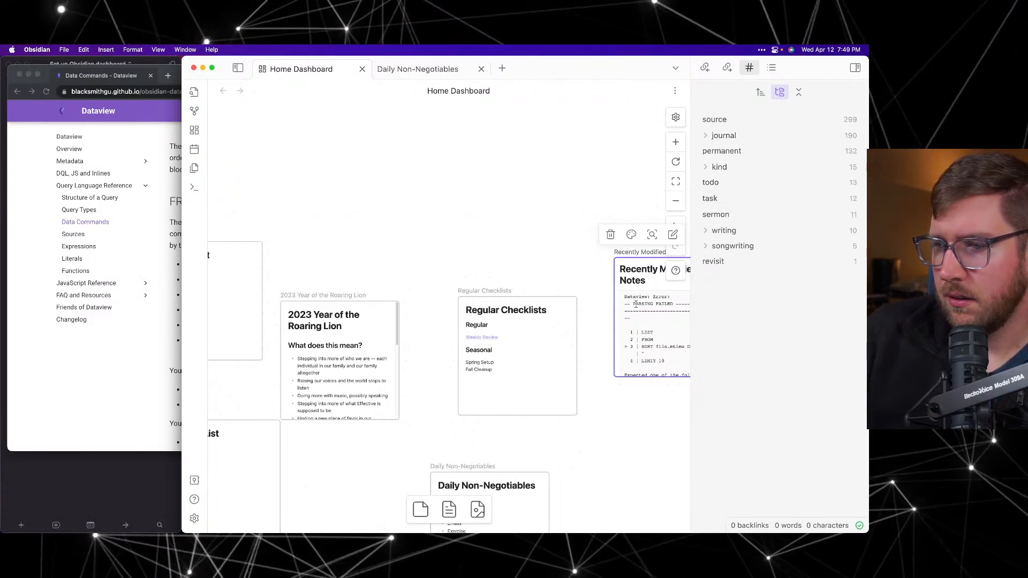
# Step: Try the Recently Modified Notes query with TABLE instead of LIST and without the FROM line
pyautogui.click(561, 240)
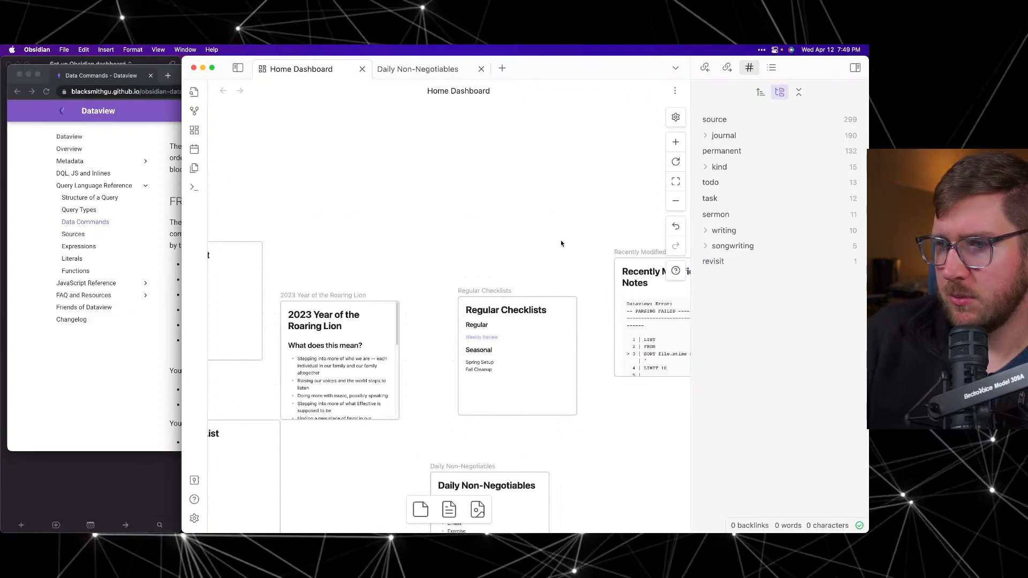
pyautogui.hscroll(5, 583, 230)
pyautogui.hscroll(-4, 529, 253)
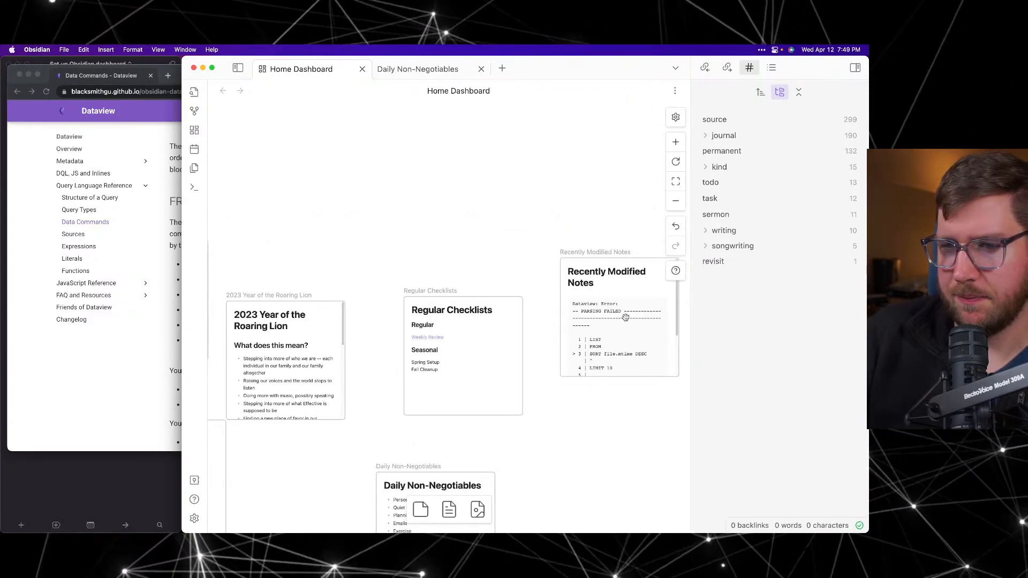
pyautogui.click(663, 302)
pyautogui.click(662, 302)
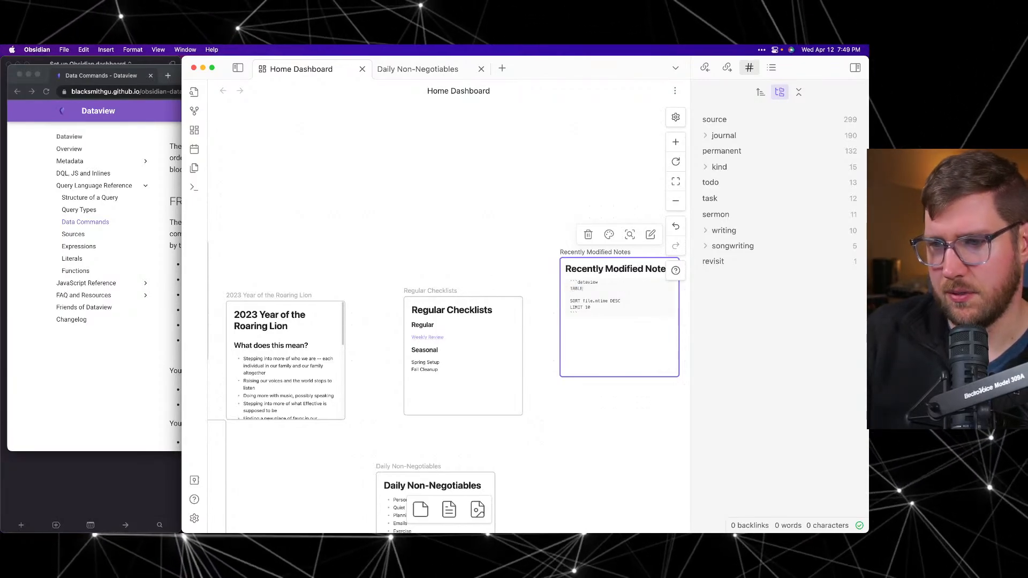
pyautogui.click(530, 270)
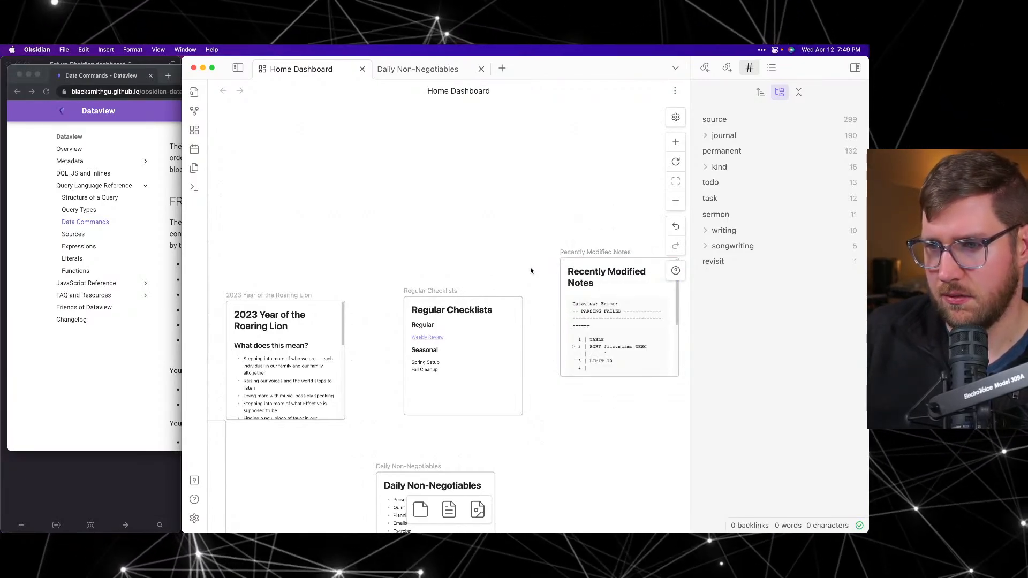
# Step: Set the Recently Modified Notes query back to LIST as its query type
pyautogui.scroll(-2, 625, 335)
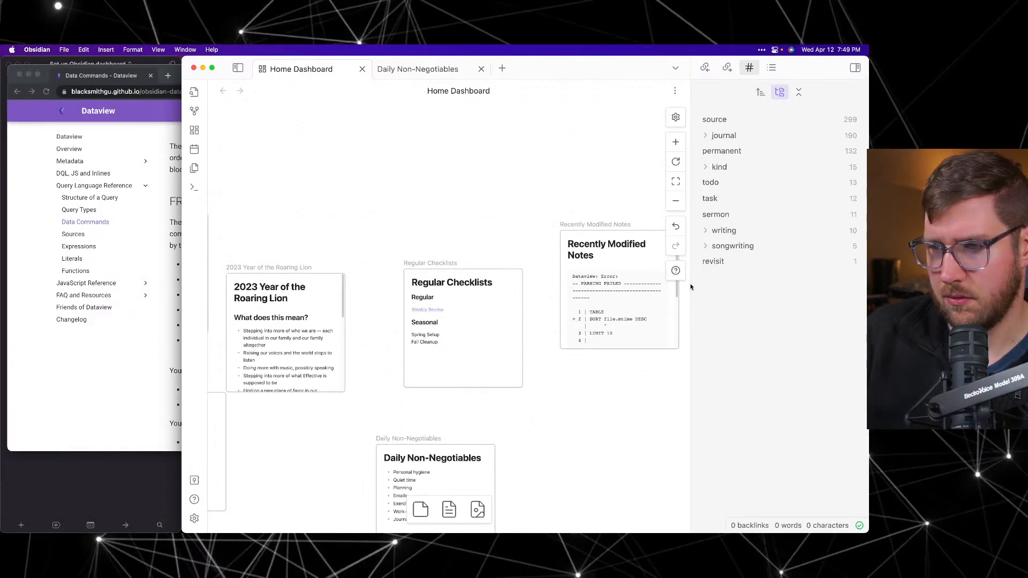
pyautogui.click(671, 291)
pyautogui.scroll(-4, 664, 295)
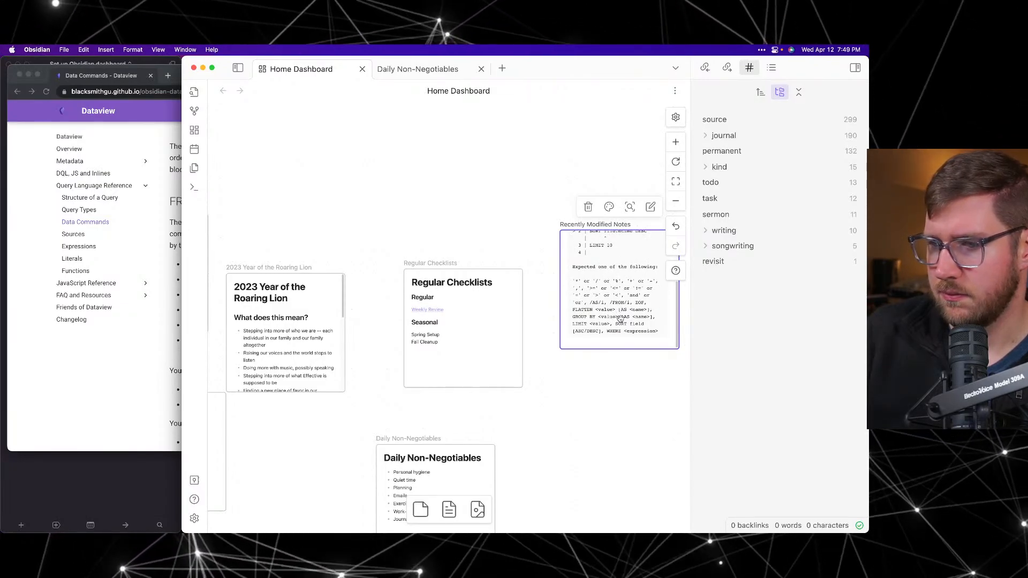
pyautogui.scroll(2, 637, 327)
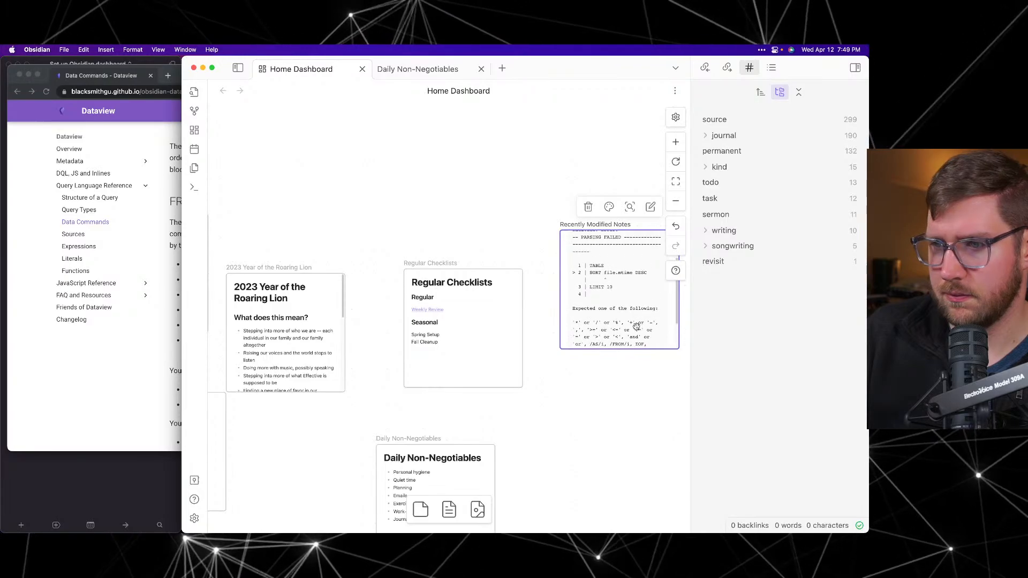
pyautogui.doubleClick(605, 269)
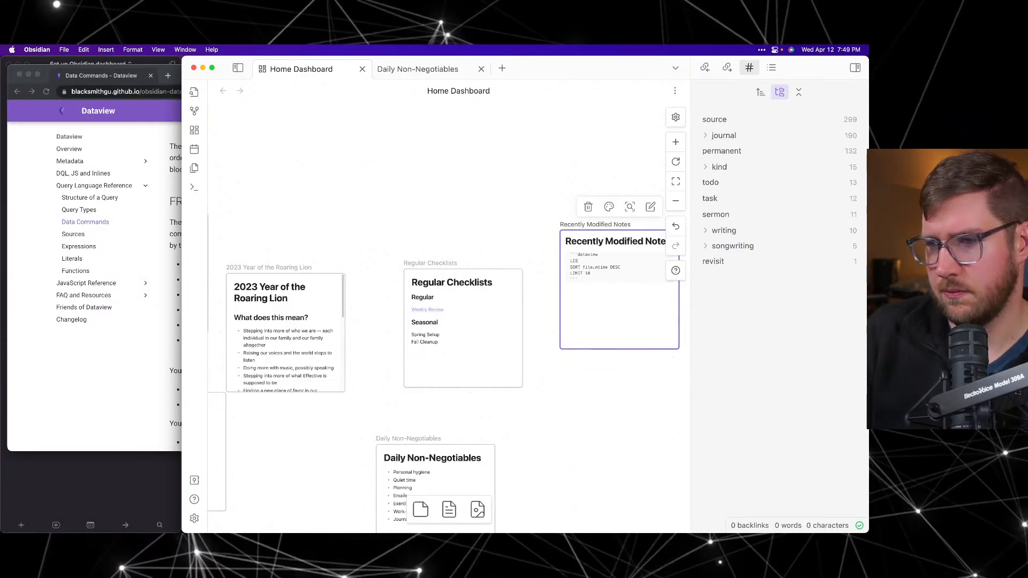
pyautogui.write('T')
# Step: Try the Recently Modified Notes query without its SORT file.mtime DESC line
pyautogui.tripleClick(597, 271)
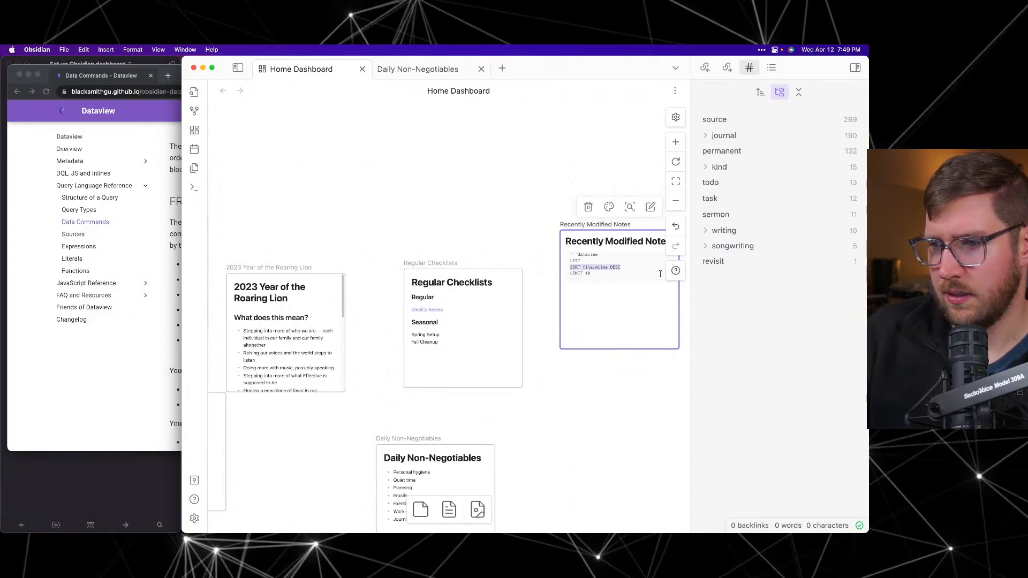
pyautogui.press('BackSpace')
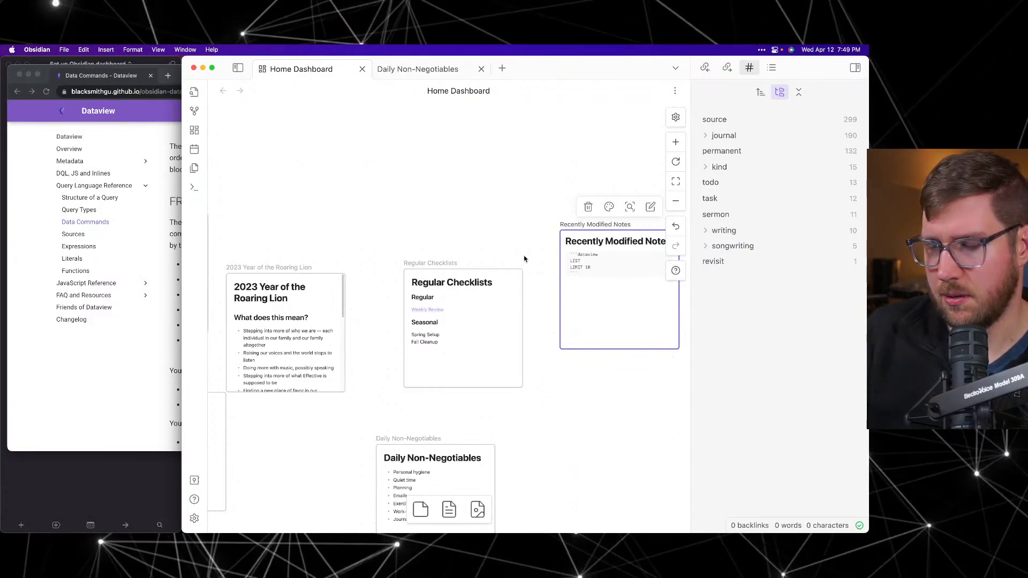
pyautogui.click(523, 259)
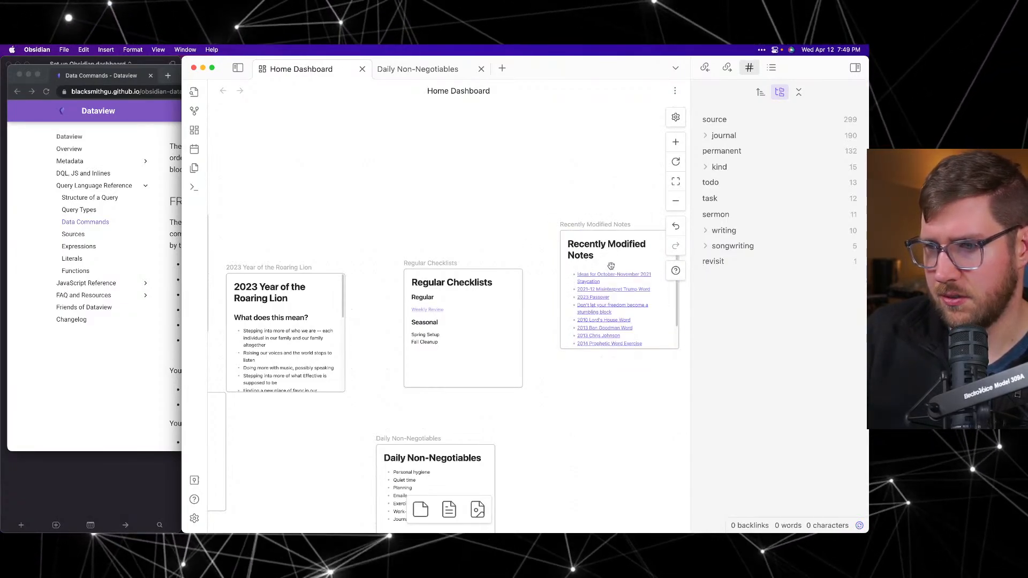
# Step: Restore the SORT file.mtime DESC line in the Recently Modified Notes query and reopen the card for editing
pyautogui.click(647, 267)
pyautogui.click(659, 274)
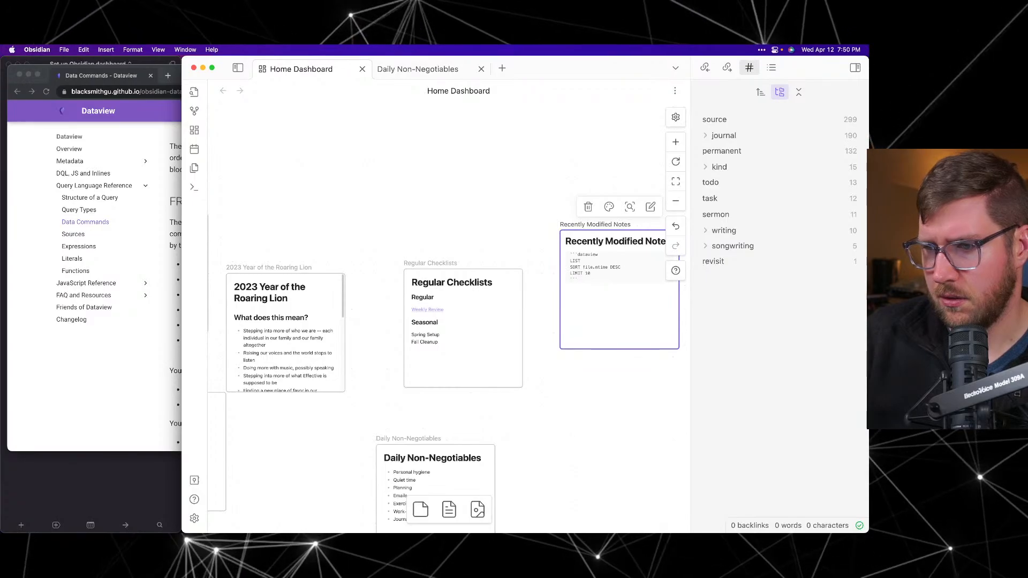
pyautogui.click(541, 251)
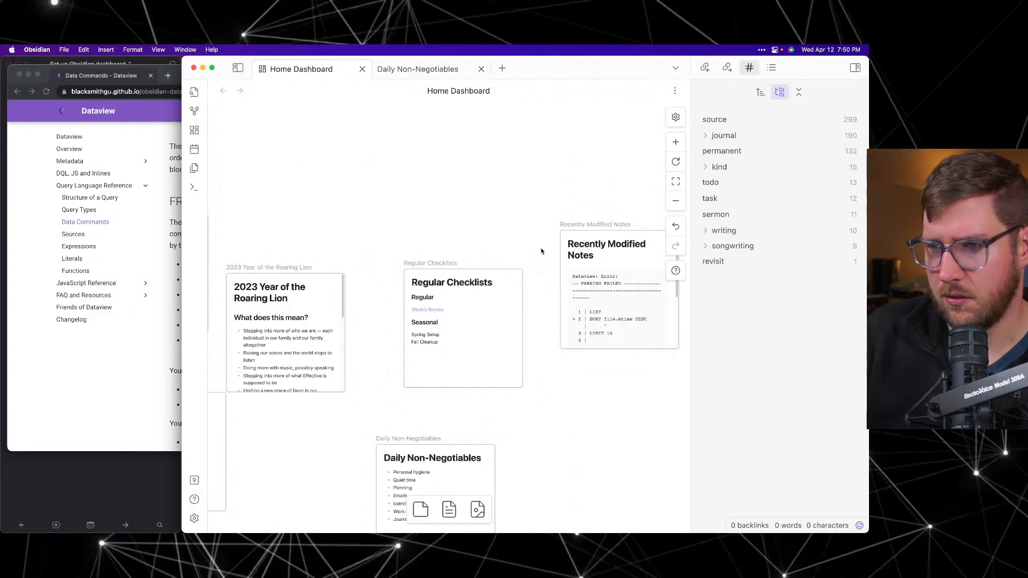
pyautogui.click(626, 284)
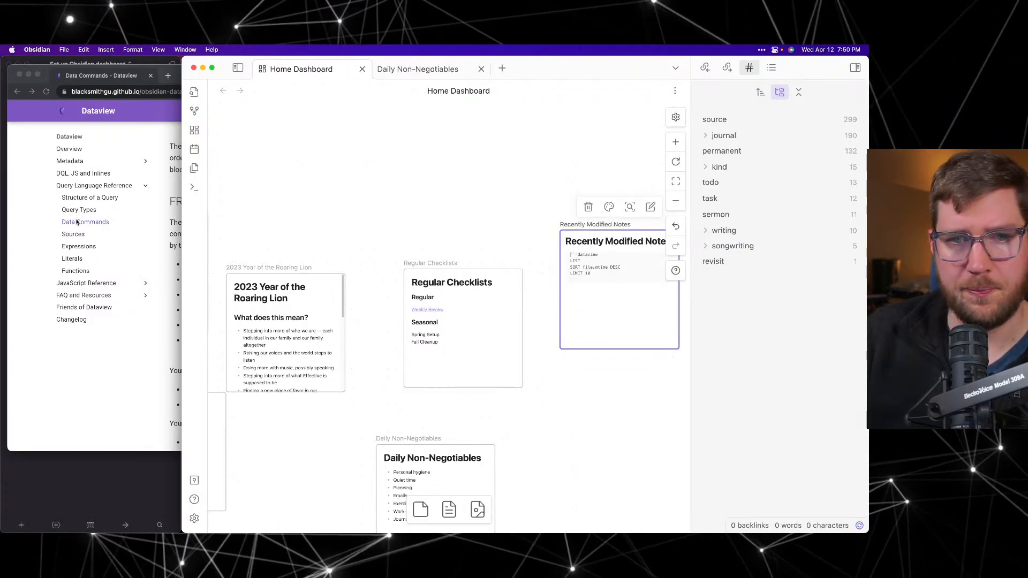
# Step: Switch to the Dataview documentation in Chrome and examine the sample queries on the Examples page, especially the one sorting files by last modification
pyautogui.click(73, 367)
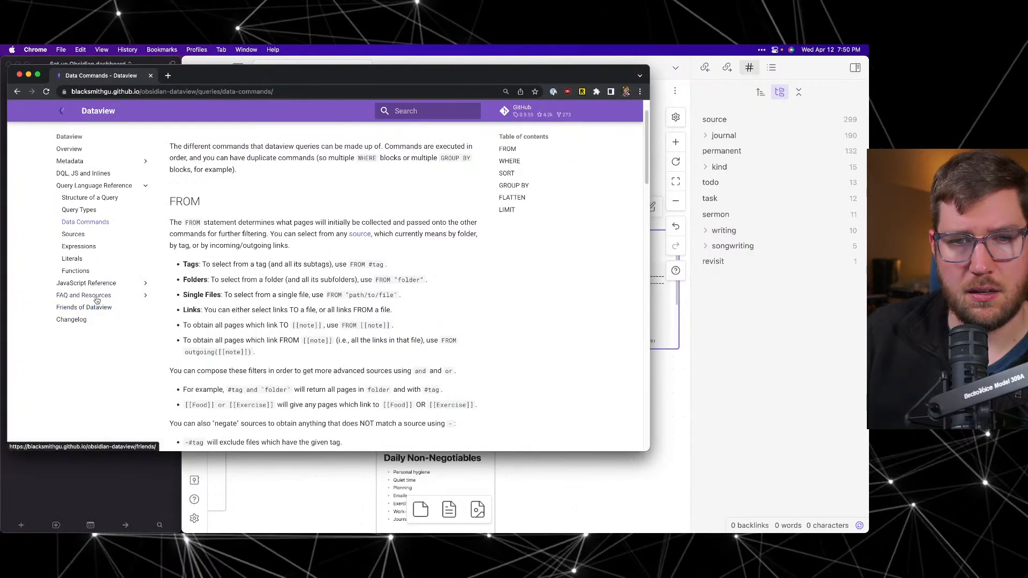
pyautogui.click(108, 296)
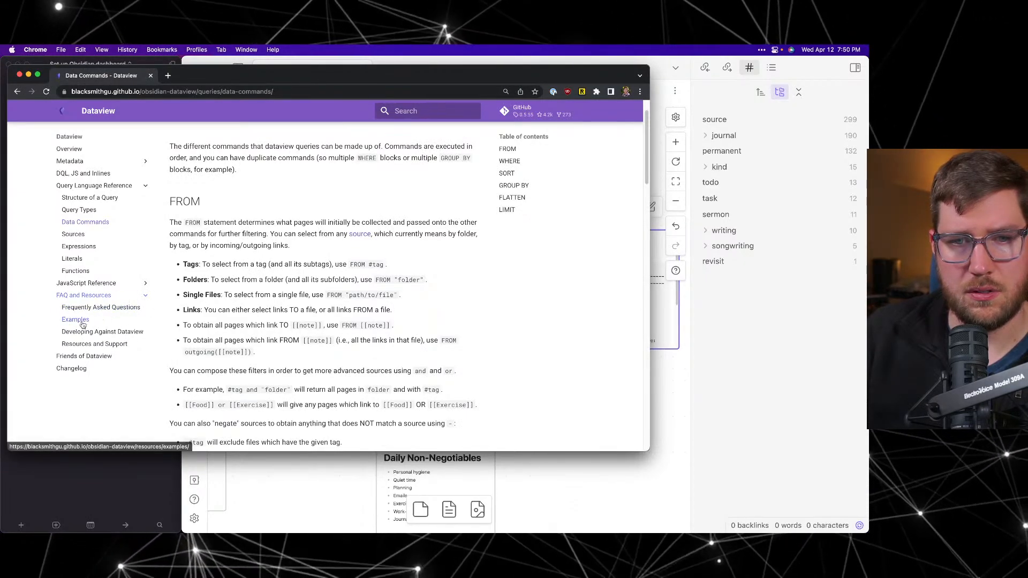
pyautogui.click(110, 319)
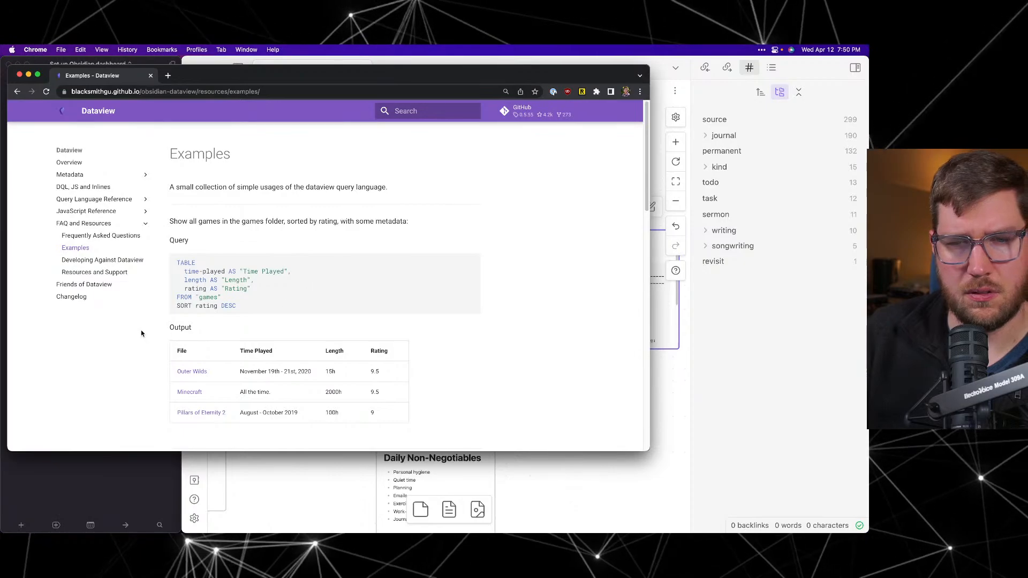
pyautogui.scroll(-5, 141, 334)
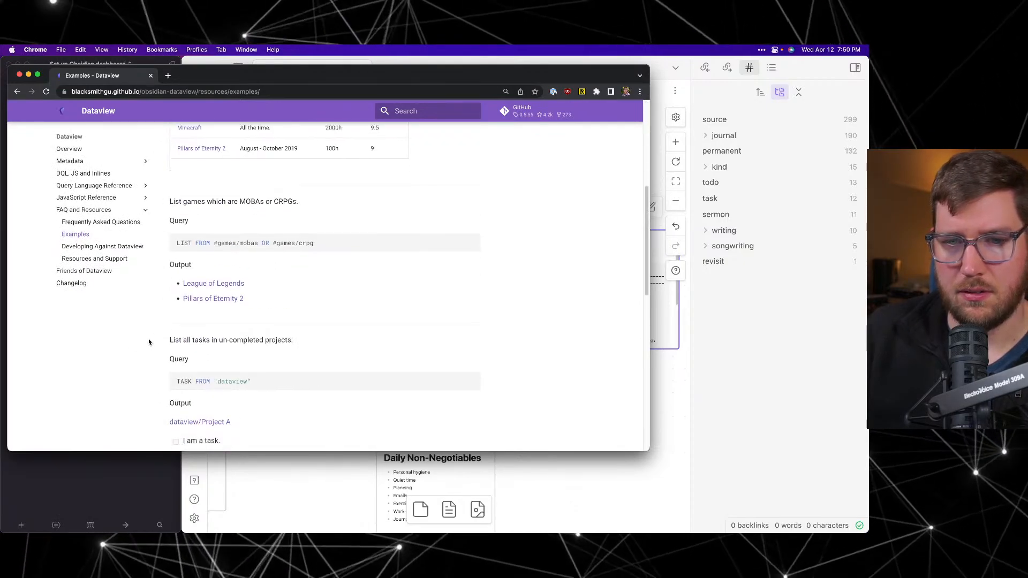
pyautogui.scroll(-1, 149, 342)
pyautogui.scroll(-5, 150, 341)
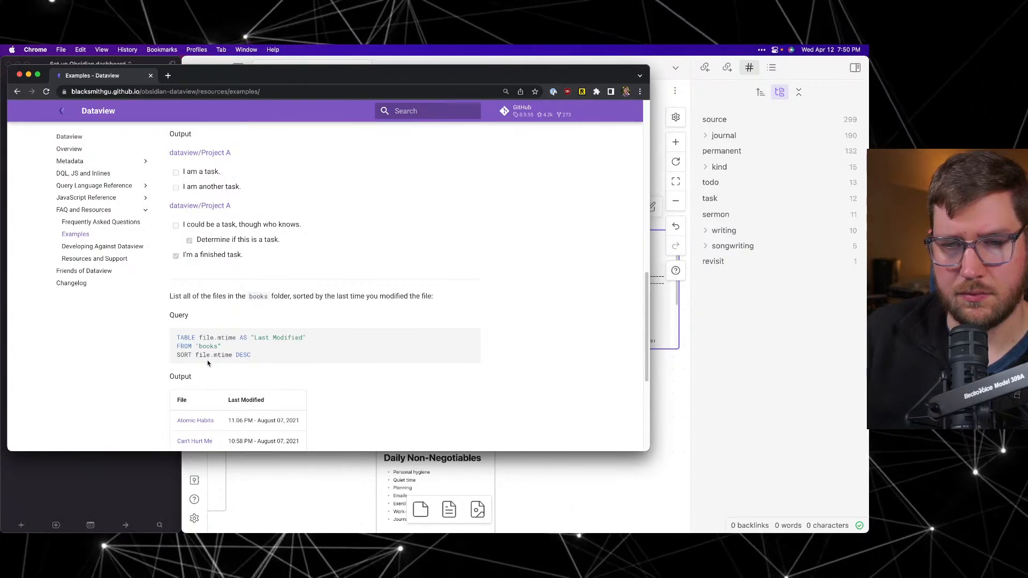
pyautogui.scroll(-1, 185, 361)
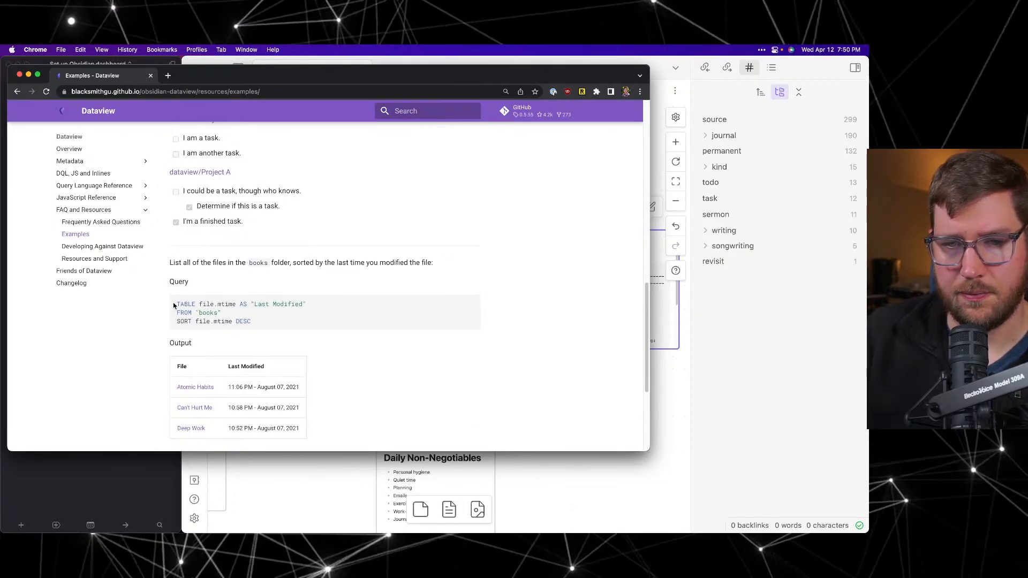
pyautogui.scroll(-5, 190, 304)
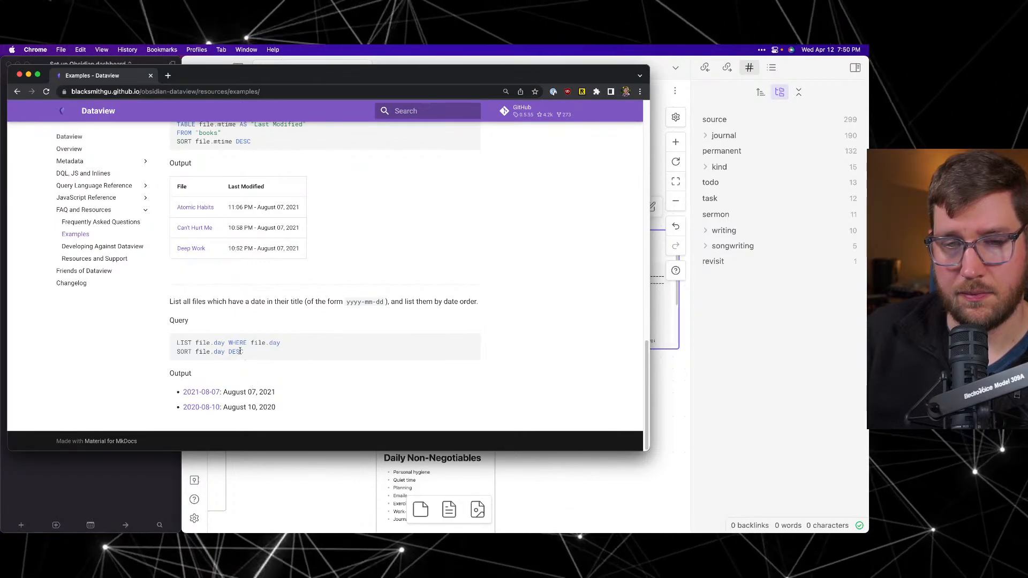
pyautogui.scroll(3, 198, 225)
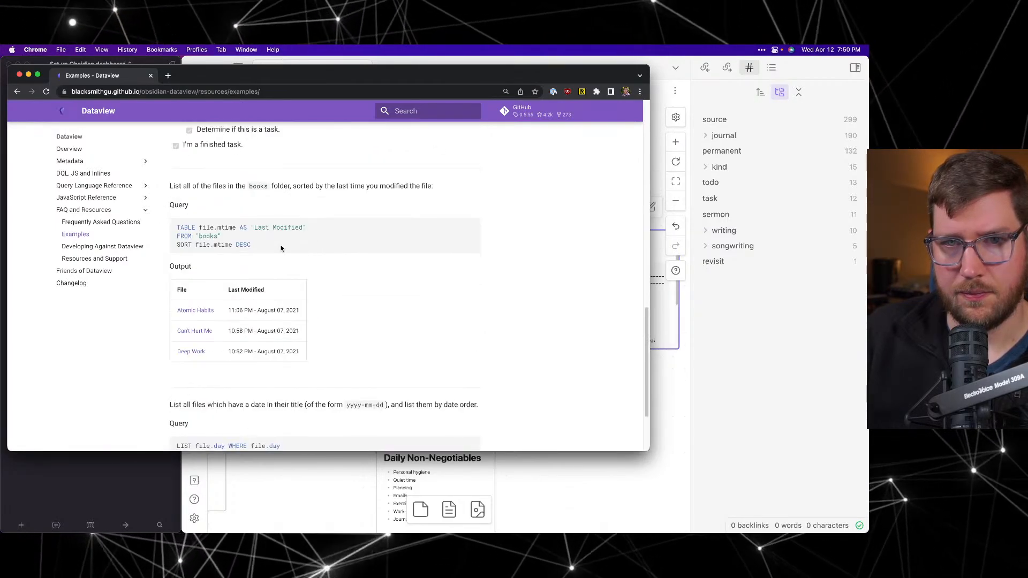
# Step: Copy file.mtime AS "Last Modified" from the books example and, back in Obsidian, add it after LIST in the Recently Modified Notes query
pyautogui.moveTo(198, 227); pyautogui.dragTo(338, 229)
pyautogui.press('super+c')
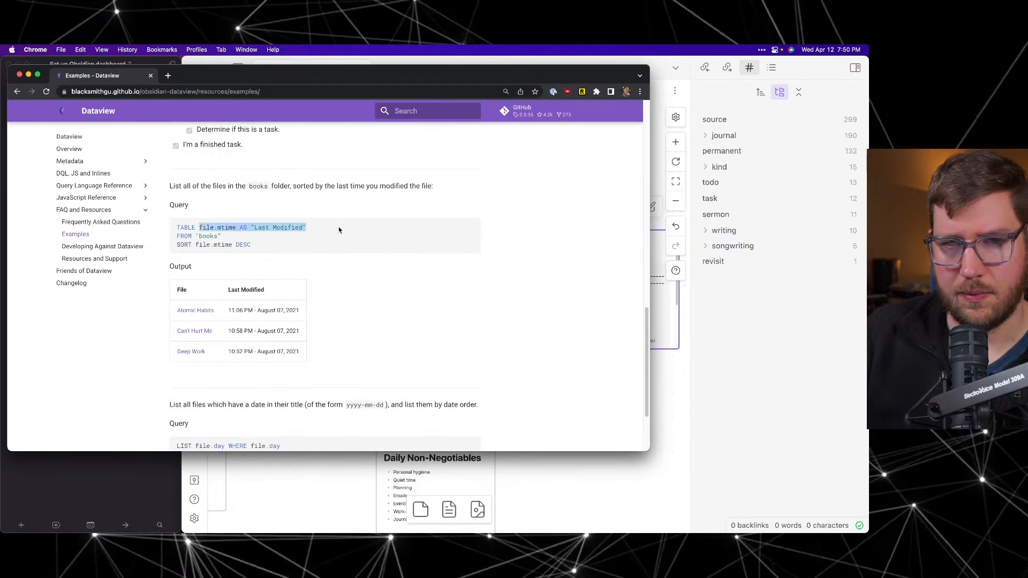
pyautogui.click(736, 319)
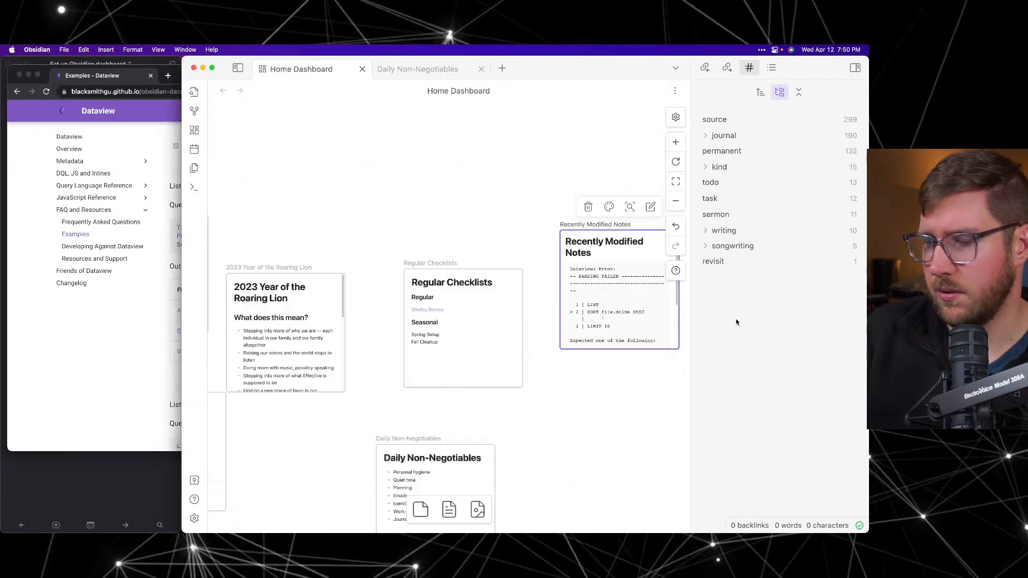
pyautogui.click(590, 260)
pyautogui.press('super+v')
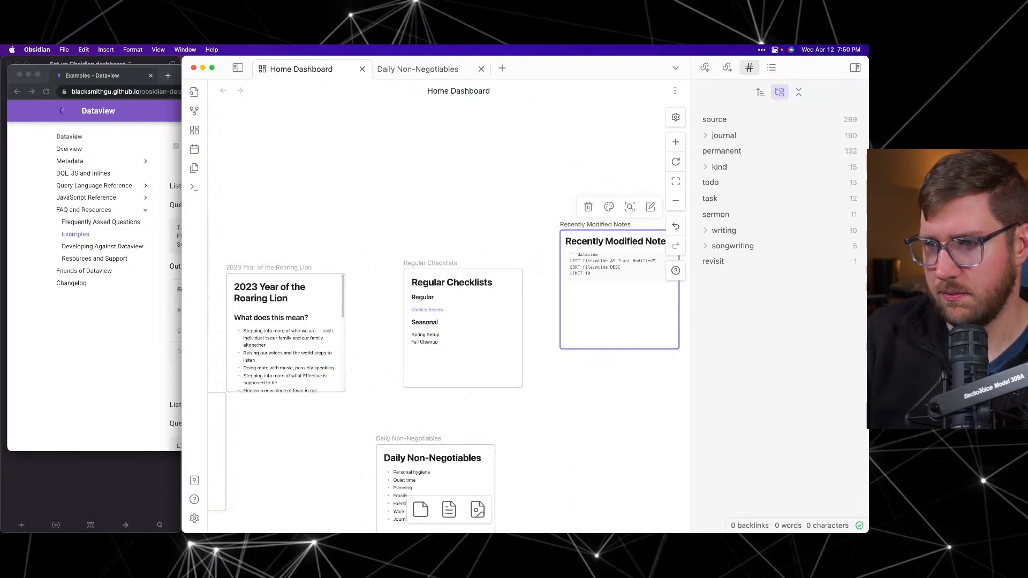
pyautogui.click(535, 240)
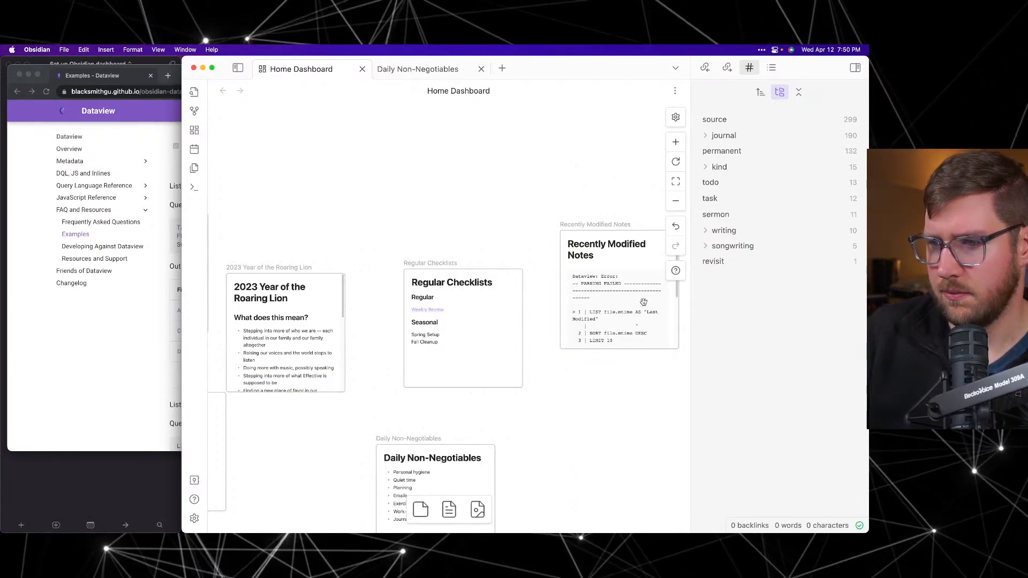
# Step: Replace LIST with TABLE in the first line of the Recently Modified Notes query
pyautogui.click(622, 288)
pyautogui.click(580, 261)
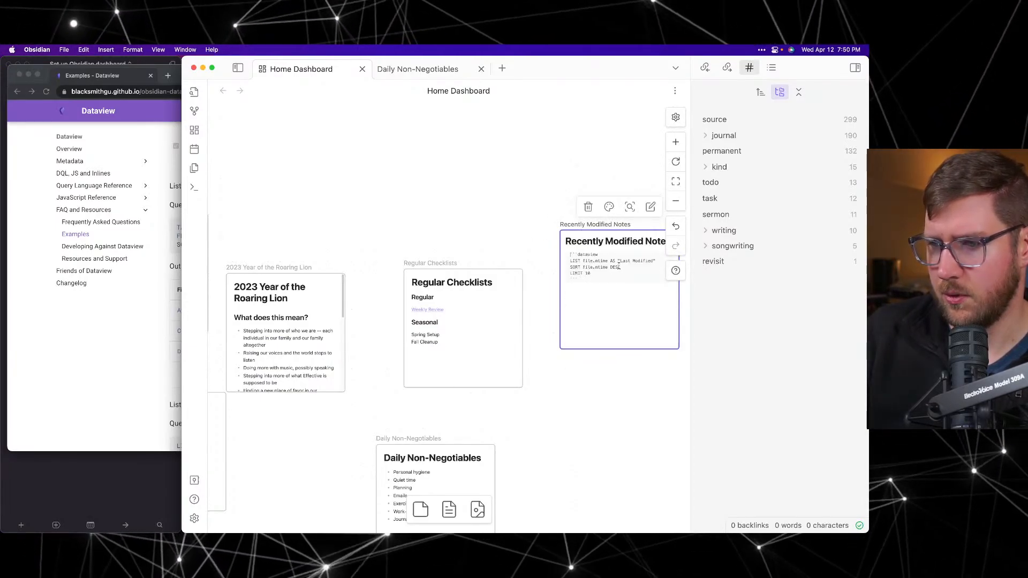
pyautogui.doubleClick(578, 261)
pyautogui.write('TABLE')
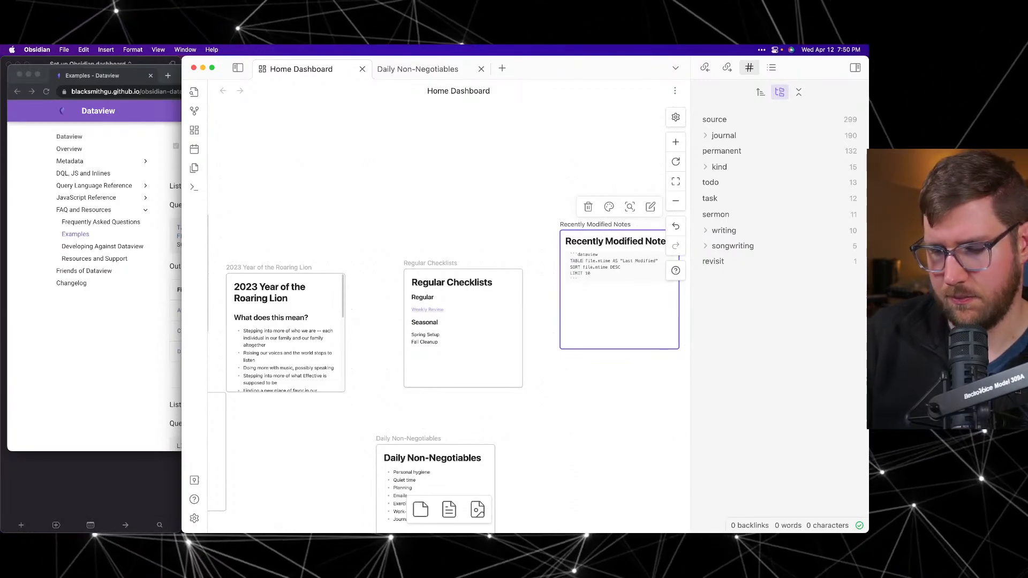
pyautogui.click(515, 228)
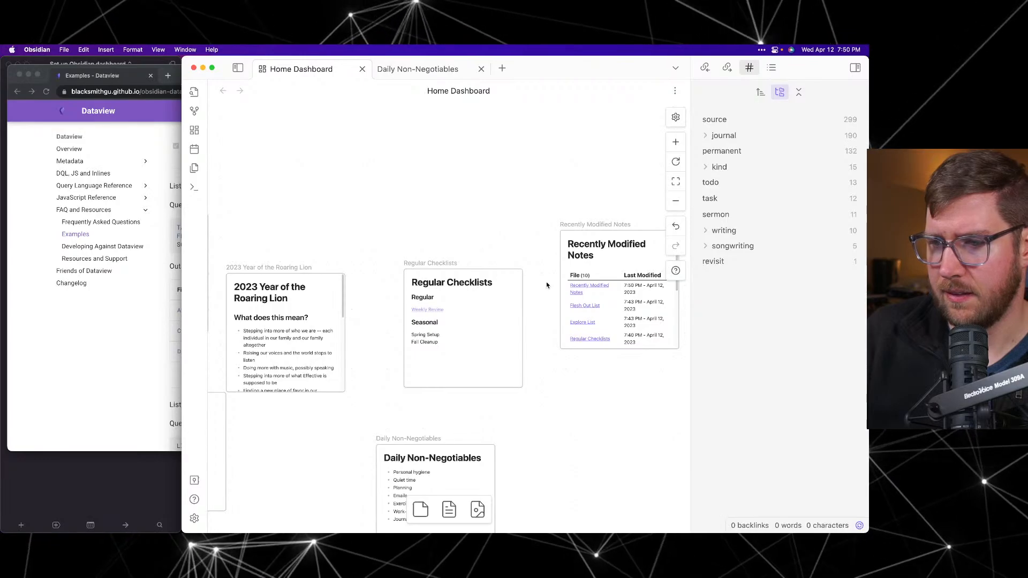
# Step: Hide the tag list sidebar, then widen and lengthen the Recently Modified Notes card so all ten table rows fit
pyautogui.scroll(-2, 602, 282)
pyautogui.scroll(-1, 602, 282)
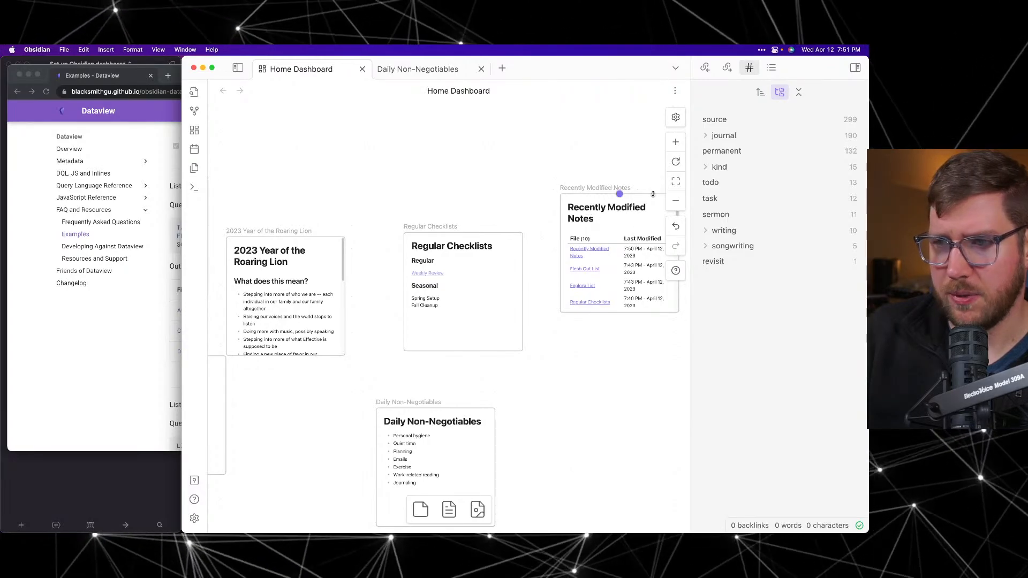
pyautogui.click(855, 67)
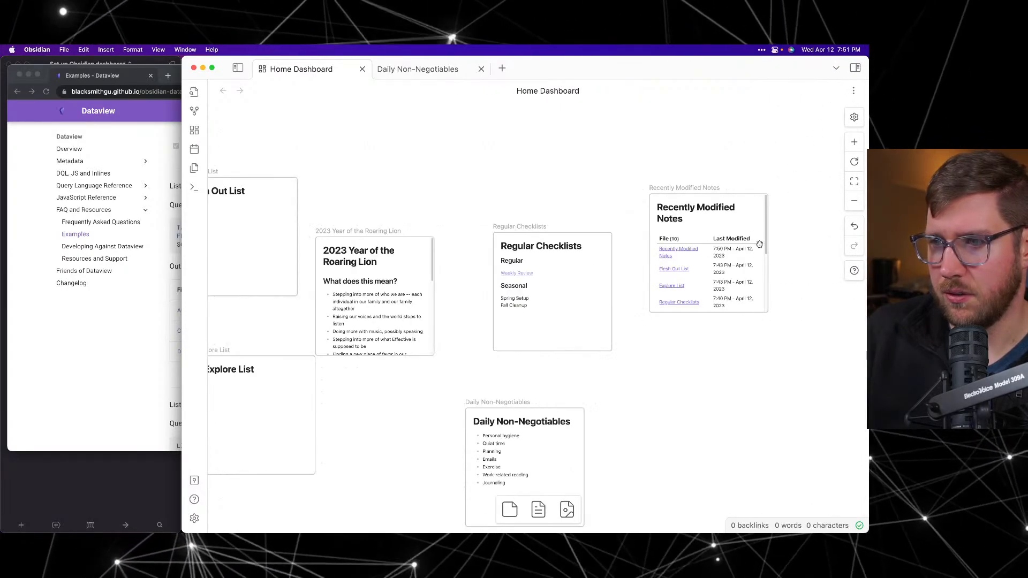
pyautogui.moveTo(768, 249); pyautogui.dragTo(844, 250)
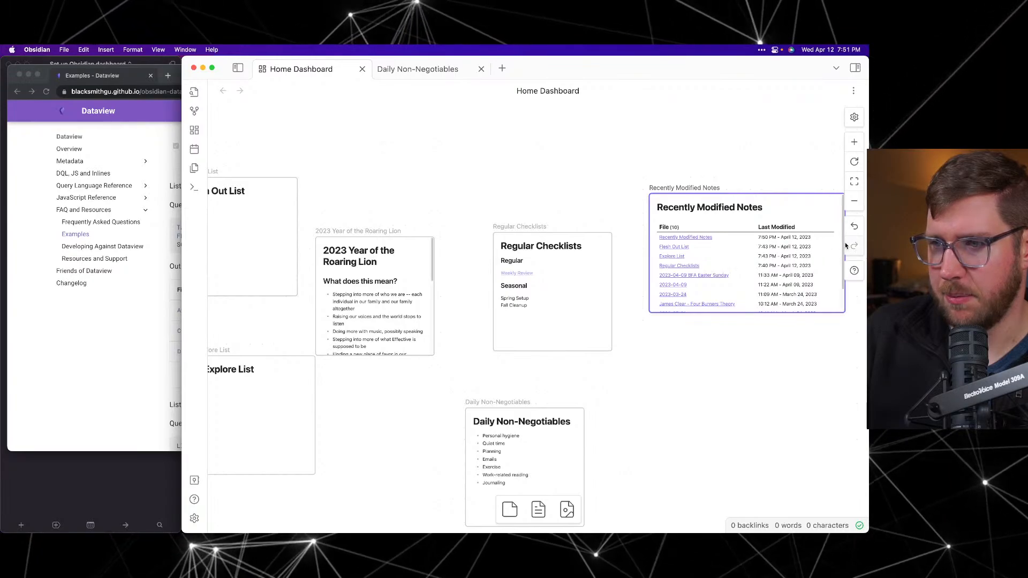
pyautogui.scroll(-3, 741, 265)
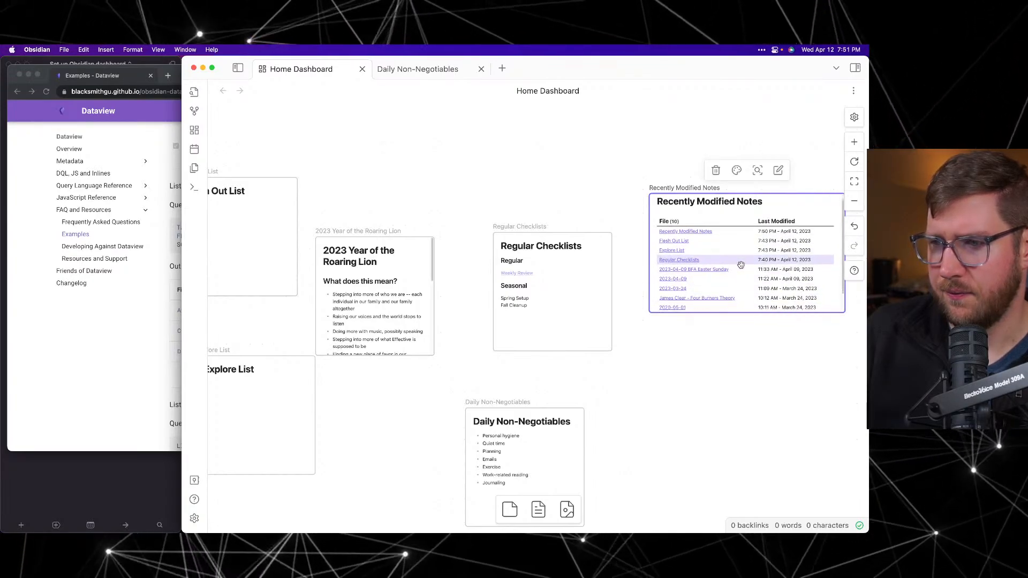
pyautogui.scroll(3, 742, 265)
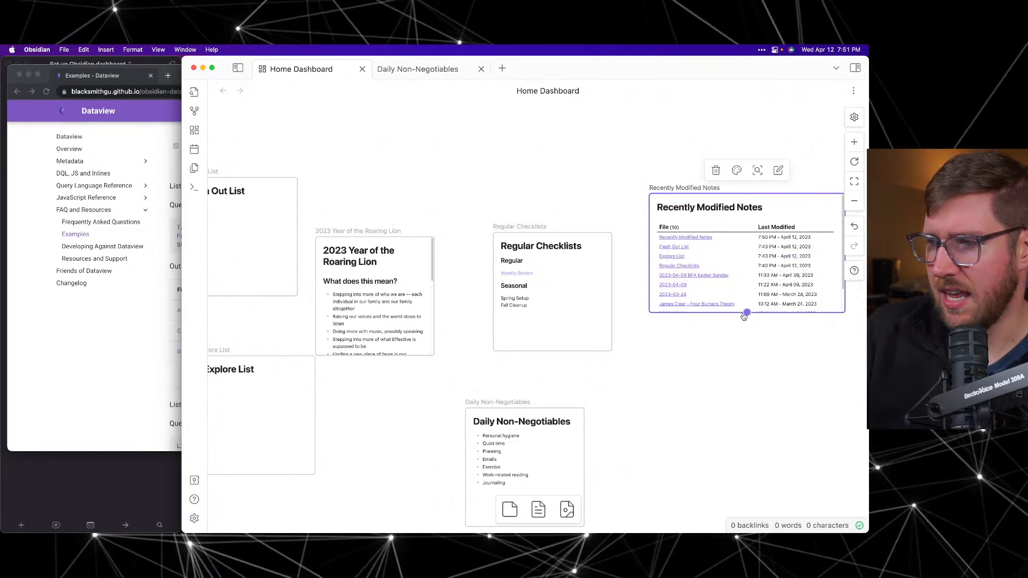
pyautogui.moveTo(733, 315); pyautogui.dragTo(729, 342)
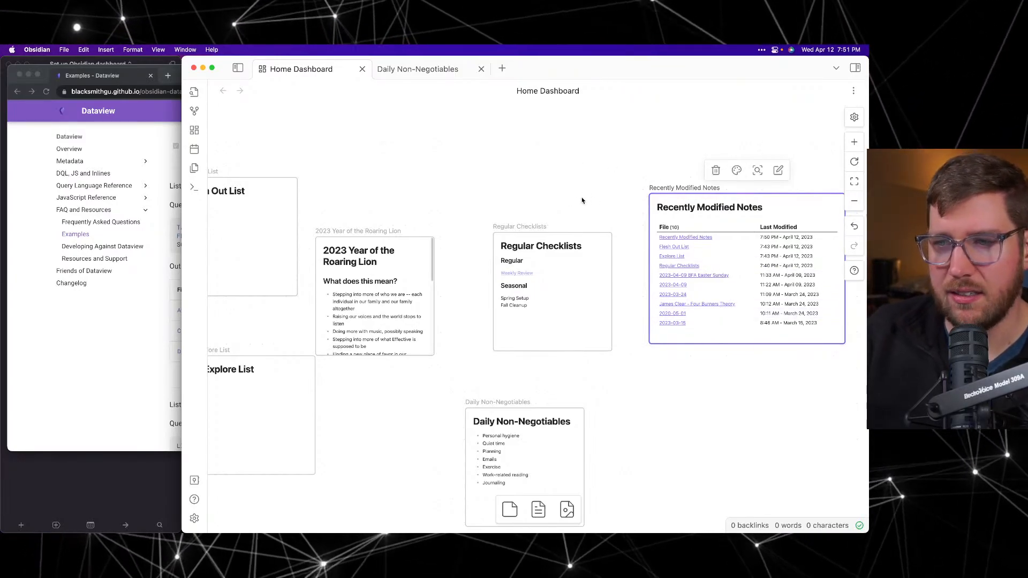
# Step: Make the Regular Checklists card slightly narrower
pyautogui.moveTo(612, 289); pyautogui.dragTo(596, 277)
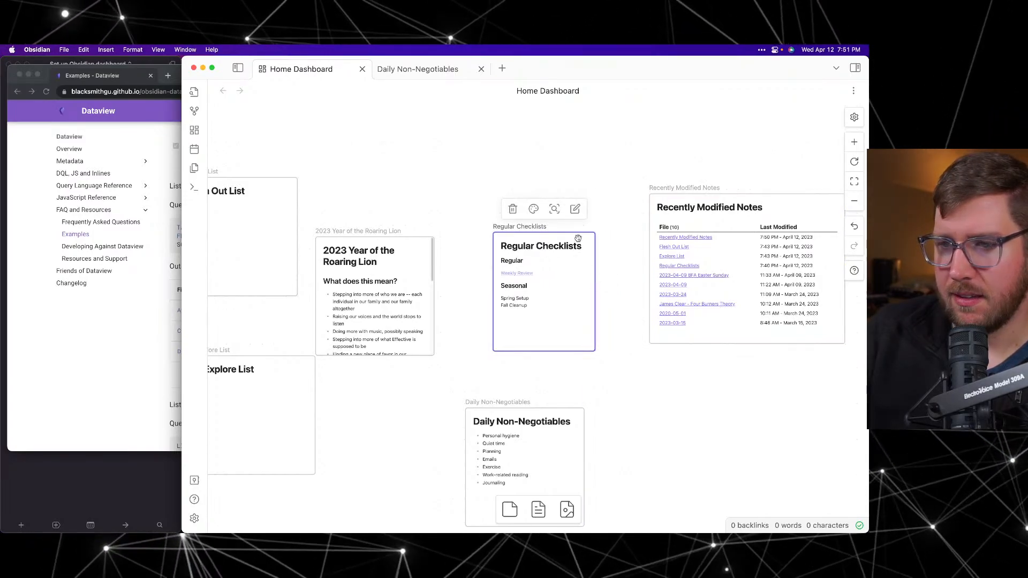
pyautogui.rightClick(578, 237)
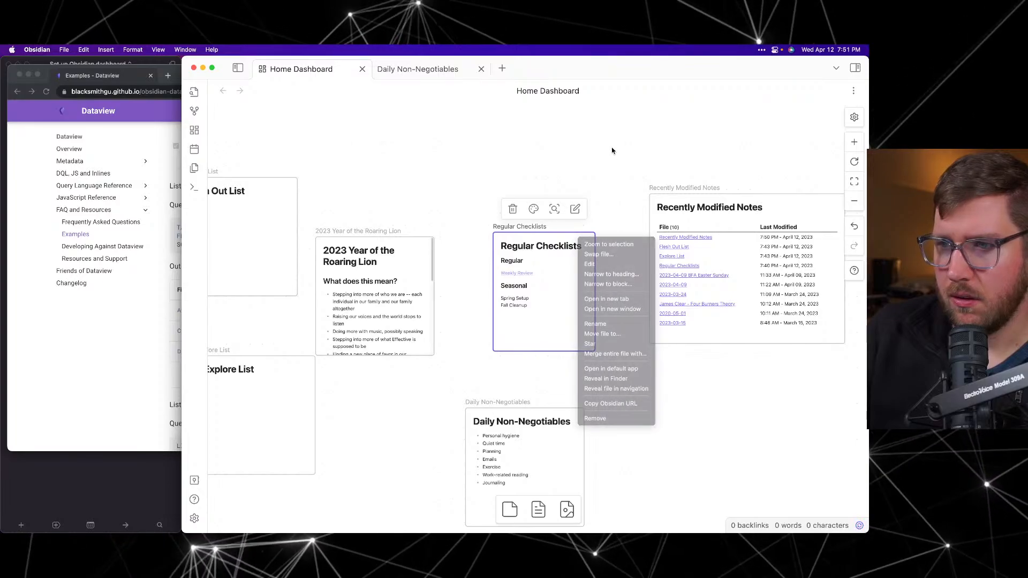
pyautogui.press('Escape')
pyautogui.click(592, 184)
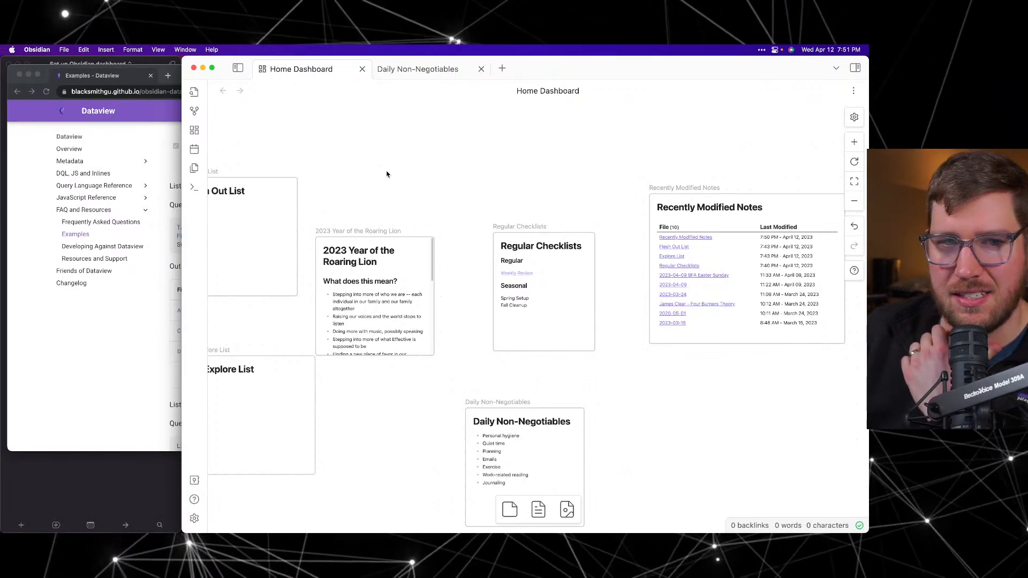
# Step: Clear the Dataview browser window out of the way and check off Recently modified notes in the Things dashboard checklist
pyautogui.click(110, 73)
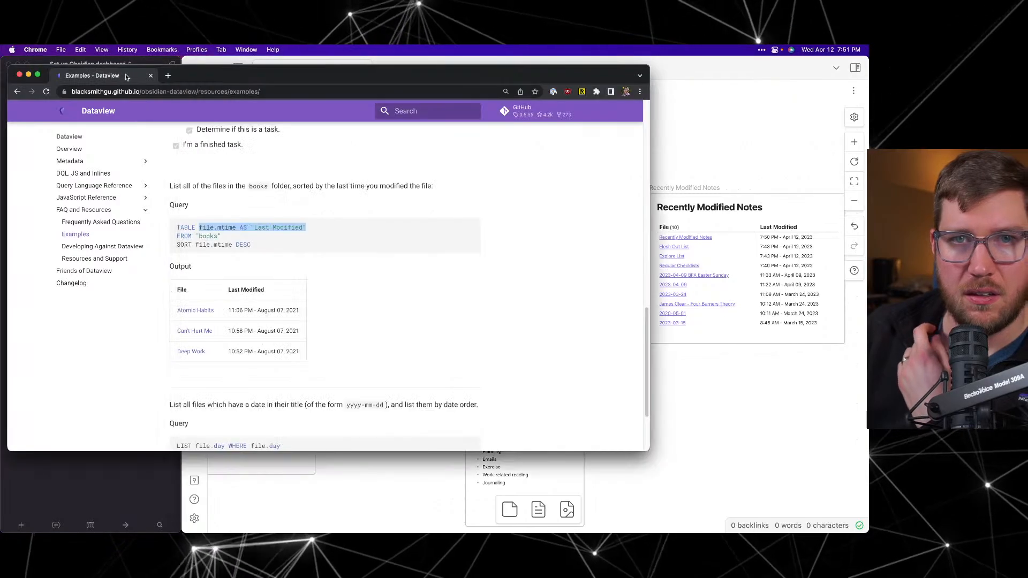
pyautogui.moveTo(112, 84); pyautogui.dragTo(276, 453)
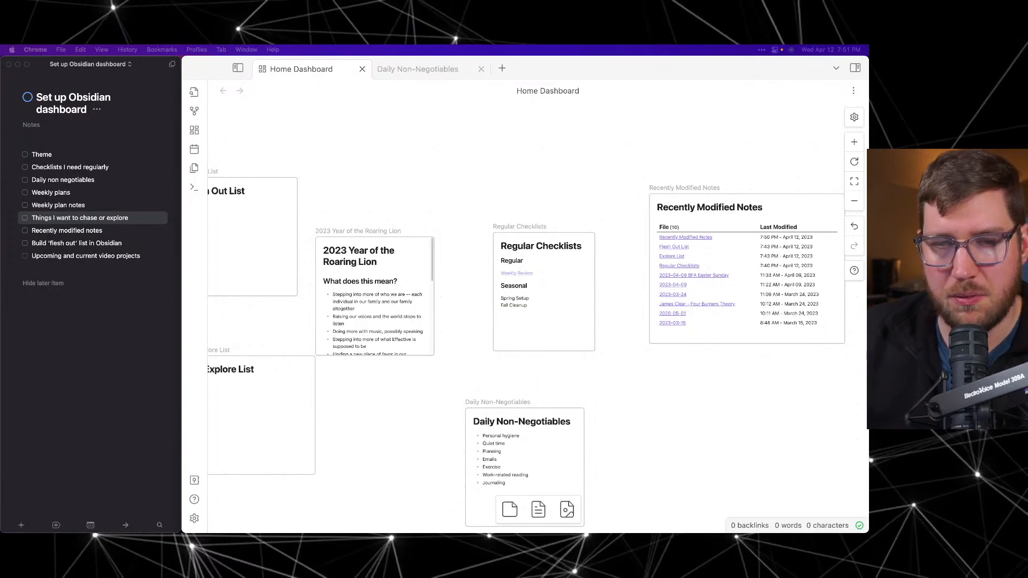
pyautogui.click(101, 356)
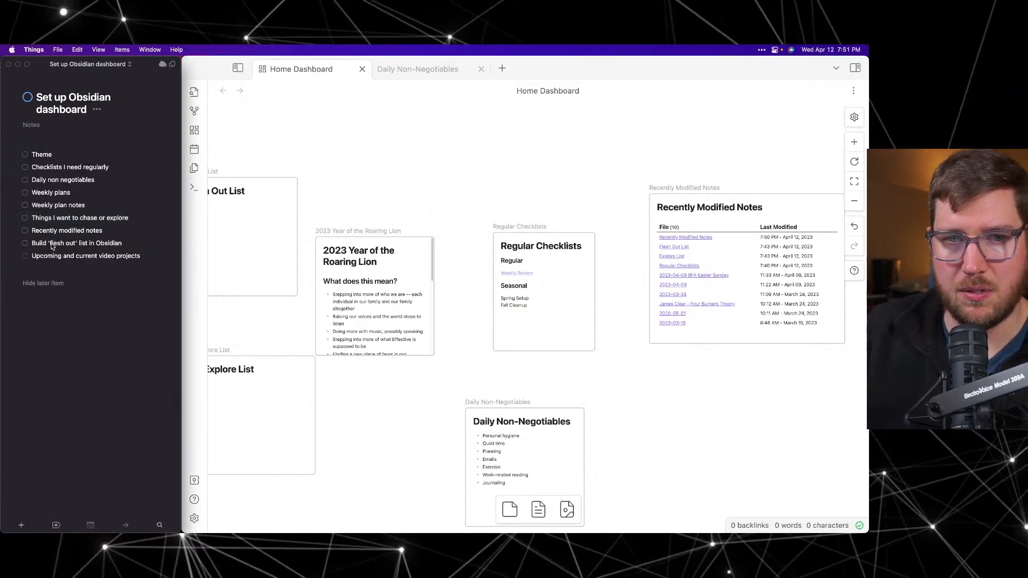
pyautogui.click(25, 230)
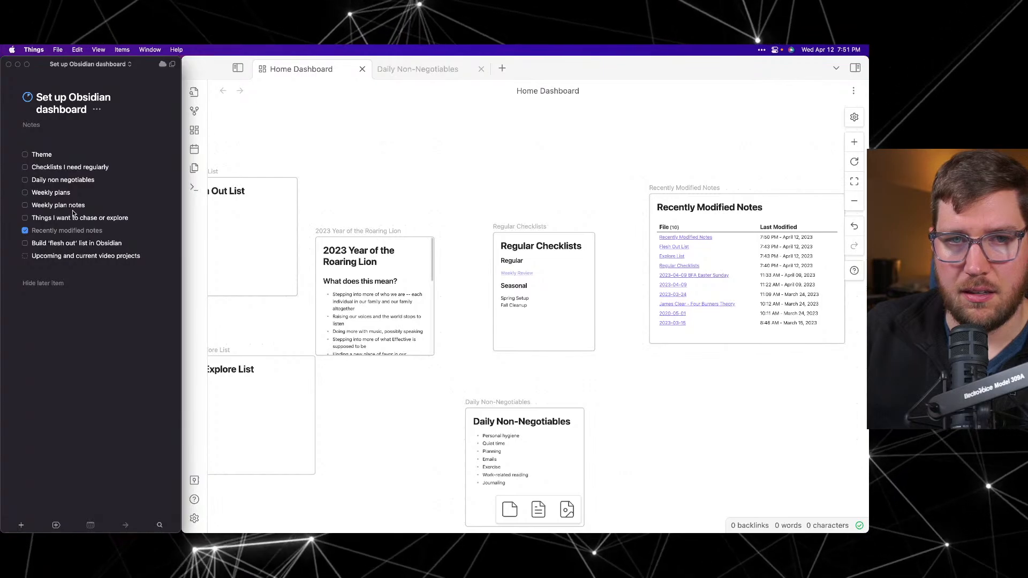
# Step: Back in Obsidian, place the Daily Non-Negotiables card directly above Regular Checklists with matching left edges, and make it narrower
pyautogui.click(423, 171)
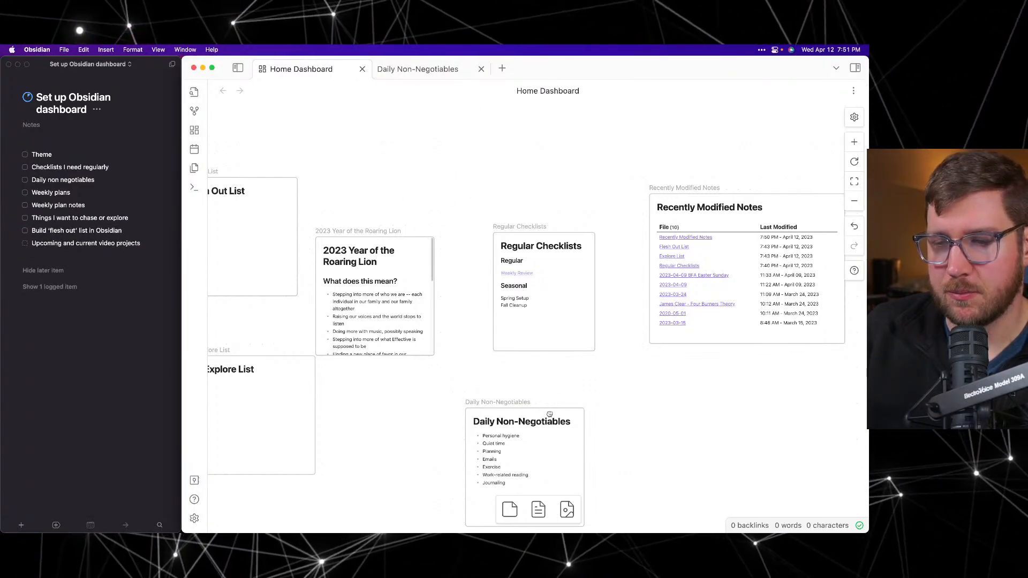
pyautogui.moveTo(548, 413); pyautogui.dragTo(576, 252)
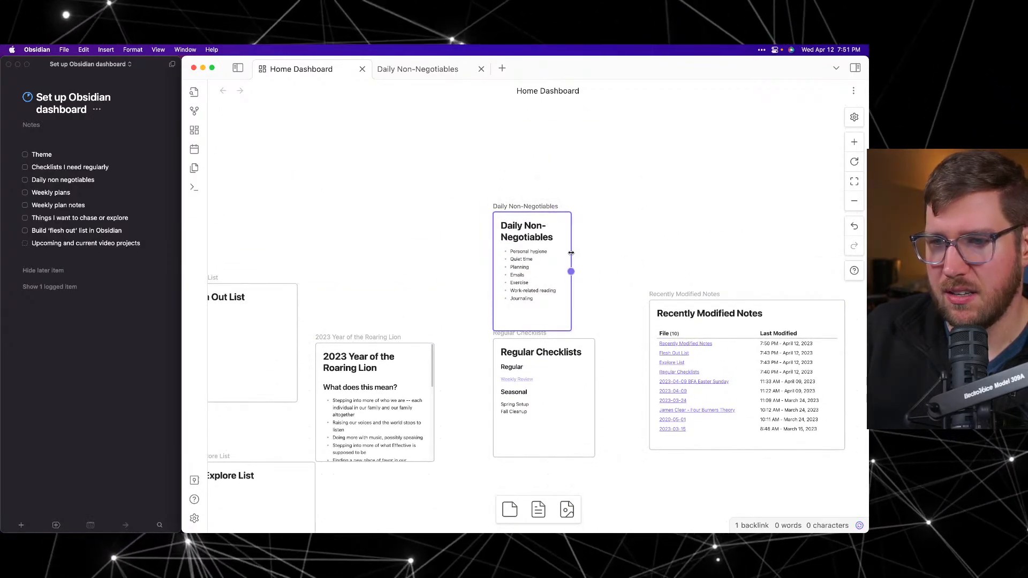
pyautogui.click(641, 245)
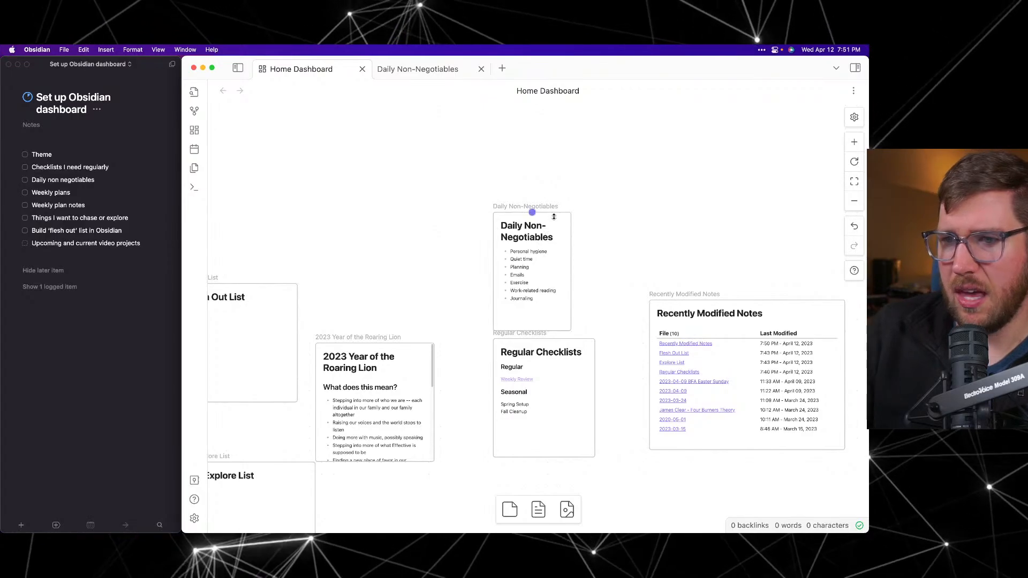
pyautogui.moveTo(633, 270); pyautogui.dragTo(621, 183)
# Step: Nudge the Regular Checklists card down so its top edge lines up with the 2023 Year of the Roaring Lion card
pyautogui.scroll(-4, 622, 304)
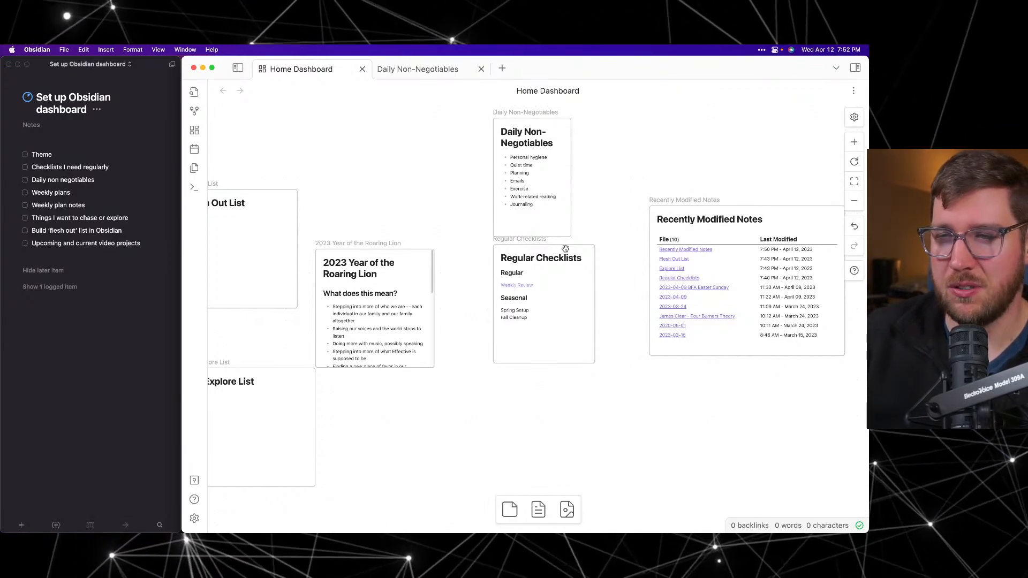
pyautogui.moveTo(566, 250); pyautogui.dragTo(566, 255)
pyautogui.click(631, 187)
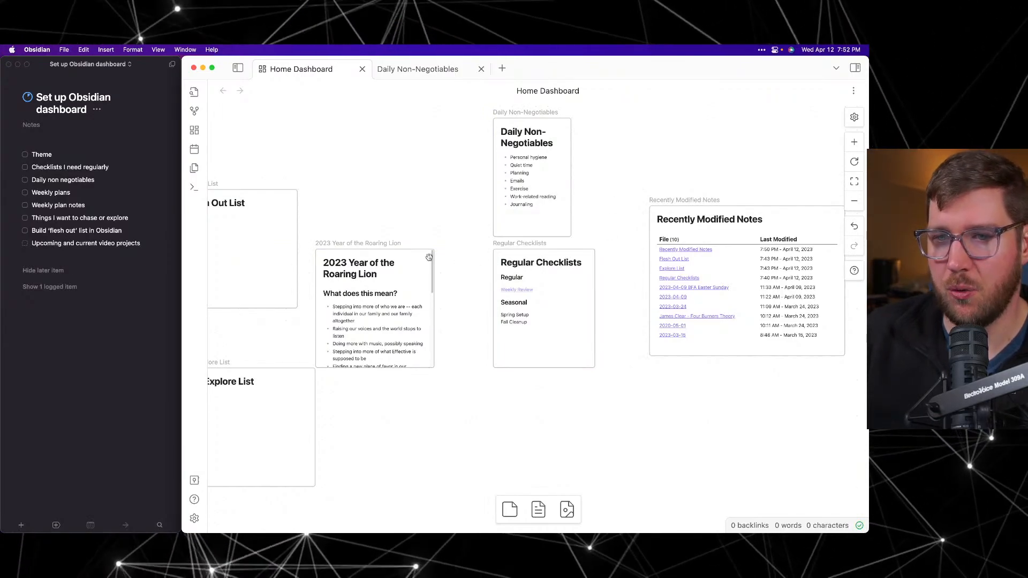
pyautogui.scroll(-2, 454, 233)
pyautogui.scroll(5, 454, 231)
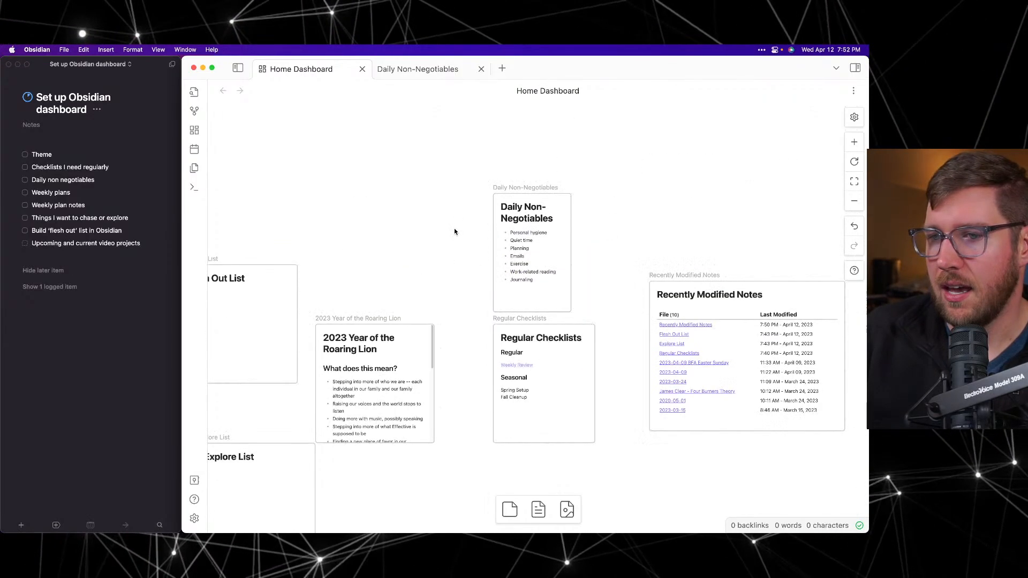
pyautogui.scroll(-3, 454, 231)
pyautogui.scroll(2, 454, 231)
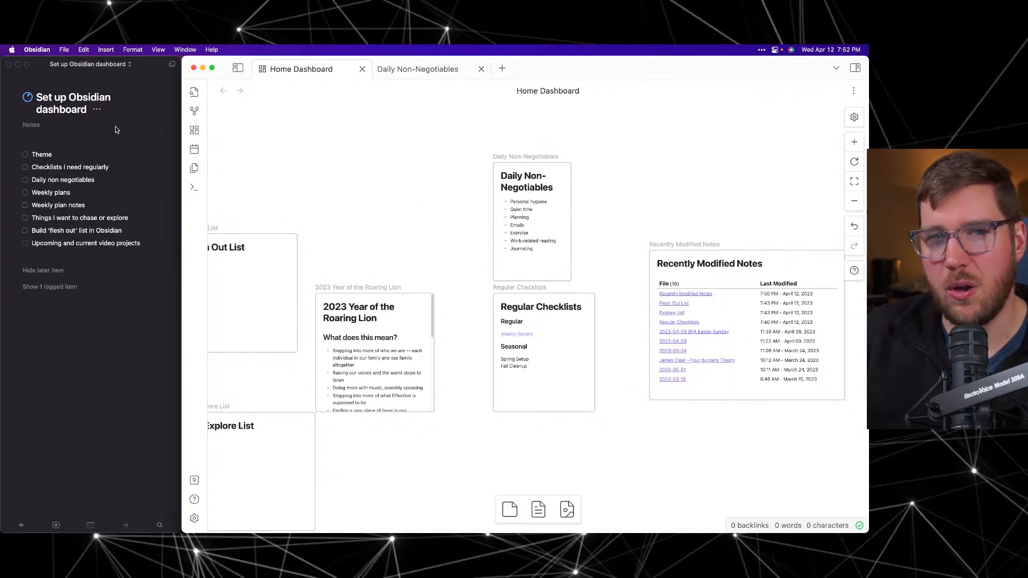
pyautogui.click(45, 142)
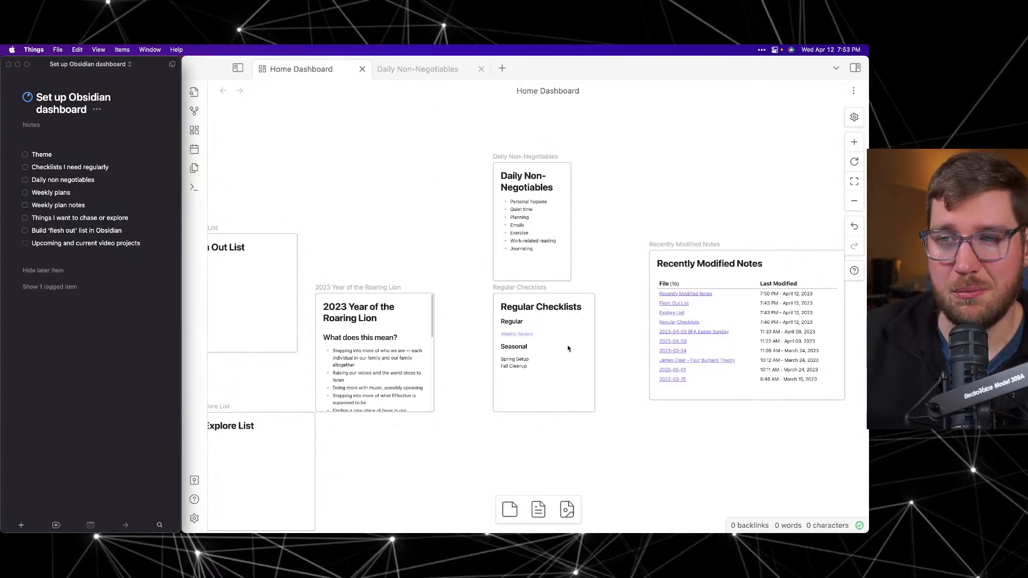
# Step: Shorten the Daily Non-Negotiables card from its lower edge so it ends just below the Journaling item
pyautogui.click(532, 281)
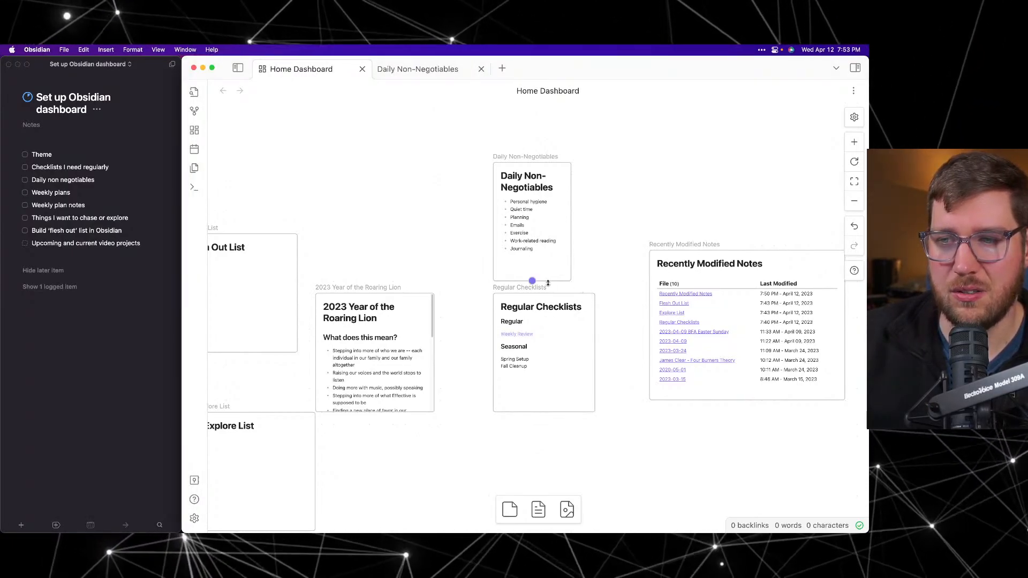
pyautogui.moveTo(549, 281); pyautogui.dragTo(546, 258)
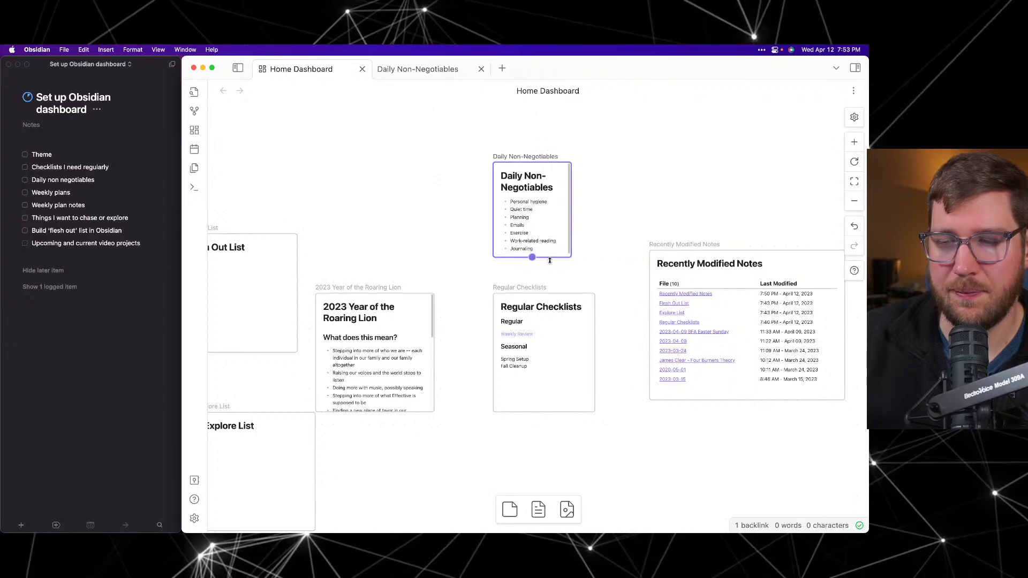
pyautogui.click(447, 247)
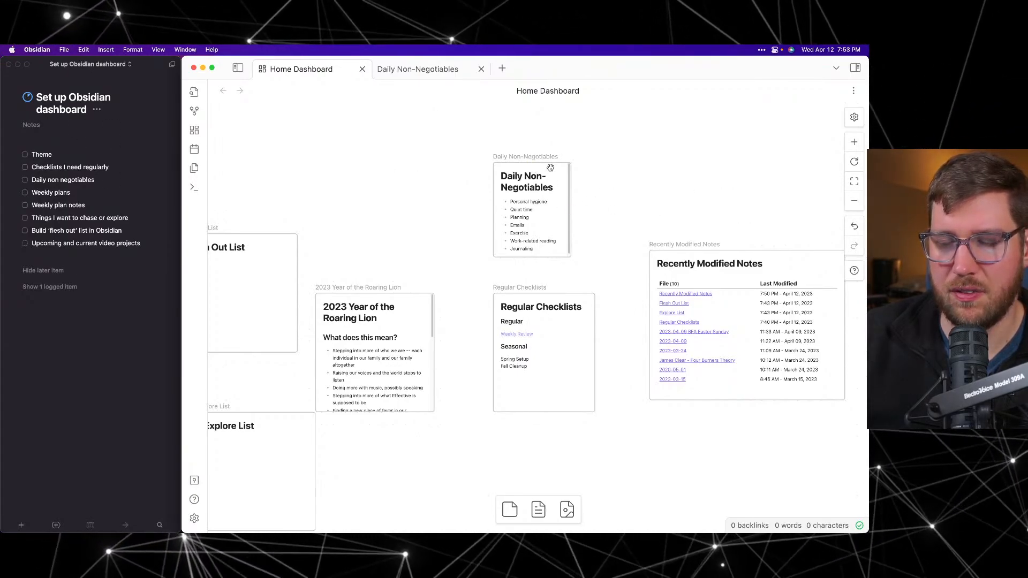
# Step: Move the Daily Non-Negotiables card down to just above Regular Checklists, and the Flesh Out List card above 2023 Year of the Roaring Lion
pyautogui.moveTo(534, 169); pyautogui.dragTo(545, 192)
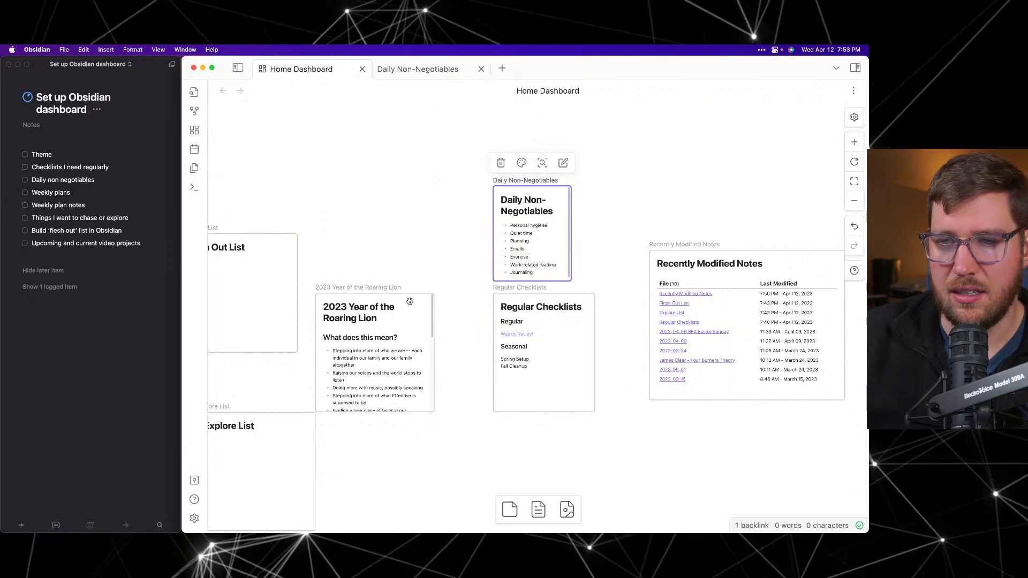
pyautogui.click(421, 244)
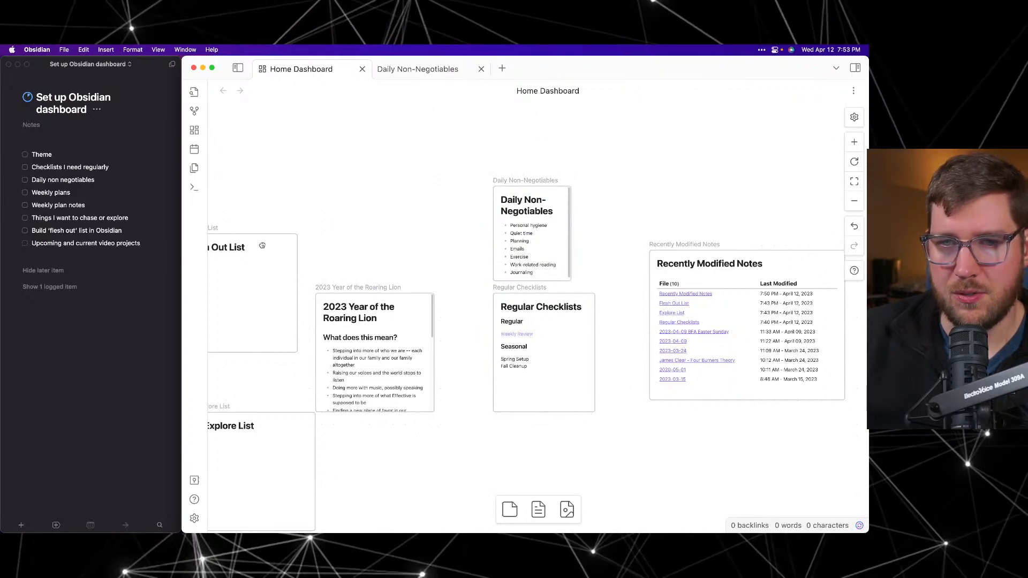
pyautogui.click(260, 271)
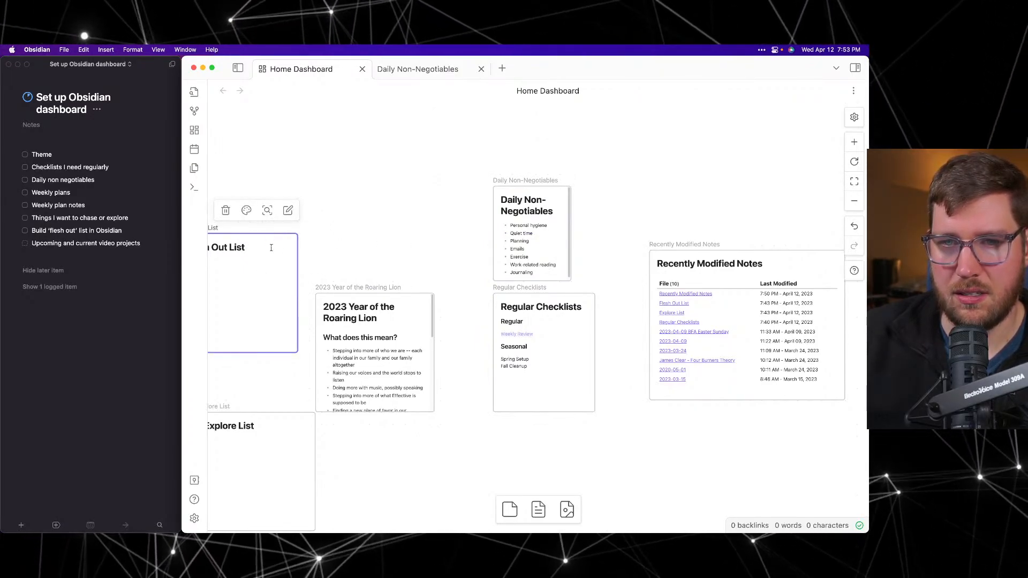
pyautogui.moveTo(262, 238); pyautogui.dragTo(357, 156)
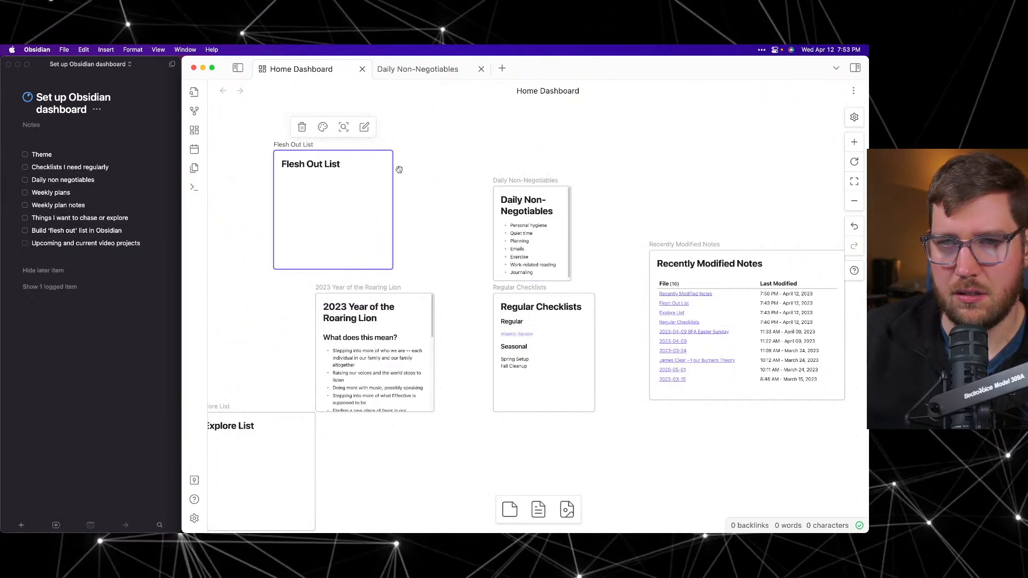
pyautogui.click(472, 200)
# Step: Align the Explore List card beside 2023 Year of the Roaring Lion, and place the Recently Modified Notes card beside Daily Non-Negotiables
pyautogui.moveTo(282, 314); pyautogui.dragTo(257, 282)
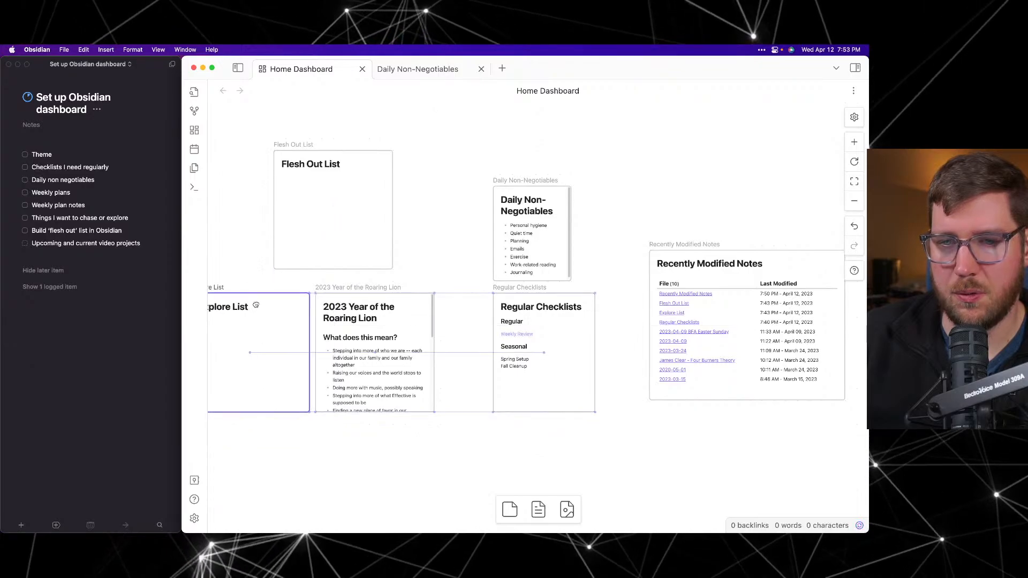
pyautogui.click(423, 248)
pyautogui.hscroll(-10, 433, 271)
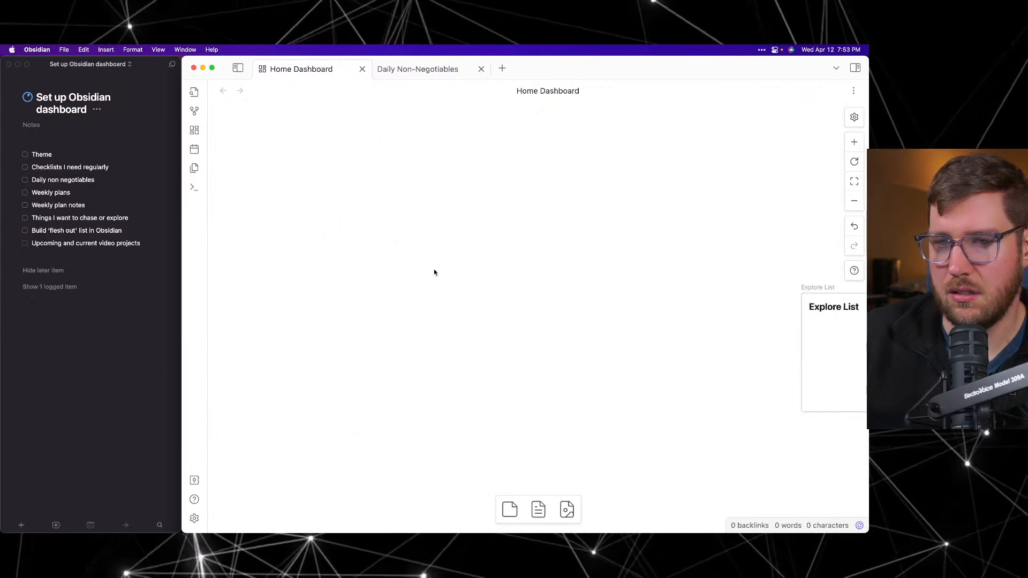
pyautogui.hscroll(9, 434, 272)
pyautogui.hscroll(3, 433, 273)
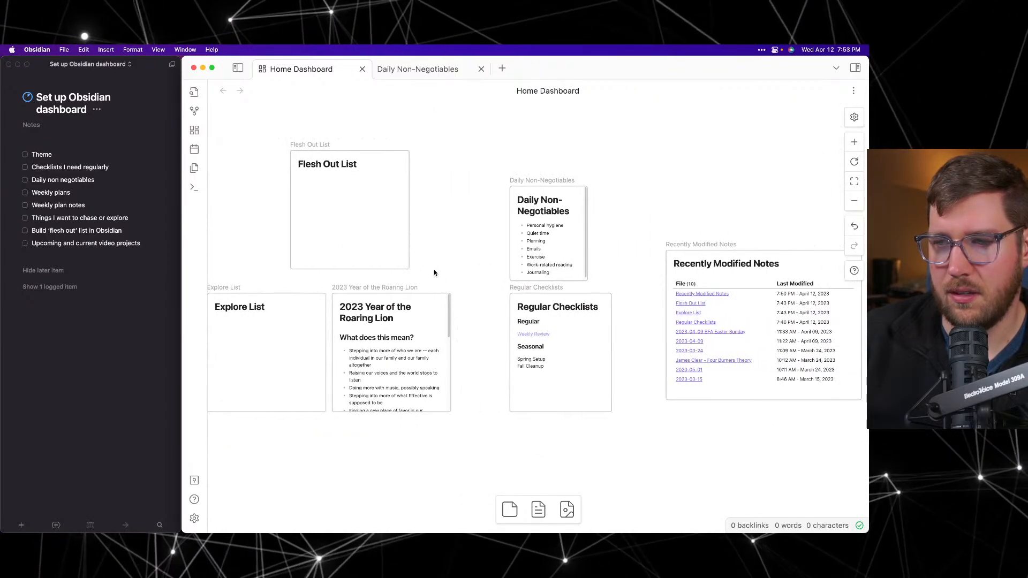
pyautogui.hscroll(-5, 433, 272)
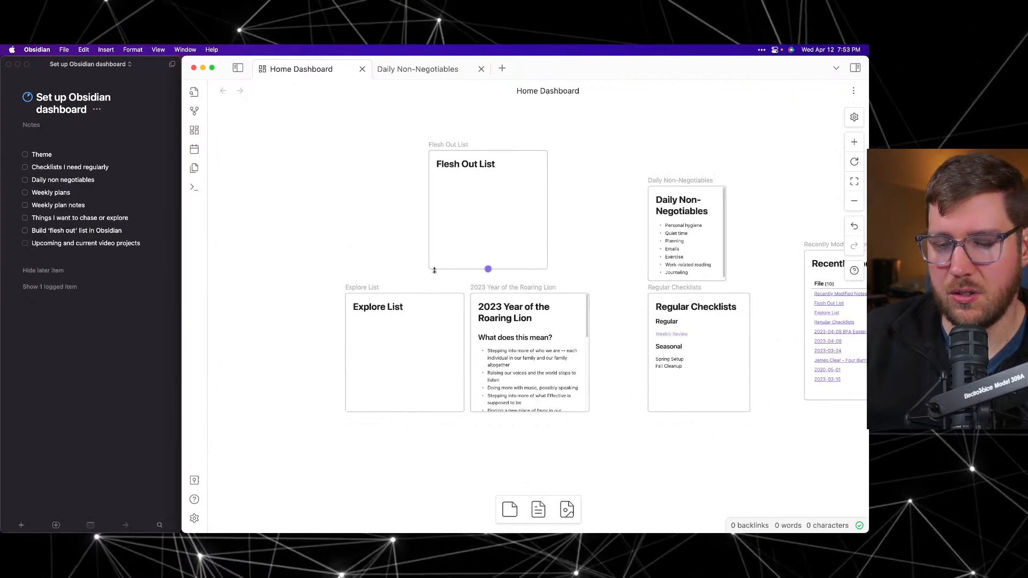
pyautogui.hscroll(4, 434, 271)
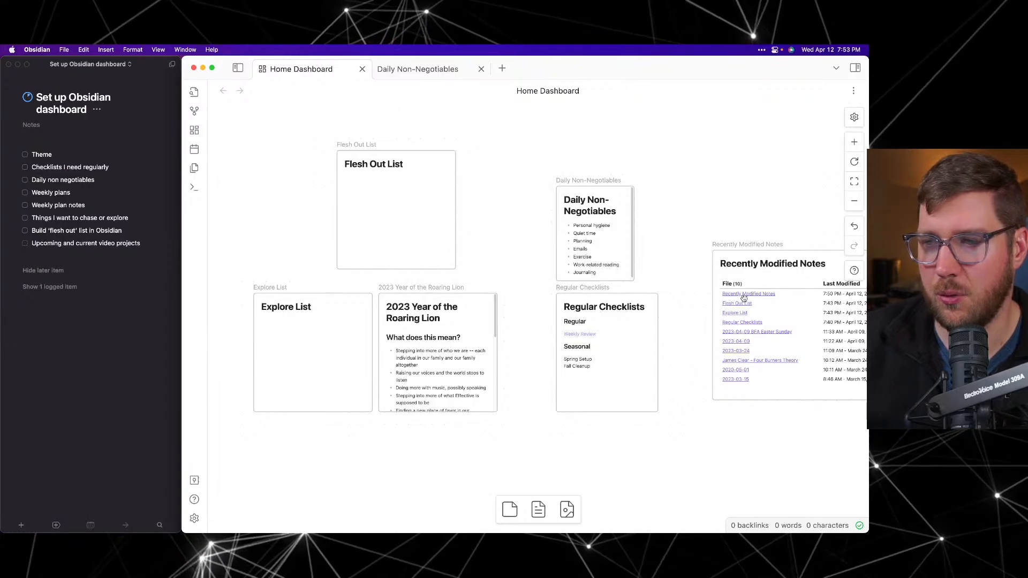
pyautogui.click(764, 258)
pyautogui.moveTo(764, 258); pyautogui.dragTo(716, 140)
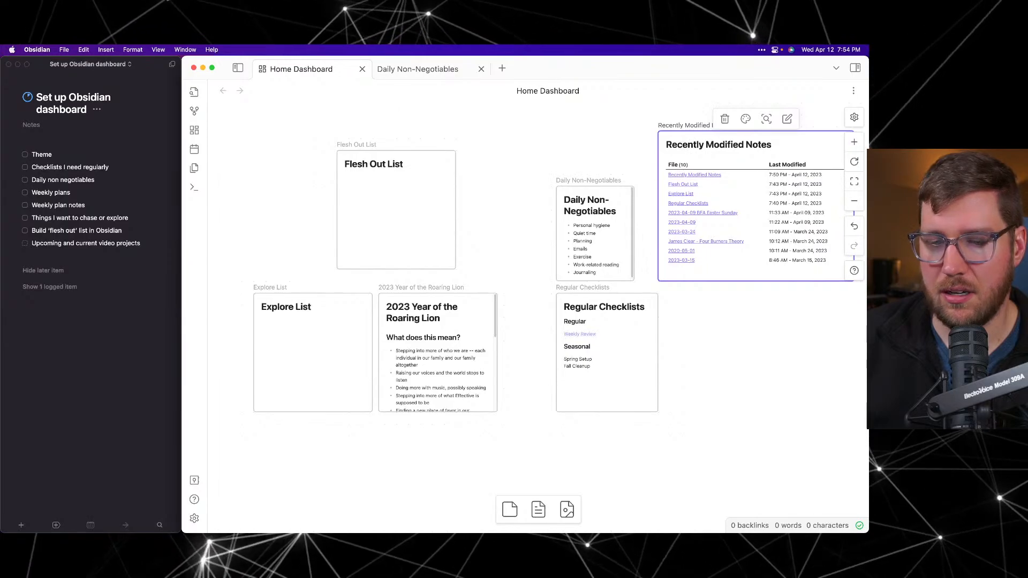
# Step: Switch to Chrome and look through the query samples on the Dataview Examples page, then return to Obsidian
pyautogui.moveTo(533, 262); pyautogui.dragTo(337, 89)
pyautogui.click(458, 238)
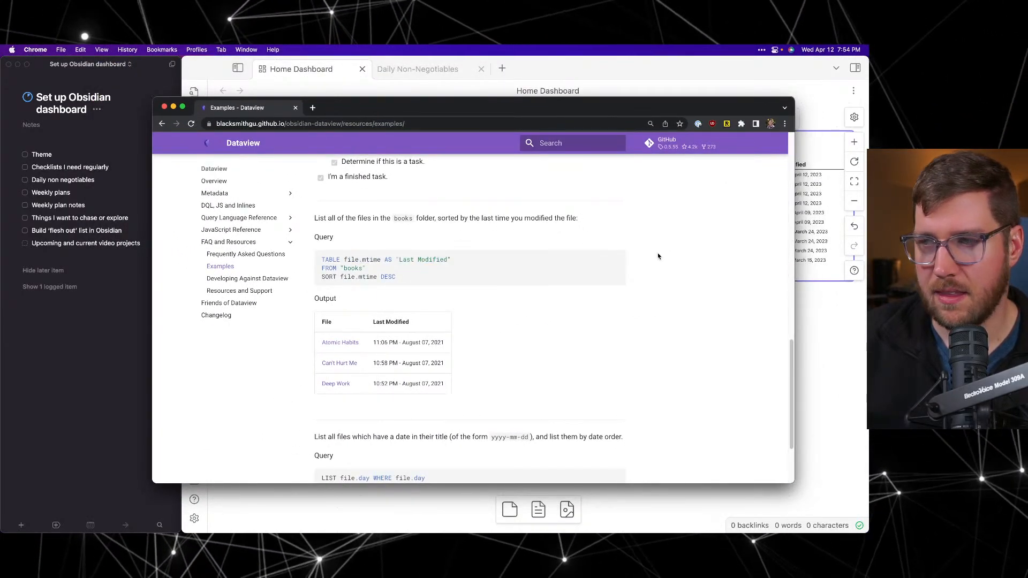
pyautogui.scroll(-3, 658, 256)
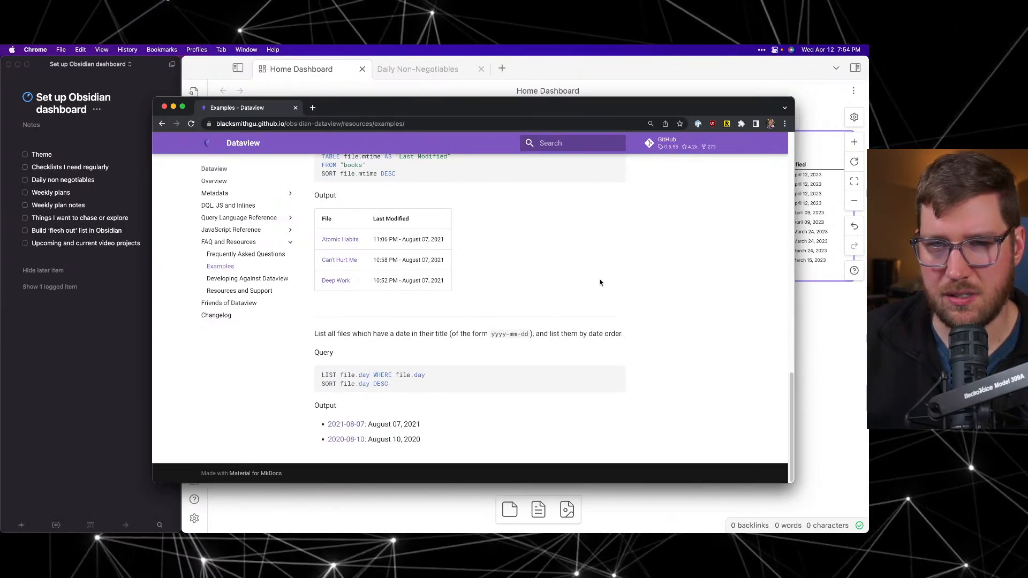
pyautogui.scroll(15, 598, 279)
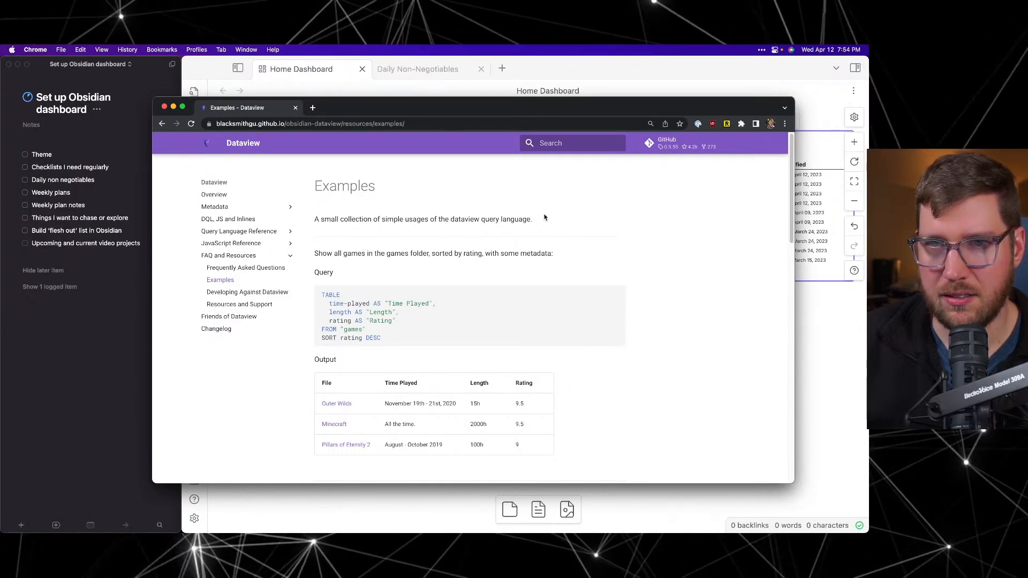
pyautogui.click(864, 75)
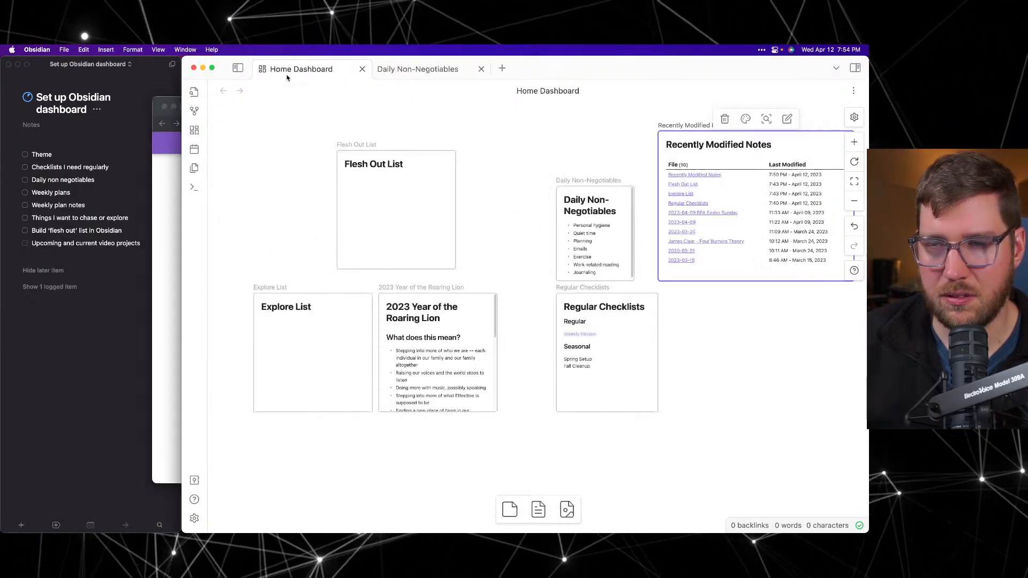
# Step: Create a new note named Recent Source Notes on the canvas, below the Recently Modified Notes card
pyautogui.click(717, 313)
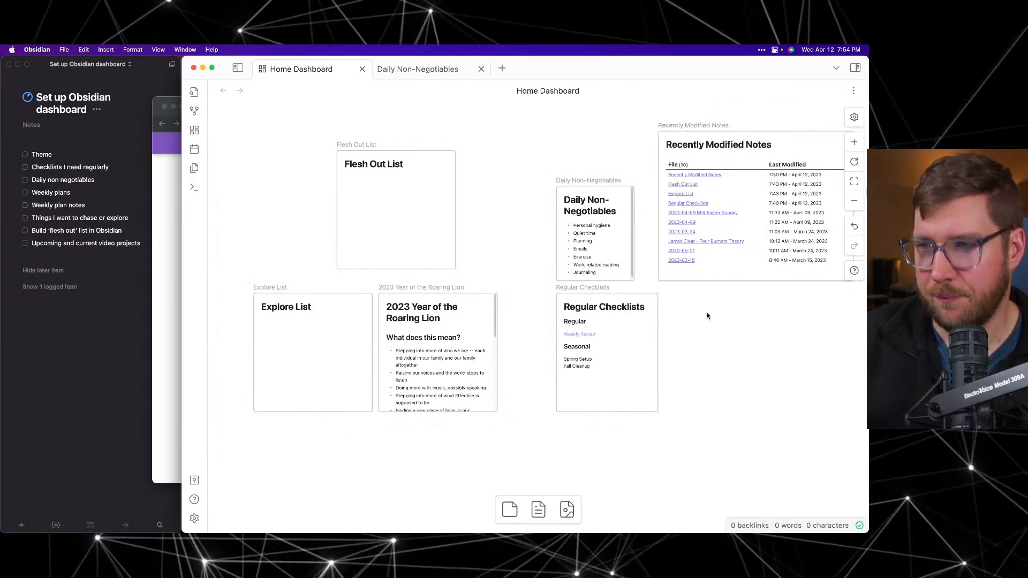
pyautogui.rightClick(688, 308)
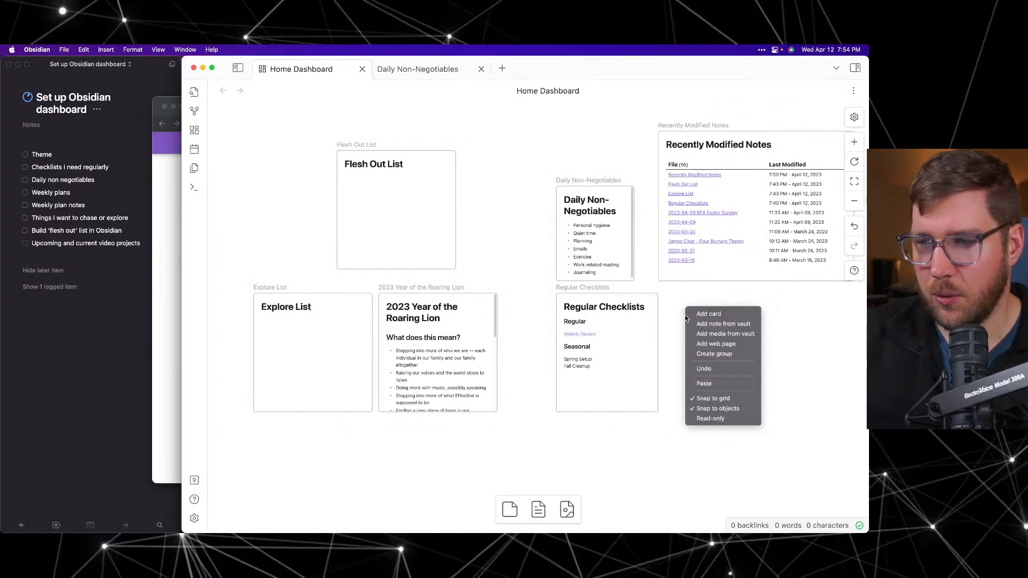
pyautogui.click(707, 325)
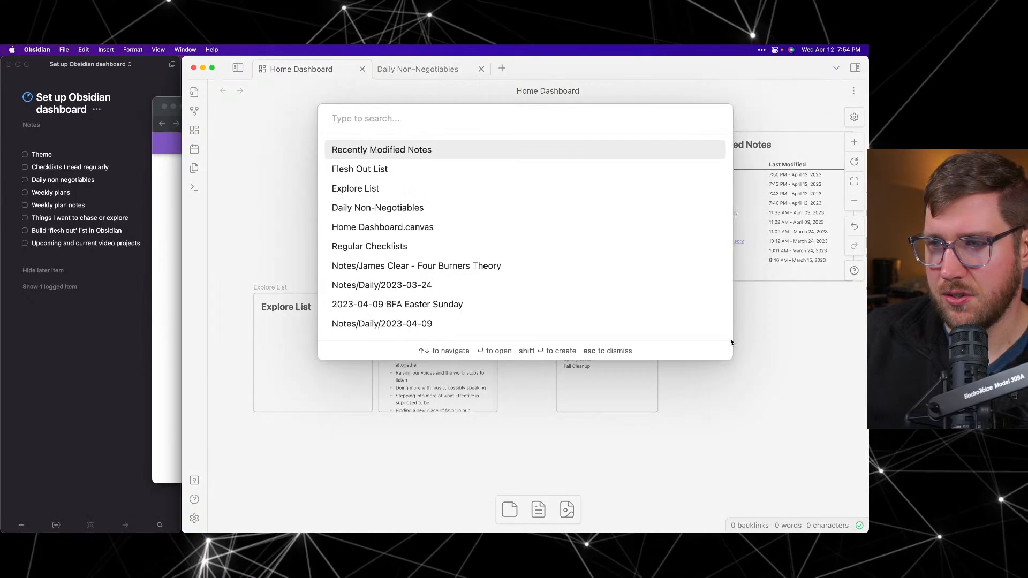
pyautogui.write('Rece')
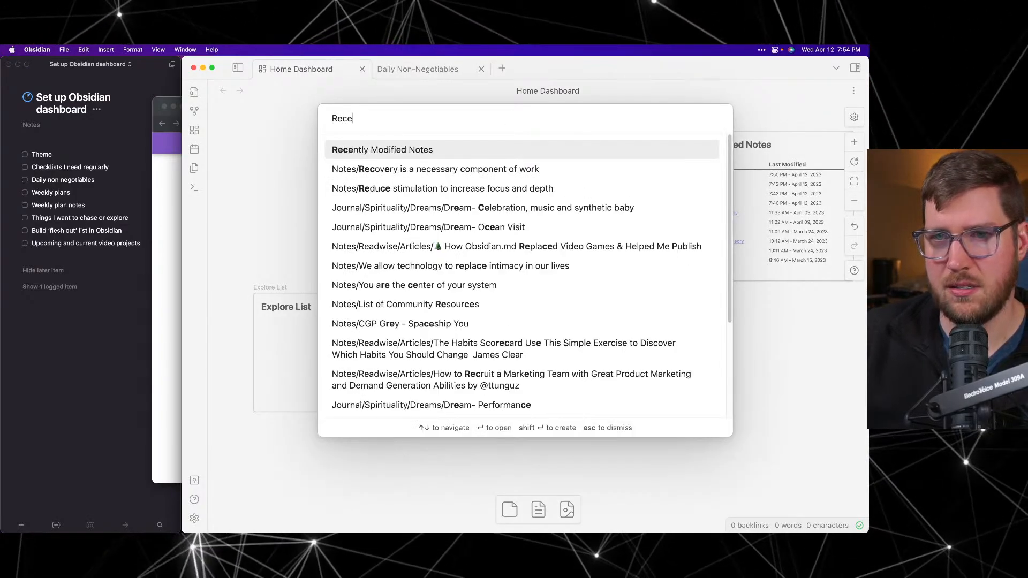
pyautogui.write('nt Sources')
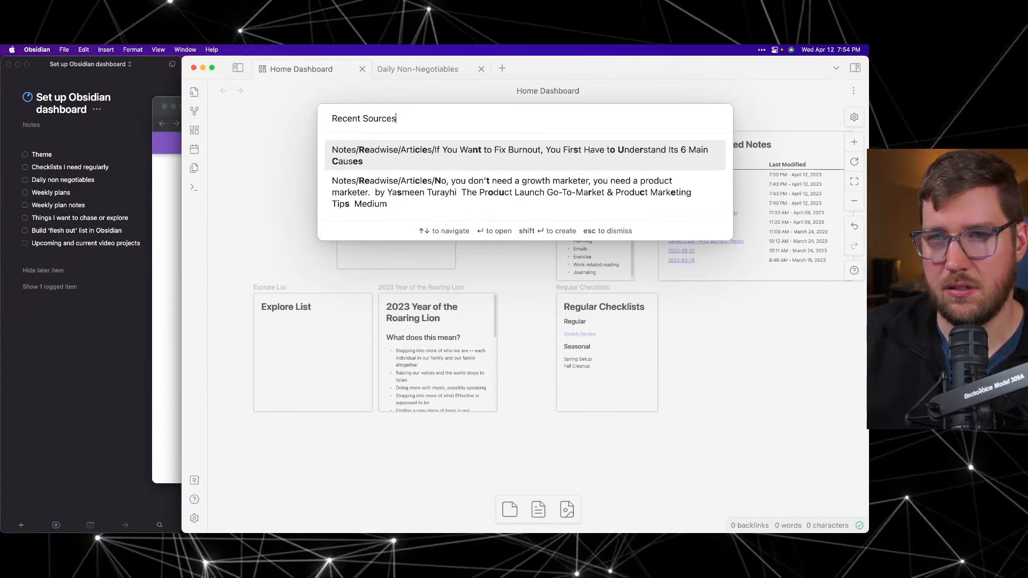
pyautogui.write(' from Readwise')
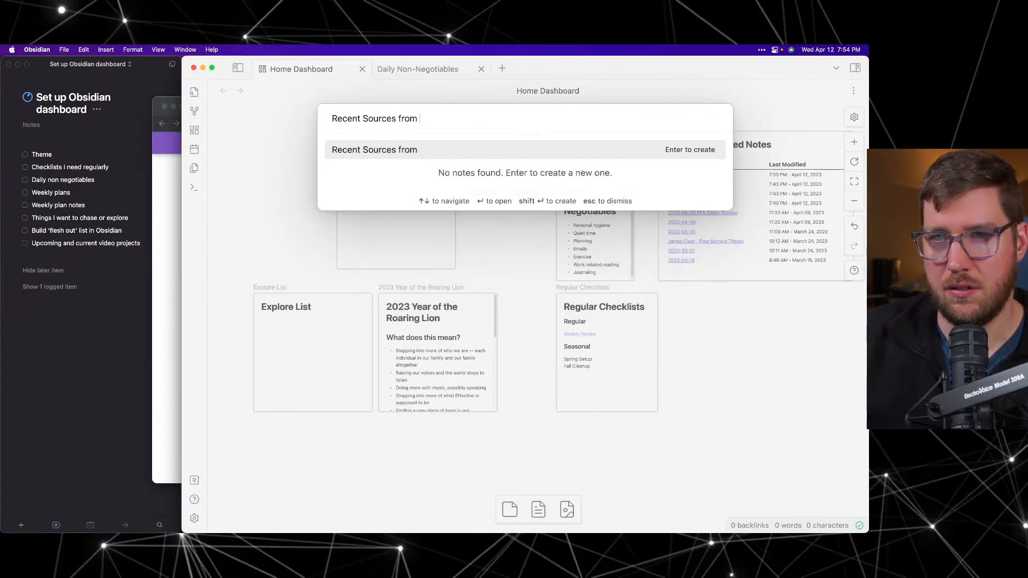
pyautogui.press('BackSpace')
pyautogui.press('BackSpace')
pyautogui.press('BackSpace')
pyautogui.press('BackSpace')
pyautogui.press('BackSpace')
pyautogui.press('BackSpace')
pyautogui.press('BackSpace')
pyautogui.press('BackSpace')
pyautogui.press('BackSpace')
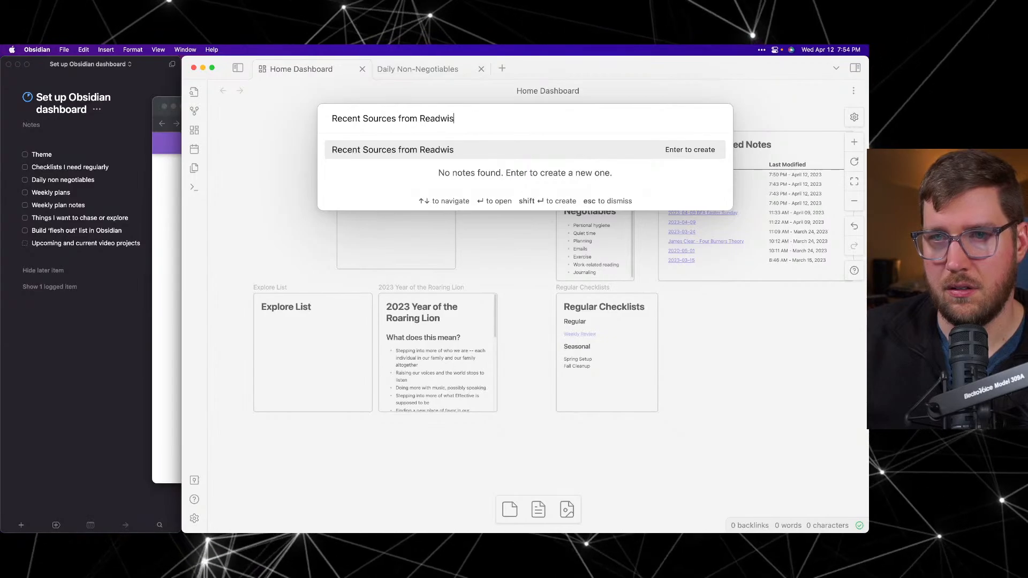
pyautogui.press('BackSpace')
pyautogui.press('BackSpace')
pyautogui.press('BackSpace')
pyautogui.press('BackSpace')
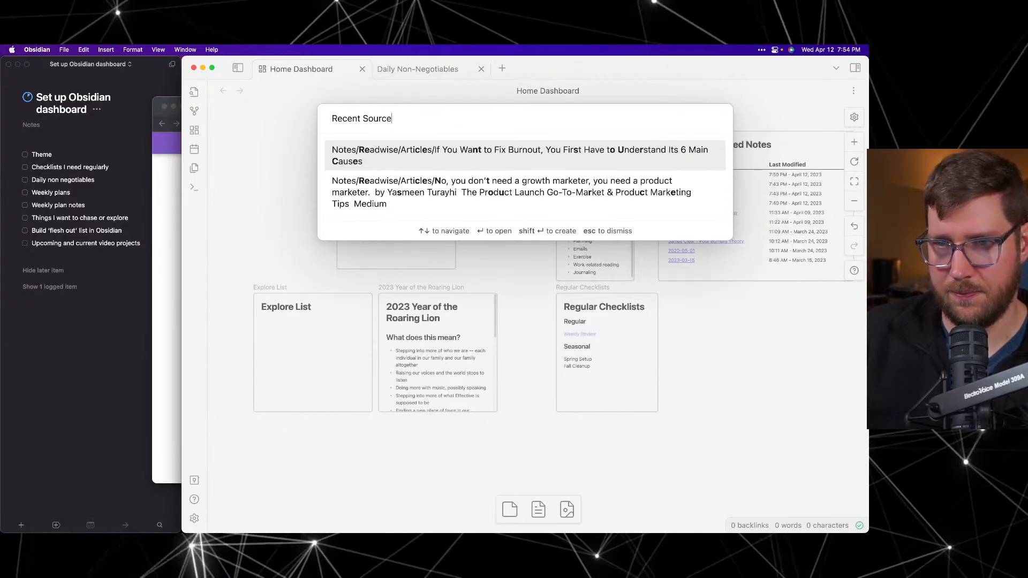
pyautogui.write('Notes')
pyautogui.press('Return')
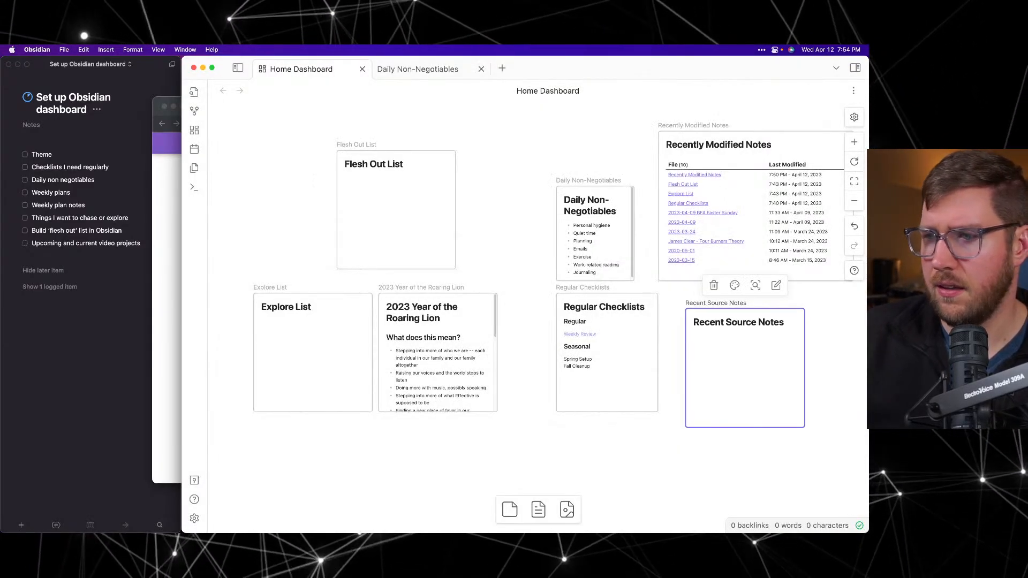
# Step: Copy the Dataview query from Recently Modified Notes into the Recent Source Notes card, using file.ctime in place of file.mtime
pyautogui.click(752, 181)
pyautogui.click(749, 167)
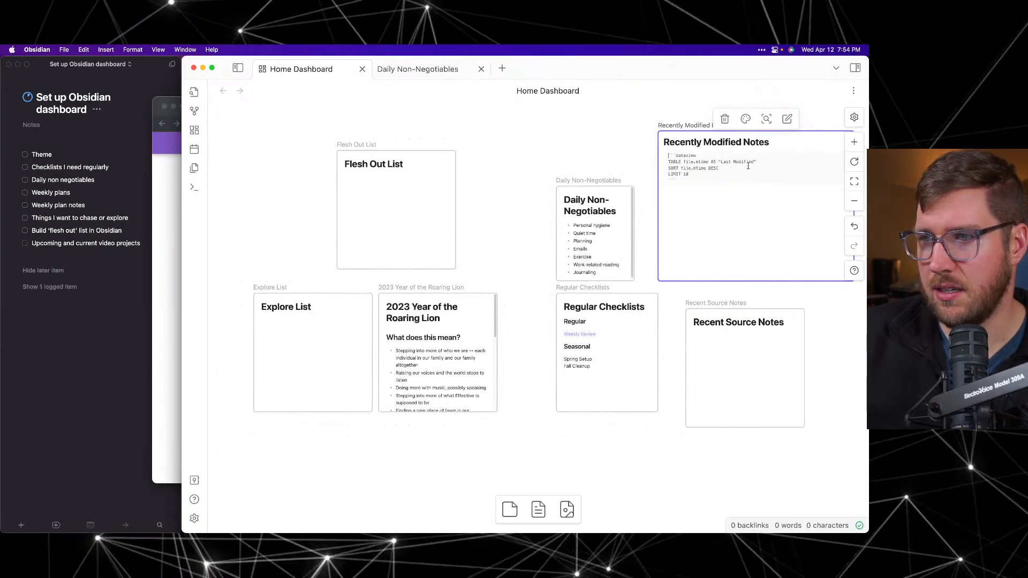
pyautogui.moveTo(693, 180); pyautogui.dragTo(666, 158)
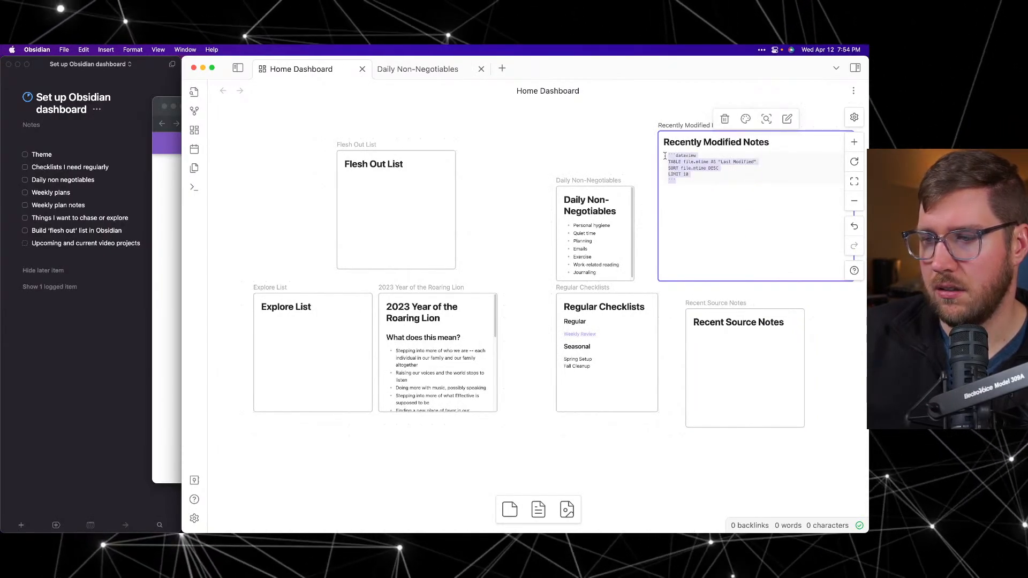
pyautogui.click(754, 382)
pyautogui.click(714, 339)
pyautogui.write('```dataview TABLE file.mtime AS "Last Modified" SORT file.mtime DESC LIMIT 10 ```')
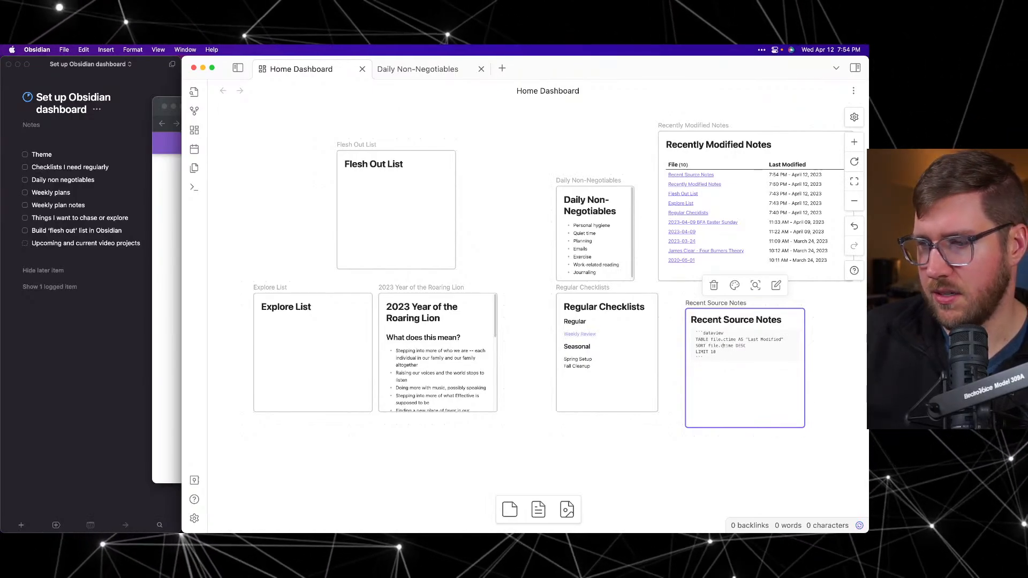
# Step: Add a FROM "source" line above the SORT line of the Recent Source Notes query and render the card
pyautogui.press('Return')
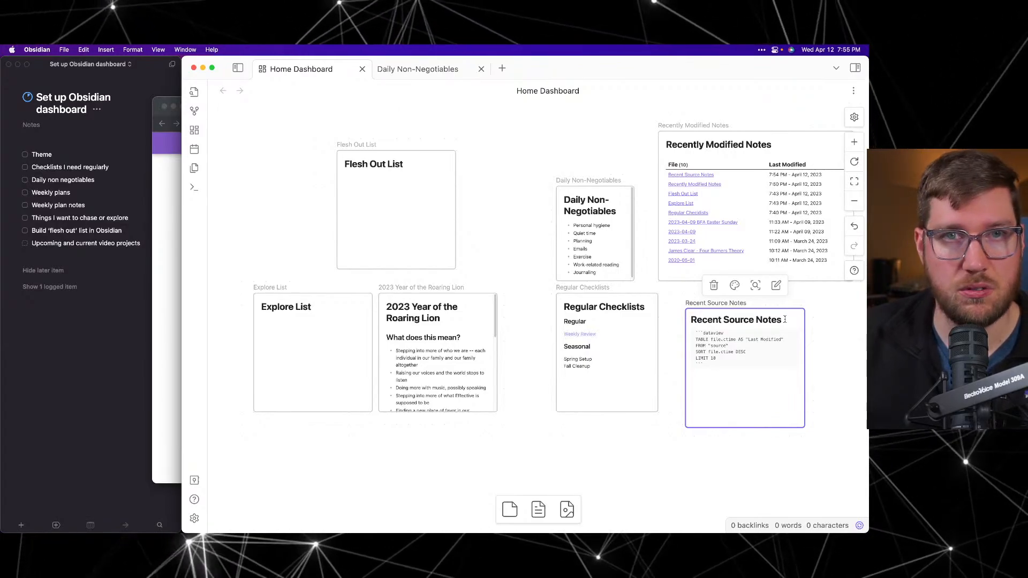
pyautogui.click(840, 329)
pyautogui.click(770, 323)
pyautogui.doubleClick(771, 322)
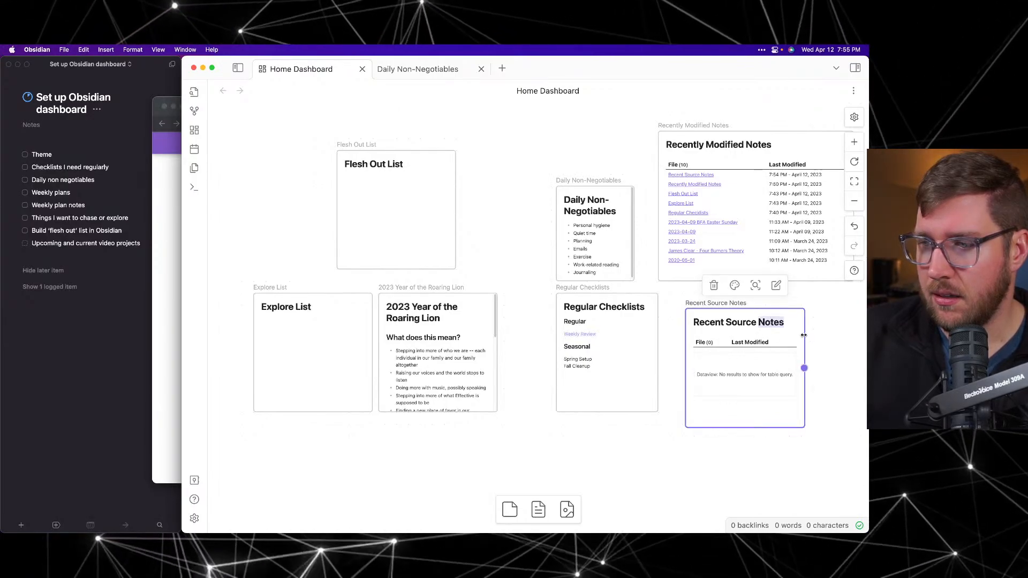
pyautogui.click(832, 324)
# Step: Change the Recent Source Notes query's FROM value to "#source" and check the tag's name in the vault's tag list
pyautogui.doubleClick(767, 374)
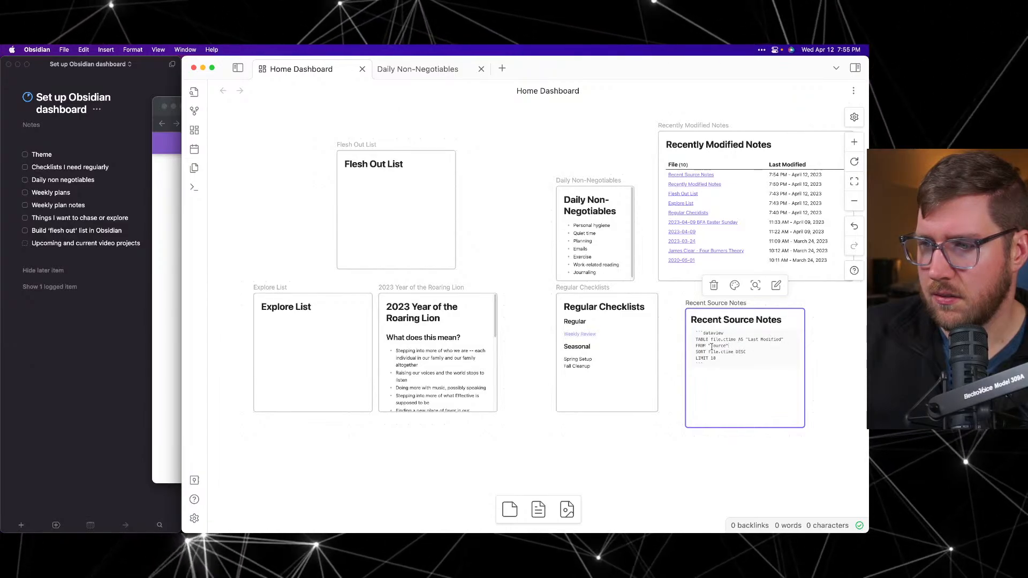
pyautogui.click(833, 356)
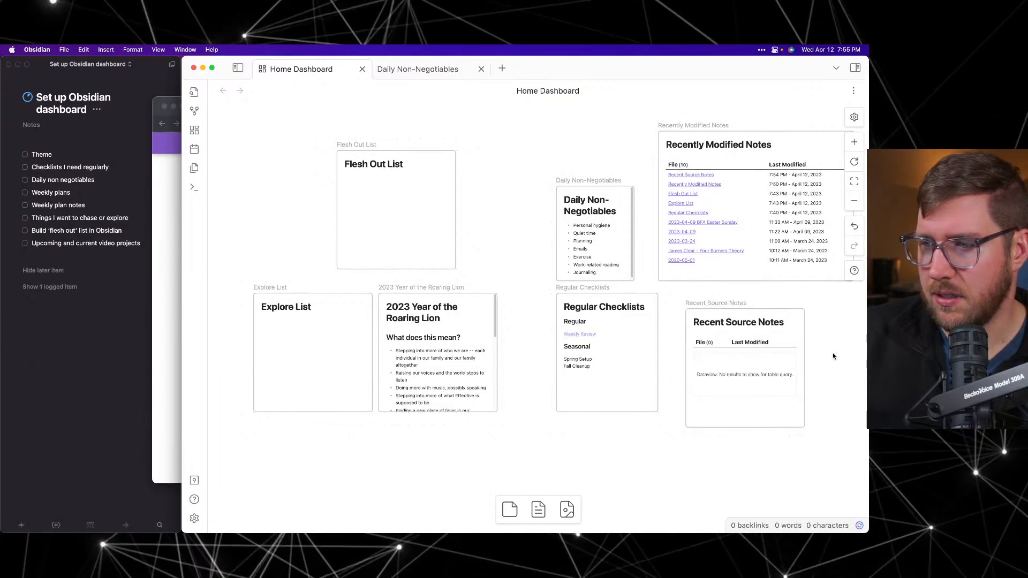
pyautogui.click(855, 68)
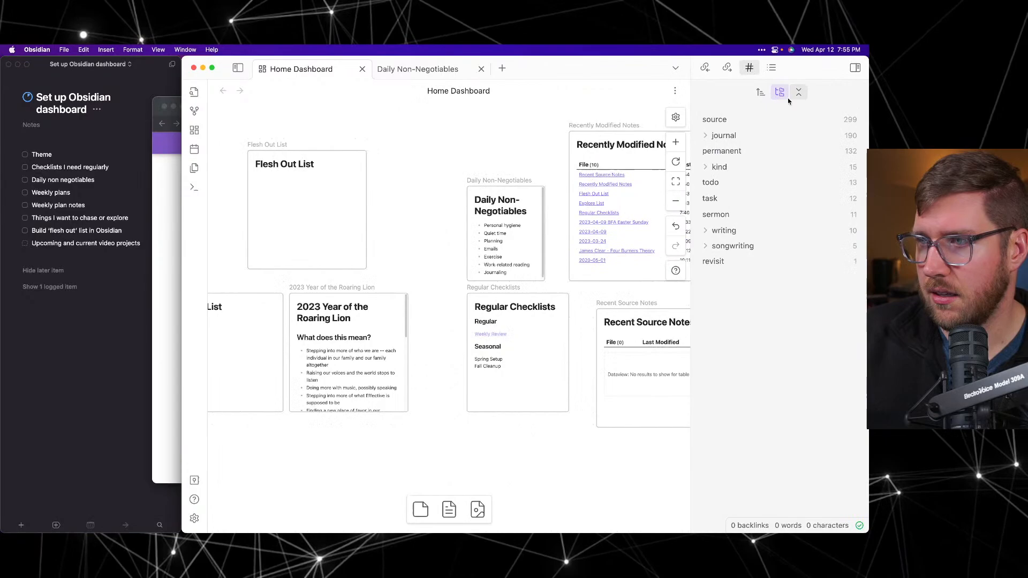
pyautogui.click(855, 68)
# Step: Remove the LIMIT and SORT lines from the Recent Source Notes card's Dataview query
pyautogui.click(168, 190)
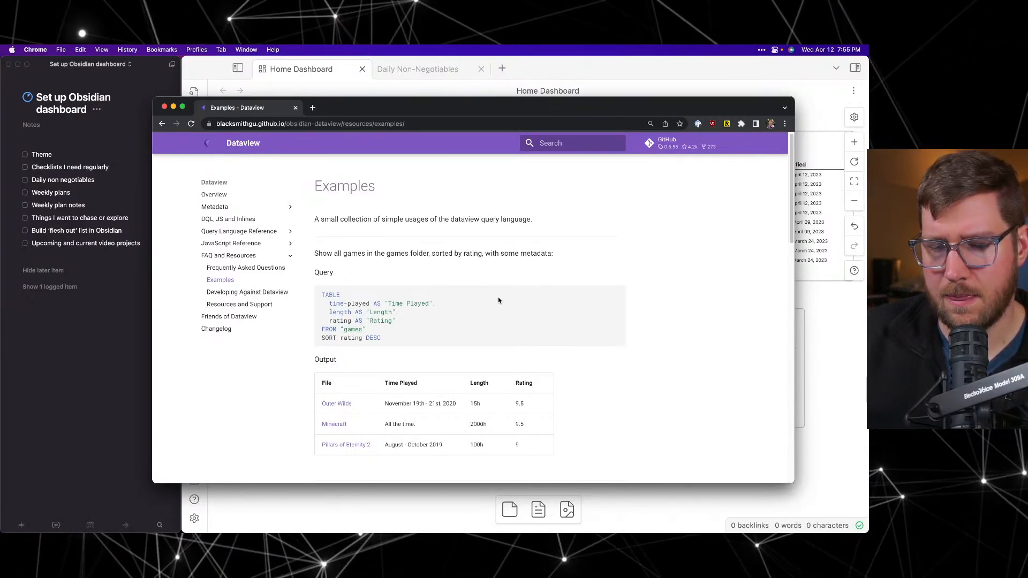
pyautogui.press('super+Tab')
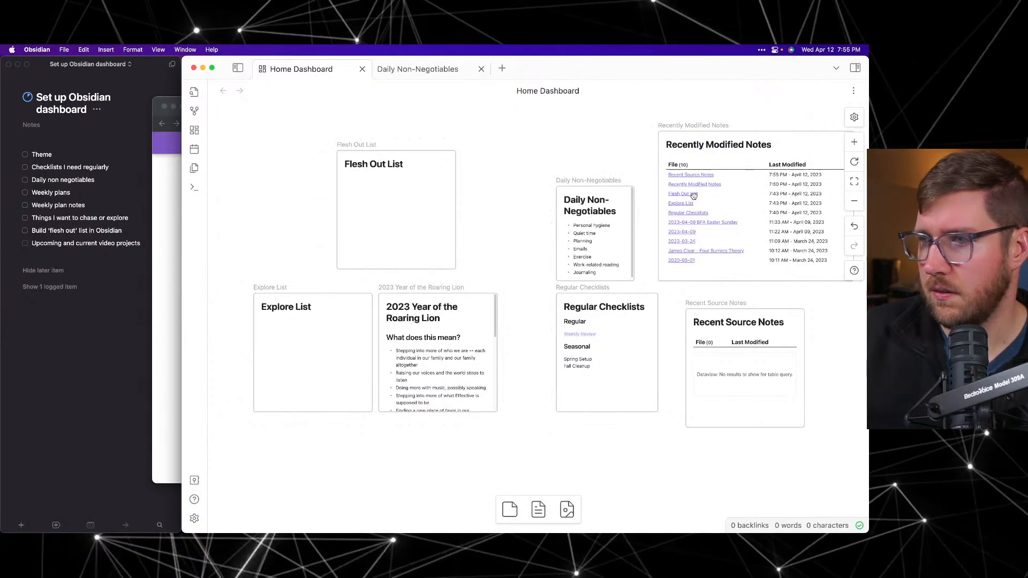
pyautogui.click(715, 396)
pyautogui.click(729, 367)
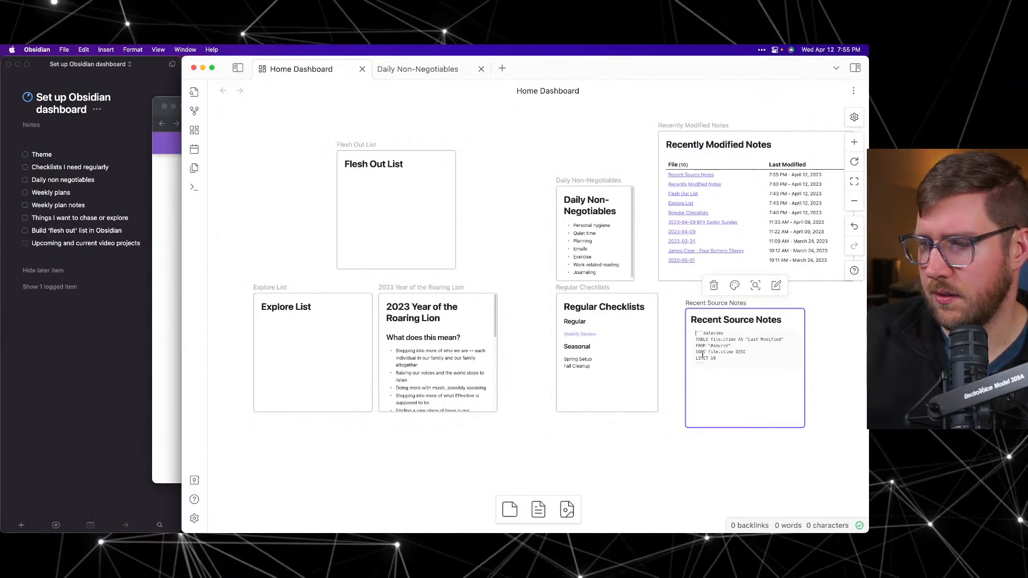
pyautogui.press('BackSpace')
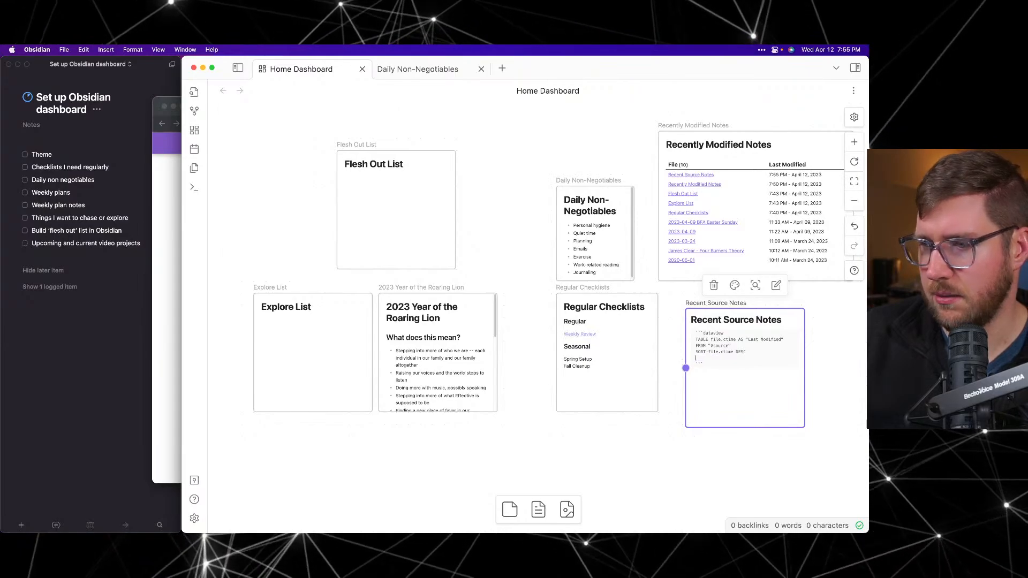
pyautogui.click(673, 354)
pyautogui.doubleClick(720, 365)
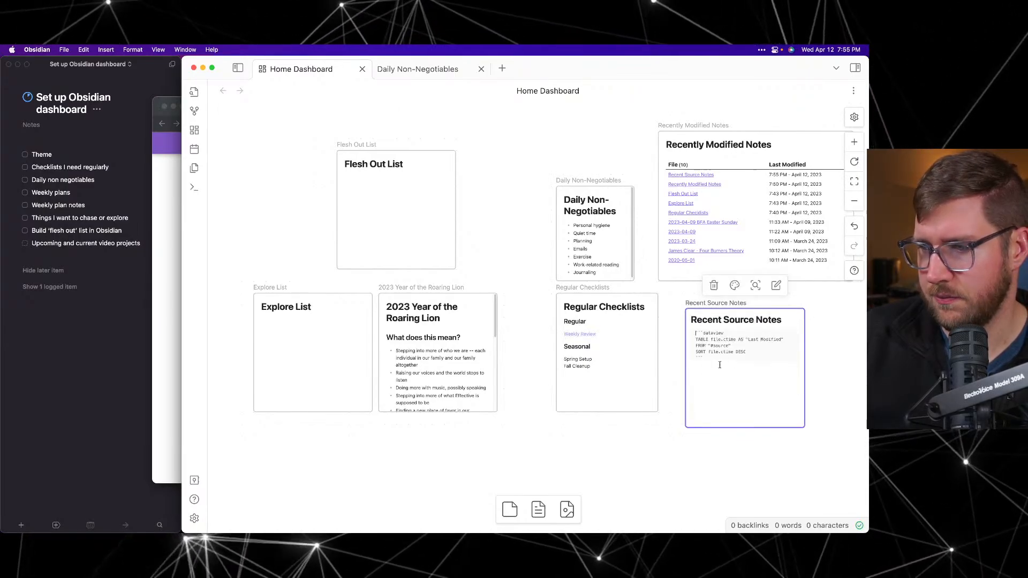
pyautogui.tripleClick(723, 354)
pyautogui.press('BackSpace')
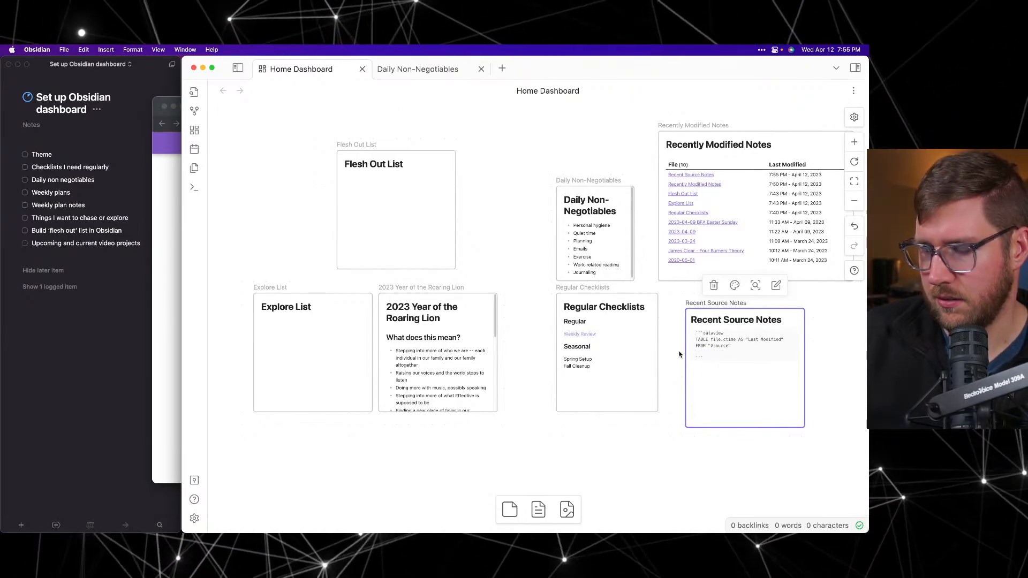
pyautogui.click(678, 344)
# Step: Replace the TABLE line of the Recent Source Notes query with LIST and render the card
pyautogui.doubleClick(755, 380)
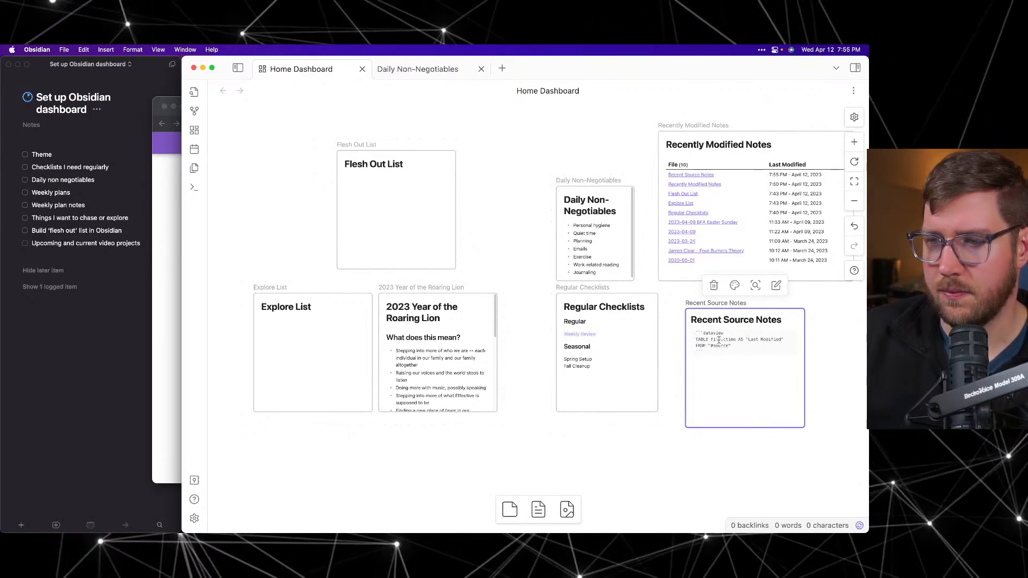
pyautogui.moveTo(710, 340); pyautogui.dragTo(782, 340)
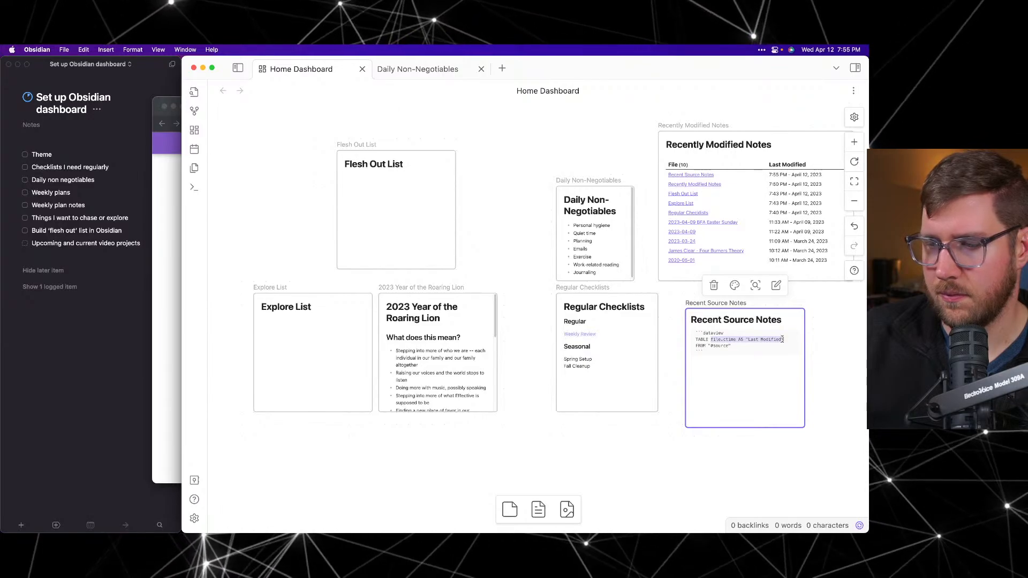
pyautogui.press('BackSpace')
pyautogui.press('super+BackSpace')
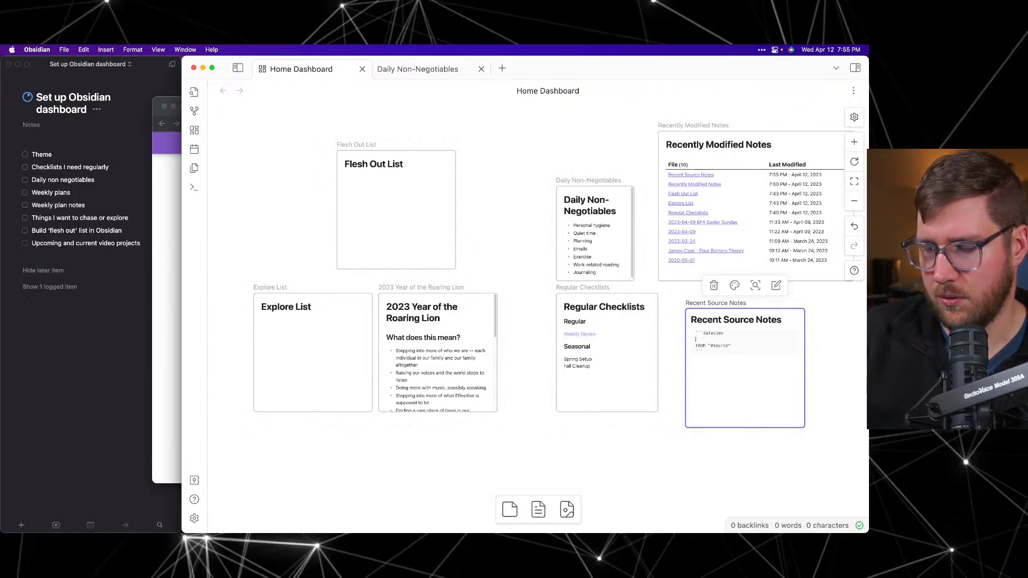
pyautogui.write('LIST')
pyautogui.click(826, 338)
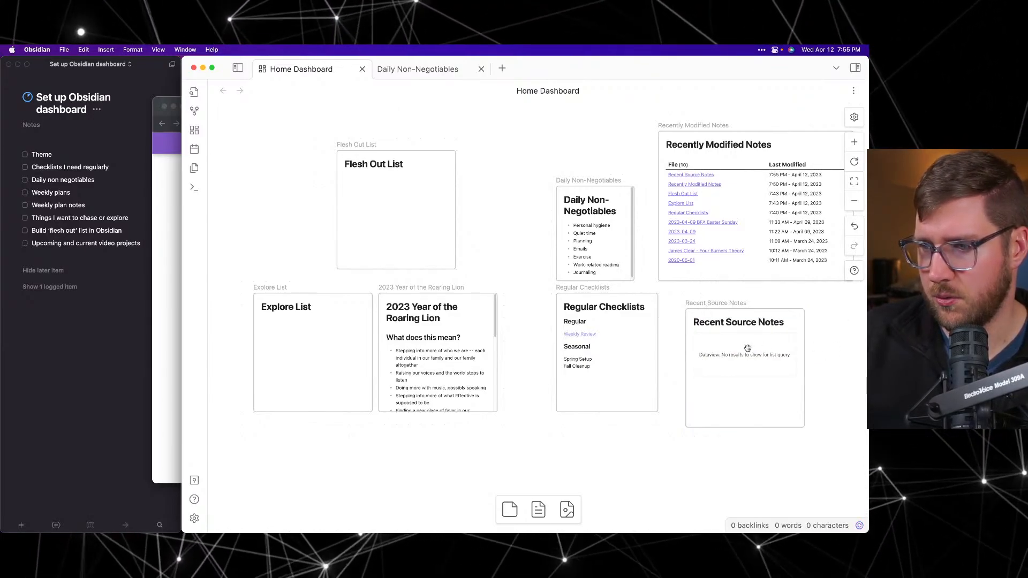
# Step: Change the FROM value of the Recent Source Notes query to "source", without the hash sign
pyautogui.doubleClick(744, 347)
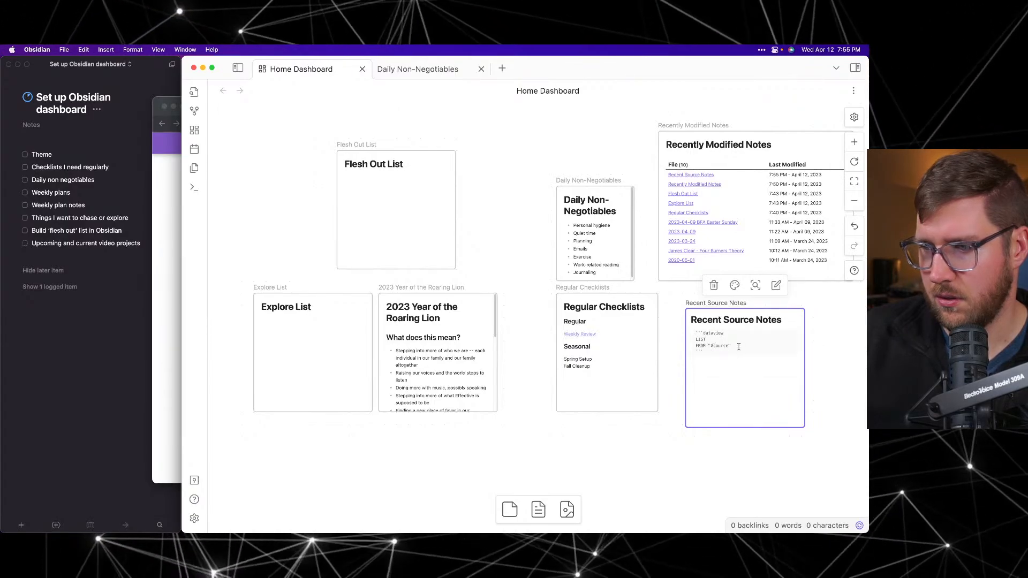
pyautogui.click(837, 329)
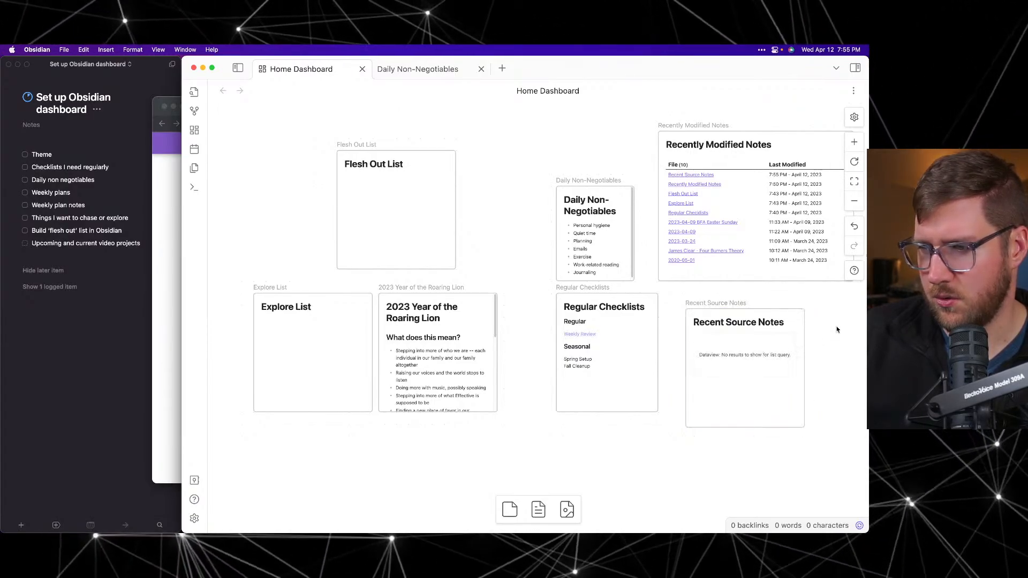
pyautogui.doubleClick(771, 352)
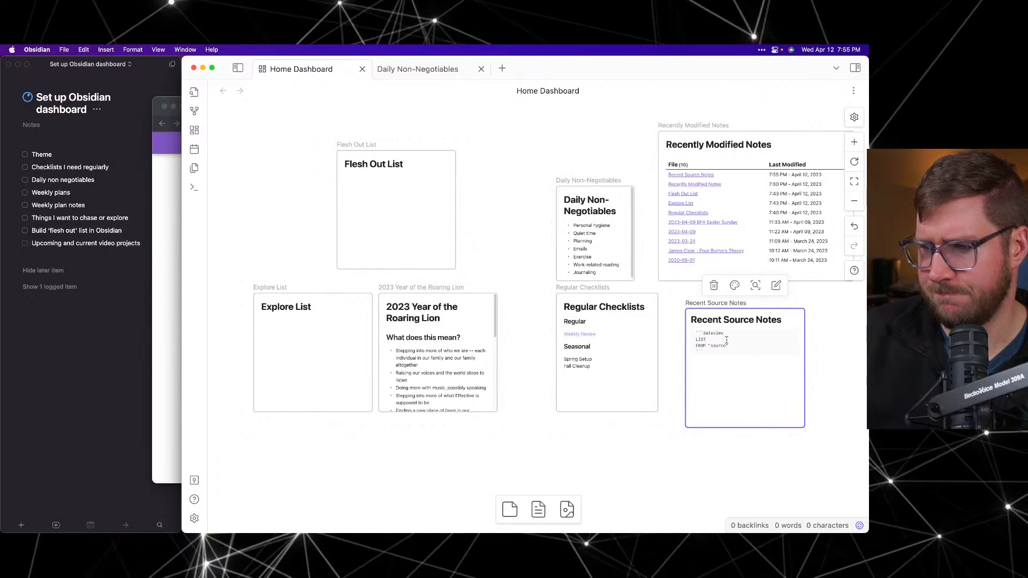
# Step: Search the vault for notes tagged source from the tag list, clear the search and hide both sidebars
pyautogui.click(855, 67)
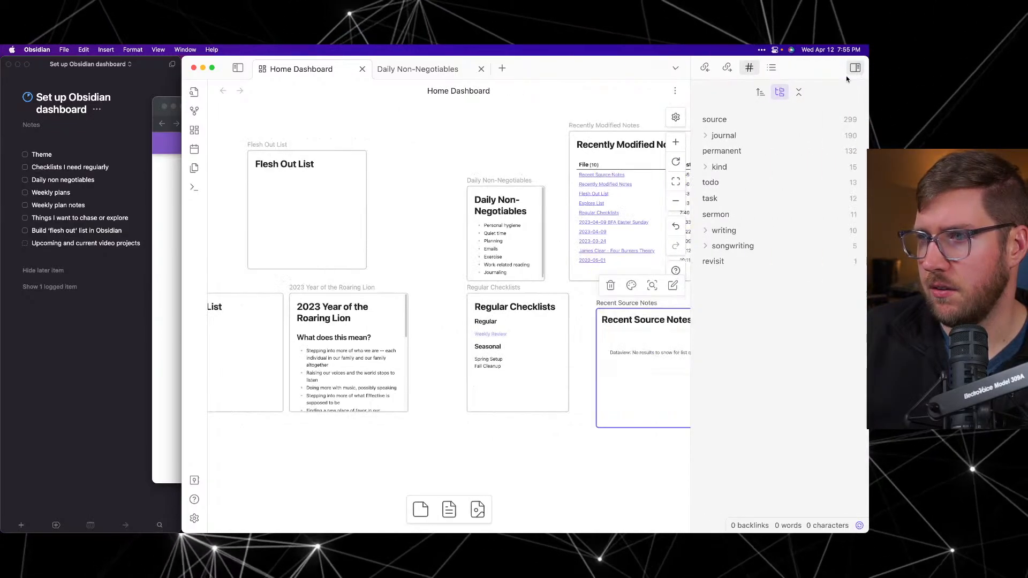
pyautogui.click(753, 123)
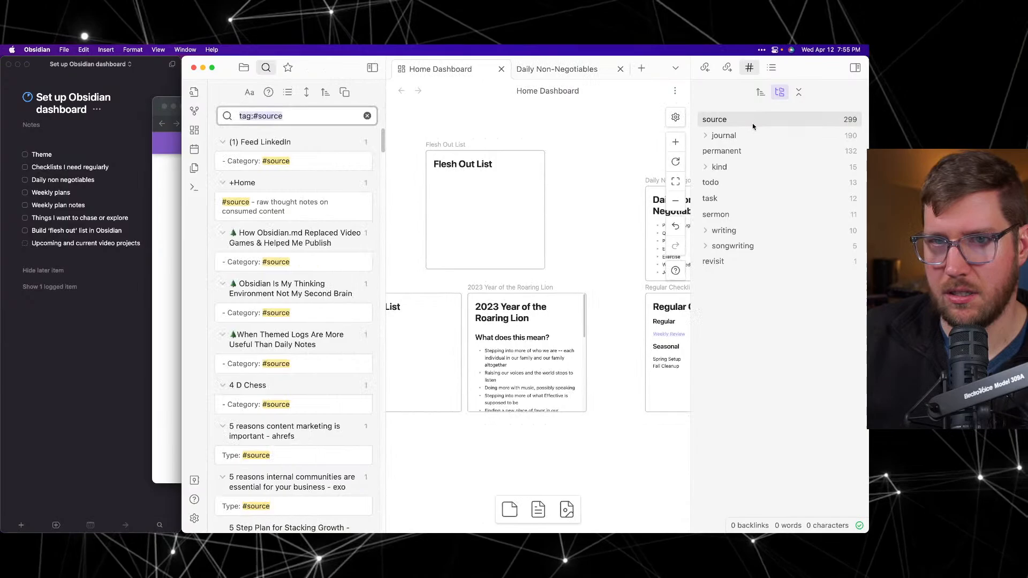
pyautogui.click(368, 116)
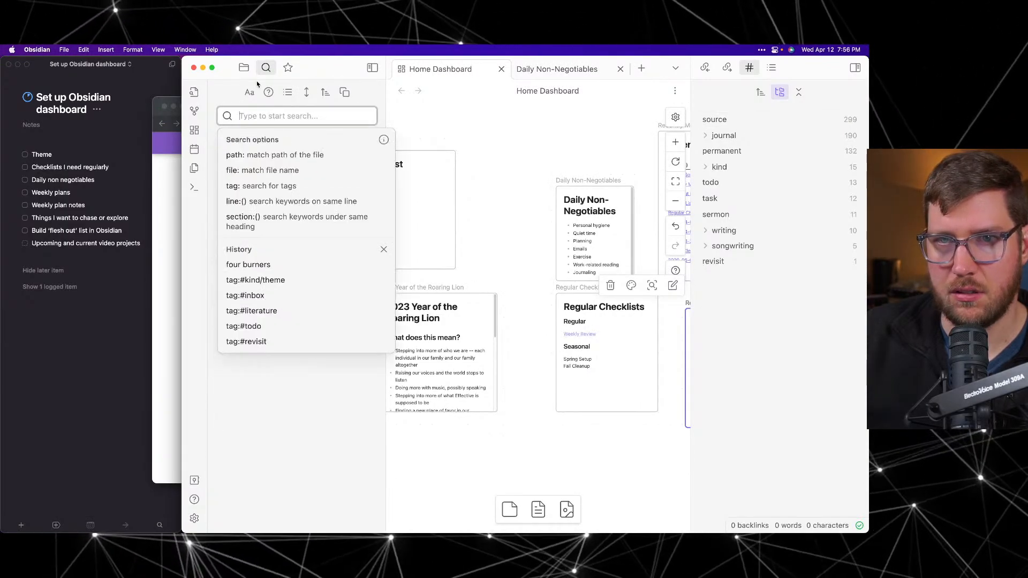
pyautogui.click(373, 68)
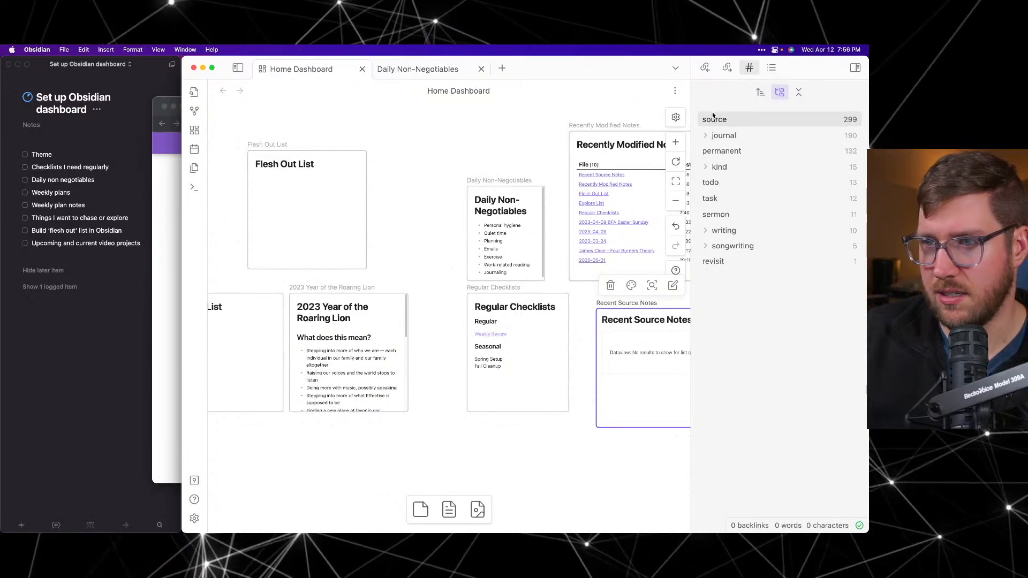
pyautogui.click(855, 68)
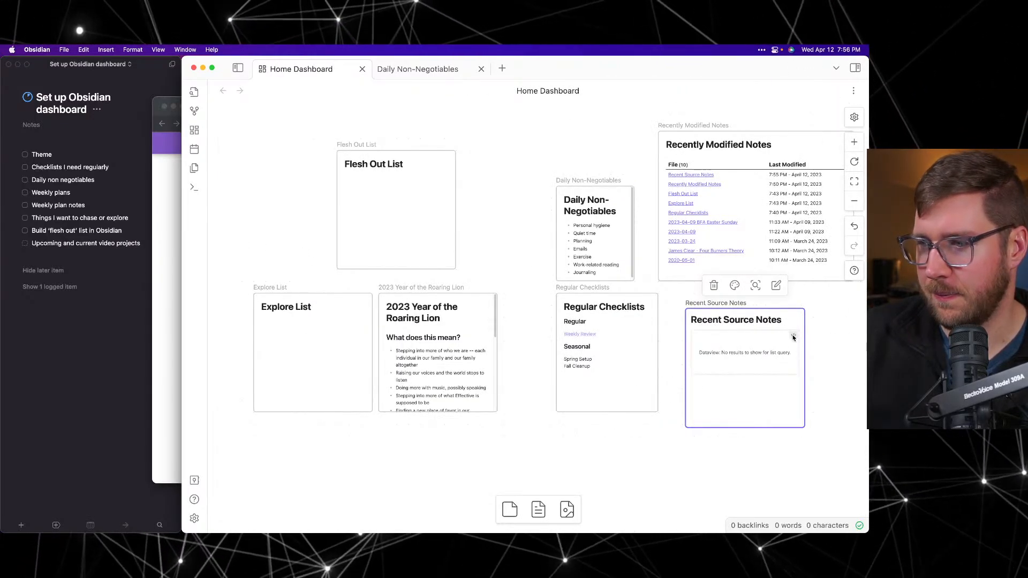
# Step: Look up the tag source syntax in the Dataview reference and set the Recent Source Notes query's FROM value to #source without quotes
pyautogui.click(793, 337)
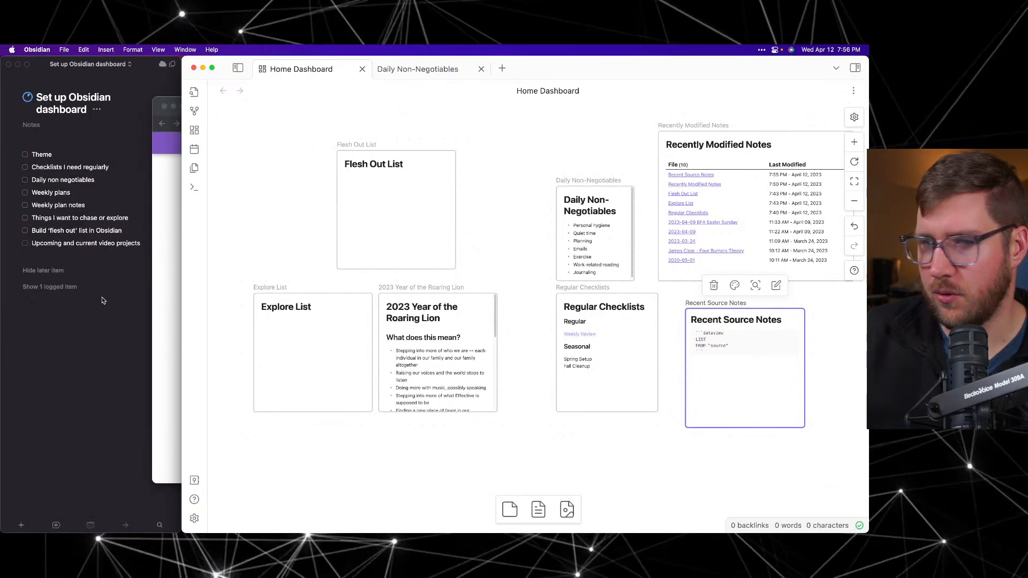
pyautogui.click(169, 278)
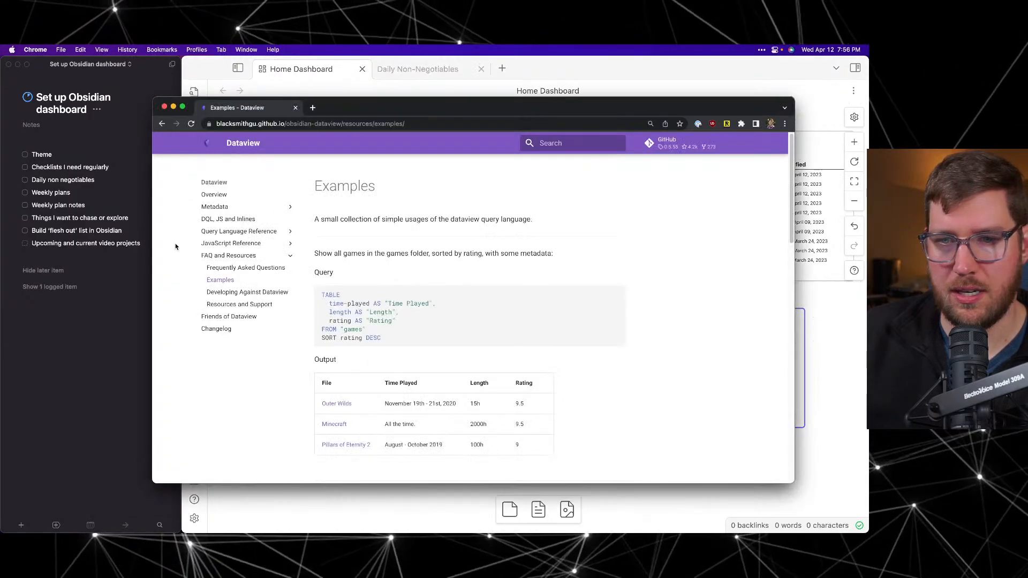
pyautogui.click(233, 232)
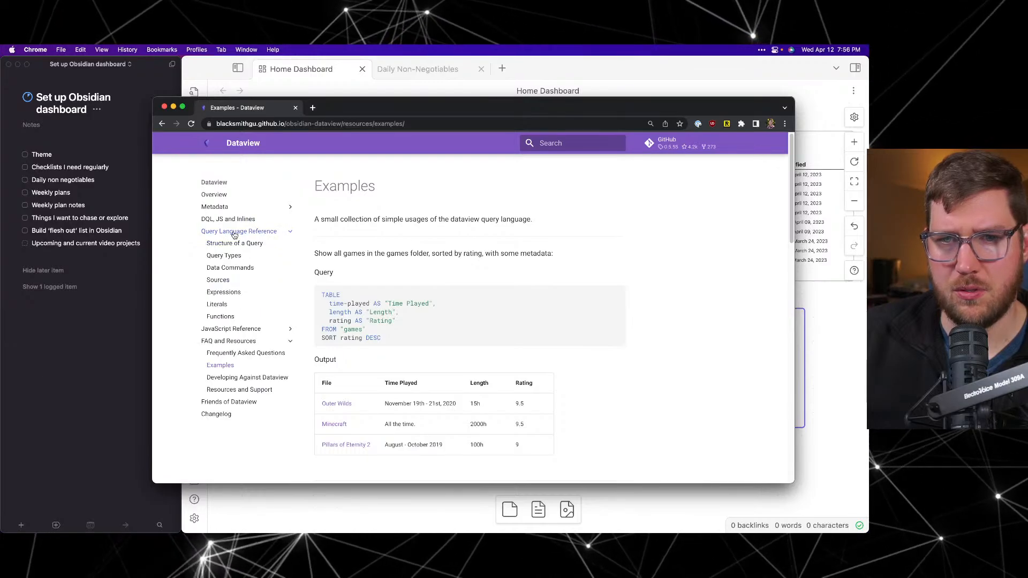
pyautogui.click(220, 281)
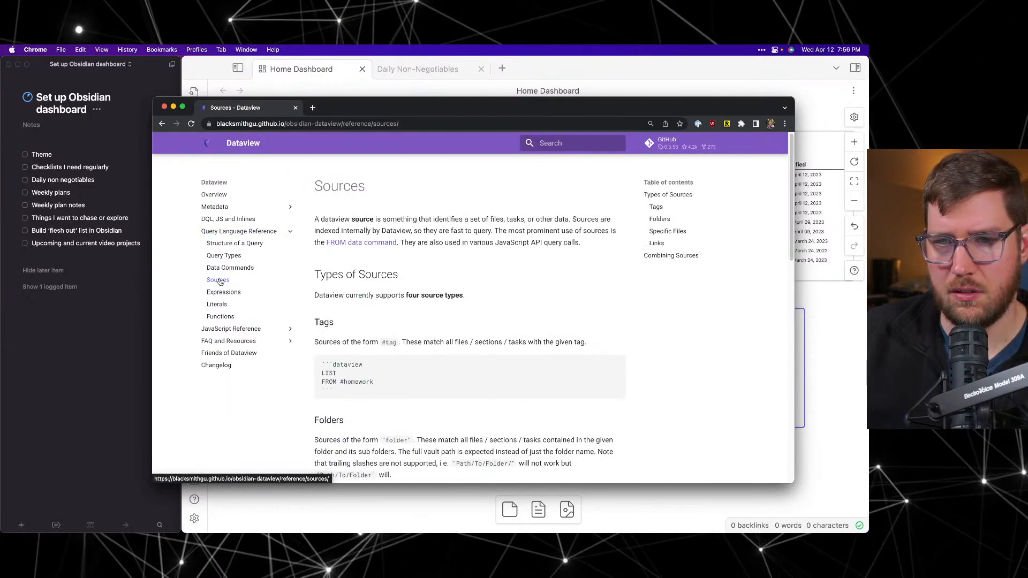
pyautogui.click(624, 80)
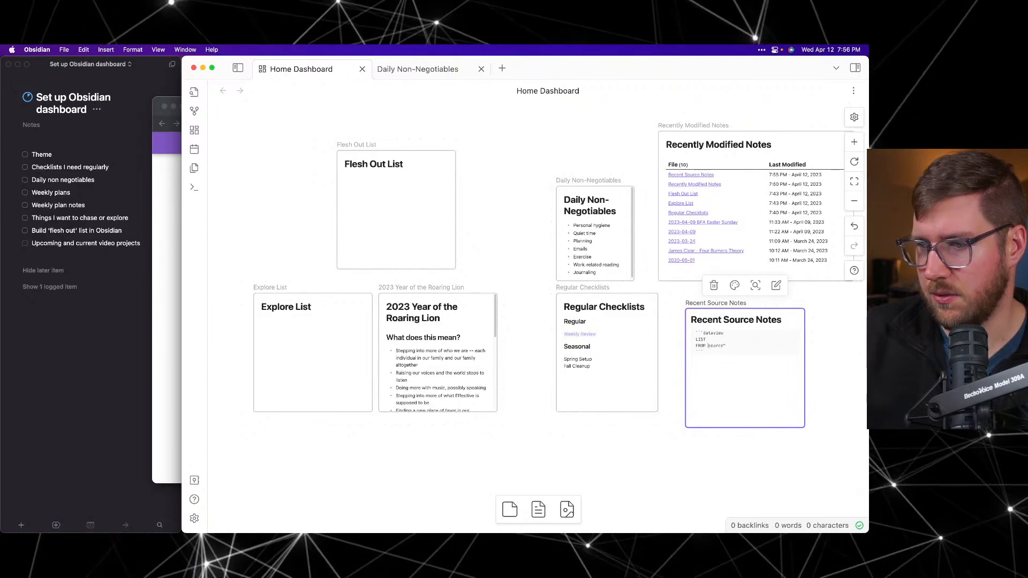
pyautogui.write('#')
pyautogui.press('super+Right')
pyautogui.press('BackSpace')
pyautogui.press('Escape')
pyautogui.press('Escape')
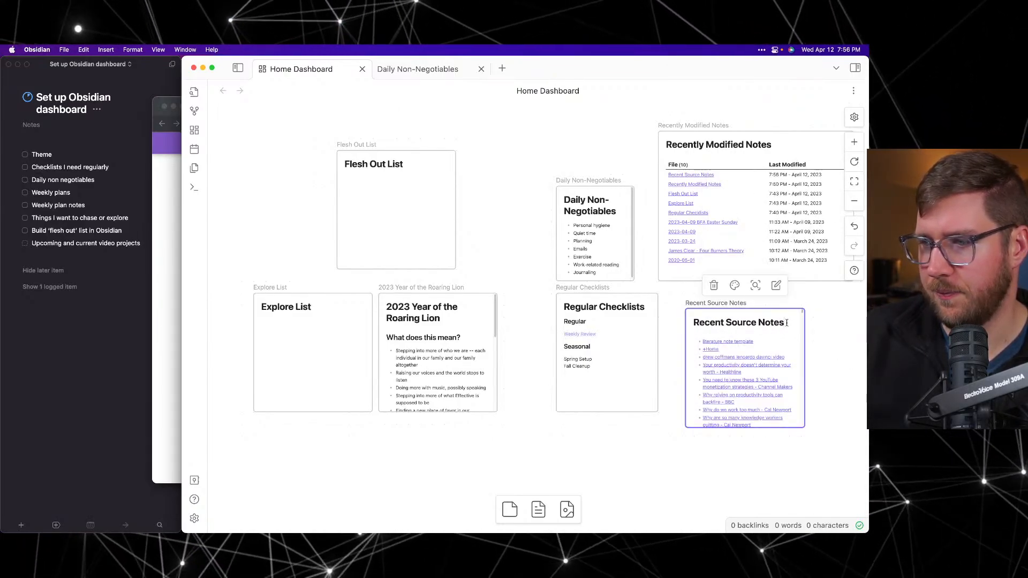
# Step: Add SORT file.ctime DESC and LIMIT 10 to the Recent Source Notes query and widen the card
pyautogui.click(737, 339)
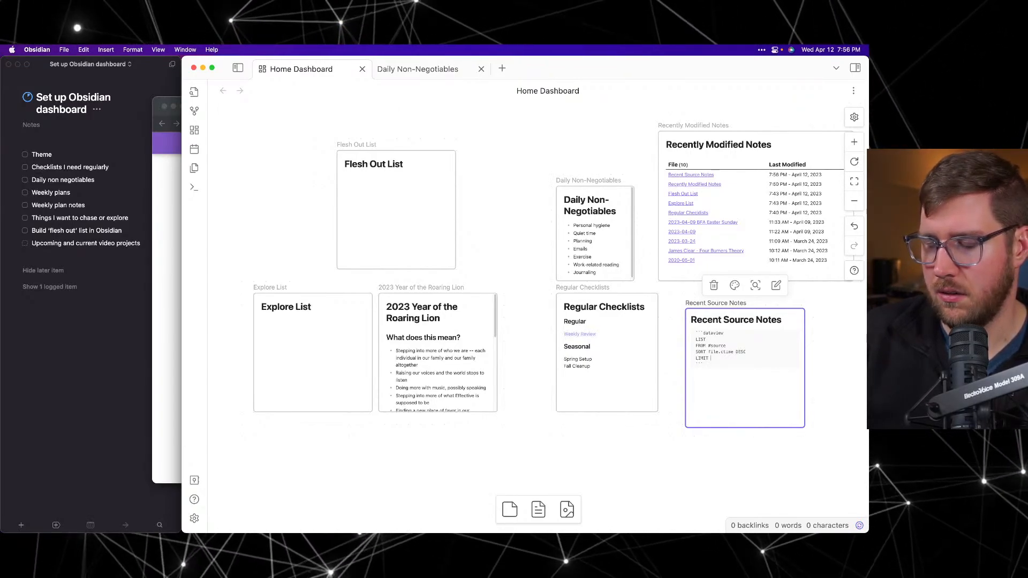
pyautogui.write('10')
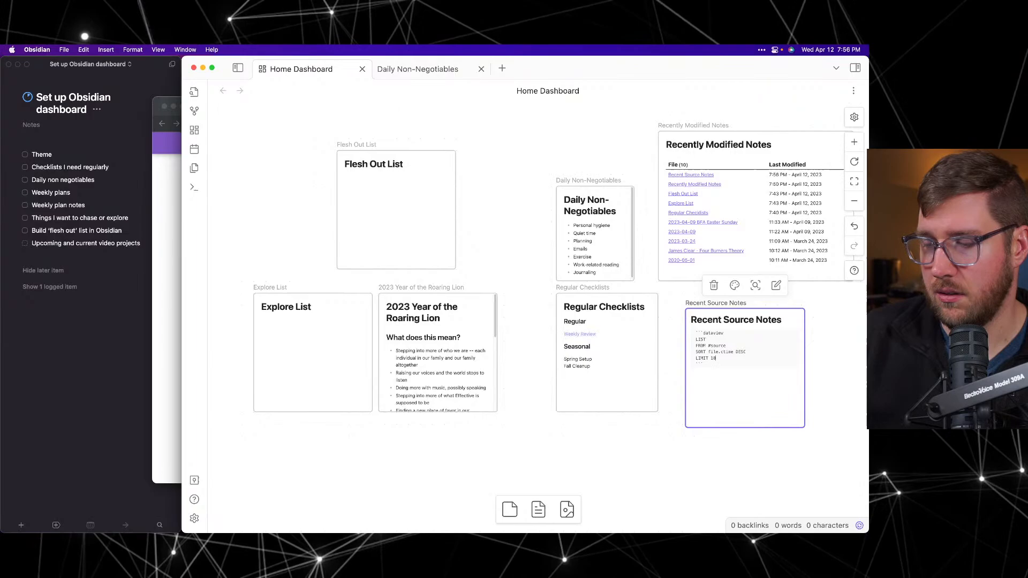
pyautogui.click(833, 315)
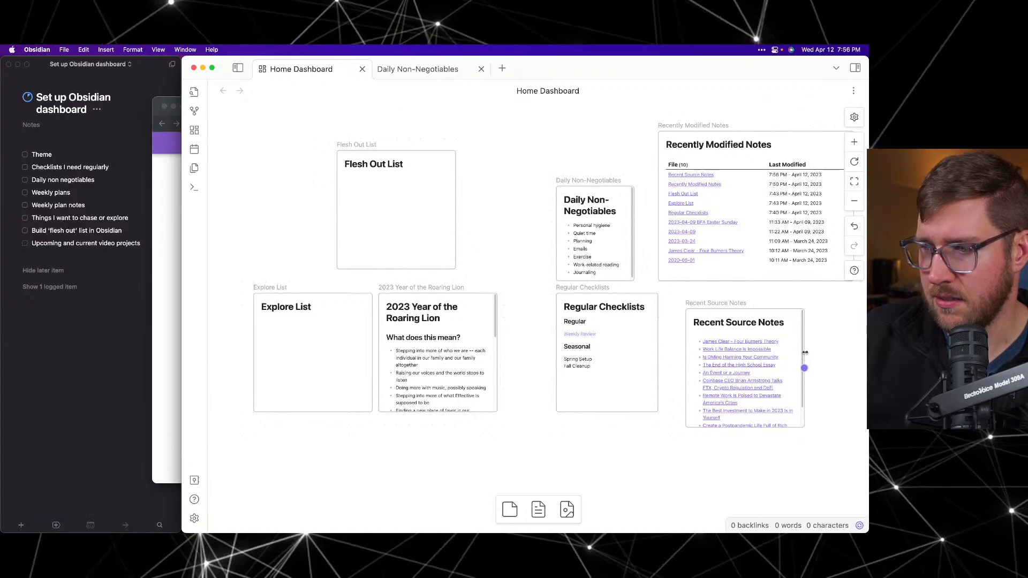
pyautogui.moveTo(804, 352)
pyautogui.mouseDown()
pyautogui.moveTo(857, 357)
pyautogui.moveTo(798, 357)
pyautogui.mouseUp()
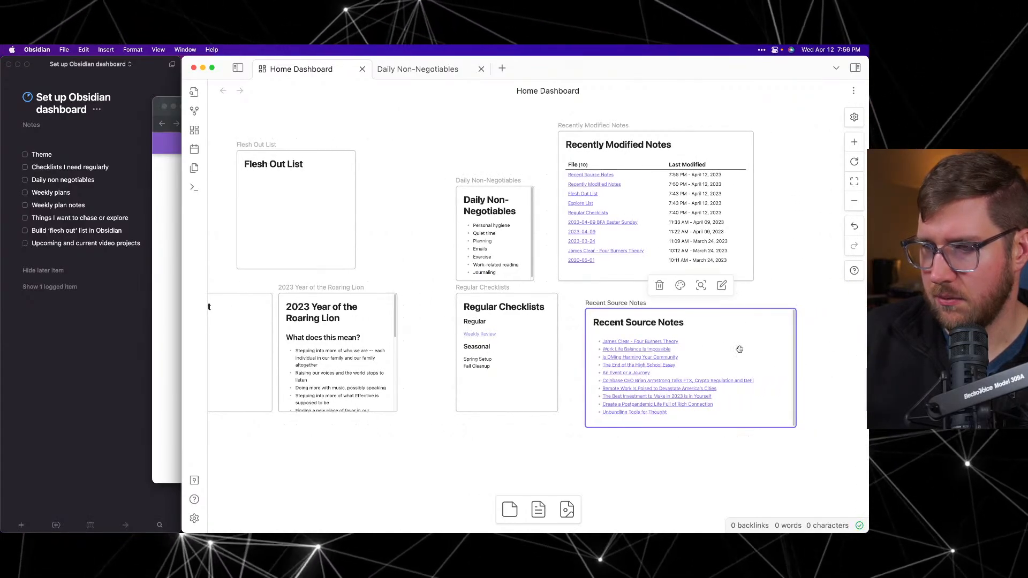
# Step: Replace LIST in the Recent Source Notes query with TABLE file.ctime AS "Created", following the Recently Modified Notes query's syntax
pyautogui.doubleClick(736, 324)
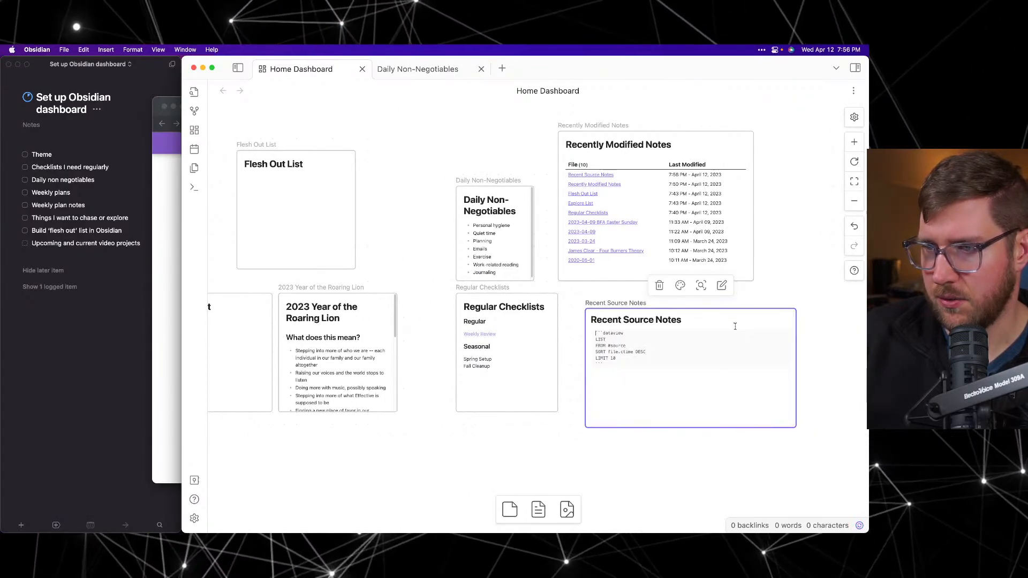
pyautogui.click(668, 204)
pyautogui.doubleClick(741, 155)
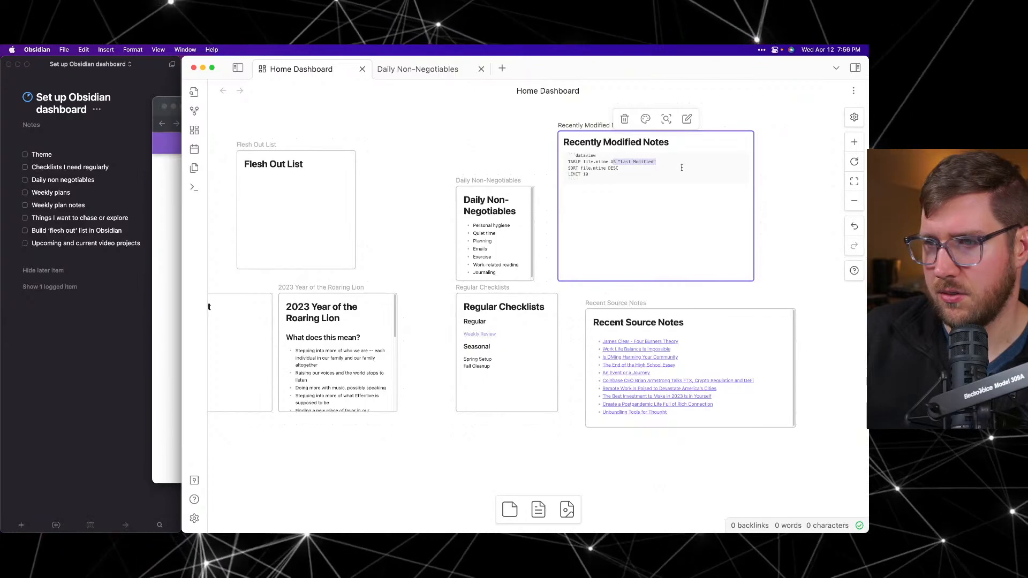
pyautogui.click(765, 232)
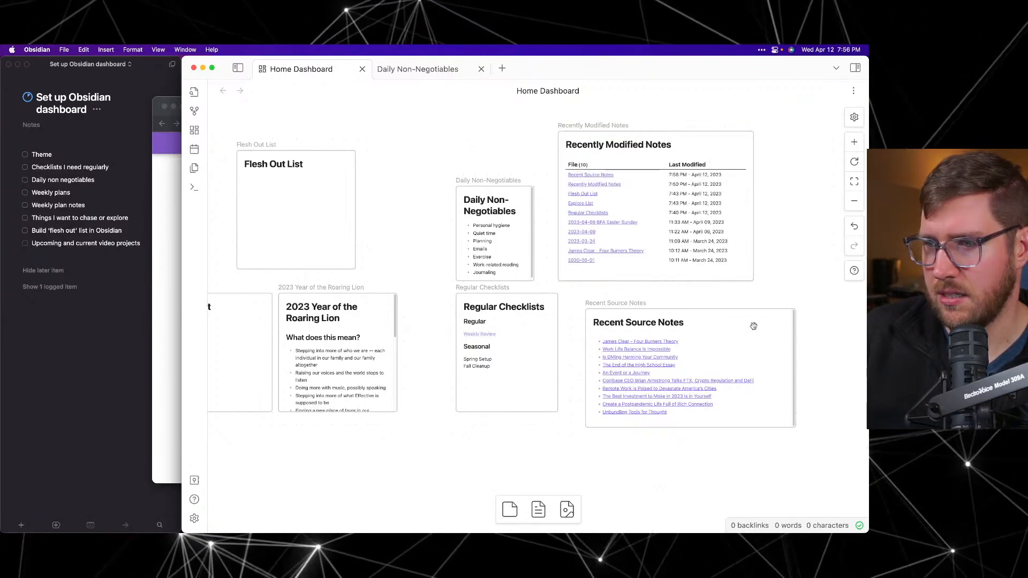
pyautogui.doubleClick(780, 342)
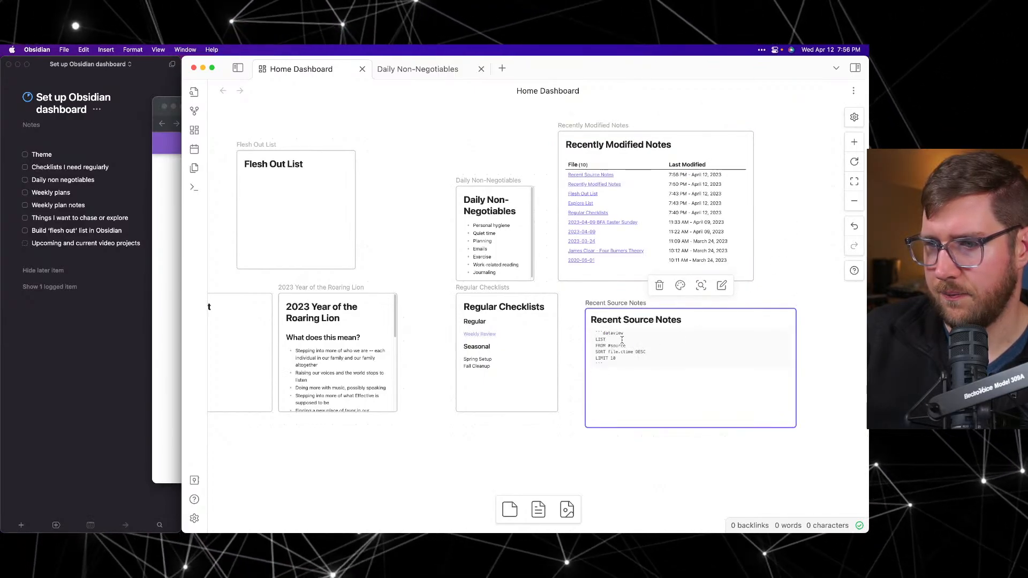
pyautogui.write('TABLE f')
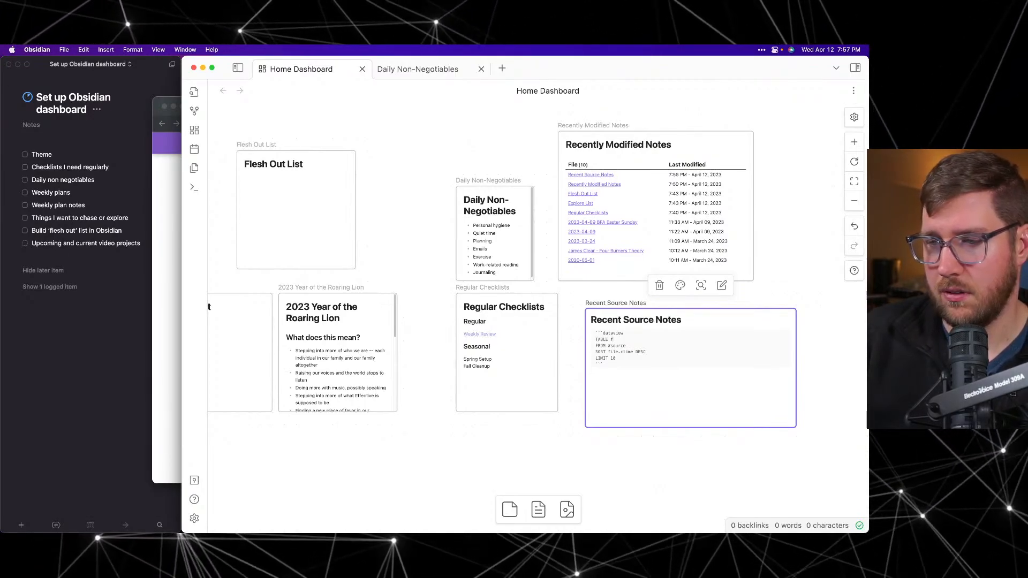
pyautogui.write('ile.ctime')
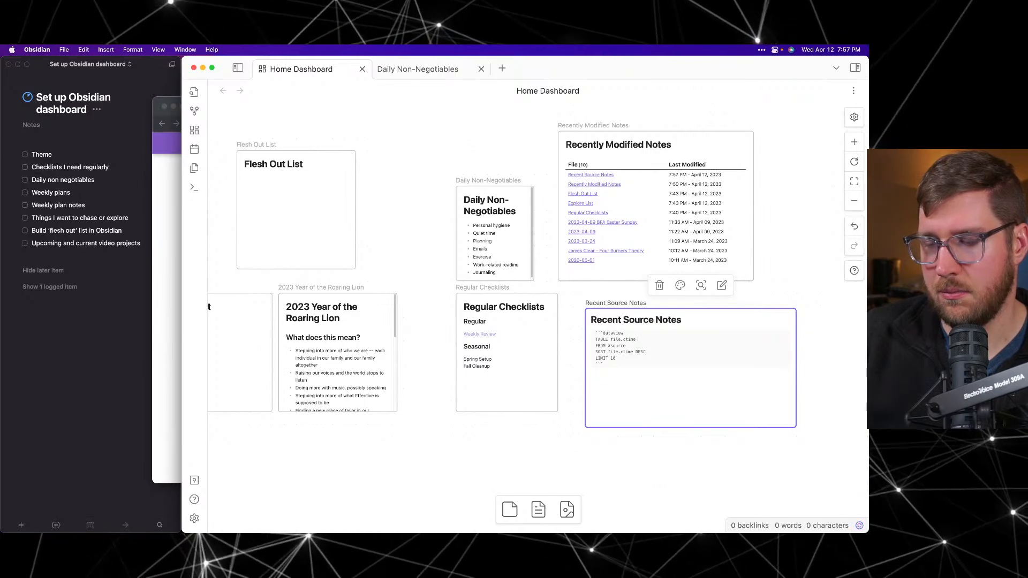
pyautogui.write(' AS "Created')
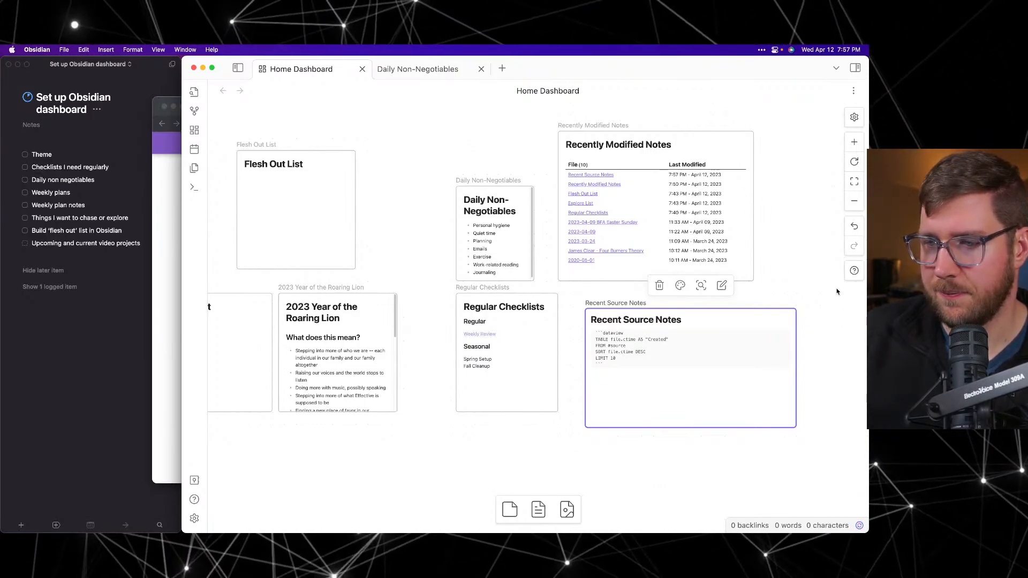
# Step: Finish editing the Recent Source Notes query and enlarge its card in width and height to fit all ten table rows
pyautogui.click(818, 280)
pyautogui.click(734, 327)
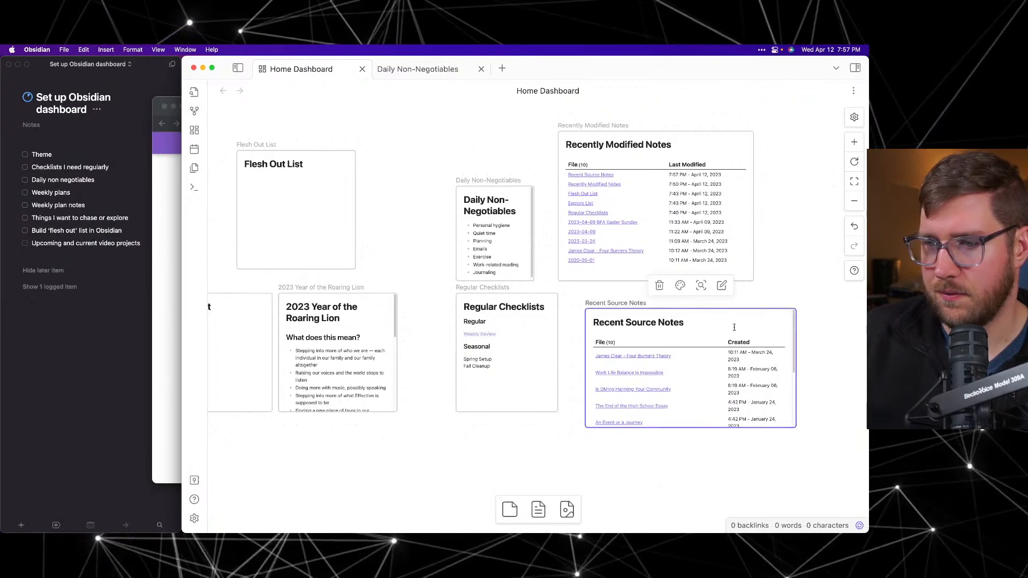
pyautogui.moveTo(798, 339); pyautogui.dragTo(830, 340)
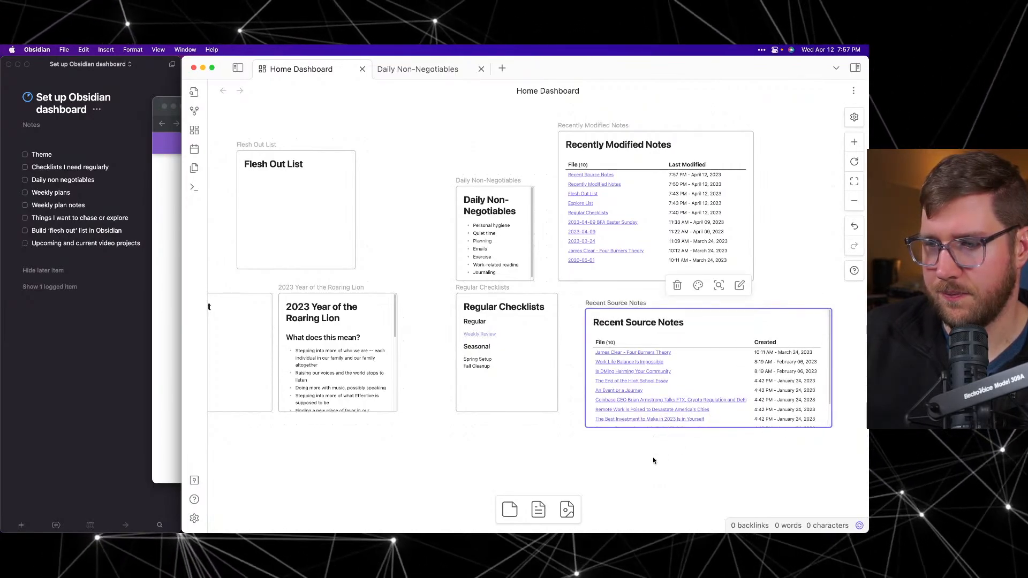
pyautogui.moveTo(698, 429); pyautogui.dragTo(694, 455)
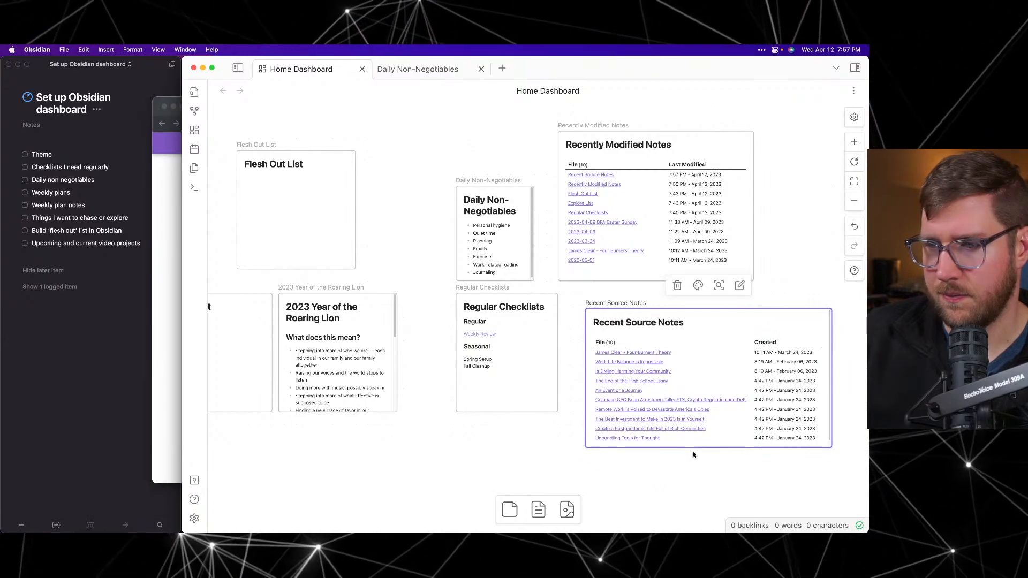
# Step: Move the Recent Source Notes card level with Regular Checklists and line up the Recently Modified Notes card with its left edge
pyautogui.moveTo(730, 315); pyautogui.dragTo(714, 298)
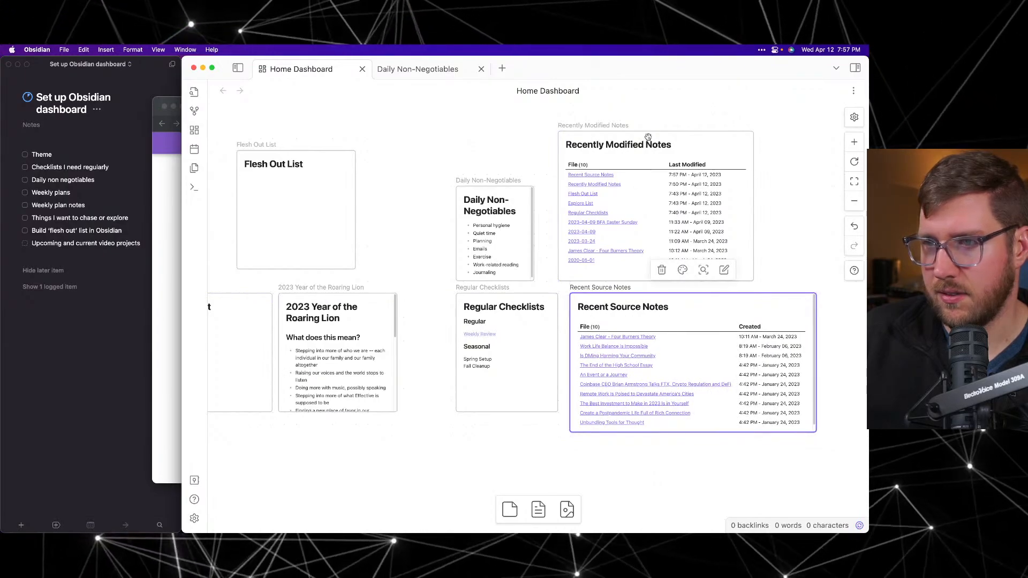
pyautogui.moveTo(648, 137); pyautogui.dragTo(660, 138)
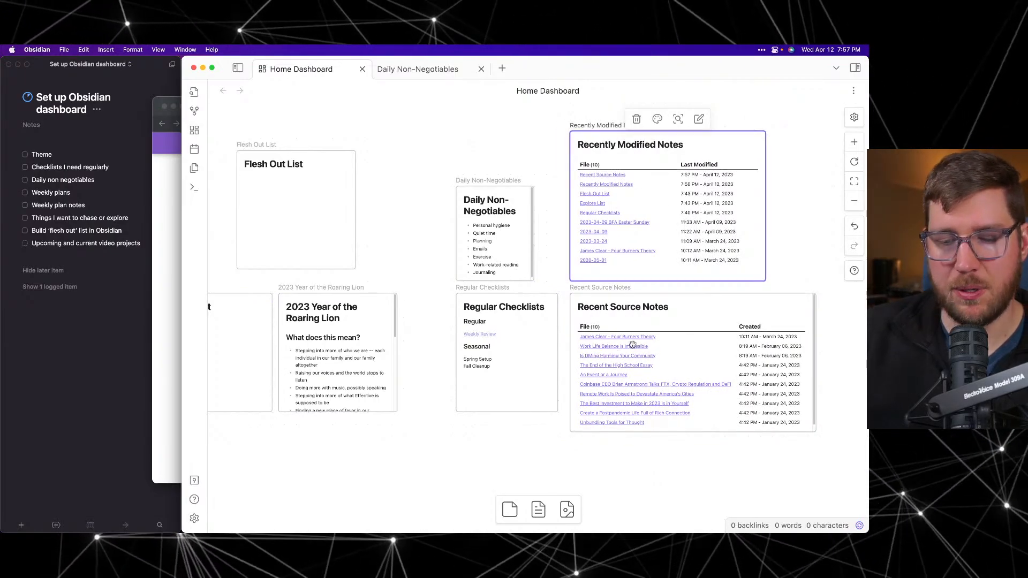
pyautogui.click(814, 164)
# Step: Initiate a sync of Readwise data from the Readwise Official plugin's settings and close the settings
pyautogui.press('super+comma')
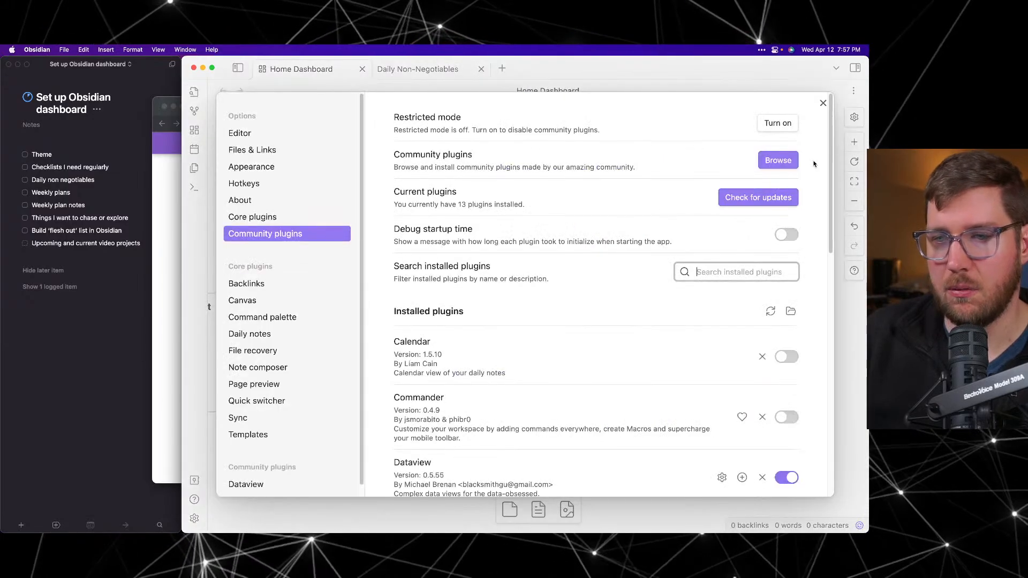
pyautogui.scroll(-15, 591, 313)
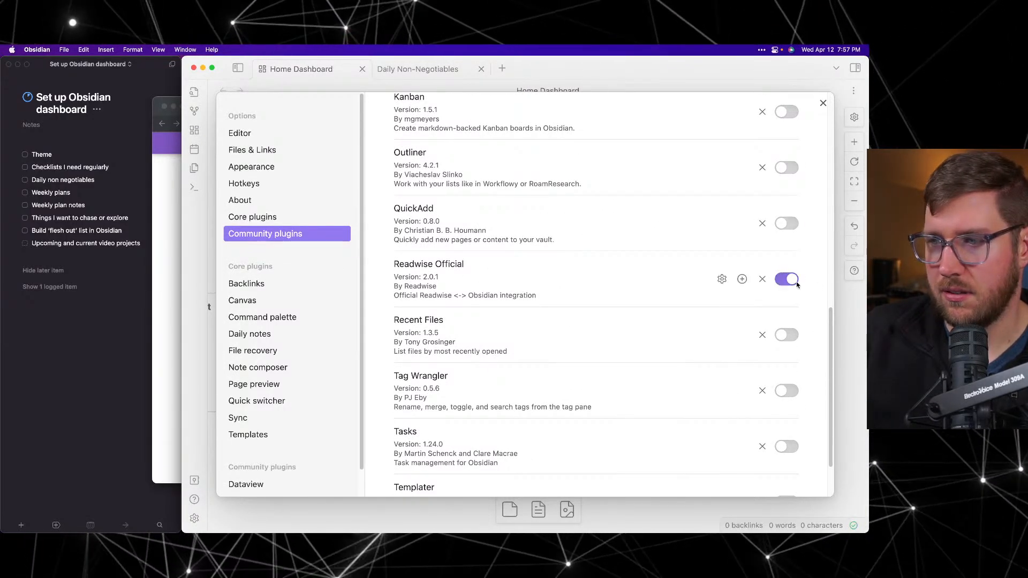
pyautogui.click(722, 279)
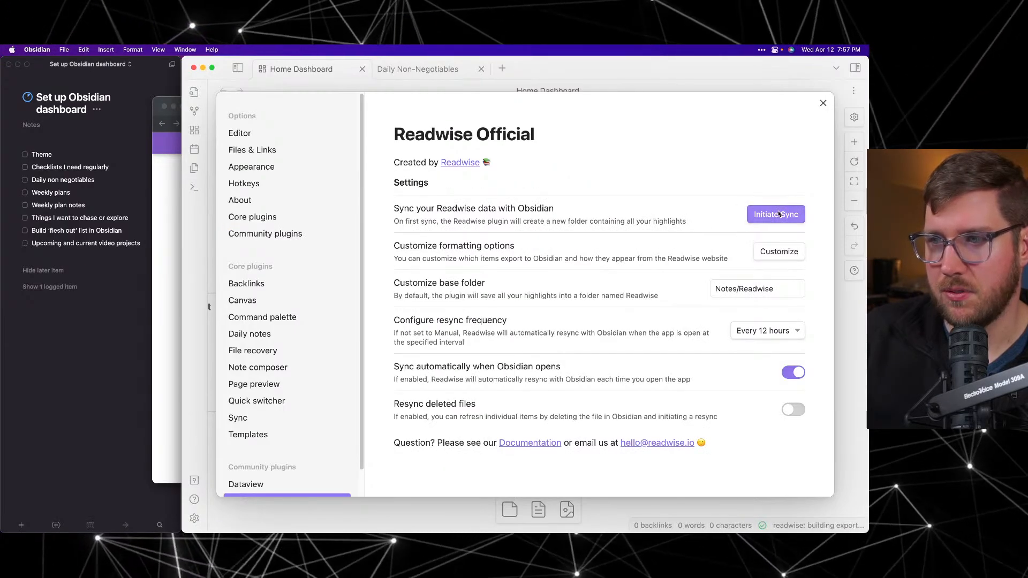
pyautogui.click(740, 286)
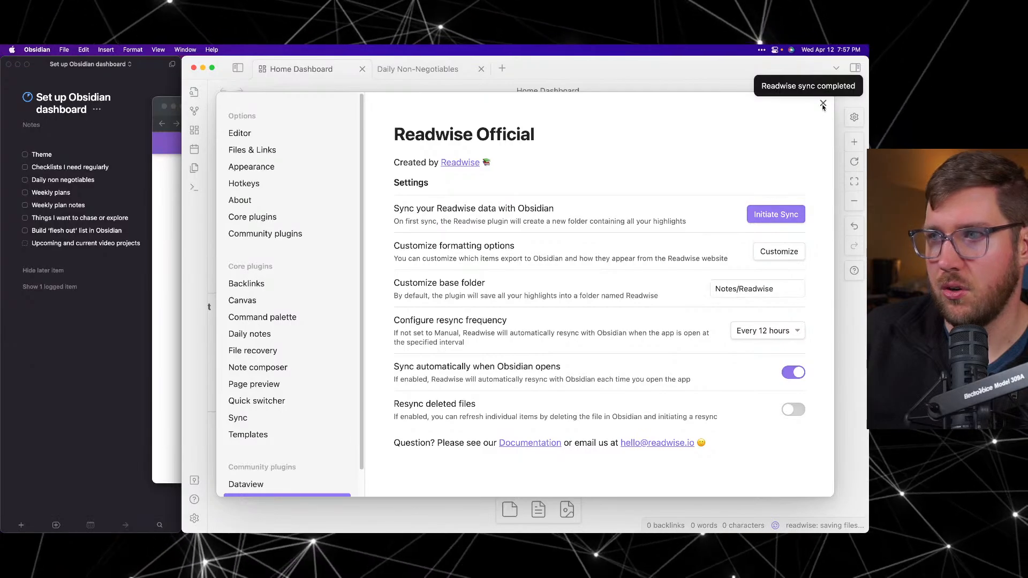
pyautogui.press('Escape')
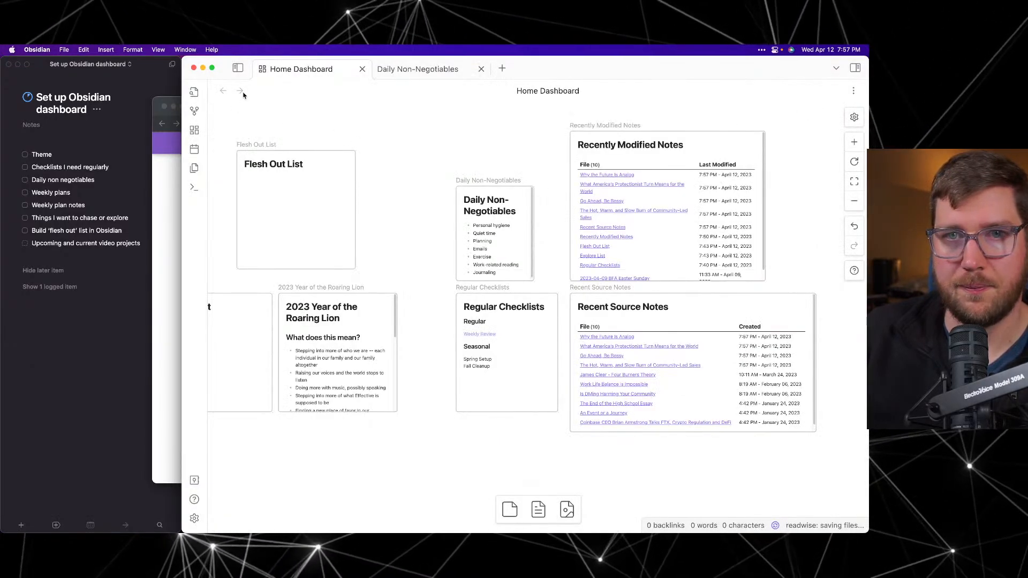
# Step: Look through the vault's Notes folder in the file list, collapse it again and hide the sidebar
pyautogui.click(238, 68)
pyautogui.click(244, 68)
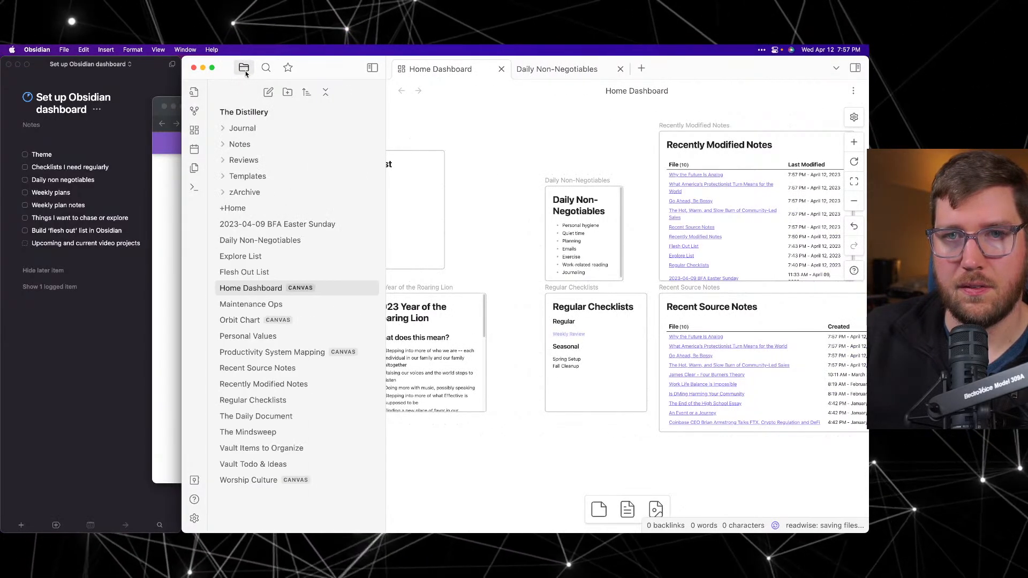
pyautogui.click(224, 145)
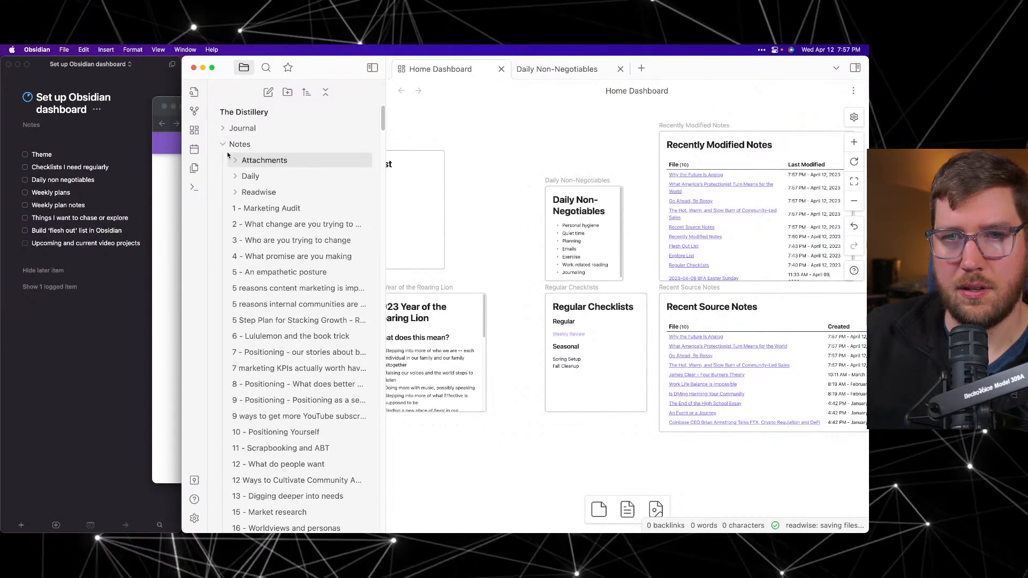
pyautogui.click(224, 144)
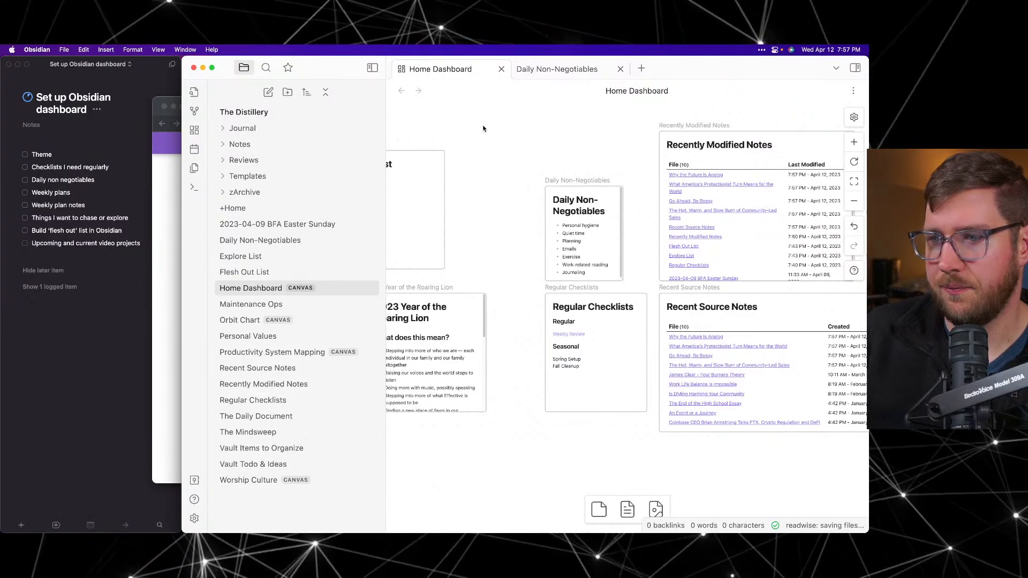
pyautogui.click(370, 69)
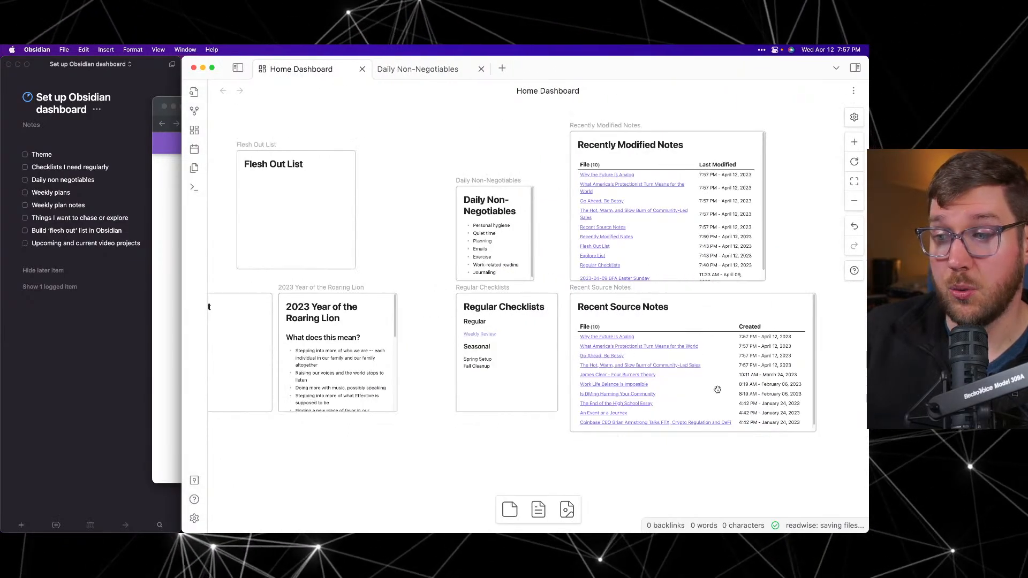
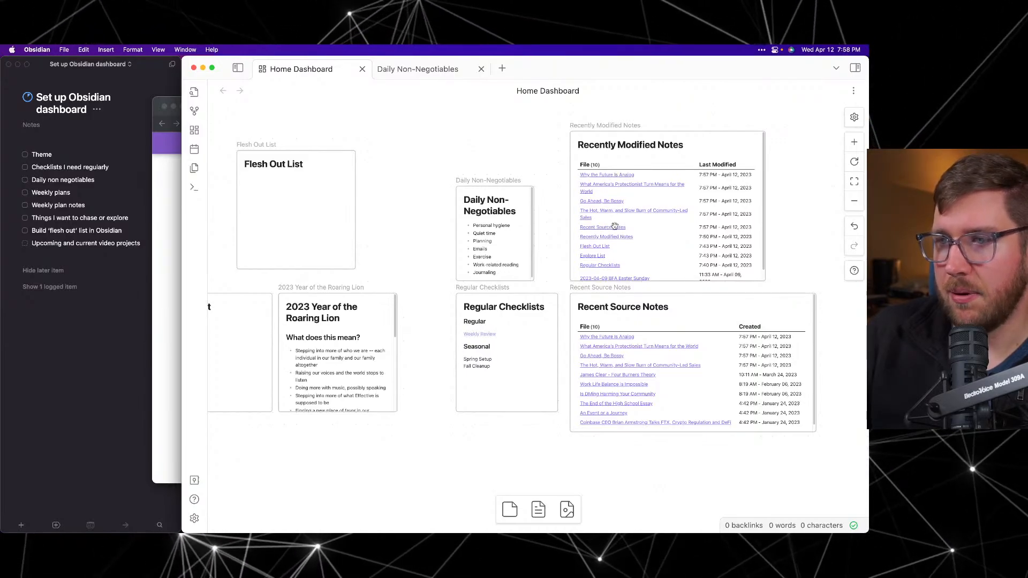
# Step: Exclude source notes from the Recently Modified Notes query with FROM -#source and close the Daily Non-Negotiables tab
pyautogui.click(725, 145)
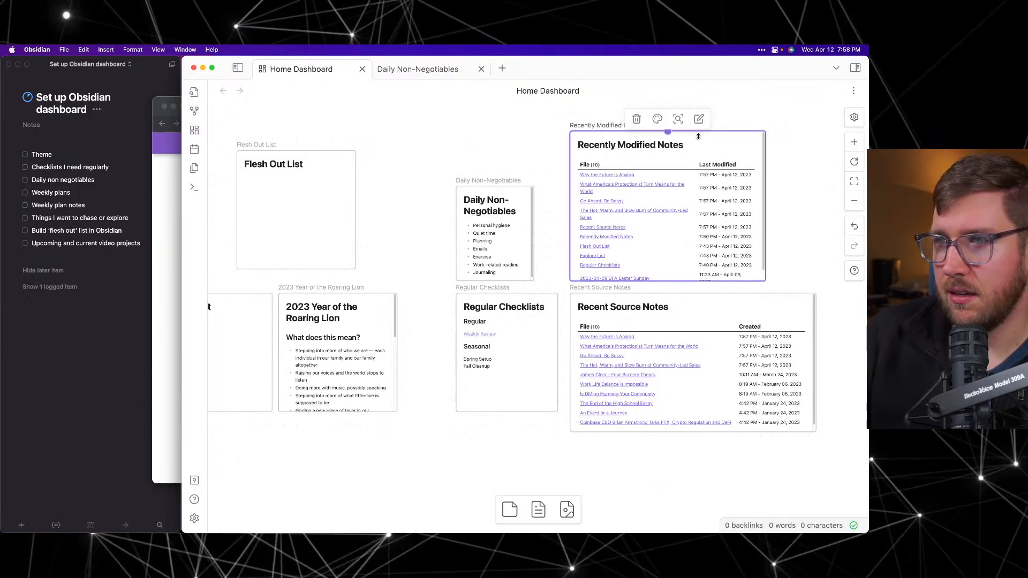
pyautogui.doubleClick(727, 166)
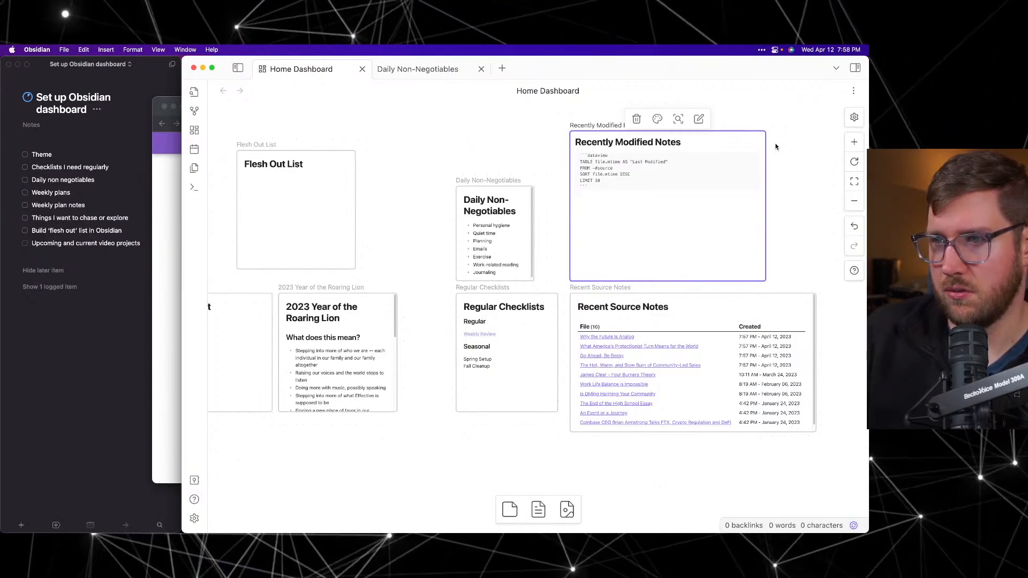
pyautogui.click(805, 143)
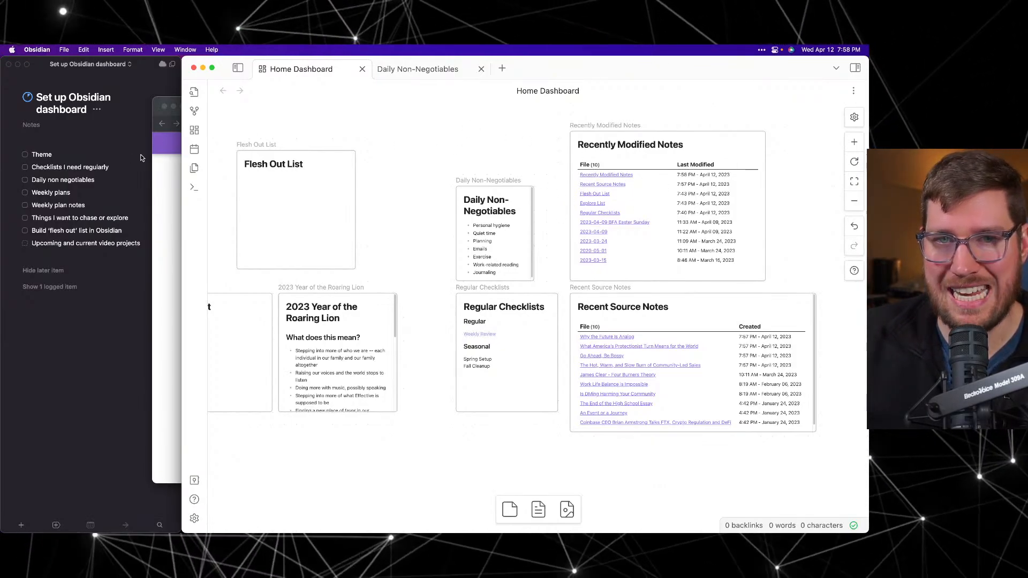
pyautogui.click(481, 70)
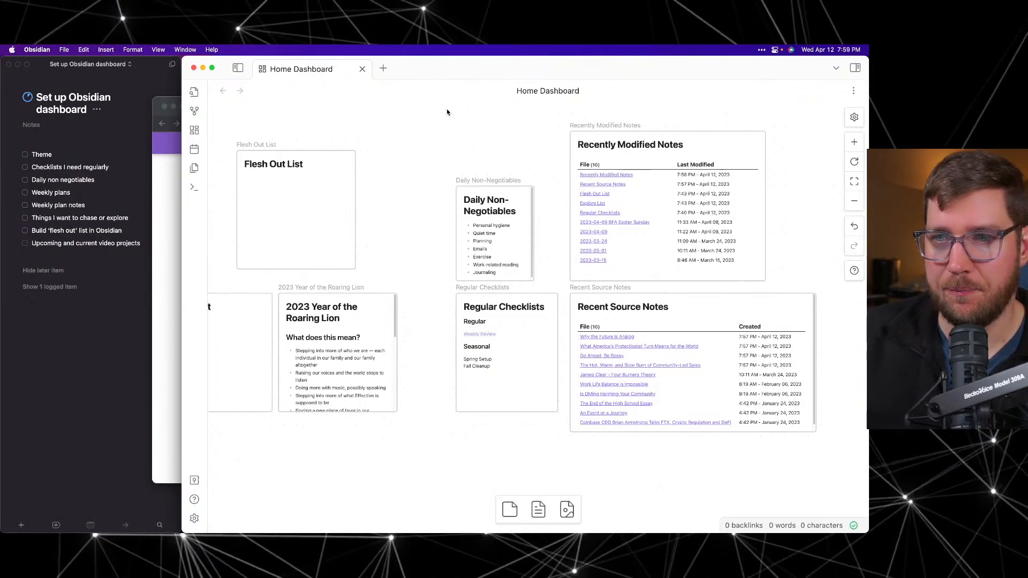
# Step: Check the dashboard cards against the Set up Obsidian dashboard to-do list in Things, select Weekly plans and return to the Obsidian canvas
pyautogui.hscroll(-7, 405, 319)
pyautogui.hscroll(5, 413, 319)
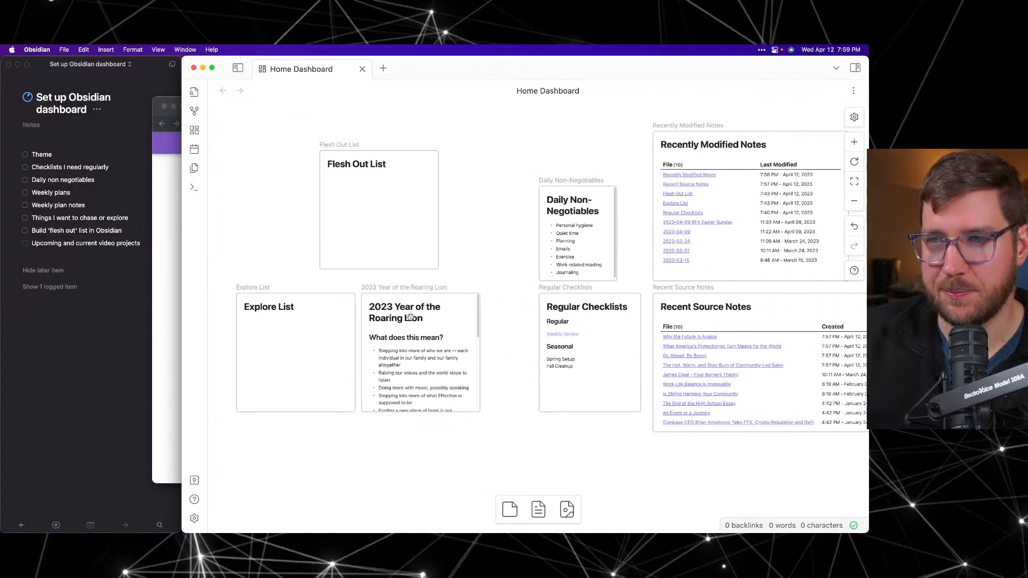
pyautogui.hscroll(5, 410, 316)
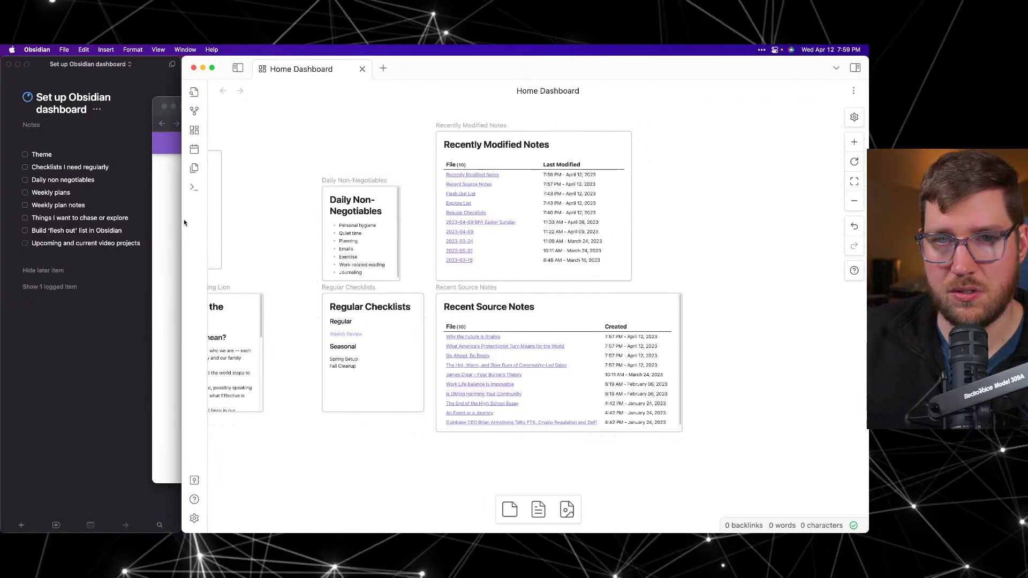
pyautogui.click(171, 201)
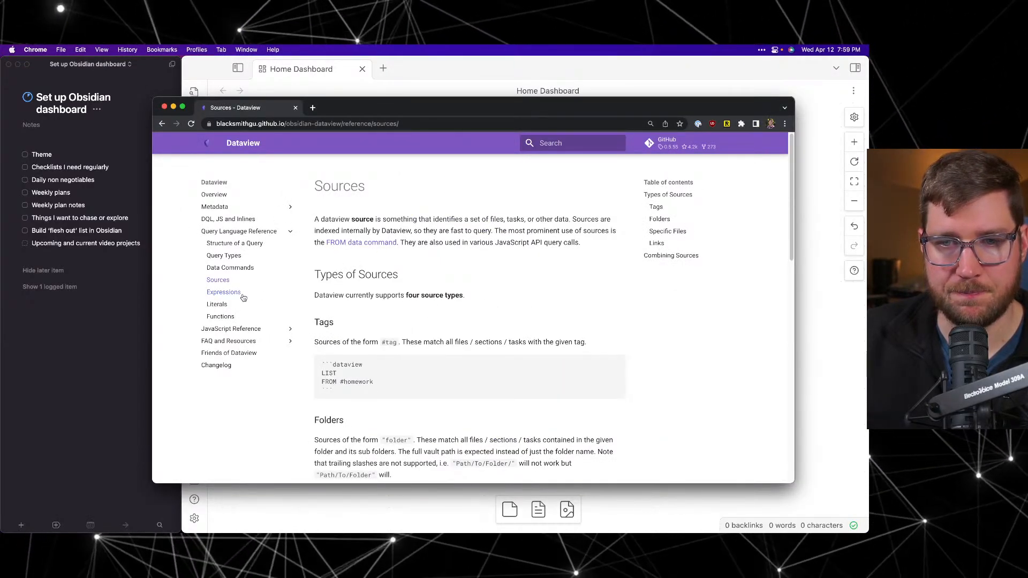
pyautogui.click(76, 329)
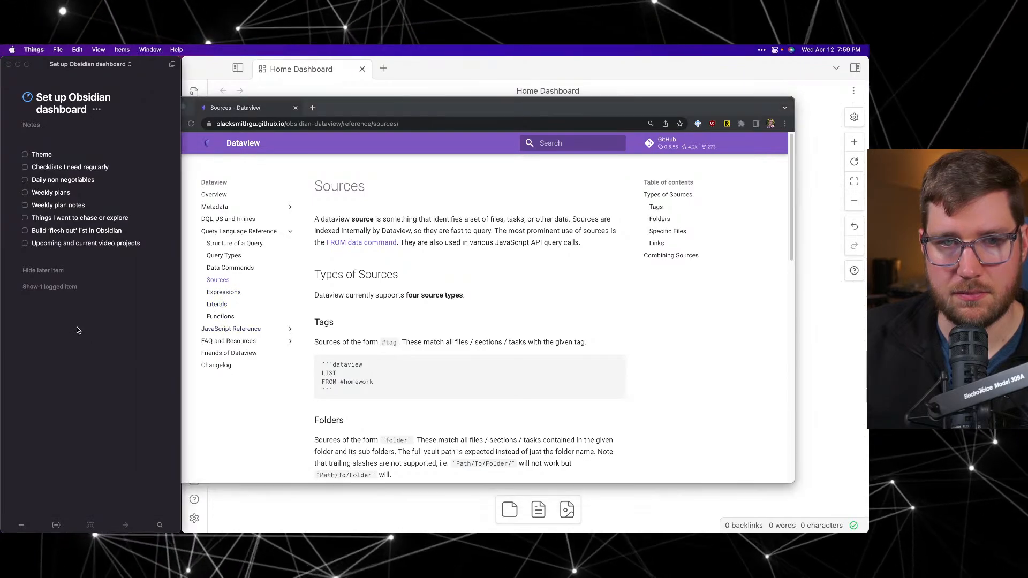
pyautogui.click(70, 230)
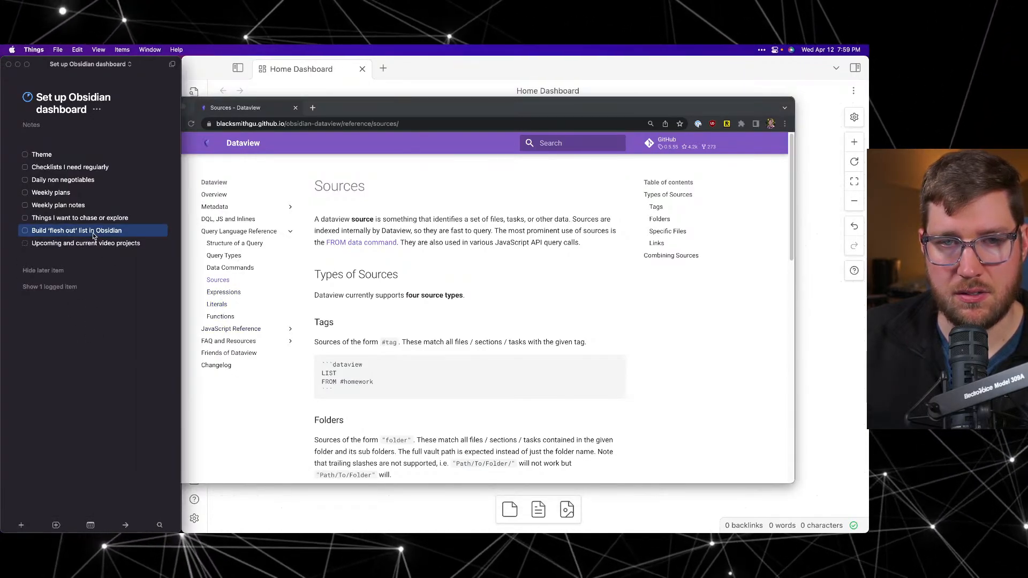
pyautogui.click(63, 207)
pyautogui.click(63, 194)
pyautogui.click(432, 69)
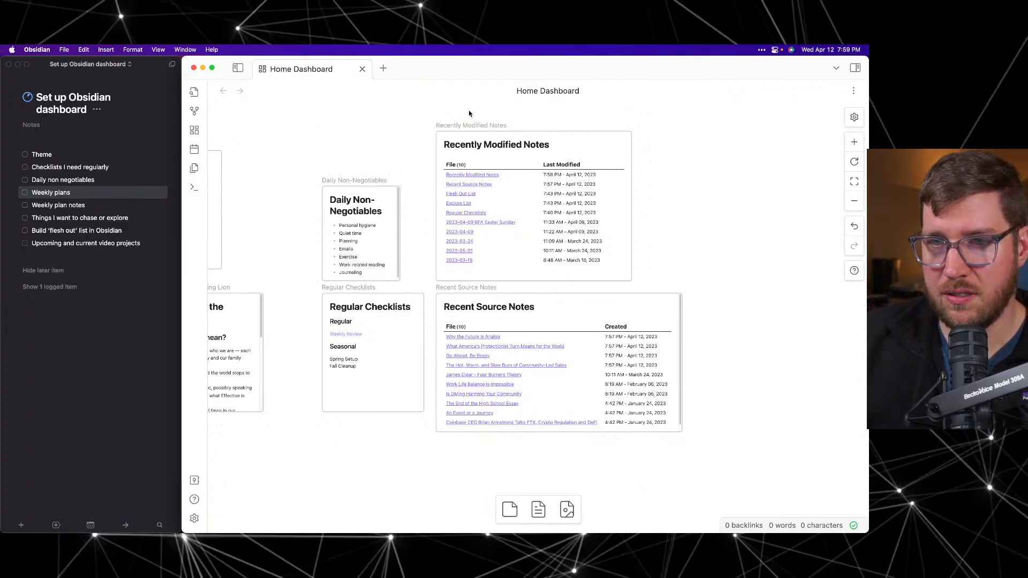
# Step: Create a group named Weekly Plan in the empty space below the cards and widen it to about two and a half times its width
pyautogui.moveTo(288, 142); pyautogui.dragTo(320, 153)
pyautogui.hscroll(-3, 319, 153)
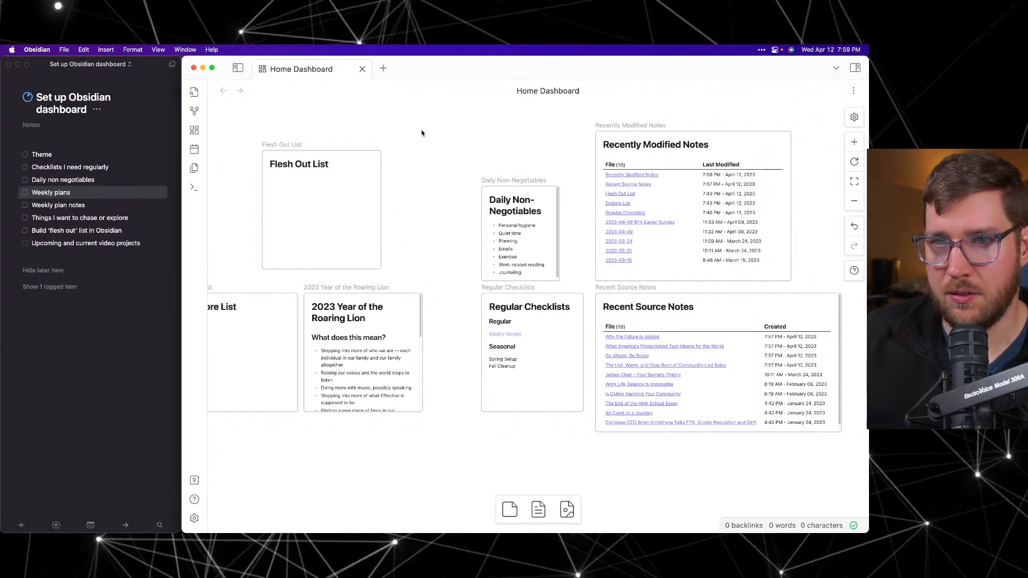
pyautogui.scroll(-5, 439, 403)
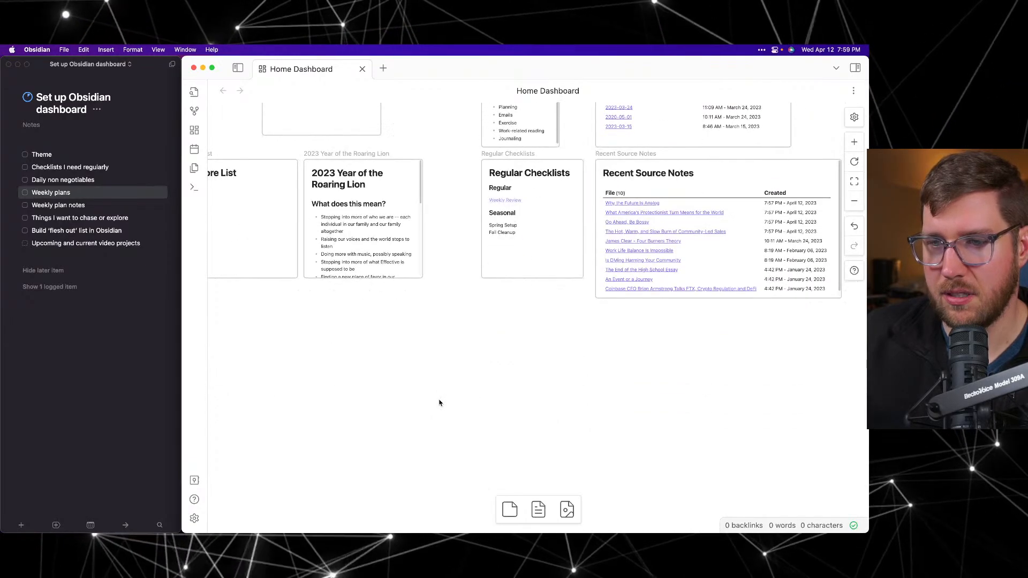
pyautogui.scroll(3, 384, 322)
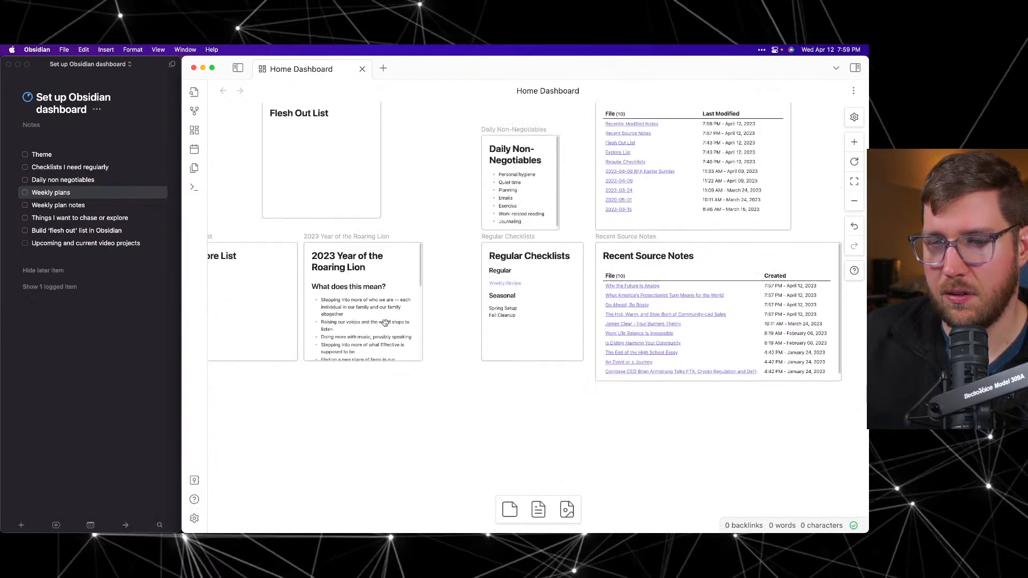
pyautogui.scroll(-5, 384, 323)
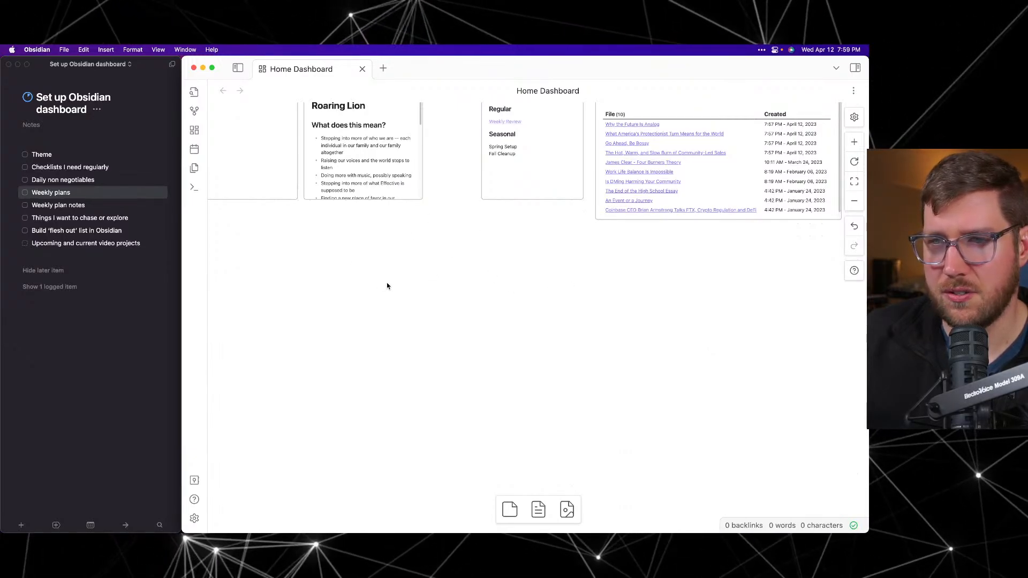
pyautogui.scroll(2, 387, 287)
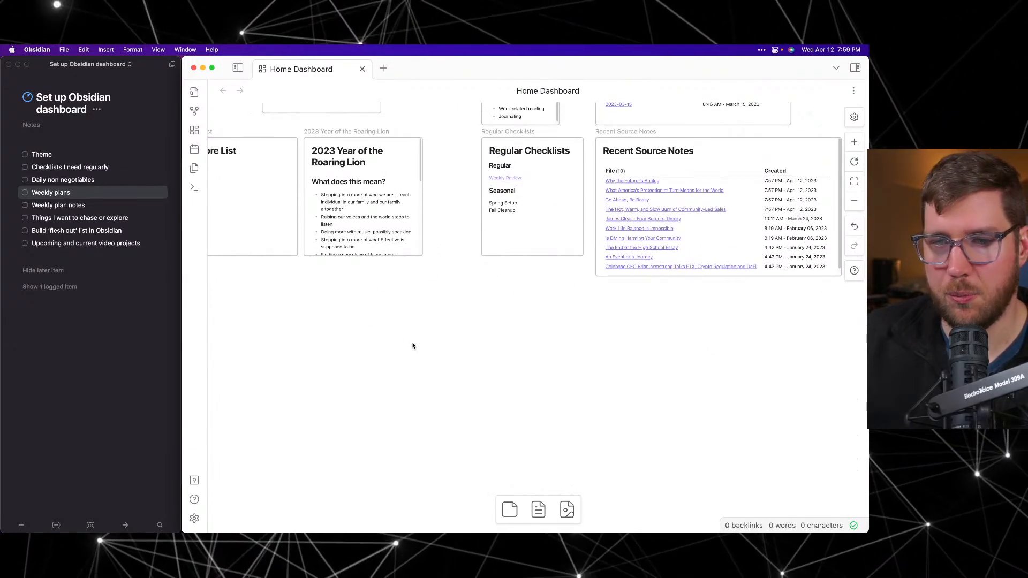
pyautogui.rightClick(372, 301)
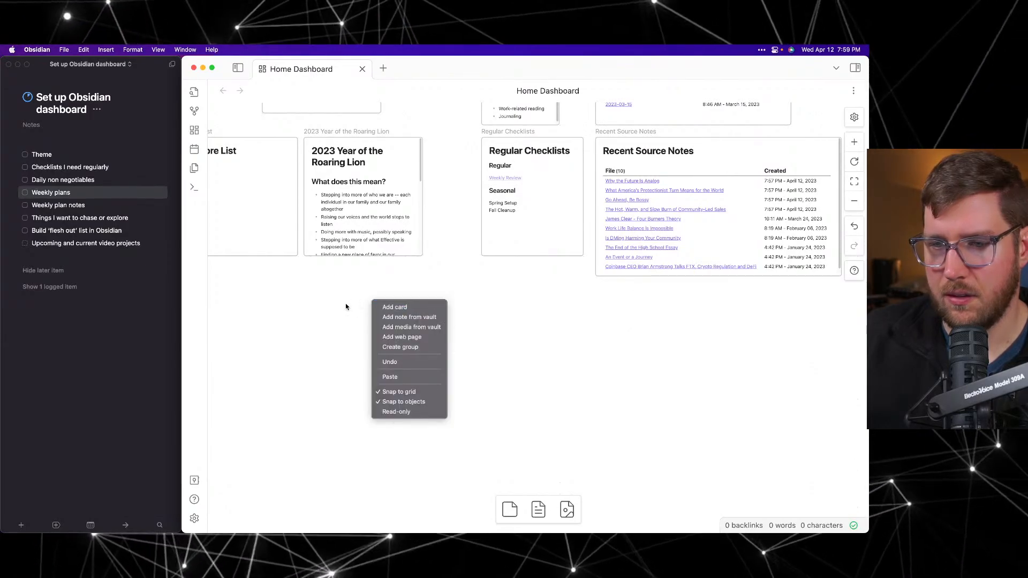
pyautogui.click(401, 347)
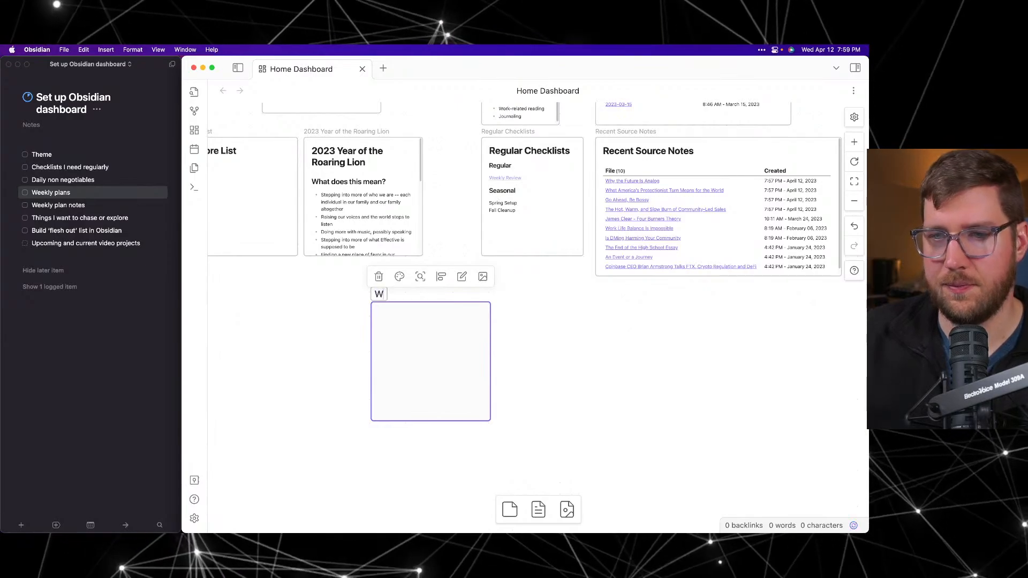
pyautogui.click(522, 344)
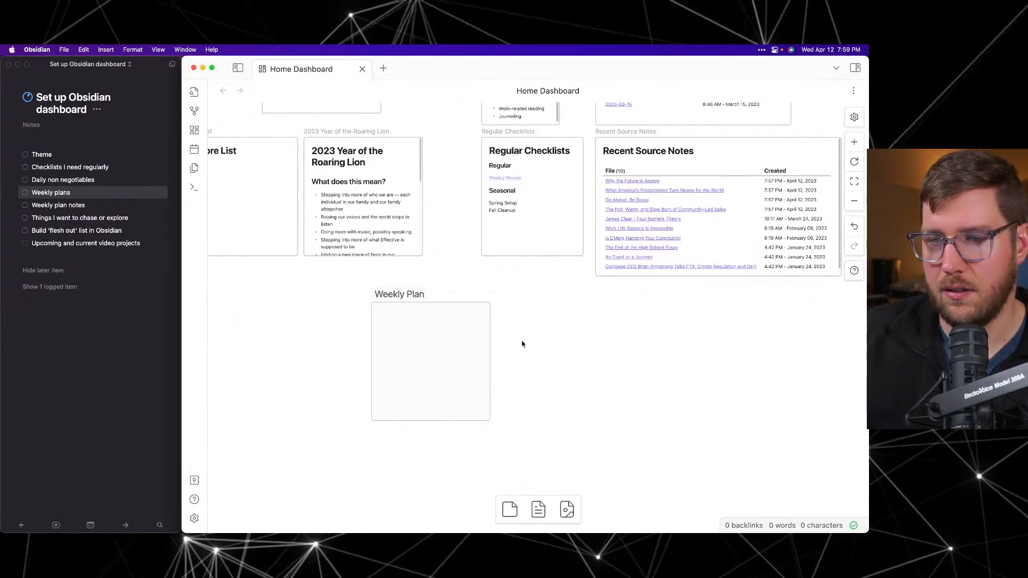
pyautogui.moveTo(490, 346); pyautogui.dragTo(674, 354)
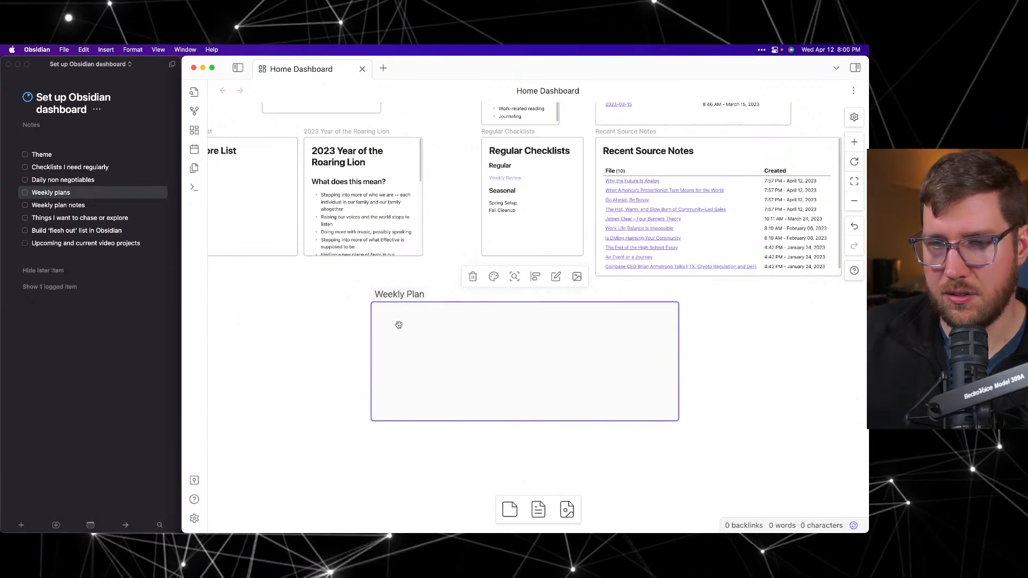
pyautogui.click(313, 338)
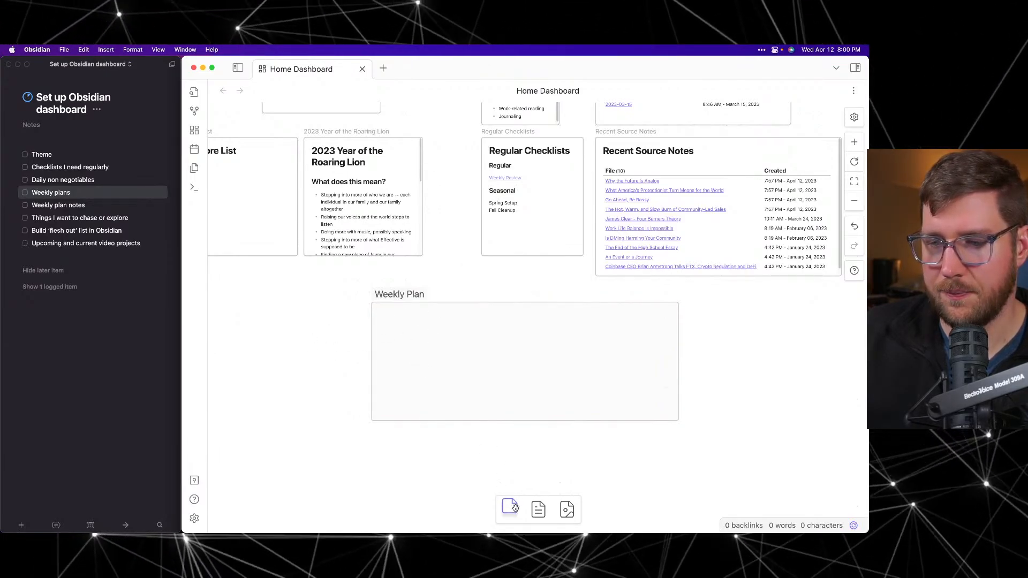
# Step: Add a blank text card in the upper-left part of the Weekly Plan group, making it narrower and taller
pyautogui.moveTo(514, 507); pyautogui.dragTo(428, 334)
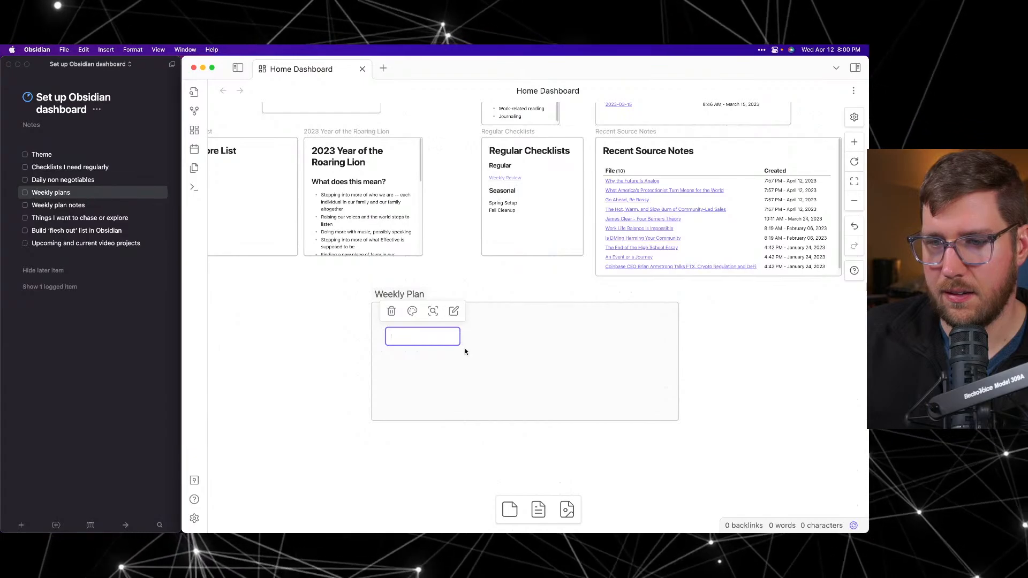
pyautogui.moveTo(459, 347); pyautogui.dragTo(440, 357)
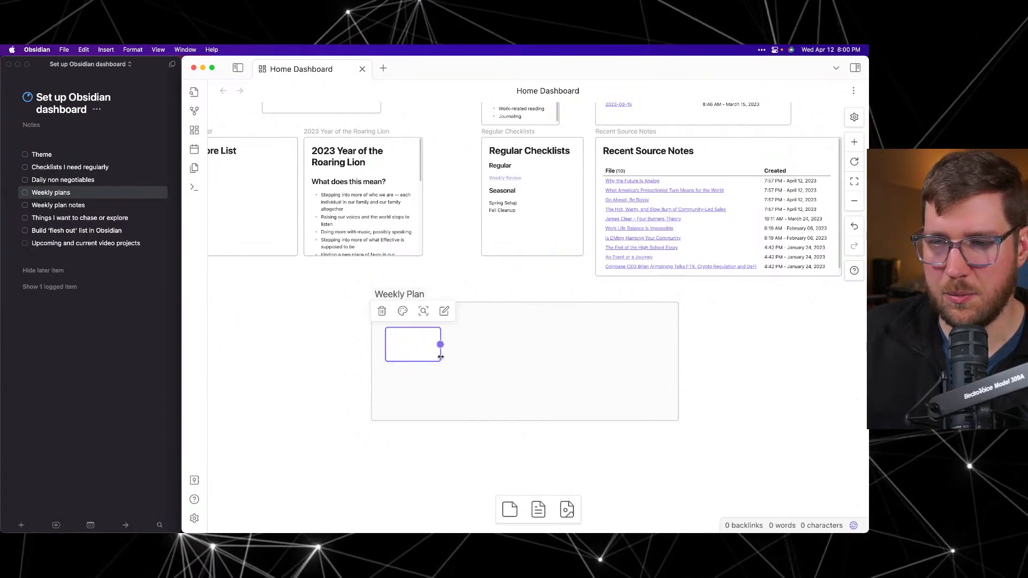
pyautogui.click(302, 351)
pyautogui.click(402, 333)
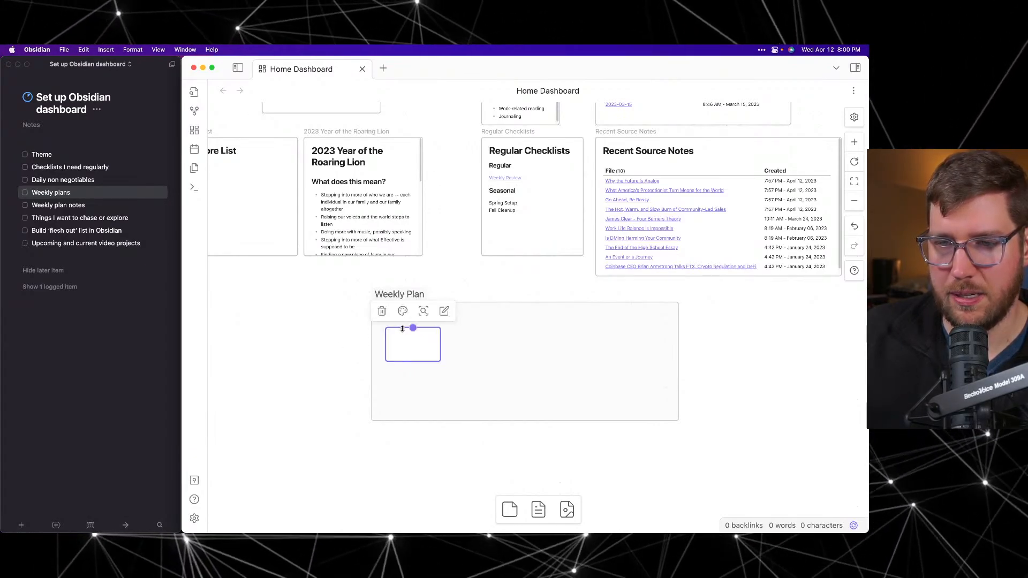
pyautogui.click(482, 380)
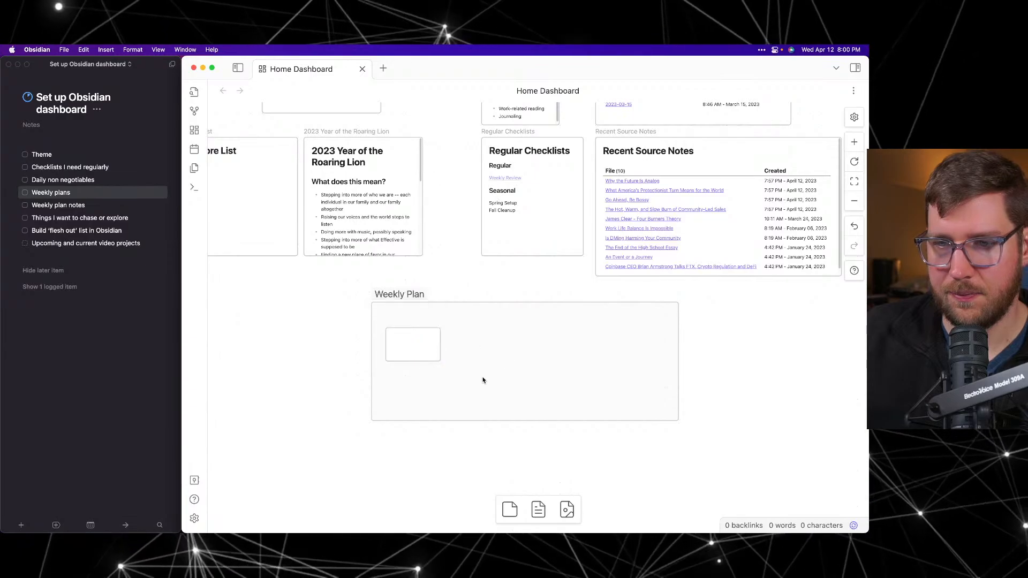
# Step: Rename the Weekly Plan group as Weekly Planning and move the blank card closer to the group's upper-left corner
pyautogui.click(407, 310)
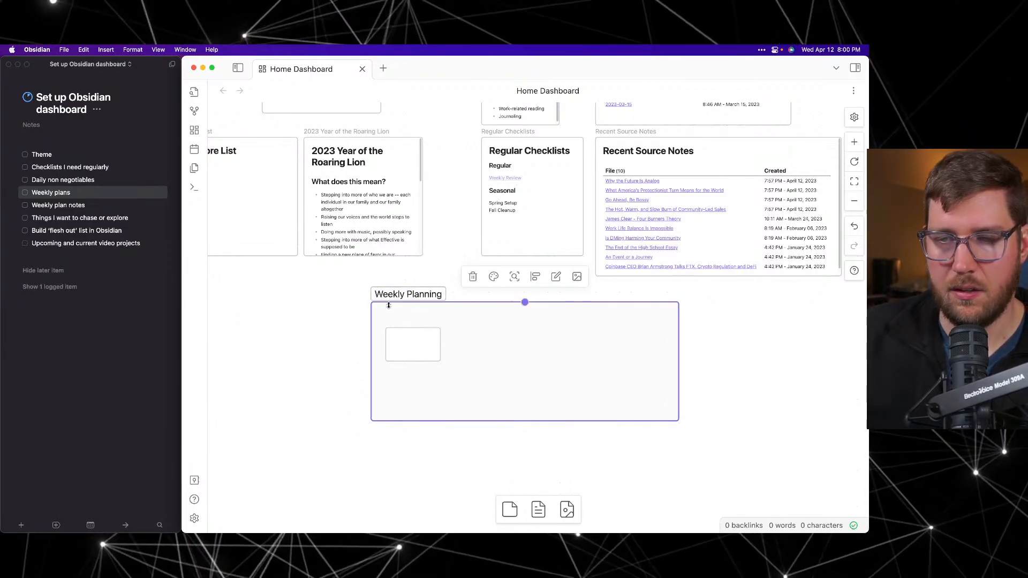
pyautogui.click(305, 300)
pyautogui.click(407, 342)
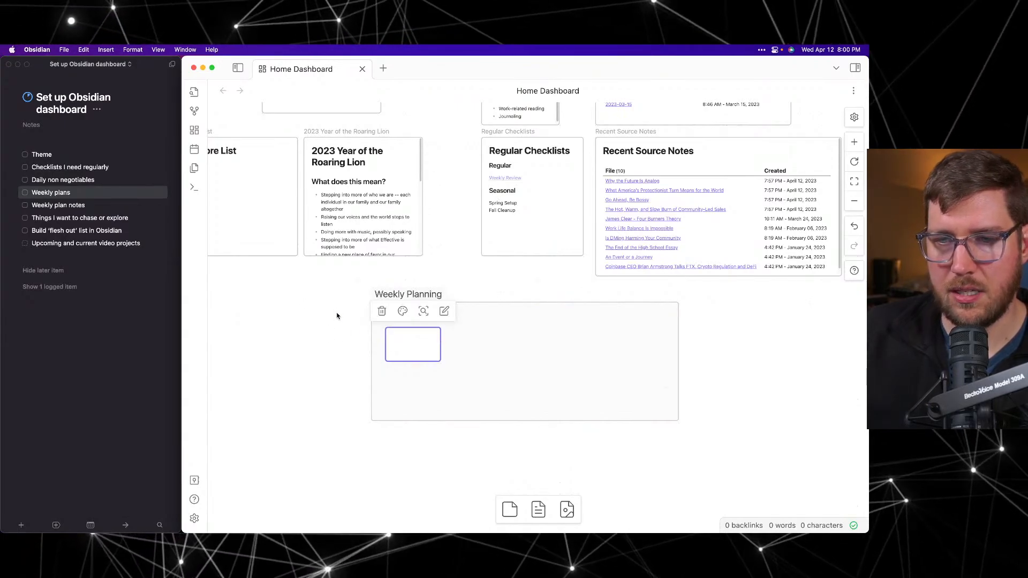
pyautogui.click(376, 315)
pyautogui.click(401, 332)
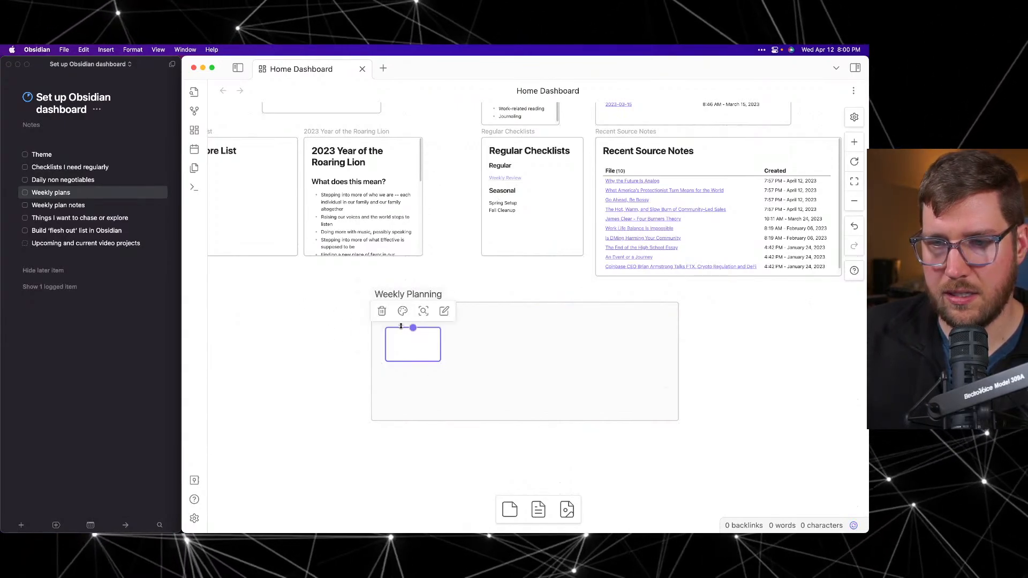
pyautogui.moveTo(396, 336); pyautogui.dragTo(392, 323)
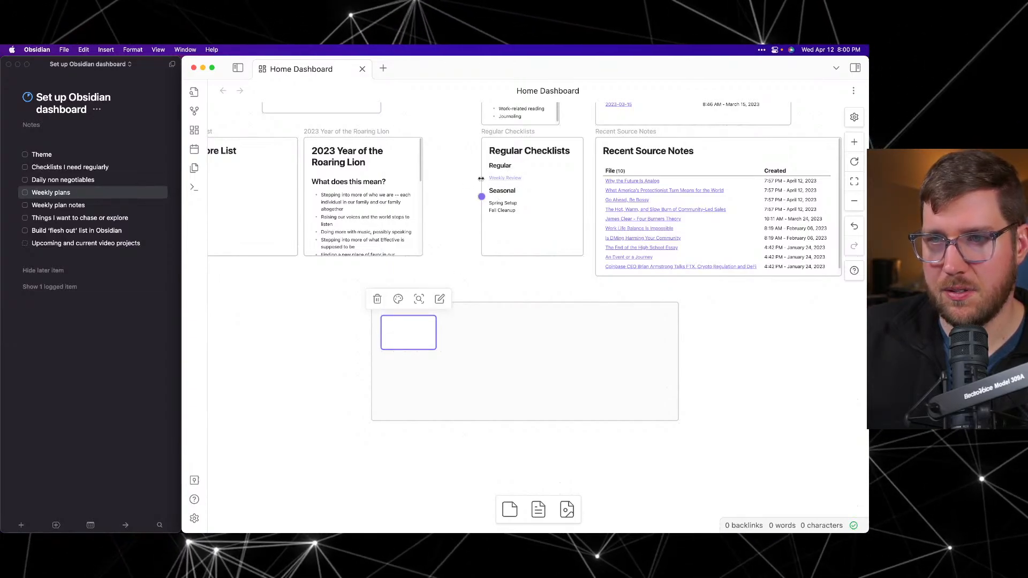
pyautogui.click(441, 269)
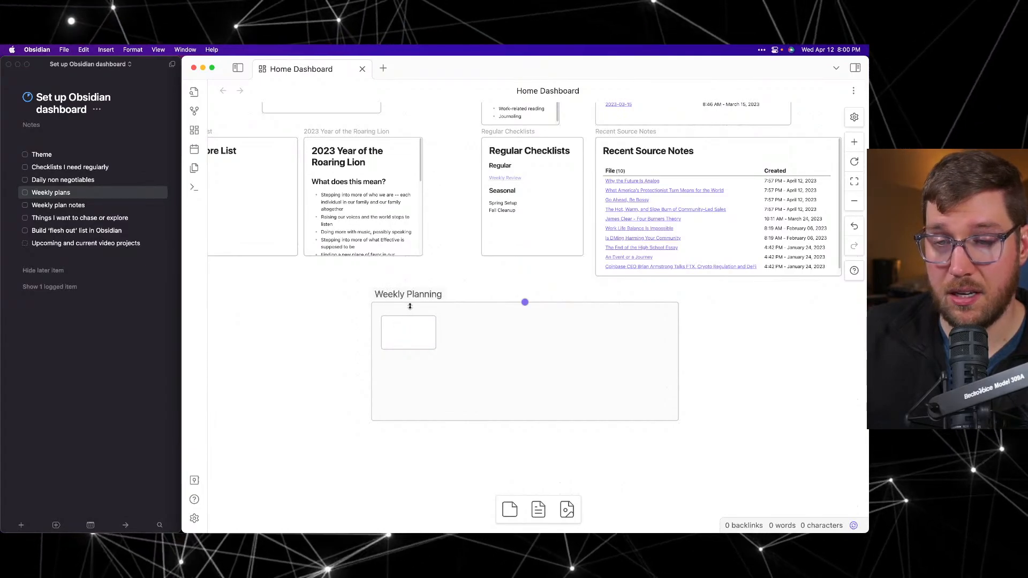
pyautogui.click(397, 326)
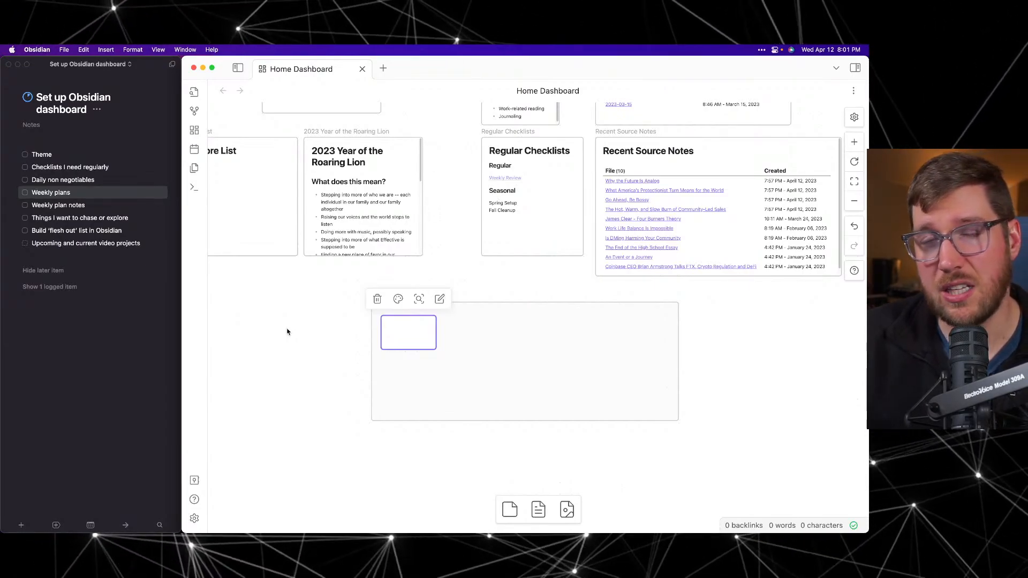
pyautogui.click(299, 327)
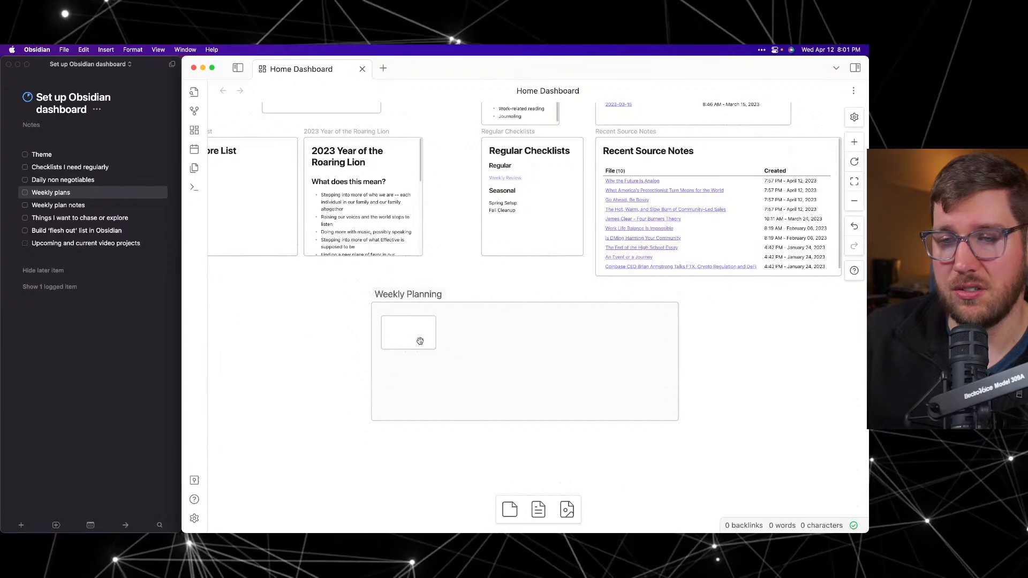
# Step: Enter Outcome as a level-two heading (##) in the blank card of the Weekly Planning group
pyautogui.click(406, 327)
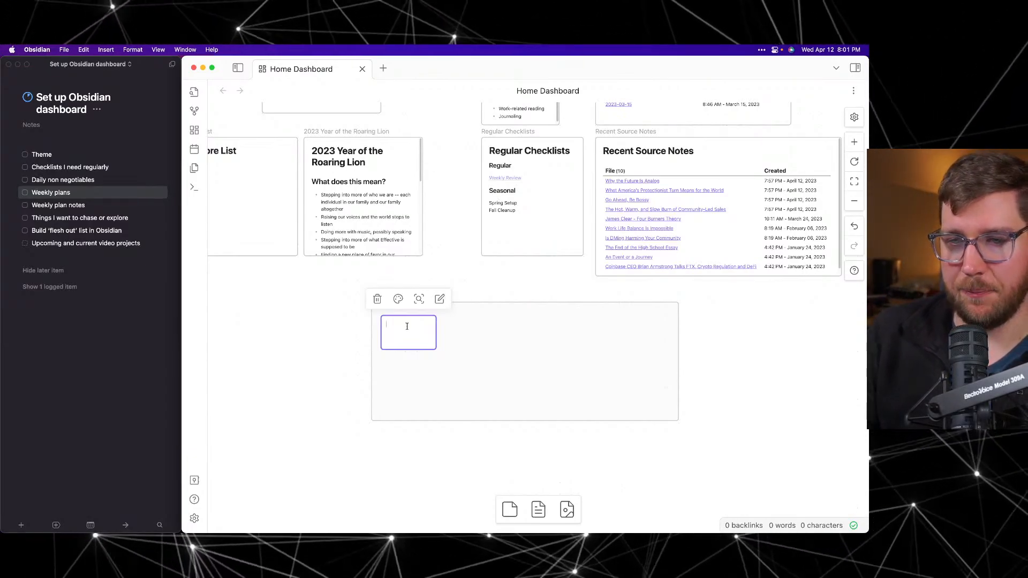
pyautogui.write('t')
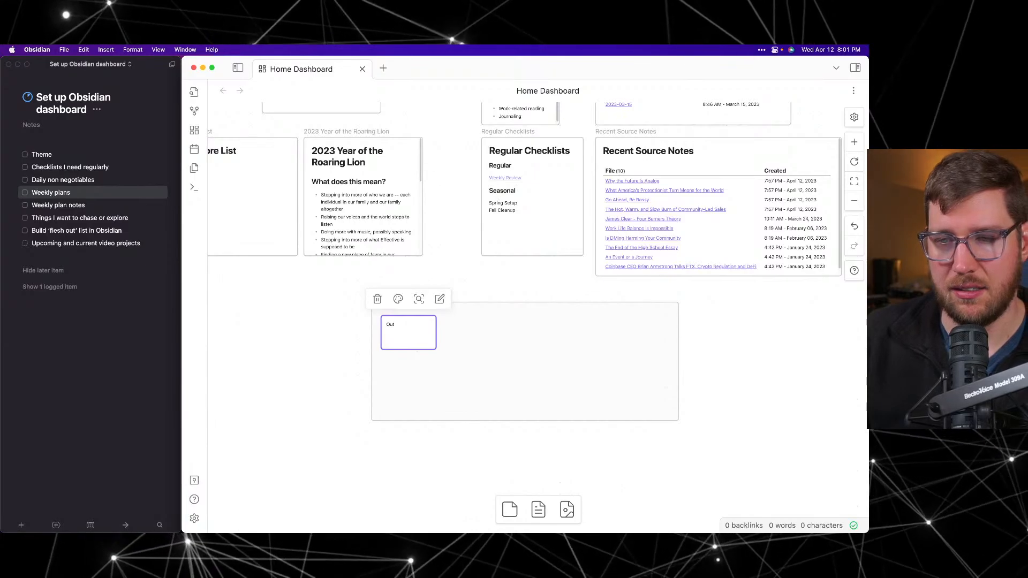
pyautogui.write('comi')
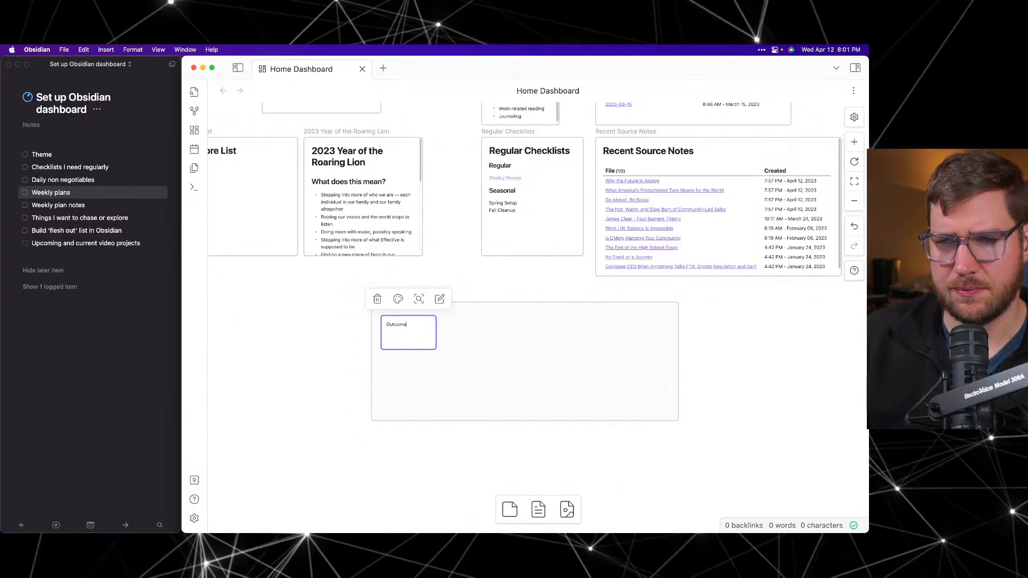
pyautogui.click(387, 325)
pyautogui.write('##')
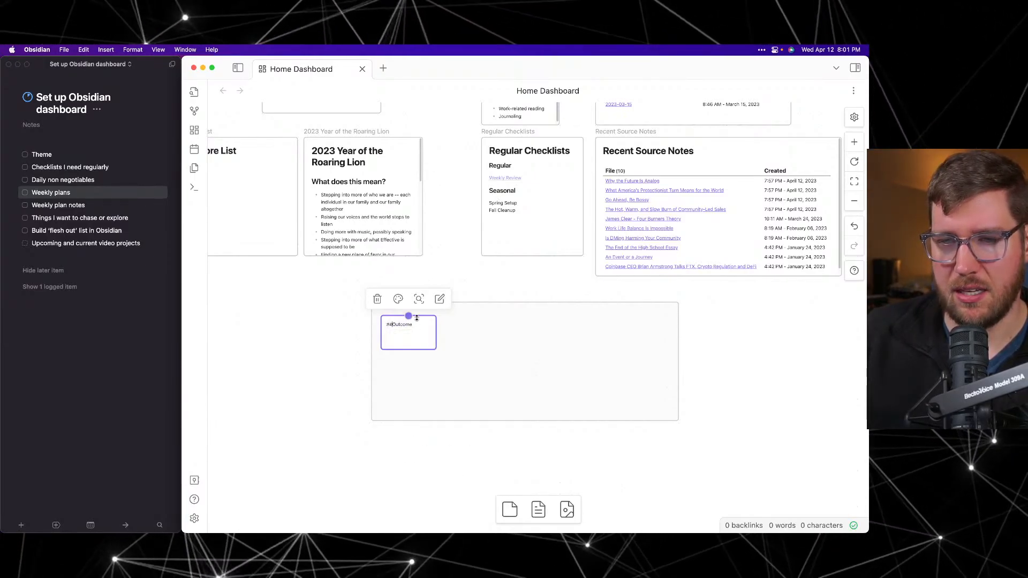
pyautogui.click(459, 339)
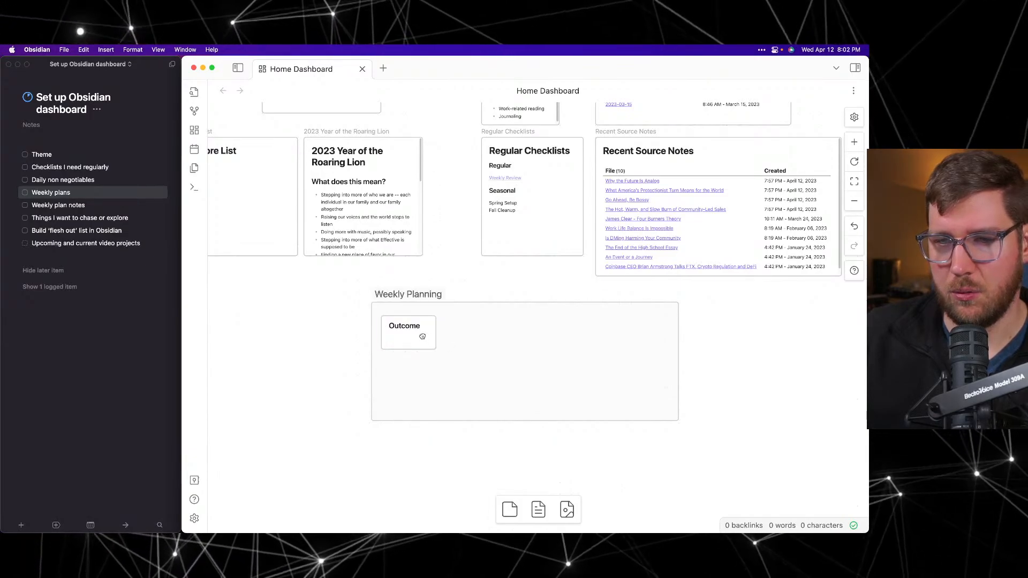
# Step: Make the Outcome card shorter and slightly wider so that it fits closely around its heading
pyautogui.click(431, 345)
pyautogui.moveTo(436, 348)
pyautogui.mouseDown()
pyautogui.moveTo(442, 337)
pyautogui.moveTo(420, 347)
pyautogui.moveTo(441, 340)
pyautogui.moveTo(428, 334)
pyautogui.mouseUp()
pyautogui.click(461, 338)
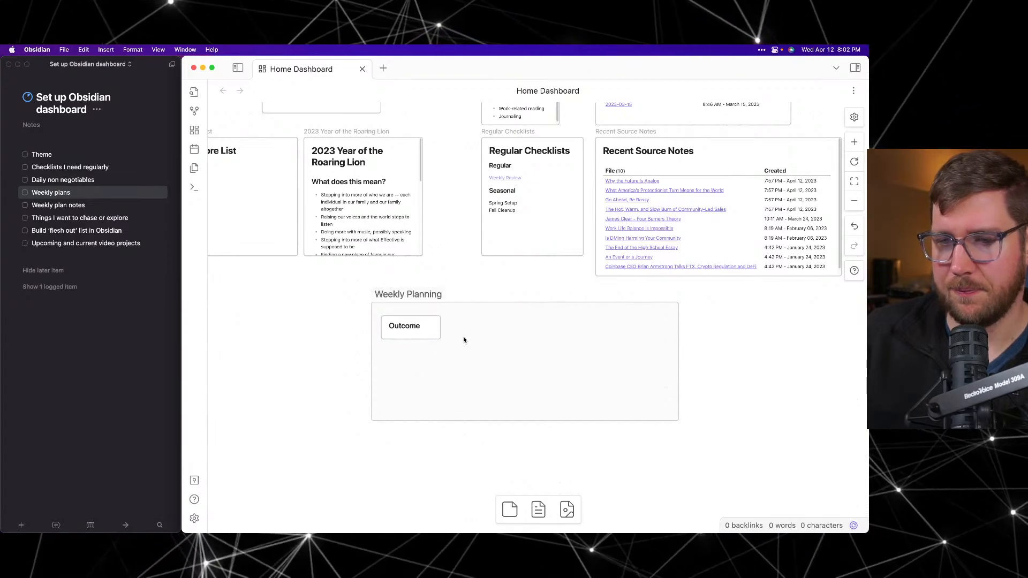
pyautogui.click(412, 328)
pyautogui.click(350, 348)
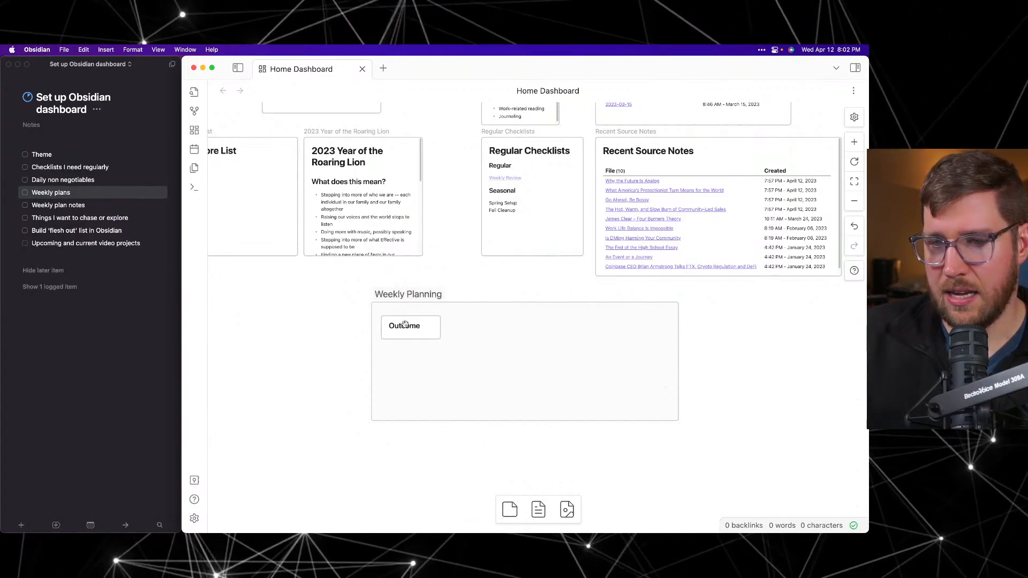
pyautogui.click(430, 330)
pyautogui.click(472, 327)
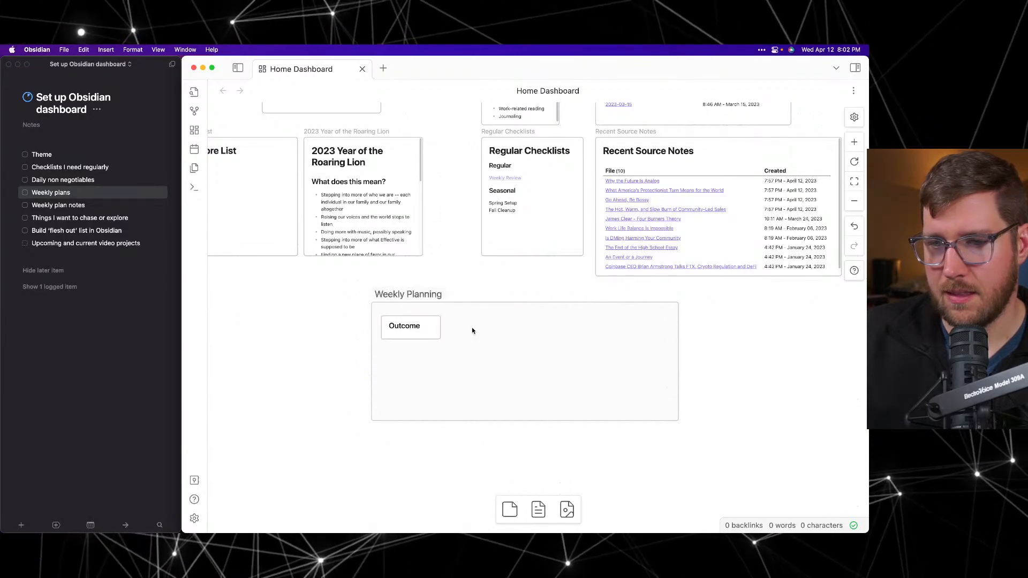
# Step: Duplicate the Outcome card, place the copy directly below the original in left alignment and clear the copy's text
pyautogui.click(428, 334)
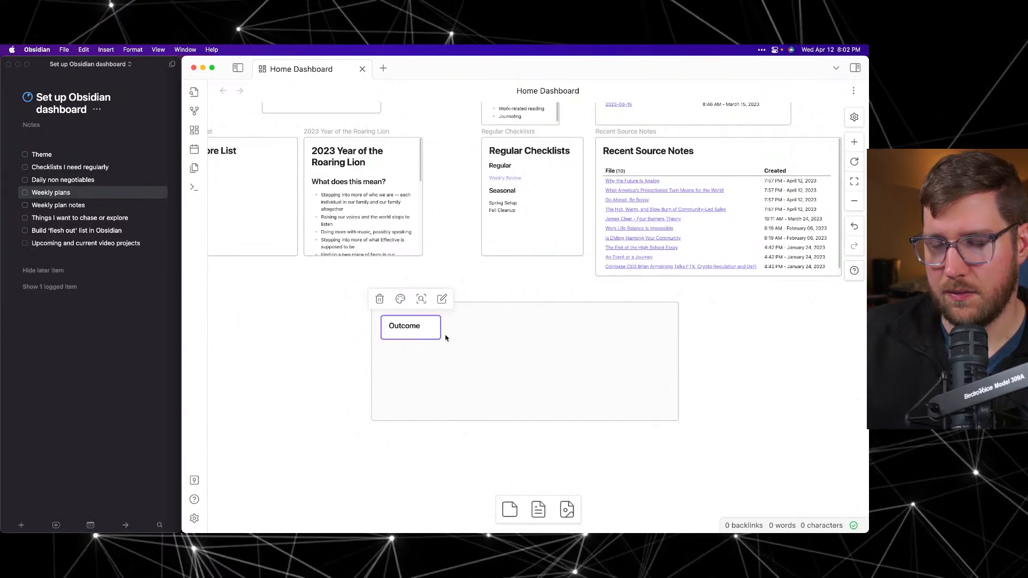
pyautogui.press('super+v')
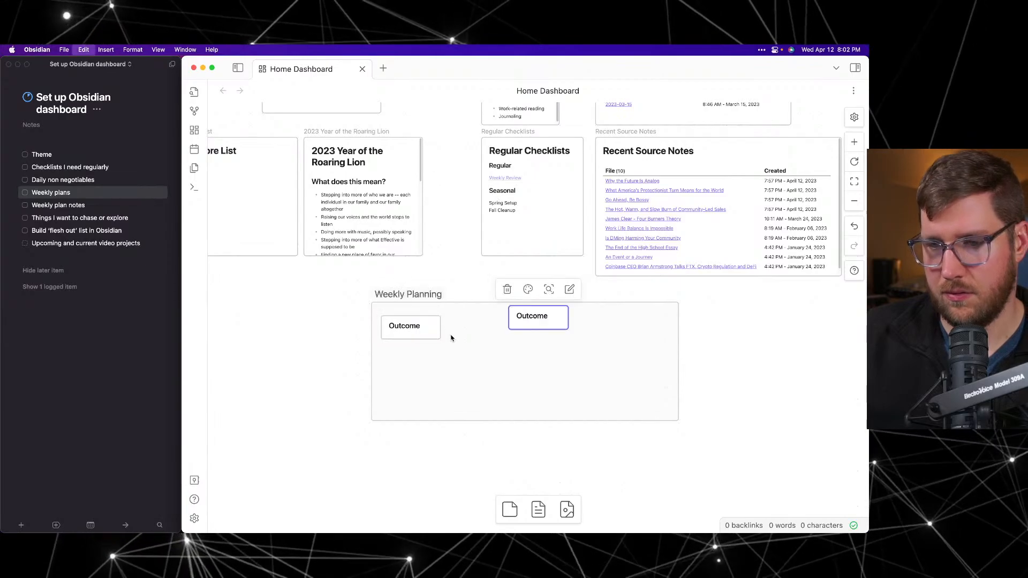
pyautogui.moveTo(556, 317); pyautogui.dragTo(425, 362)
pyautogui.doubleClick(411, 364)
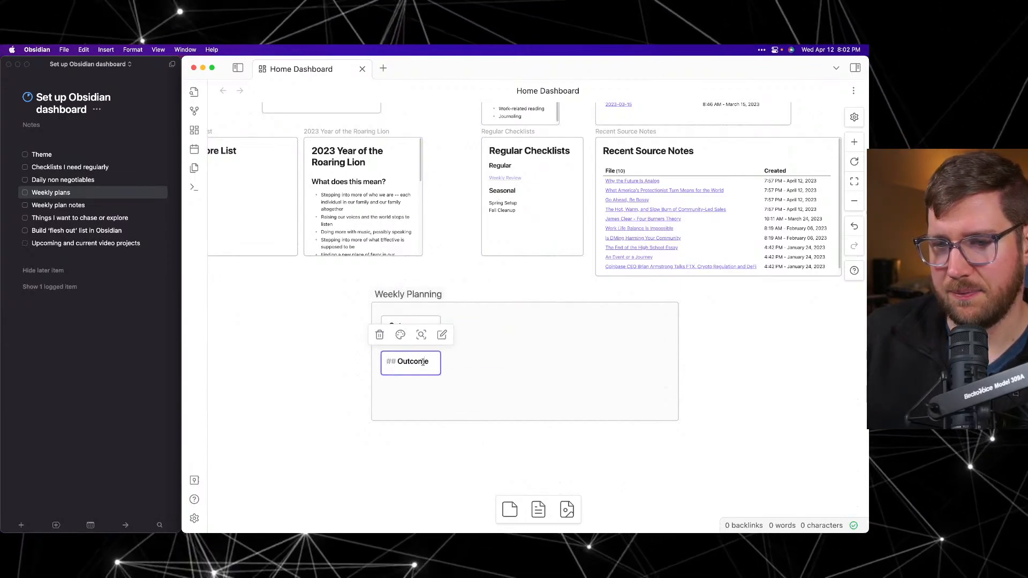
pyautogui.press('super+a')
pyautogui.press('BackSpace')
pyautogui.click(328, 367)
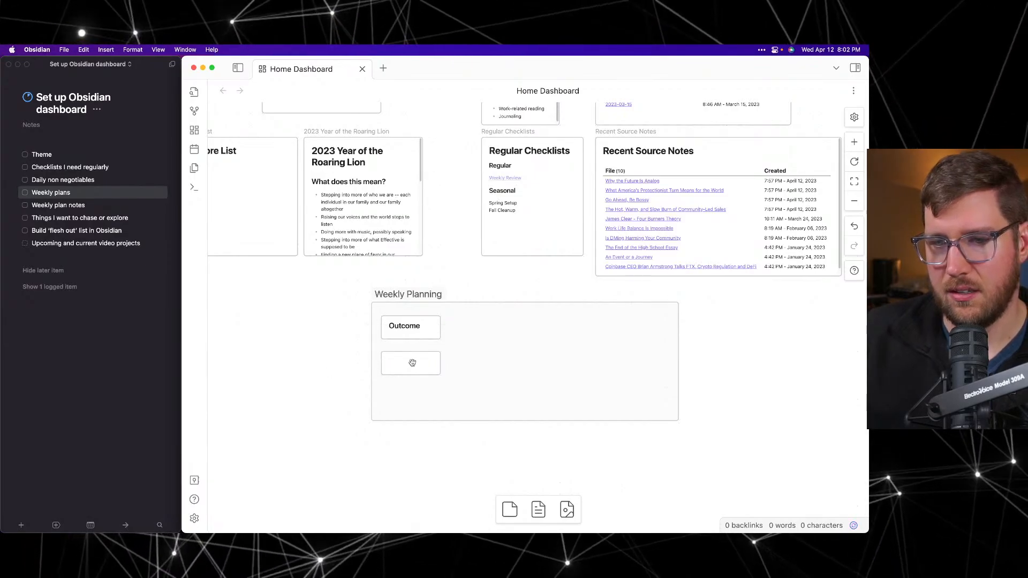
# Step: Move the Outcome card down slightly to narrow the gap between it and the blank card below
pyautogui.click(413, 360)
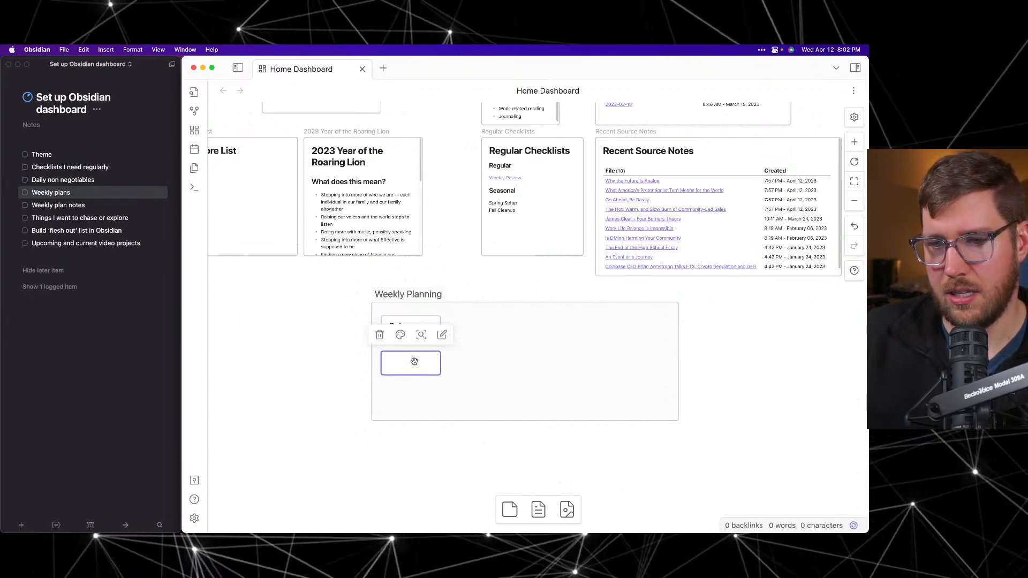
pyautogui.scroll(2, 415, 362)
pyautogui.moveTo(415, 360); pyautogui.dragTo(416, 352)
pyautogui.click(419, 303)
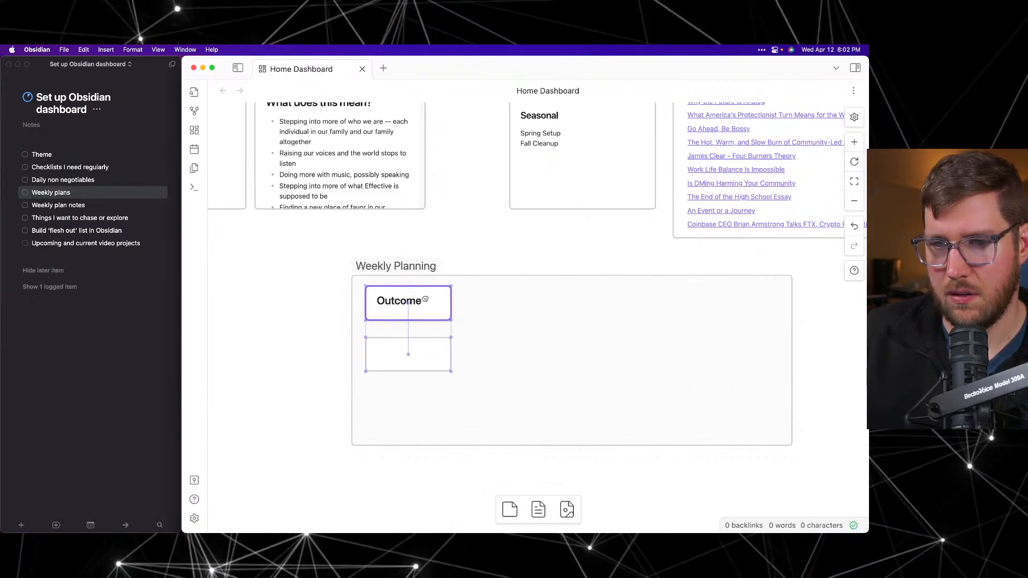
pyautogui.moveTo(416, 299); pyautogui.dragTo(416, 307)
pyautogui.click(511, 327)
pyautogui.click(413, 357)
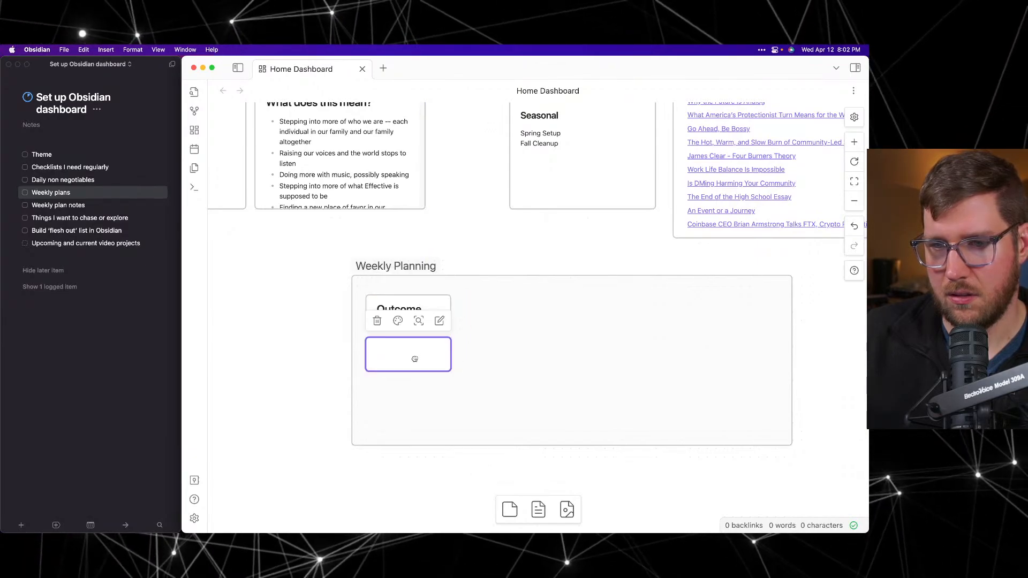
# Step: Extend the blank card below Outcome downward until it is about as tall as it is wide
pyautogui.click(475, 364)
pyautogui.click(435, 364)
pyautogui.moveTo(420, 373); pyautogui.dragTo(409, 420)
pyautogui.click(504, 379)
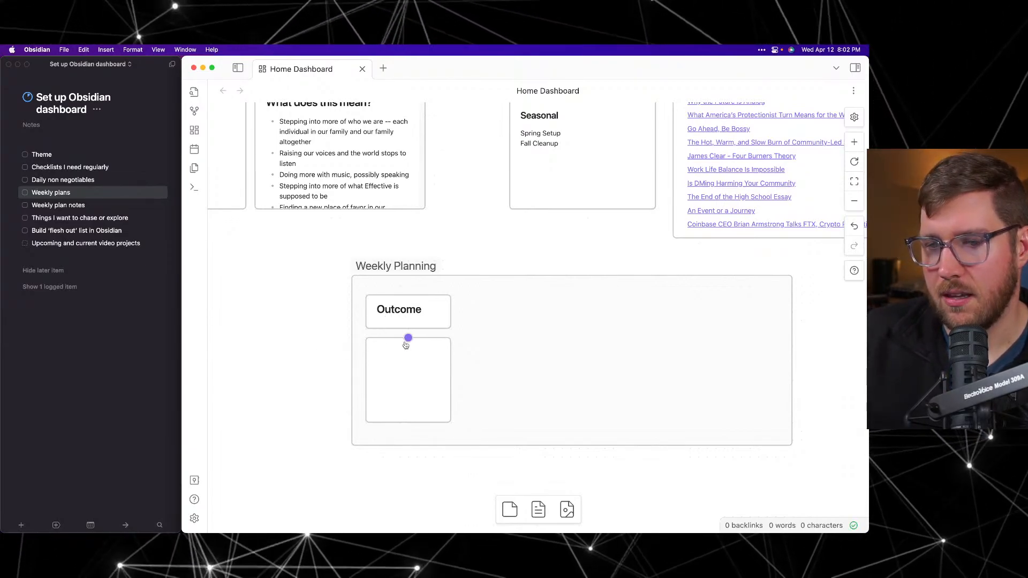
# Step: Look over the whole dashboard, examining how the note cards and tables are arranged around the Weekly Planning group
pyautogui.scroll(-6, 411, 318)
pyautogui.scroll(10, 417, 320)
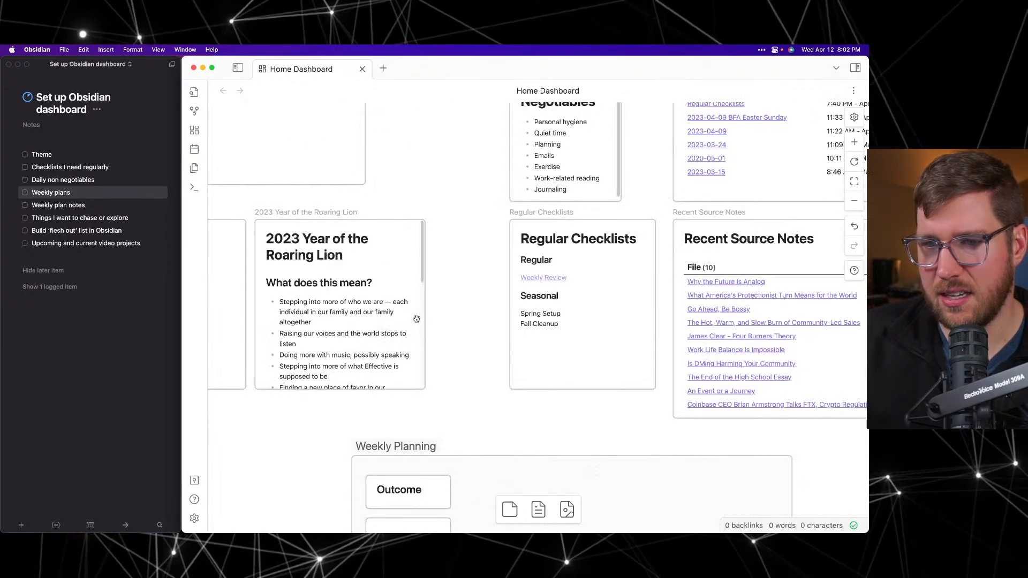
pyautogui.scroll(-5, 416, 319)
pyautogui.scroll(1, 375, 321)
pyautogui.scroll(-5, 363, 321)
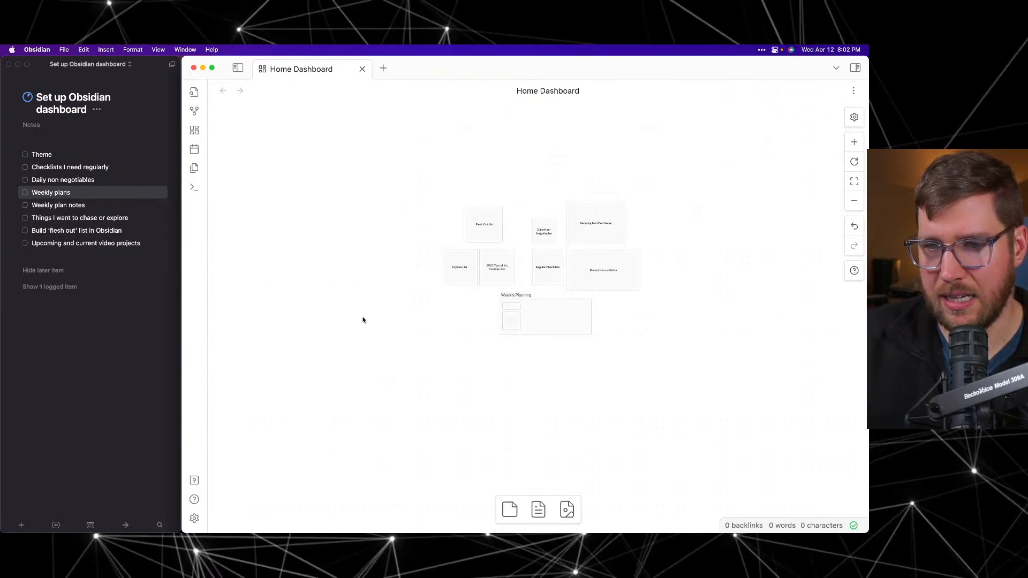
pyautogui.scroll(10, 383, 322)
pyautogui.scroll(-5, 703, 299)
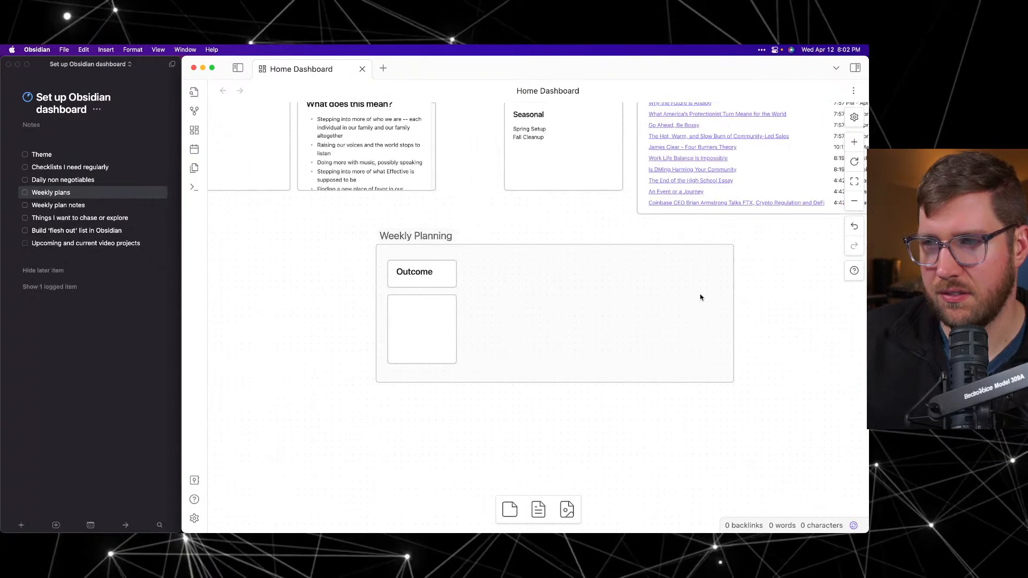
pyautogui.hscroll(2, 701, 296)
pyautogui.hscroll(-5, 697, 295)
pyautogui.scroll(3, 695, 297)
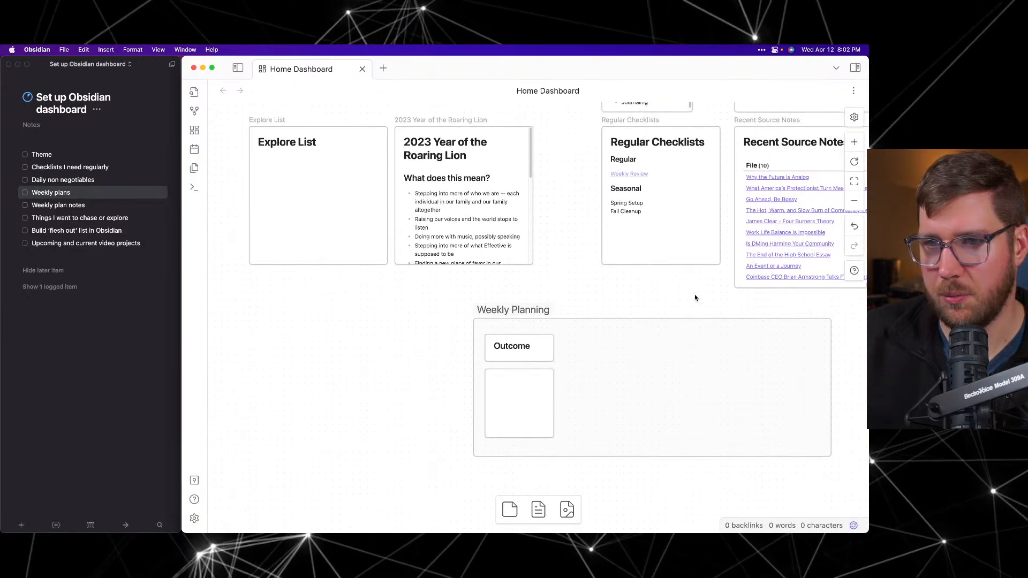
pyautogui.scroll(-7, 694, 298)
pyautogui.scroll(1, 693, 299)
pyautogui.scroll(4, 693, 299)
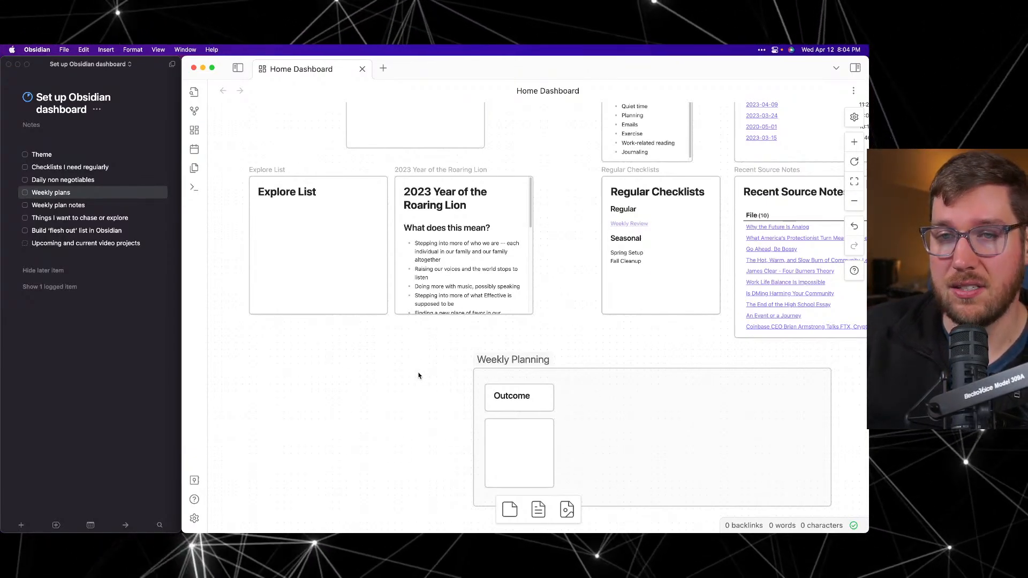
pyautogui.scroll(-1, 419, 371)
pyautogui.scroll(4, 419, 371)
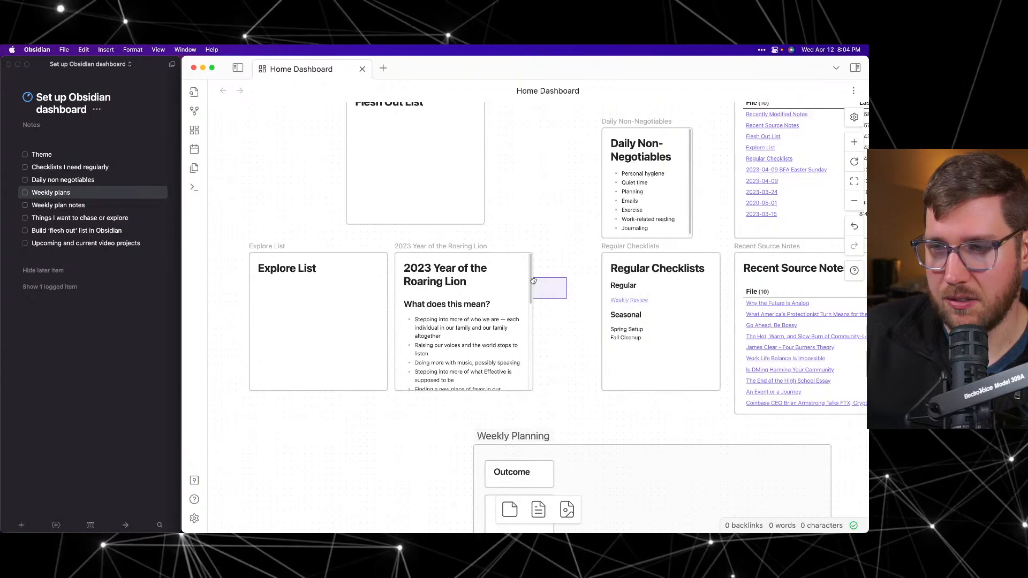
pyautogui.moveTo(534, 281); pyautogui.dragTo(532, 280)
pyautogui.click(551, 226)
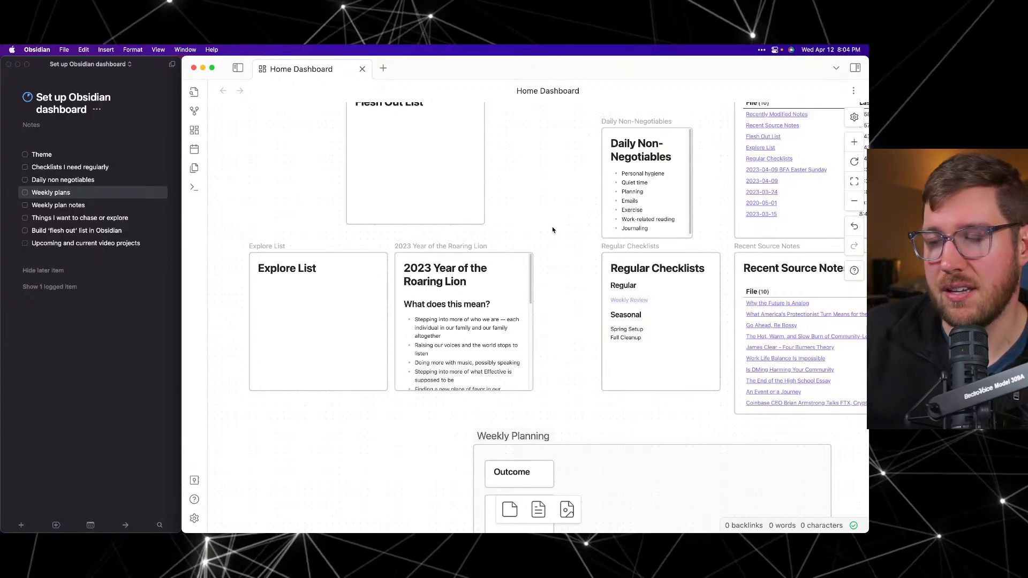
pyautogui.hscroll(3, 552, 226)
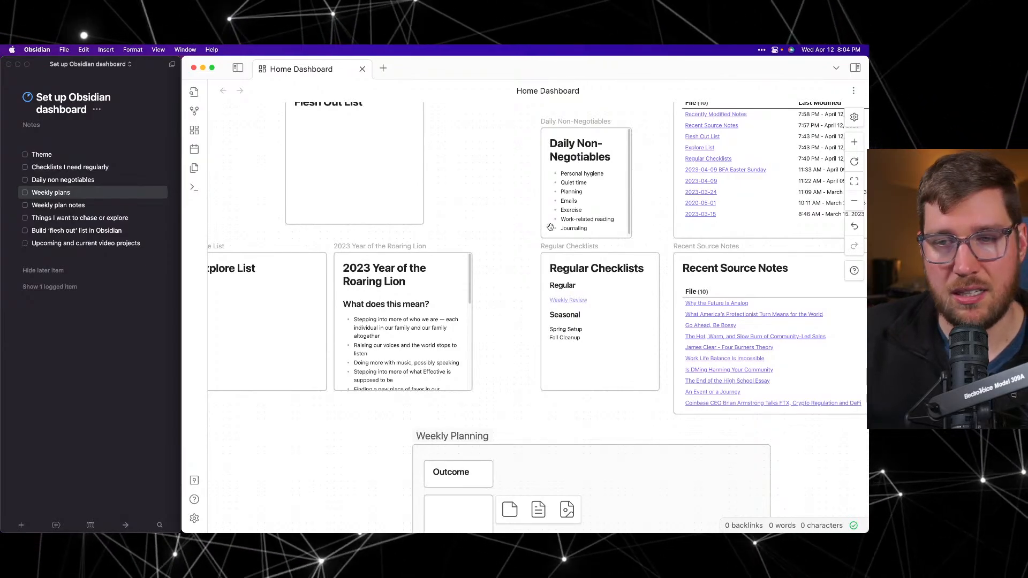
# Step: Create the missing Weekly Review Checklist note from the Weekly Review link in the Regular Checklists card
pyautogui.hscroll(-3, 552, 228)
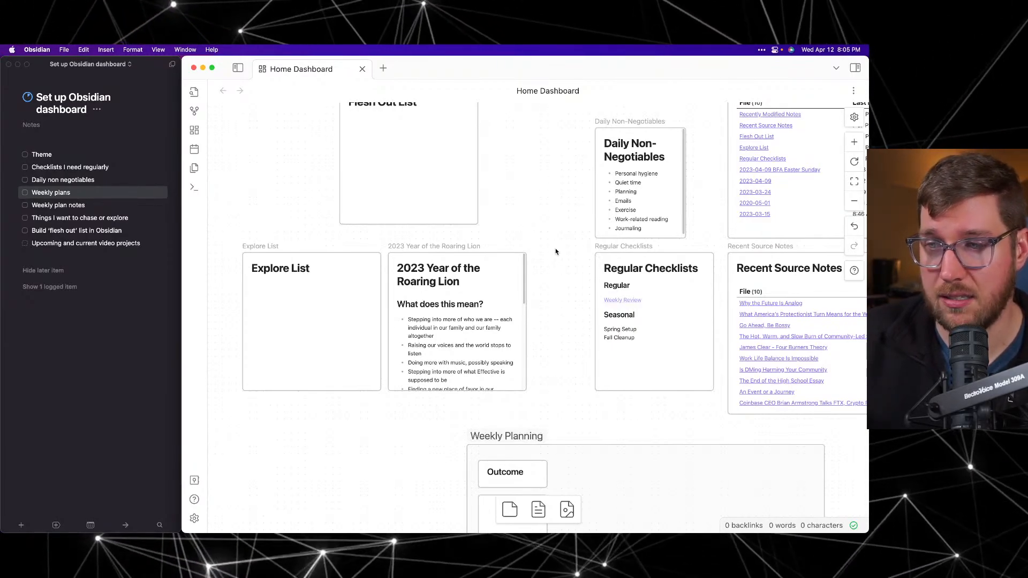
pyautogui.hscroll(2, 556, 252)
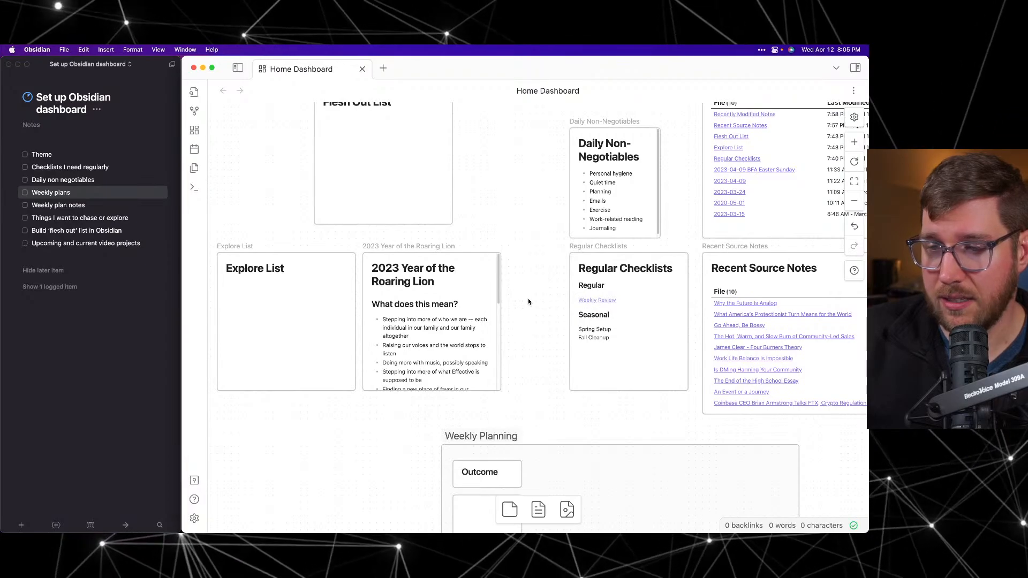
pyautogui.click(591, 301)
pyautogui.moveTo(595, 303)
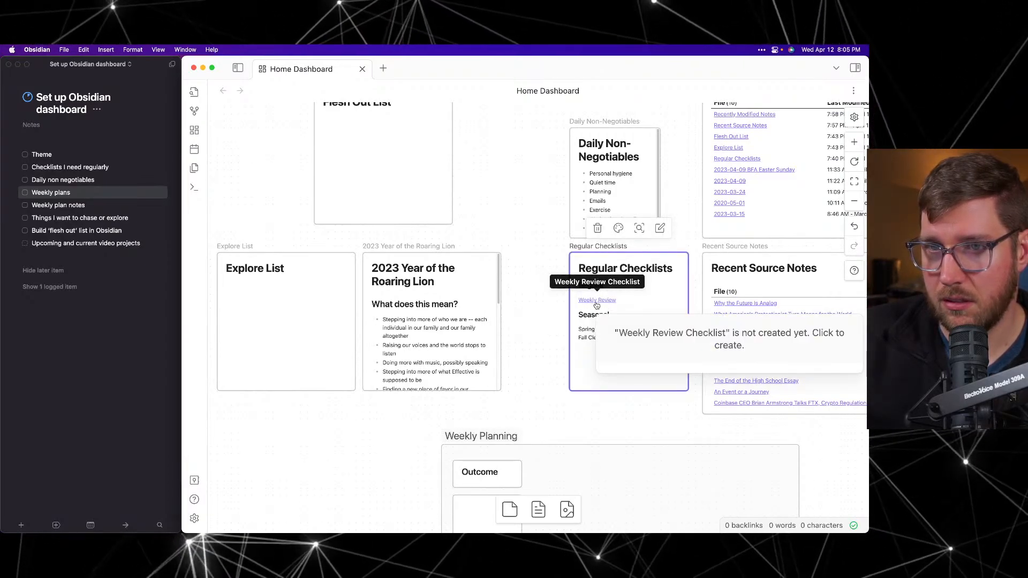
pyautogui.click(596, 301)
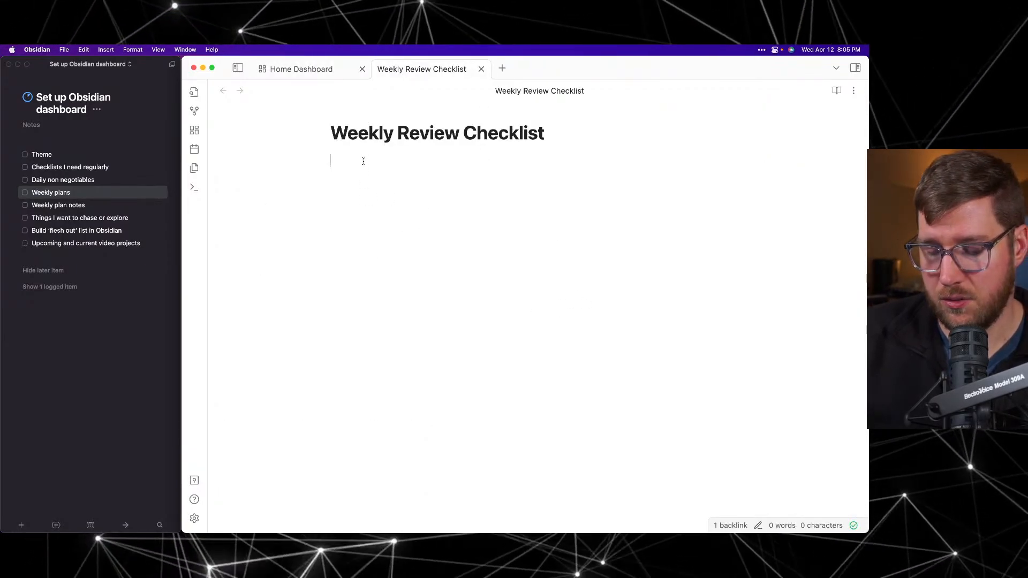
# Step: Start a checkbox list in the Weekly Review Checklist note with the item "Mindsweep on paper"
pyautogui.press('super+l')
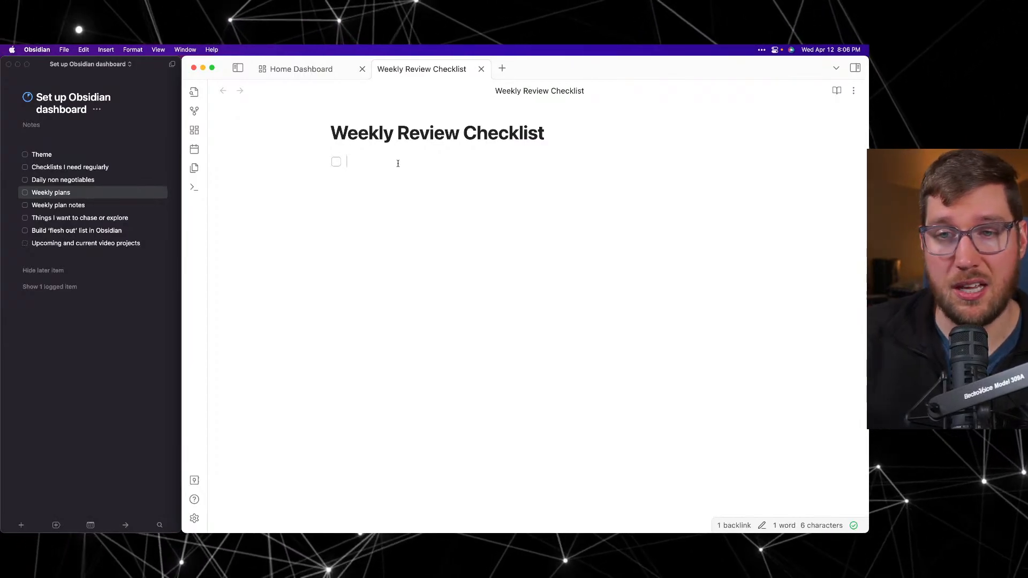
pyautogui.write('Mindswee')
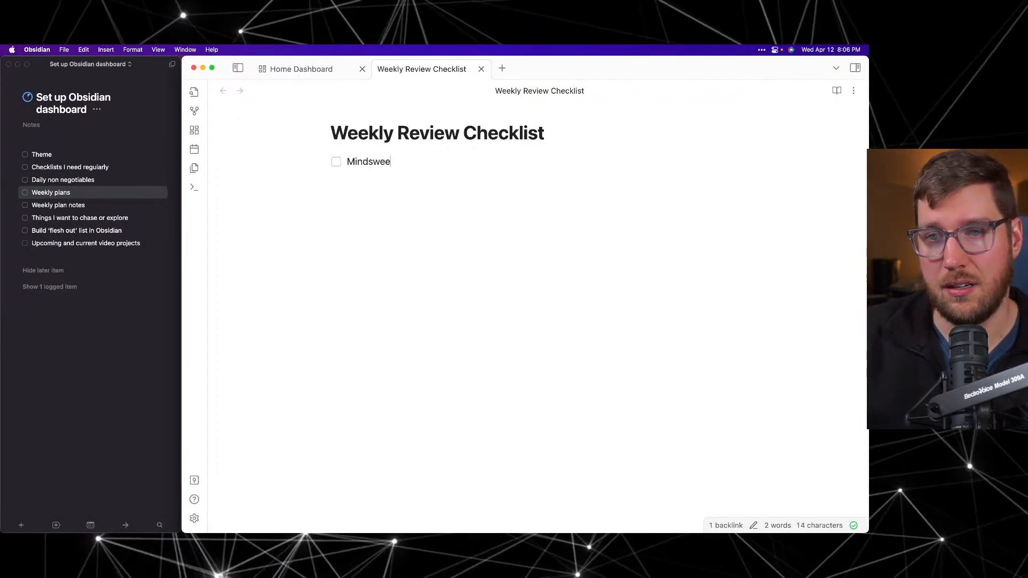
pyautogui.write('p on paper')
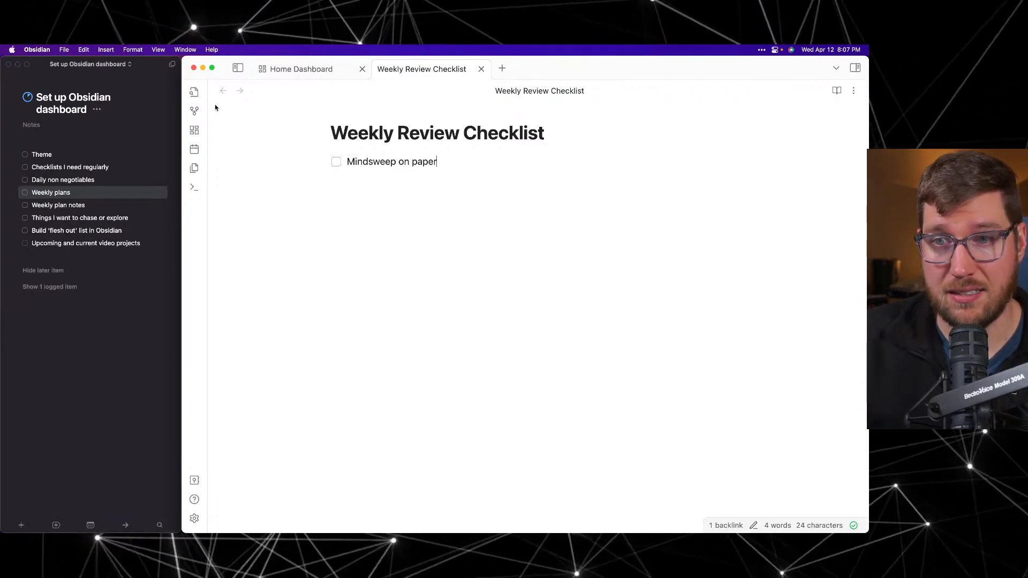
# Step: Add a second checkbox item reading "Review calendar (look back 2 weeks, ahead 6 weeks)"
pyautogui.click(362, 161)
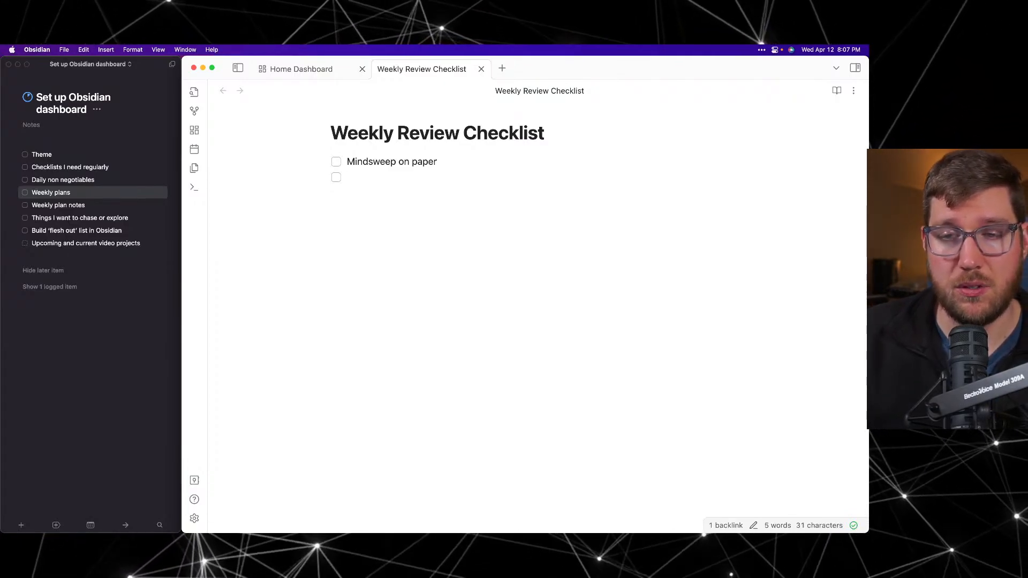
pyautogui.write('Review ')
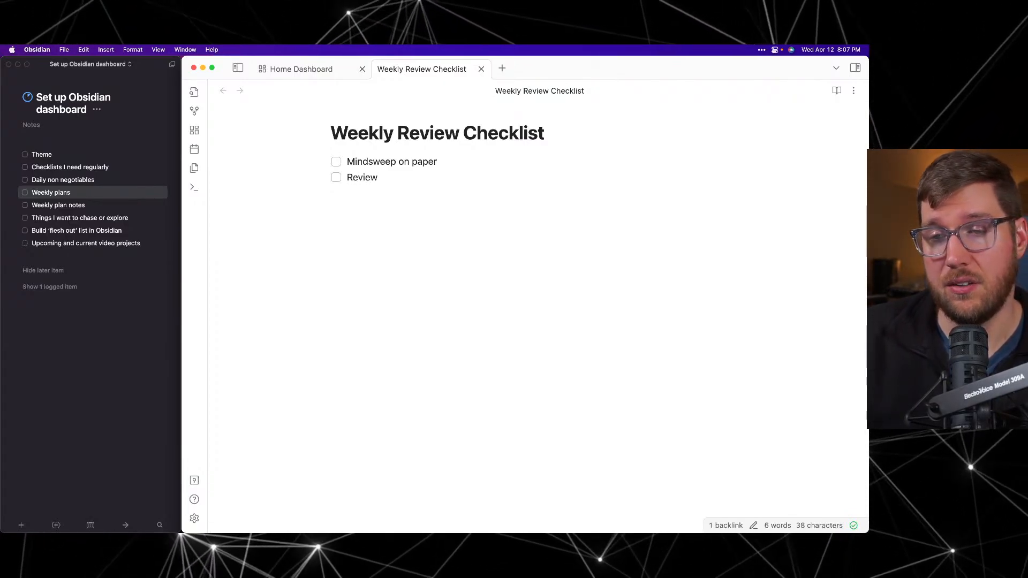
pyautogui.write('calendar')
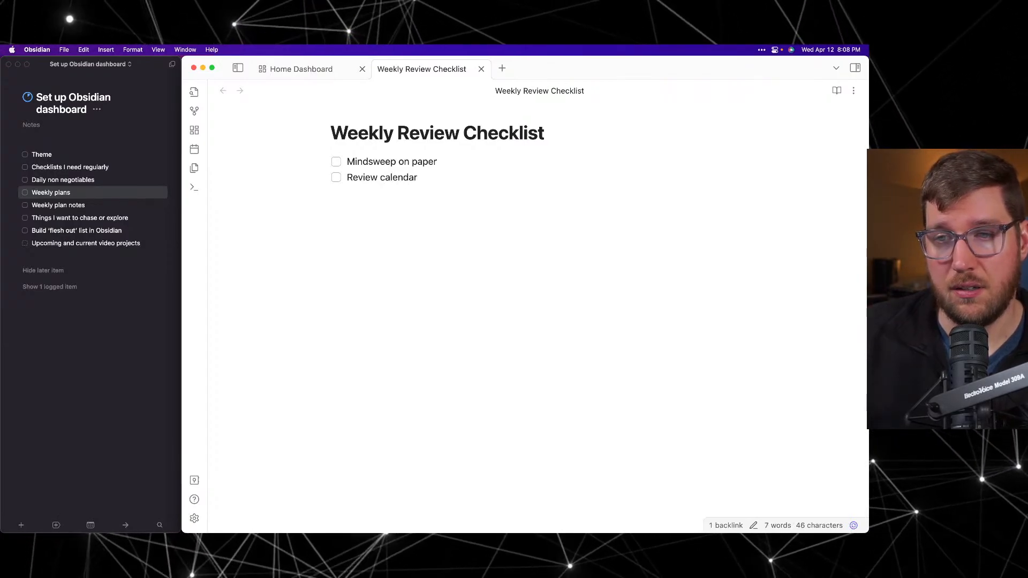
pyautogui.write(' (look back ')
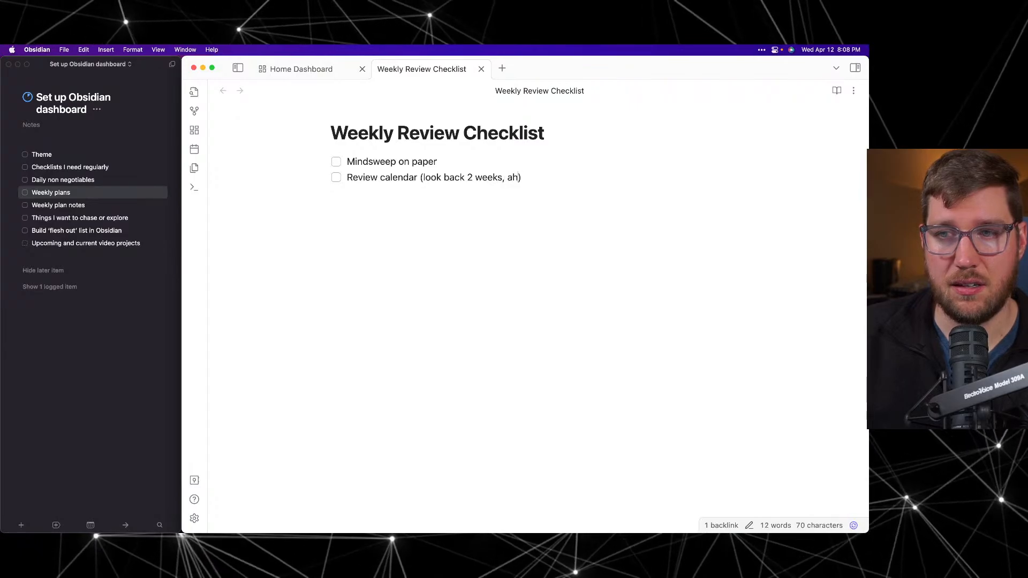
pyautogui.write('2 weeks, ahead 6')
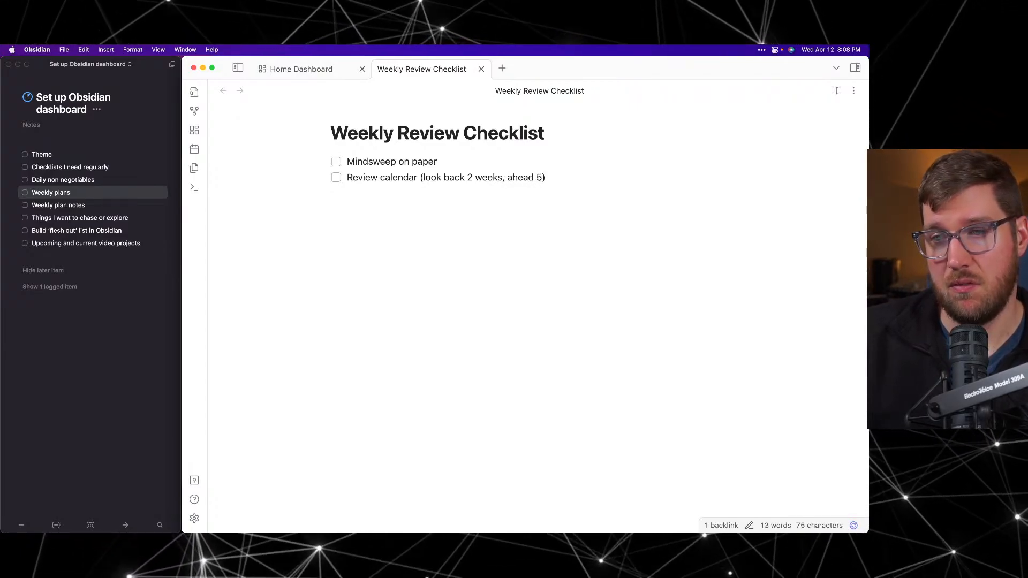
pyautogui.write(' weeks')
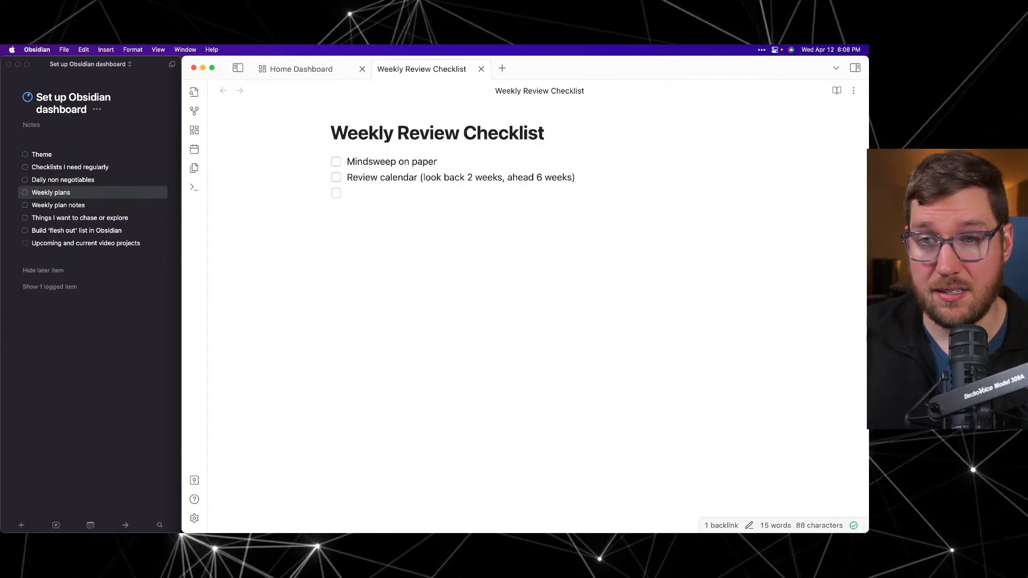
# Step: Add a third checkbox item reading "Review all the lists (update projects, upcoming items, sync up project tracking)"
pyautogui.write('Review')
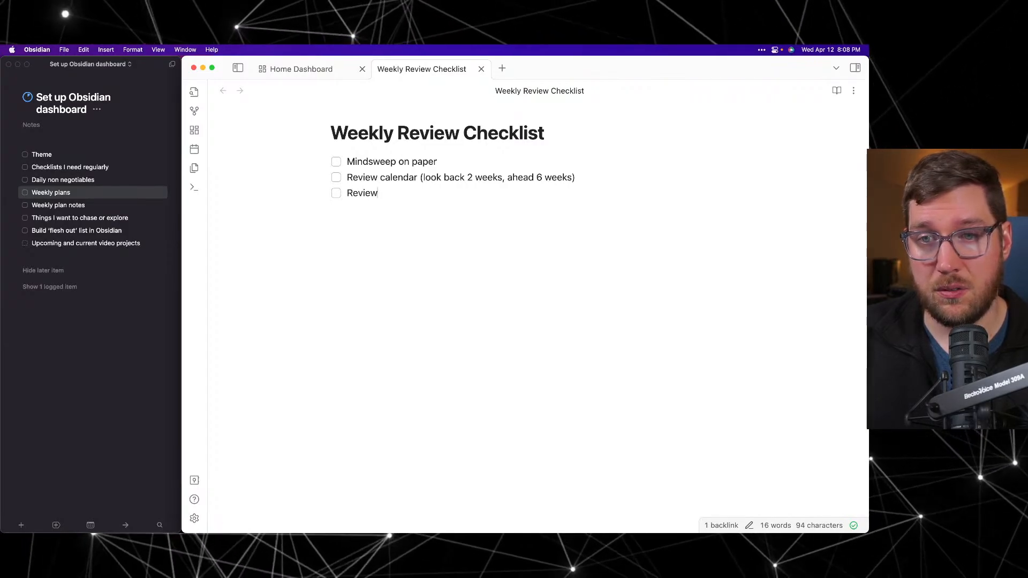
pyautogui.write(' all the lists (up')
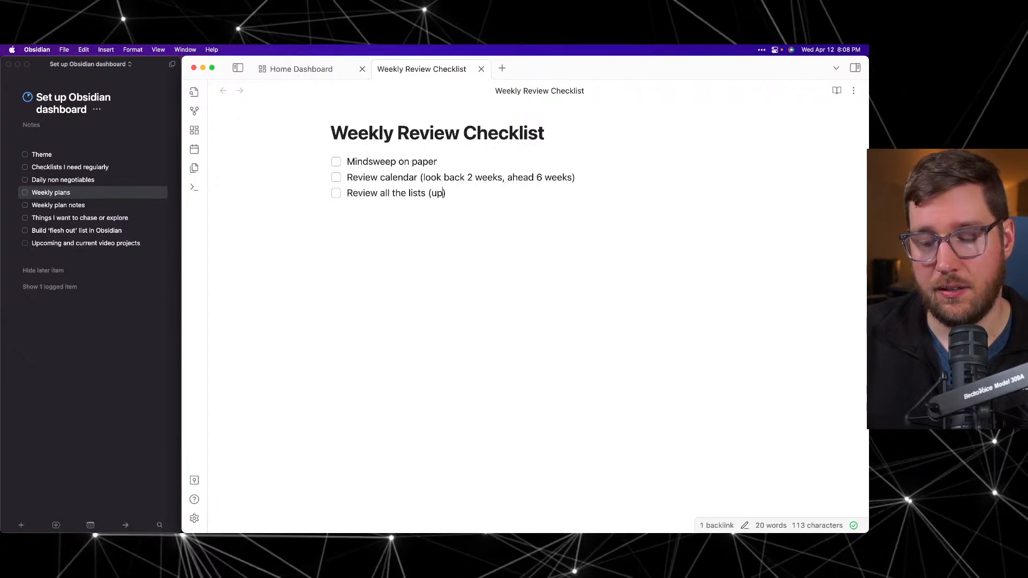
pyautogui.write('update proje')
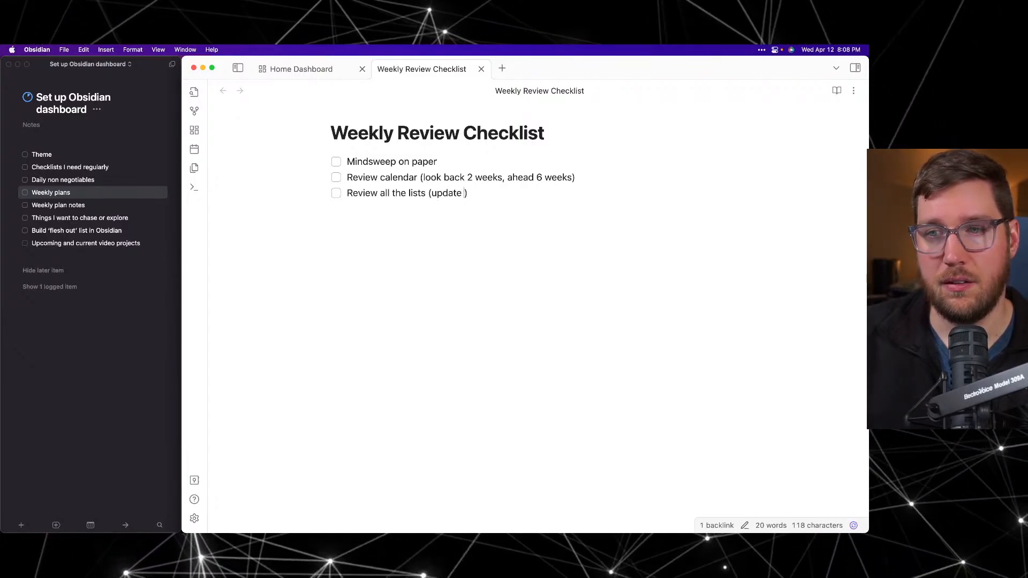
pyautogui.write('cts, ')
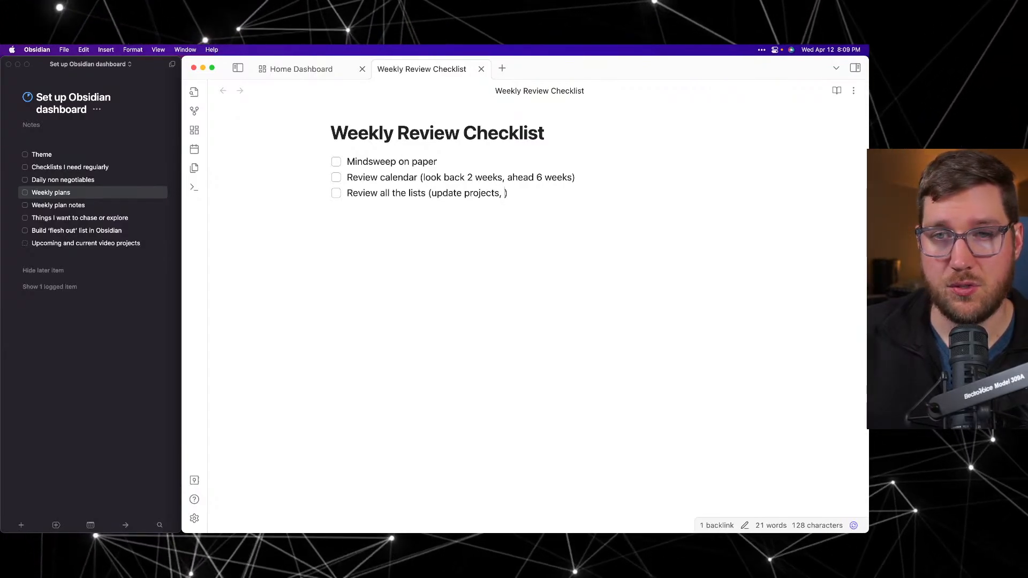
pyautogui.write('sched')
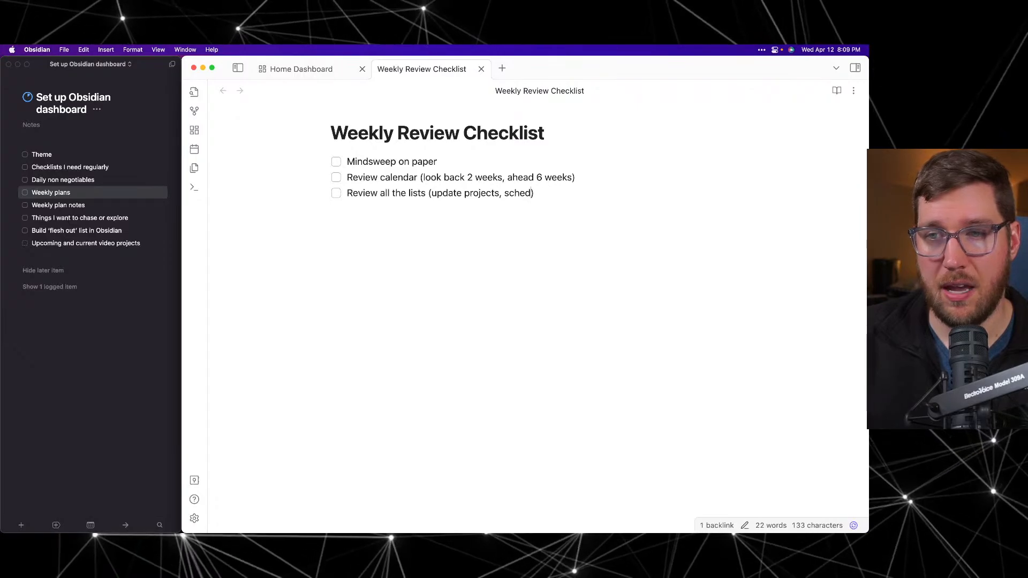
pyautogui.write('upcoming items')
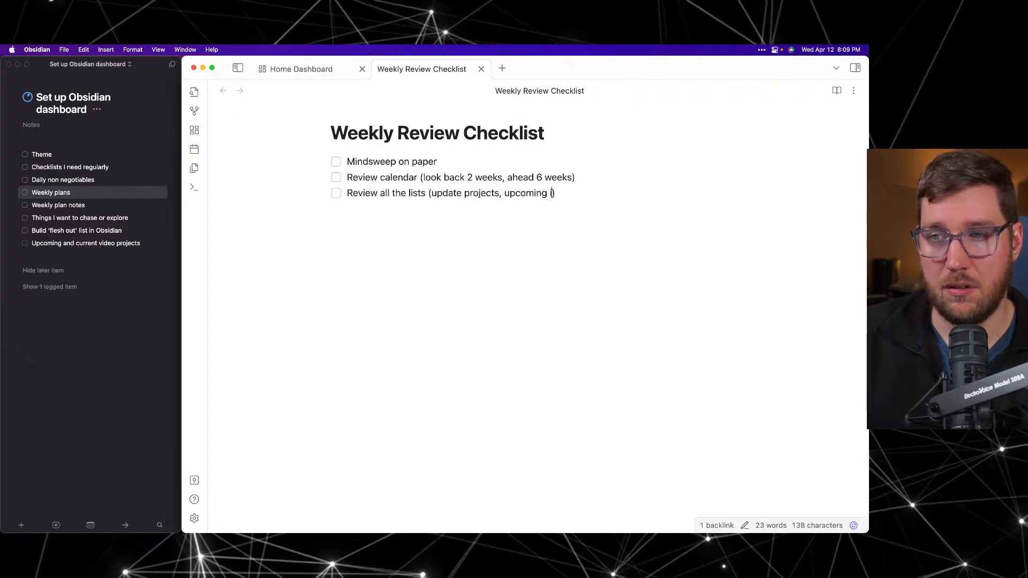
pyautogui.write(',')
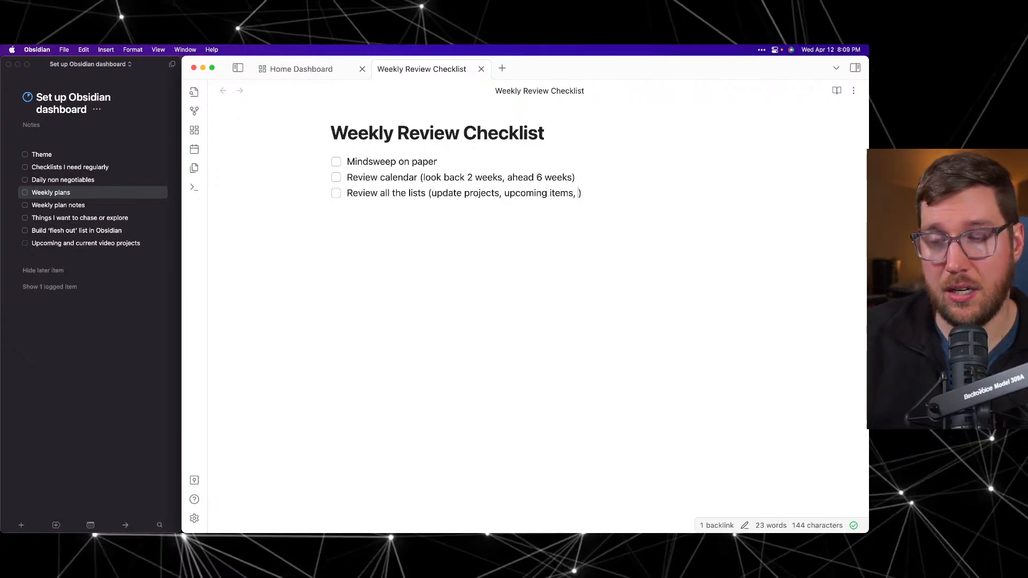
pyautogui.write('sync up project ')
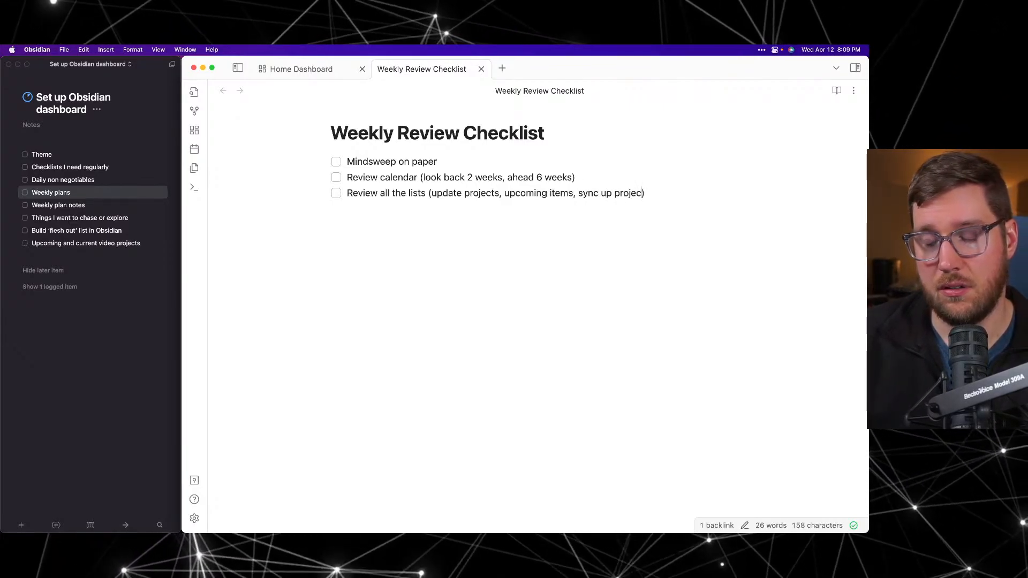
pyautogui.write('tracking')
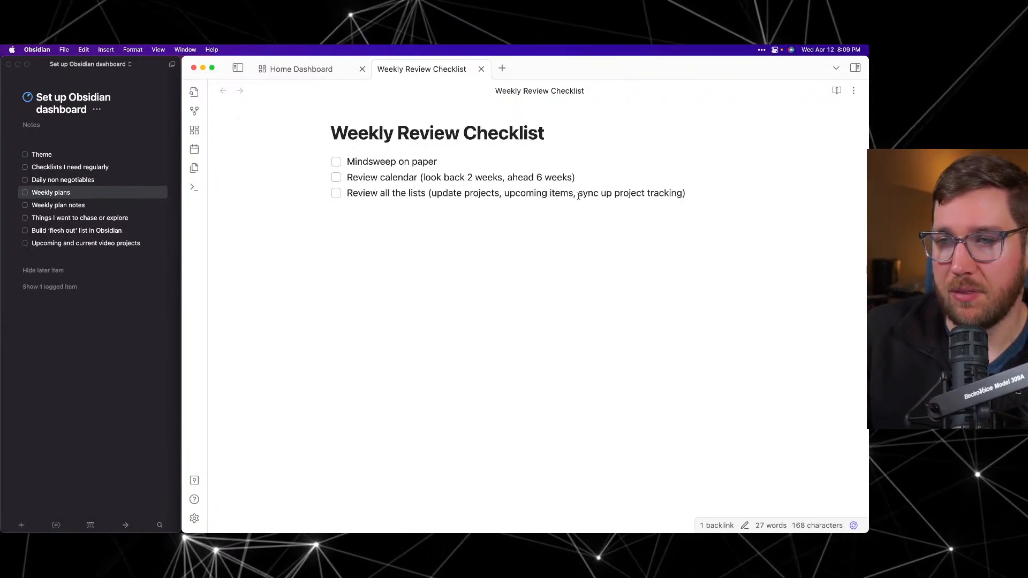
pyautogui.moveTo(580, 195); pyautogui.dragTo(685, 194)
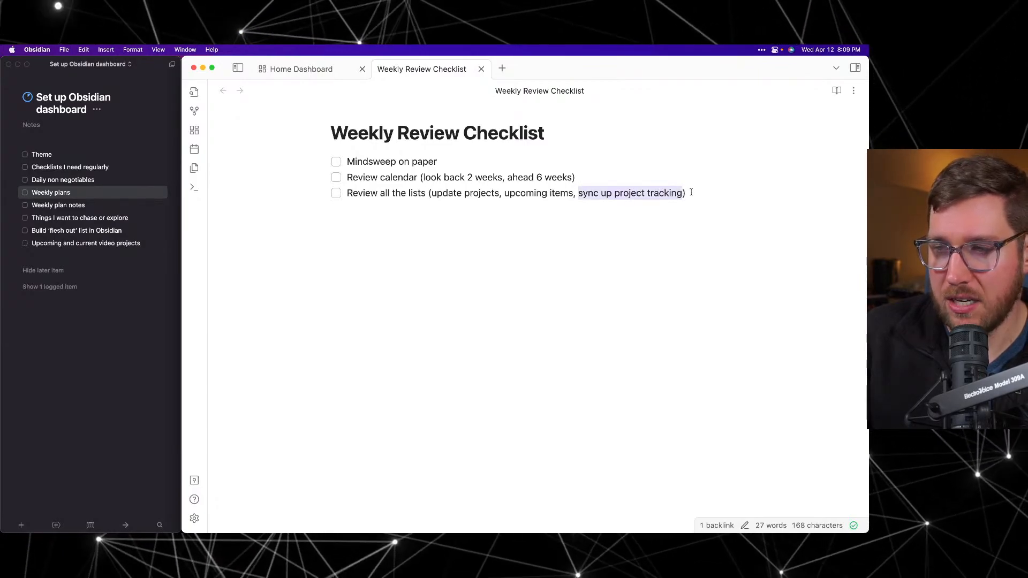
pyautogui.press('Right')
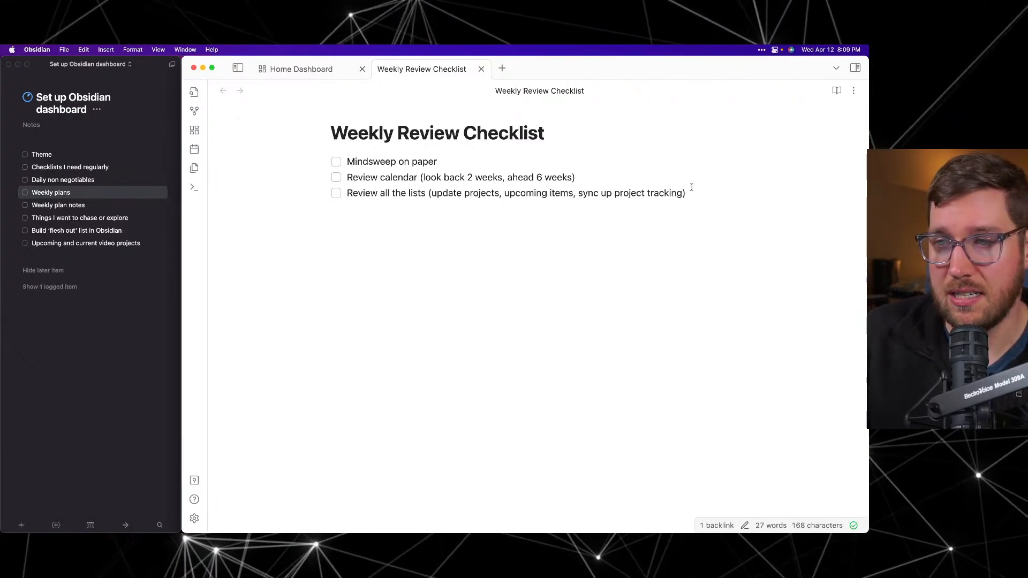
# Step: Add a fourth checkbox item reading "Review the" followed by an internal link to Home Dashboard.canvas
pyautogui.press('Return')
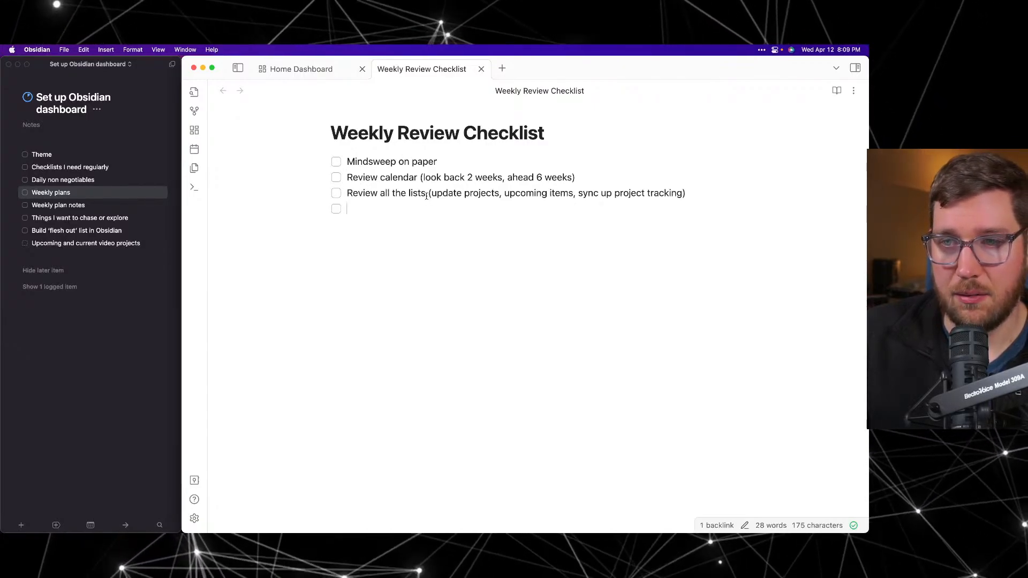
pyautogui.moveTo(431, 194); pyautogui.dragTo(696, 195)
pyautogui.click(699, 195)
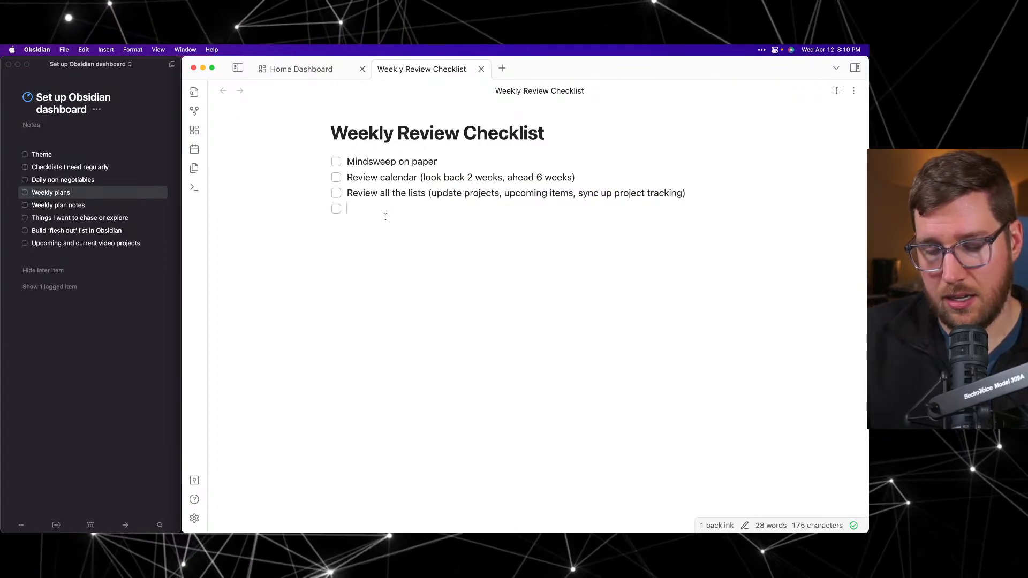
pyautogui.write('Review the [')
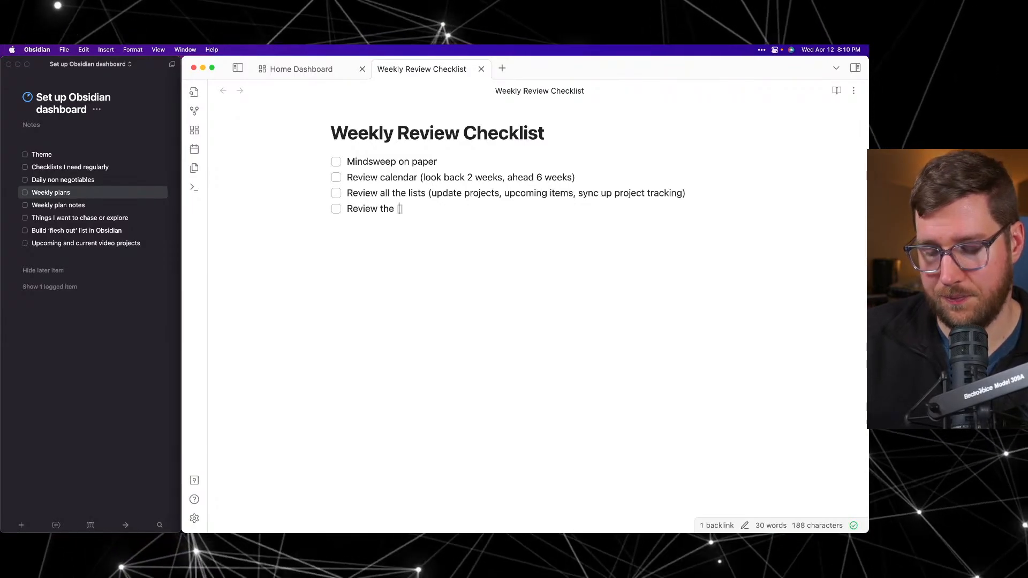
pyautogui.write('[[Home')
pyautogui.press('Down')
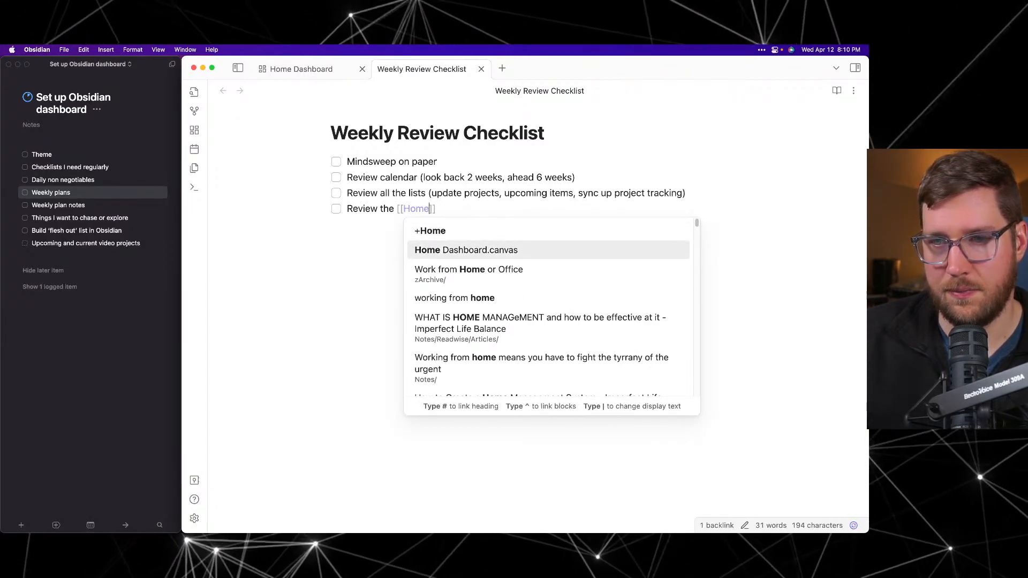
pyautogui.press('Return')
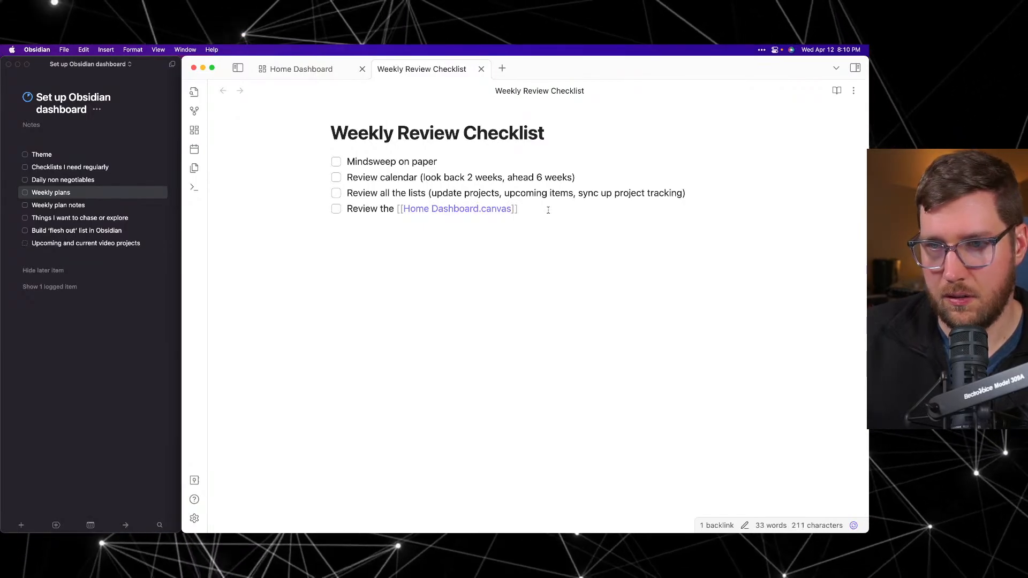
# Step: Check the Home Dashboard briefly and add a fifth checkbox item reading "Reflect on the last week (journal, retrospective)"
pyautogui.press('Return')
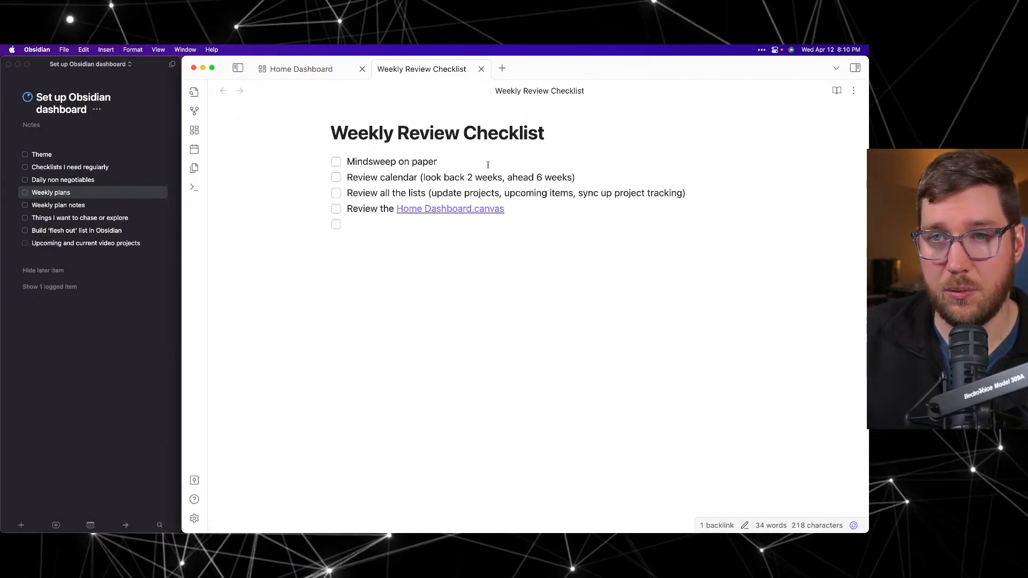
pyautogui.click(300, 69)
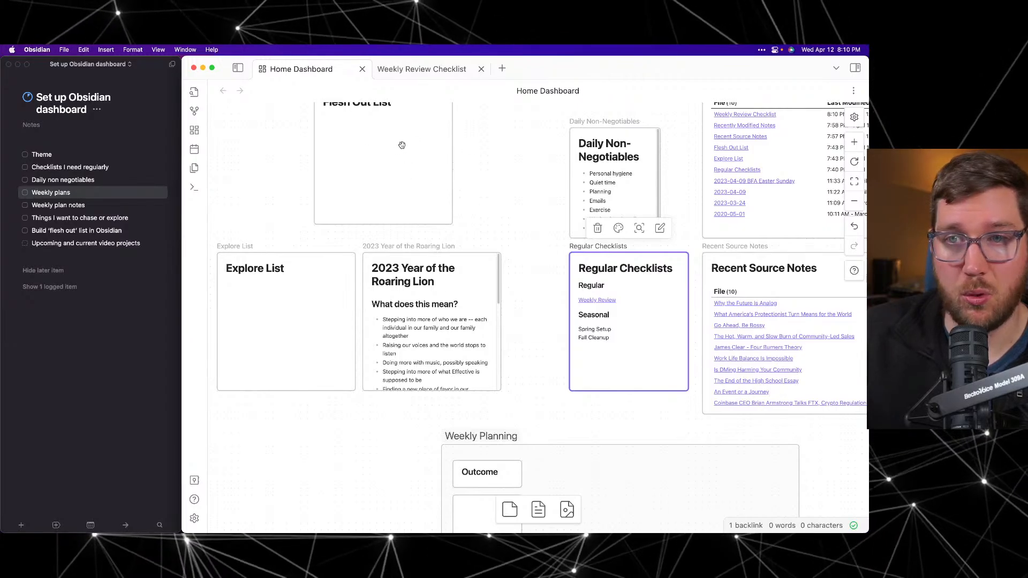
pyautogui.click(422, 73)
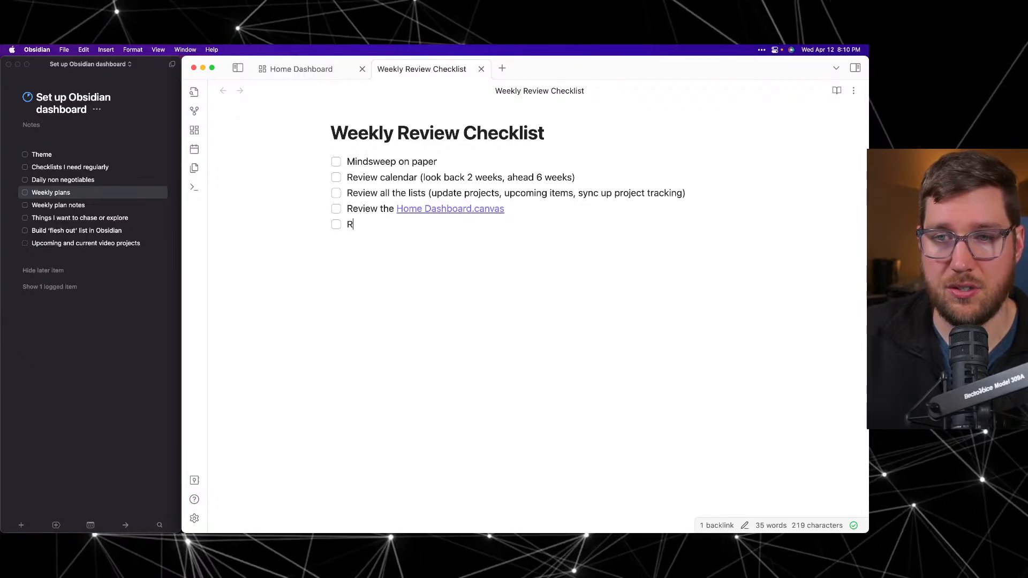
pyautogui.write('n the ')
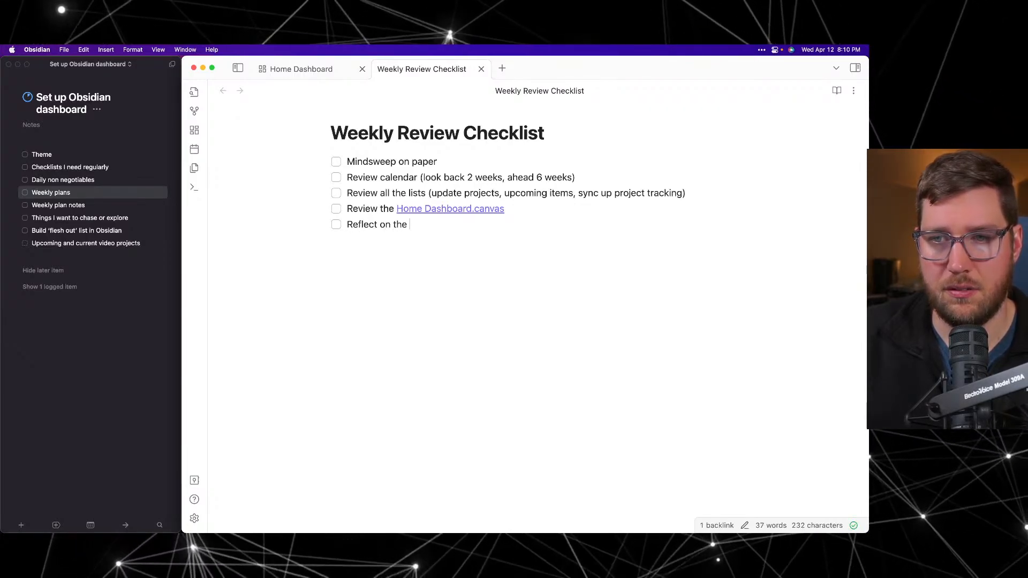
pyautogui.write('last week (journ')
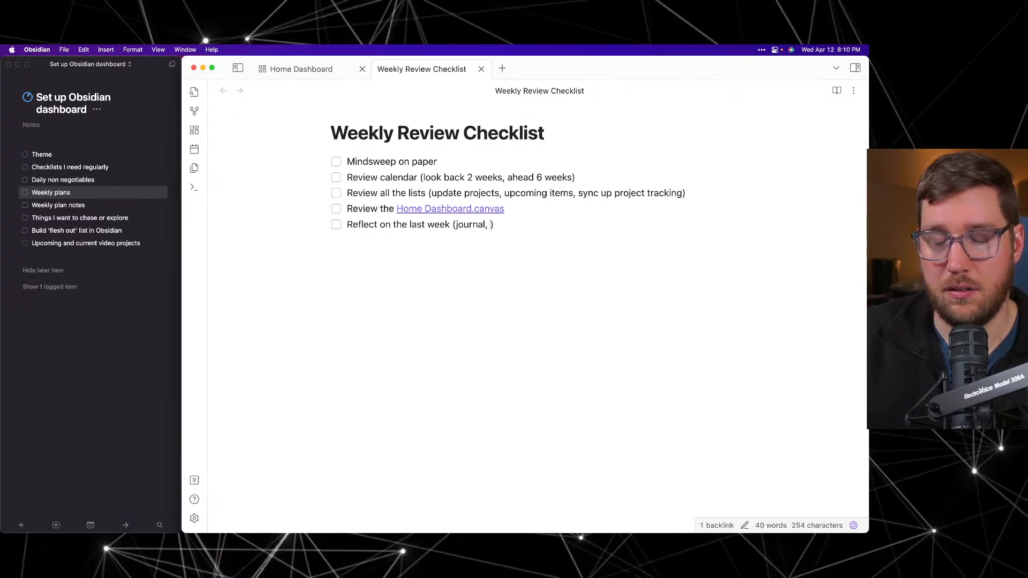
pyautogui.write('al, retrospective')
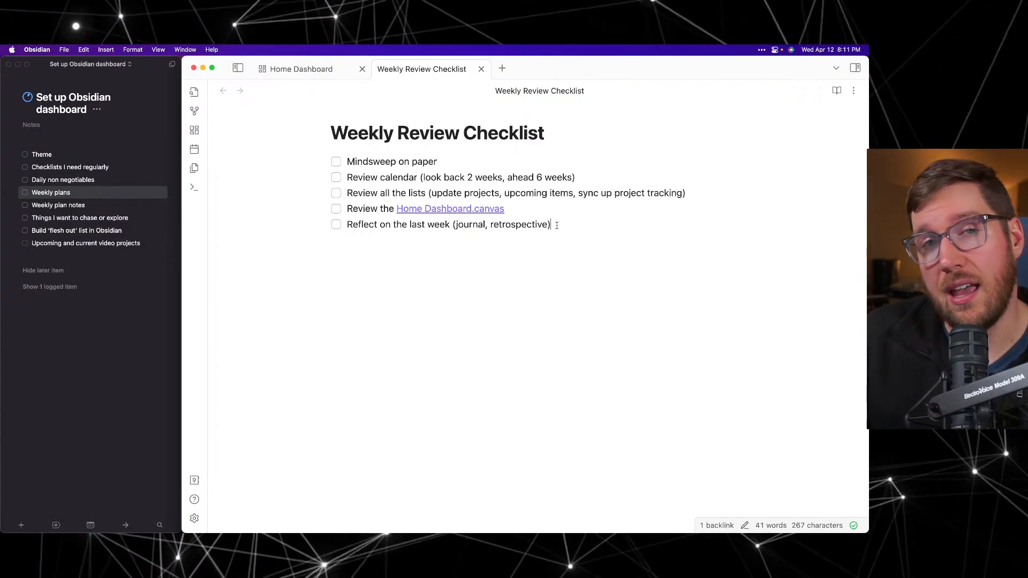
# Step: Add a sixth checkbox item reading "Set outcomes for the next week" at the end of the Weekly Review Checklist
pyautogui.moveTo(360, 226); pyautogui.dragTo(563, 228)
pyautogui.click(568, 229)
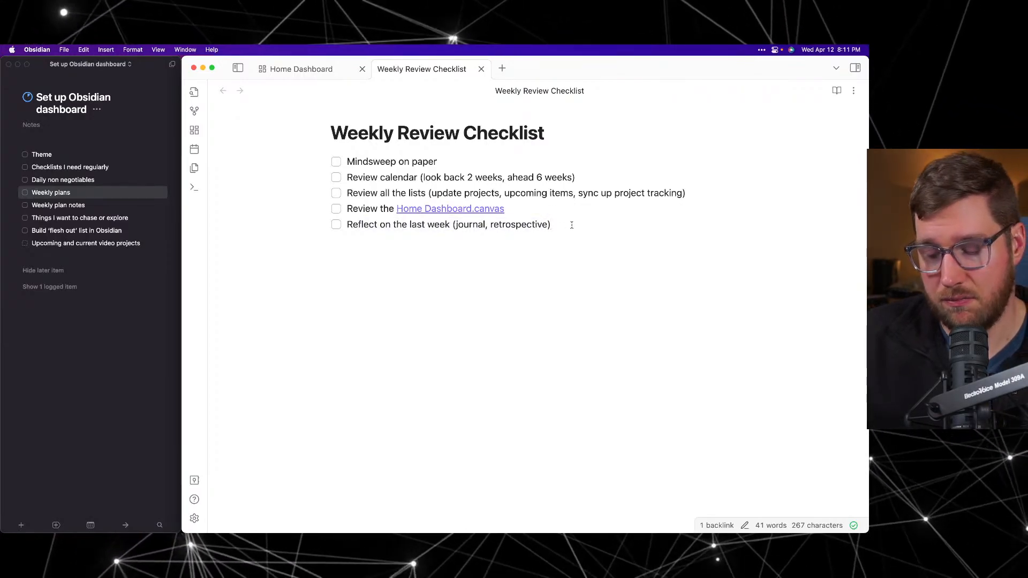
pyautogui.press('Return')
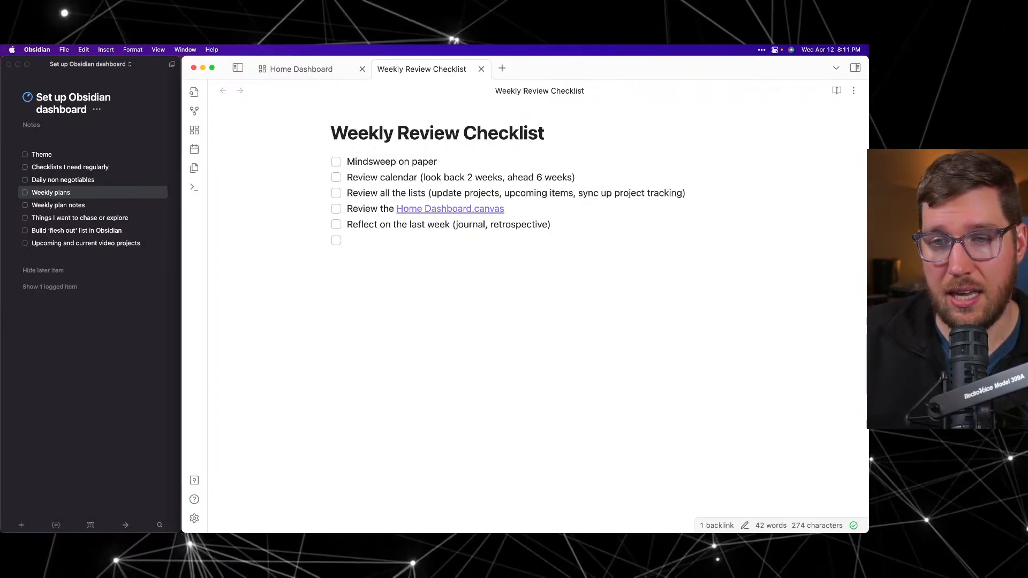
pyautogui.write('Look')
pyautogui.press('BackSpace')
pyautogui.press('BackSpace')
pyautogui.press('BackSpace')
pyautogui.press('BackSpace')
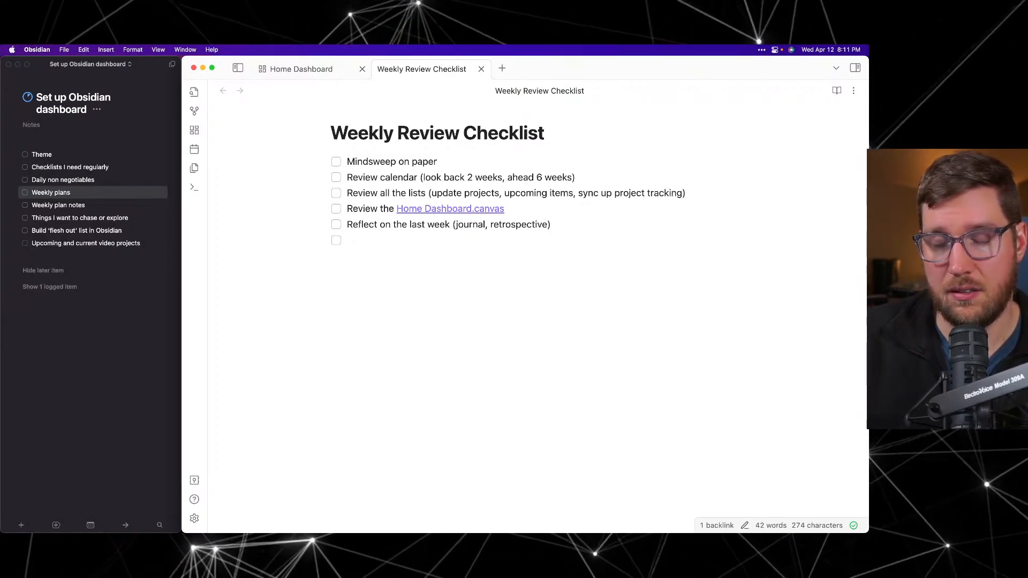
pyautogui.write('Se')
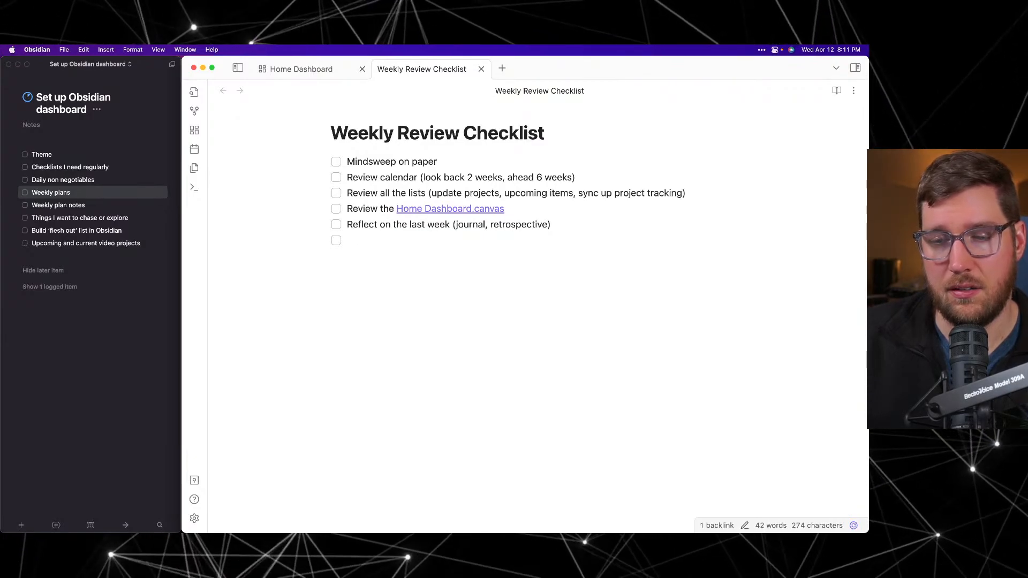
pyautogui.write('t a')
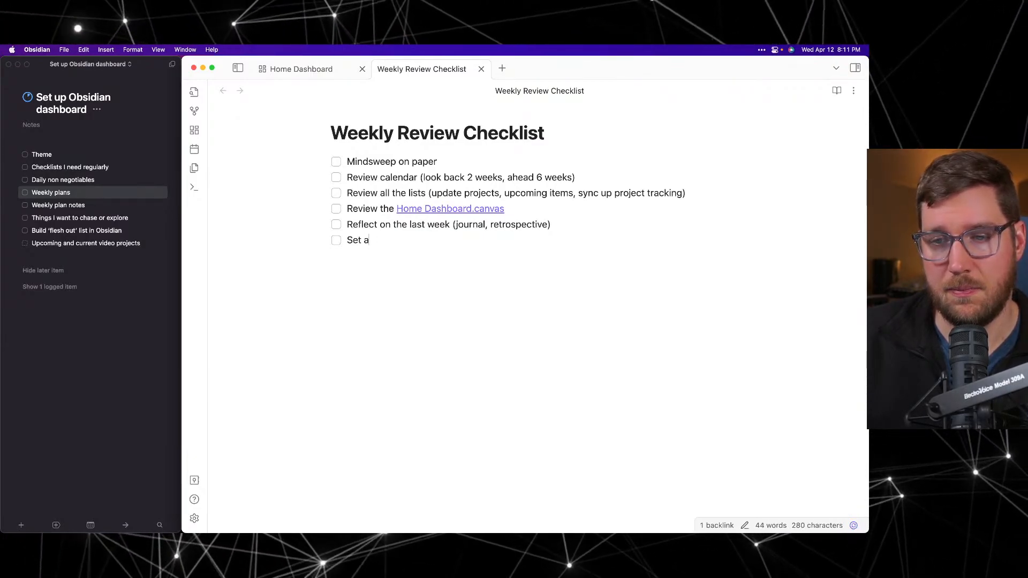
pyautogui.write('n outcomes for the next week')
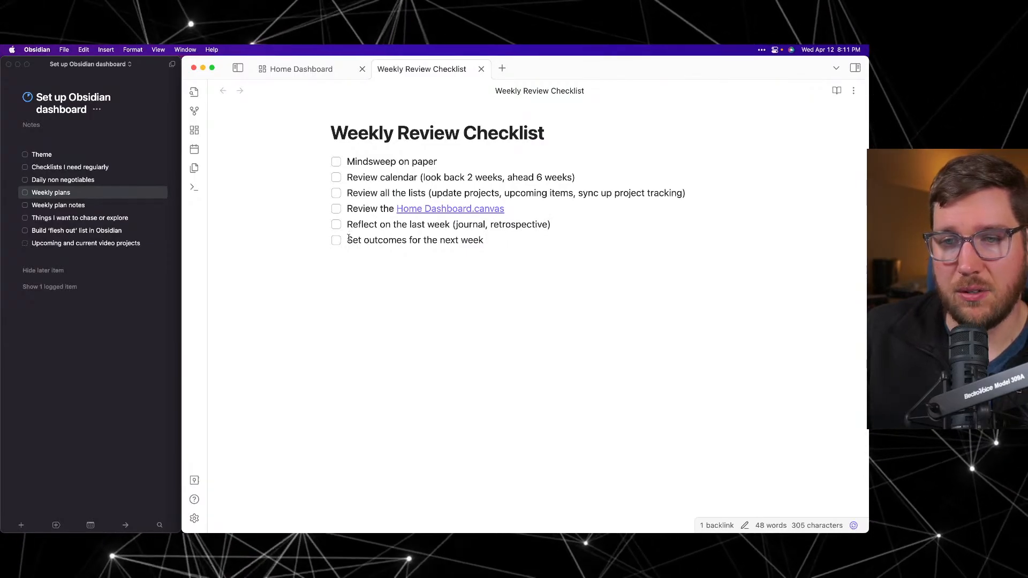
pyautogui.moveTo(347, 240)
pyautogui.mouseDown()
pyautogui.moveTo(480, 239)
pyautogui.moveTo(349, 243)
pyautogui.mouseUp()
pyautogui.click(503, 239)
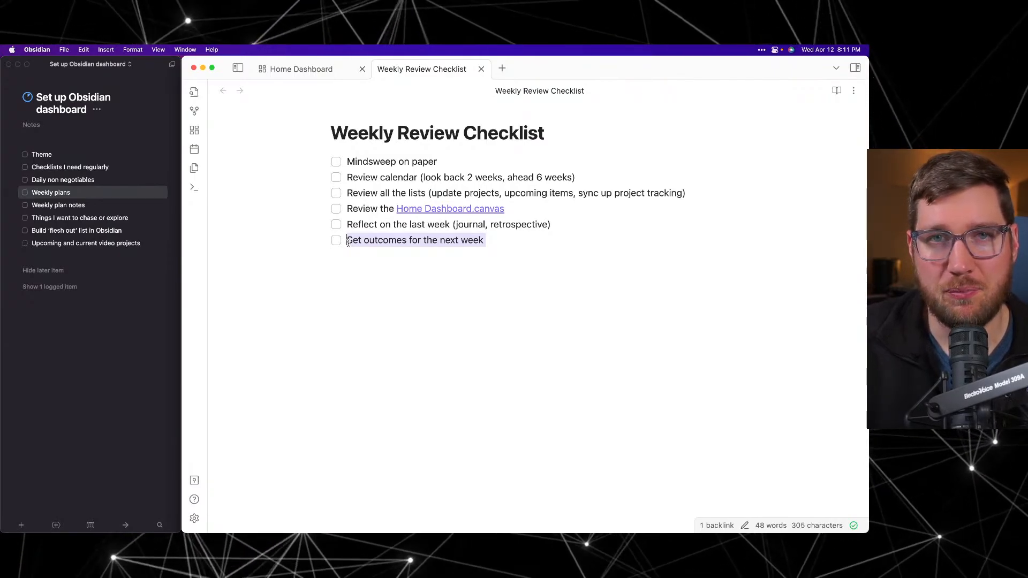
pyautogui.click(511, 245)
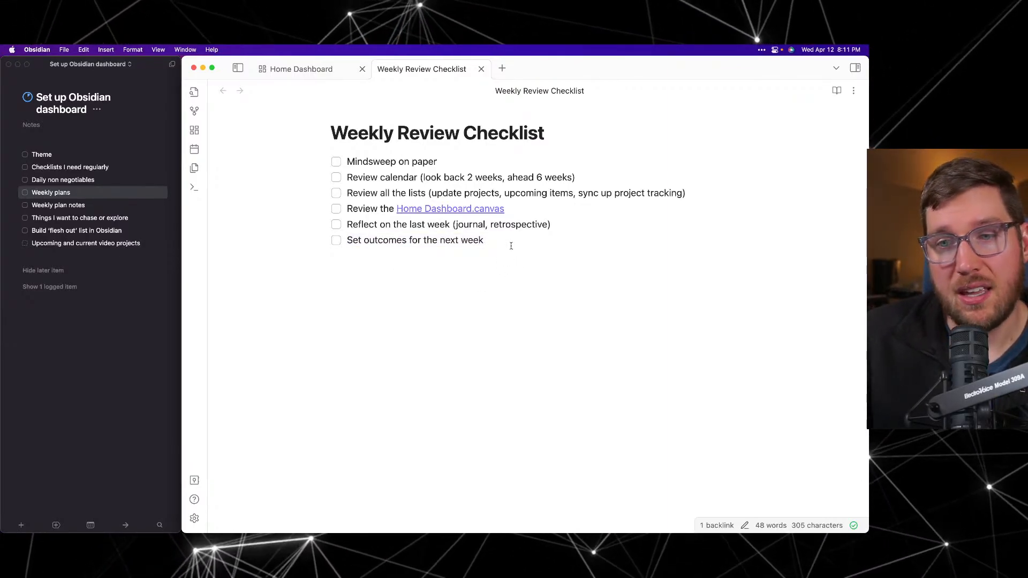
pyautogui.tripleClick(532, 239)
pyautogui.click(527, 240)
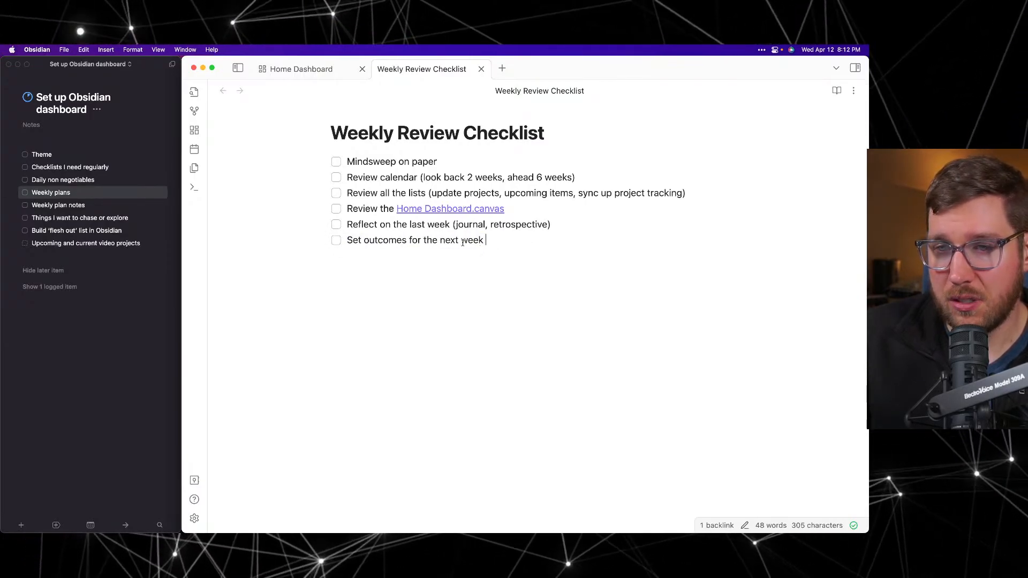
pyautogui.tripleClick(494, 239)
pyautogui.click(495, 239)
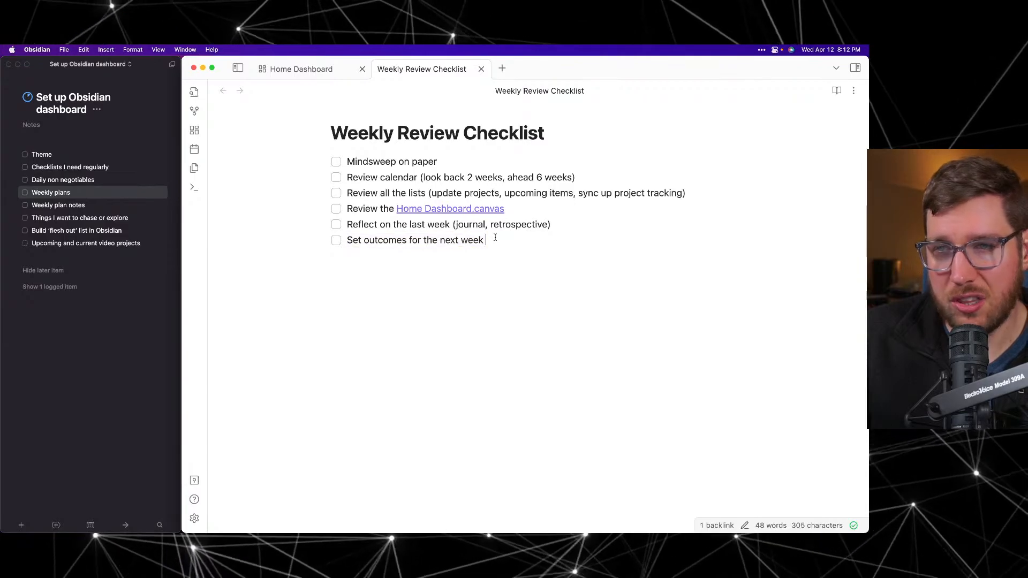
pyautogui.tripleClick(494, 240)
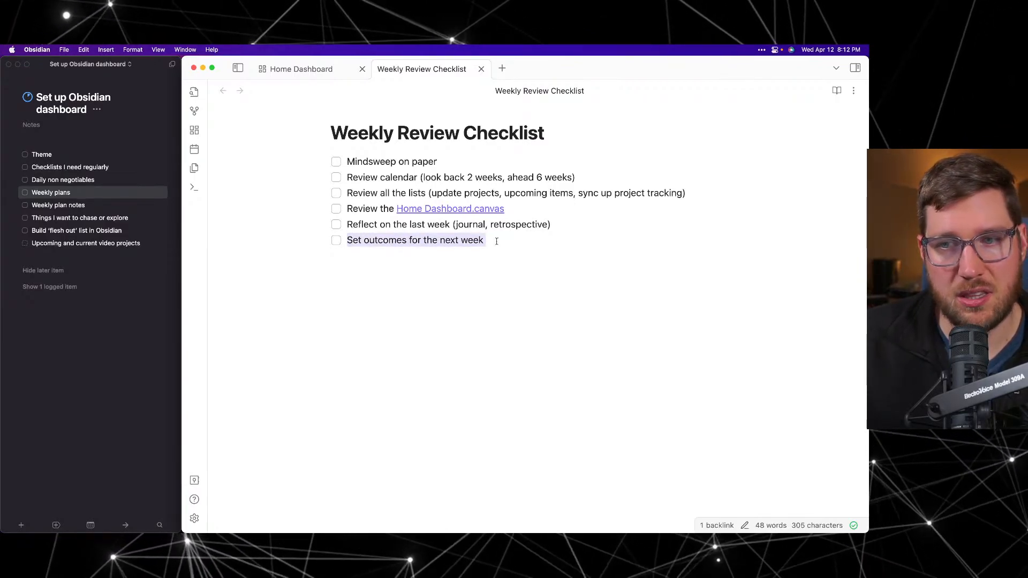
pyautogui.click(503, 240)
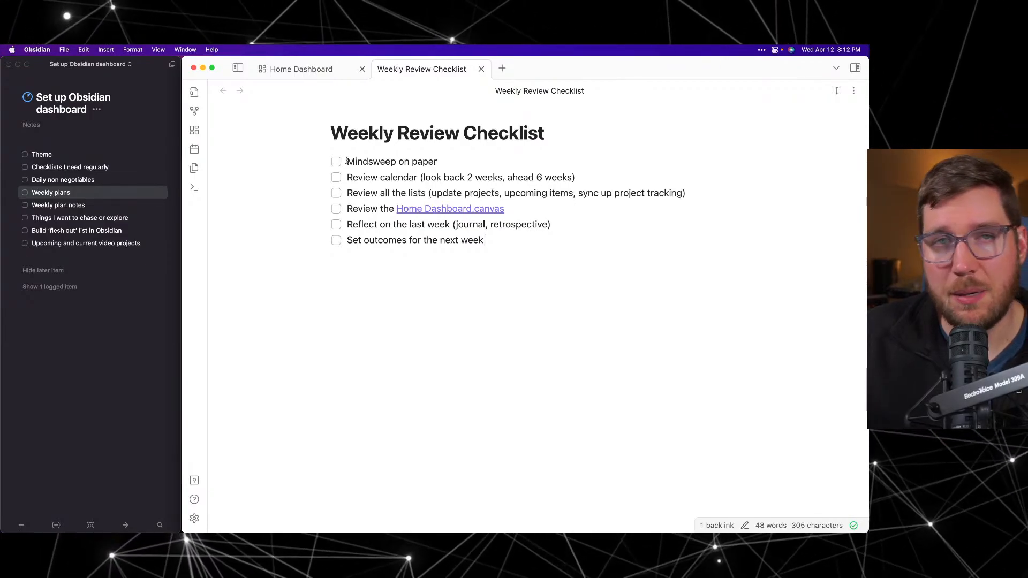
pyautogui.moveTo(347, 160); pyautogui.dragTo(498, 242)
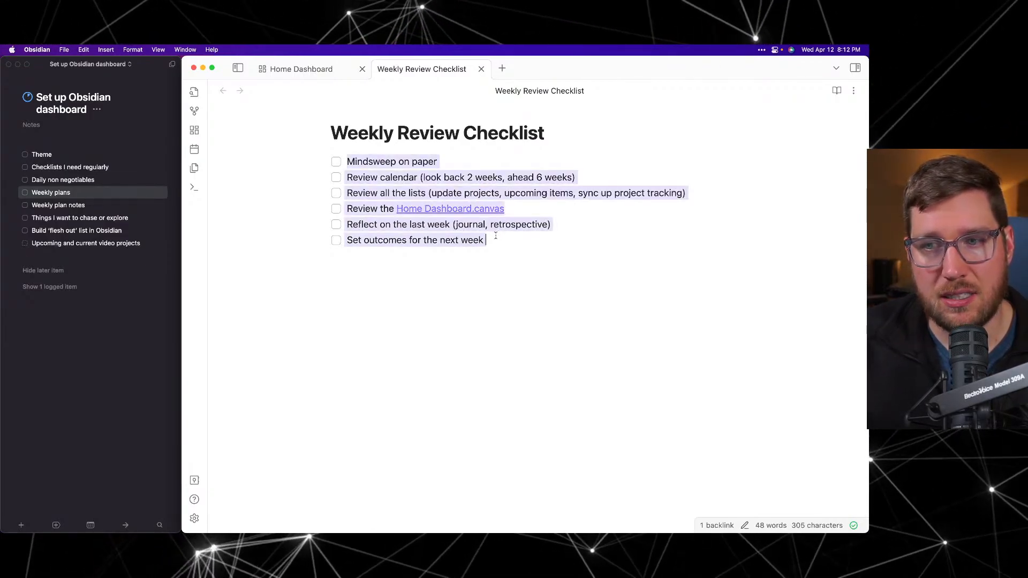
pyautogui.click(504, 243)
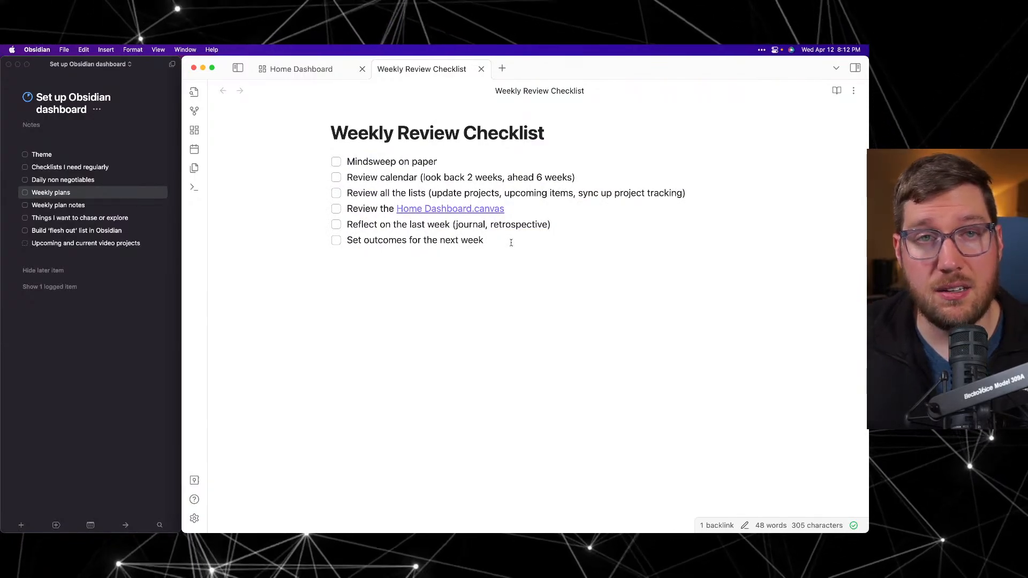
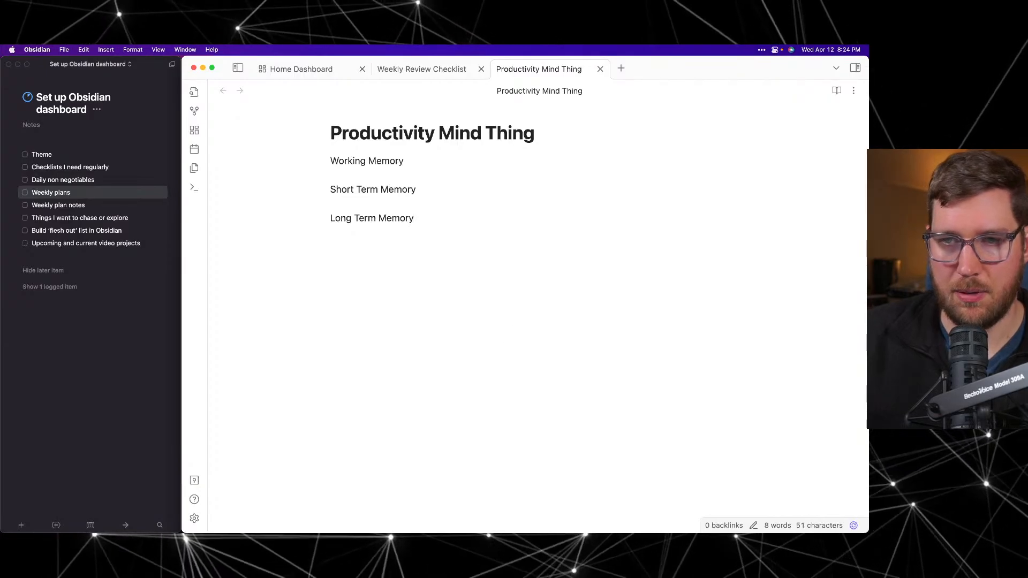
# Step: In the Productivity Mind Thing note, append "- what's relevant now" to Working Memory and add a "Paper" bullet beneath it
pyautogui.write('- w')
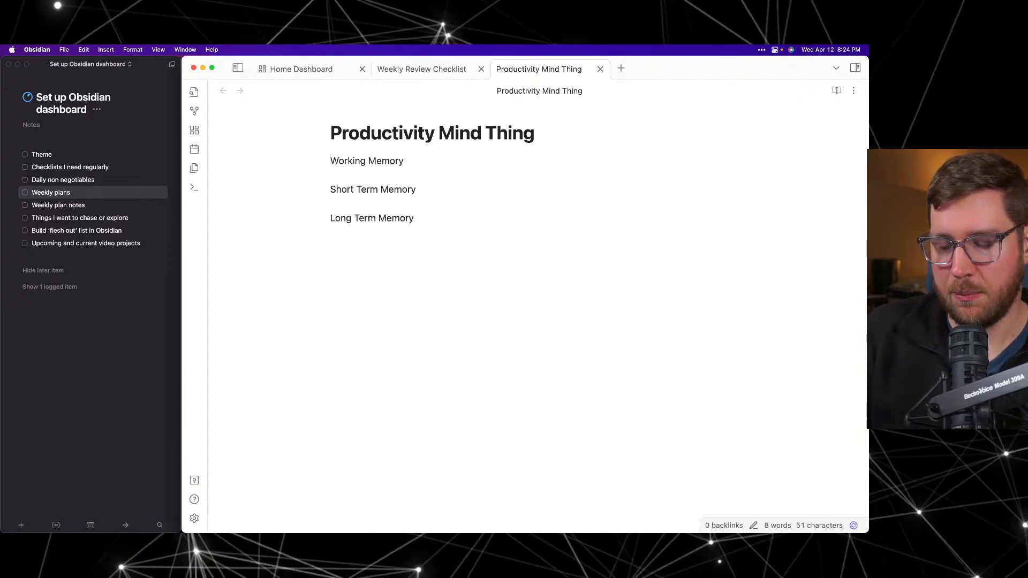
pyautogui.write("hat's ")
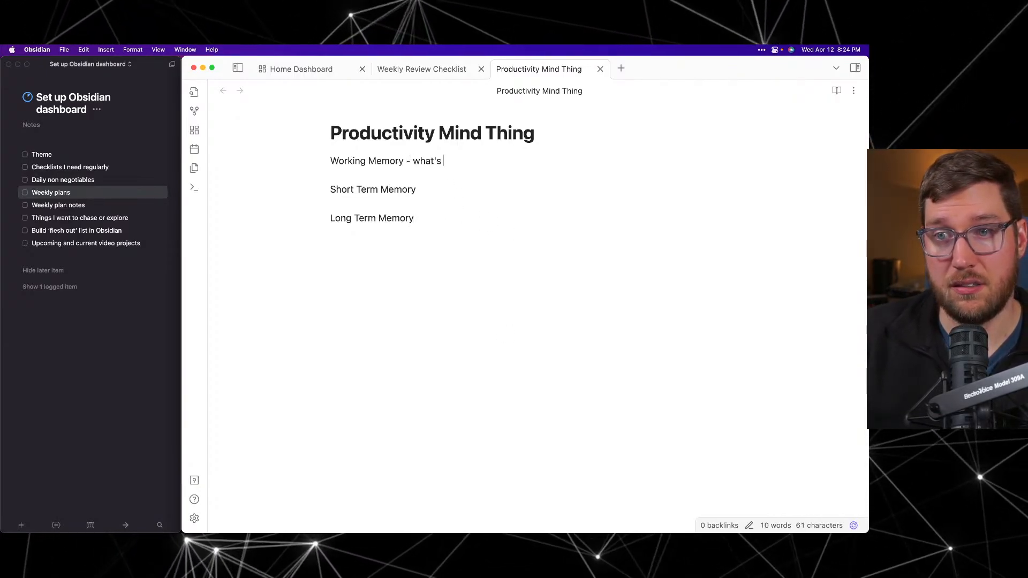
pyautogui.write('relevant now')
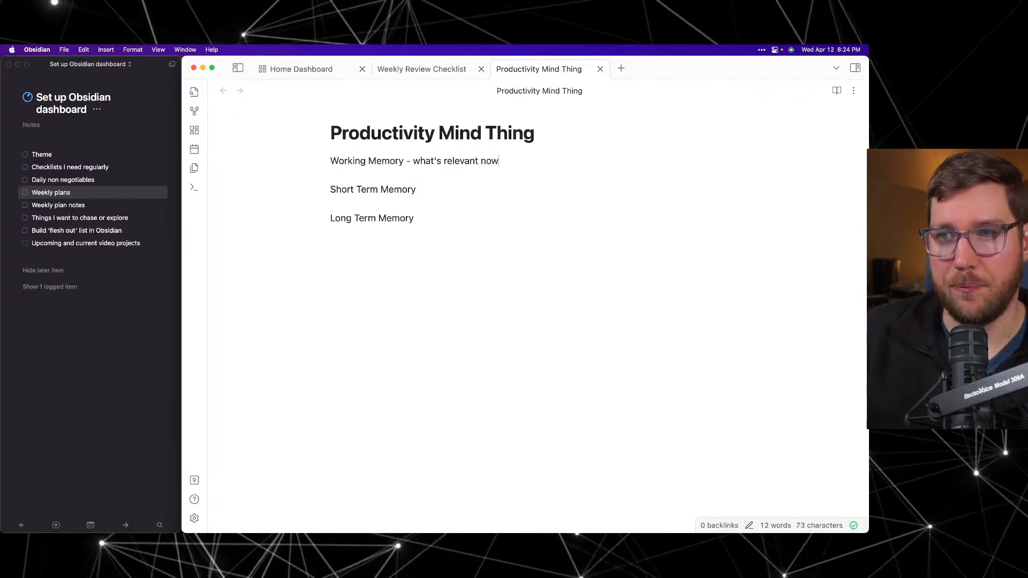
pyautogui.press('Return')
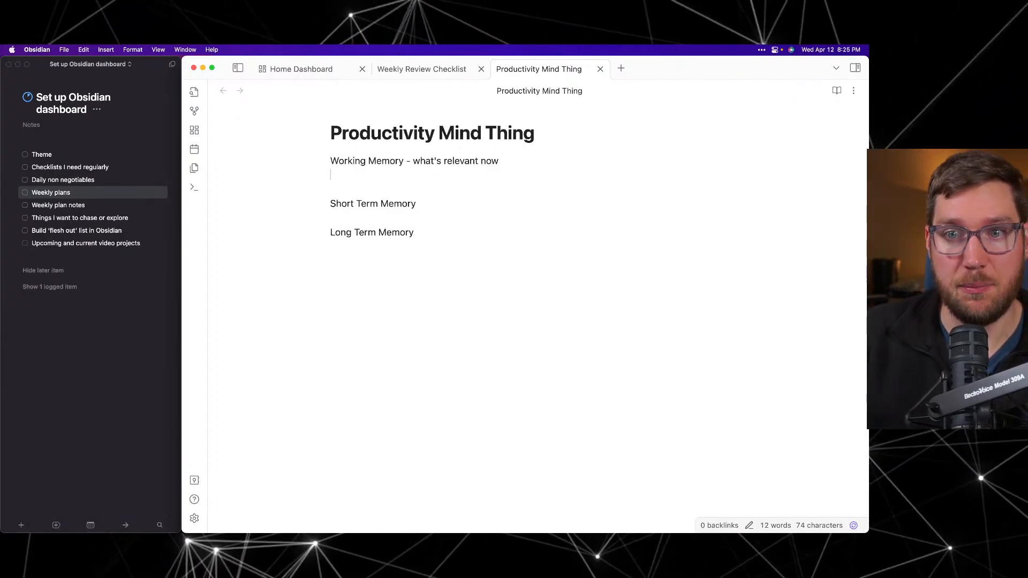
pyautogui.write('Paper')
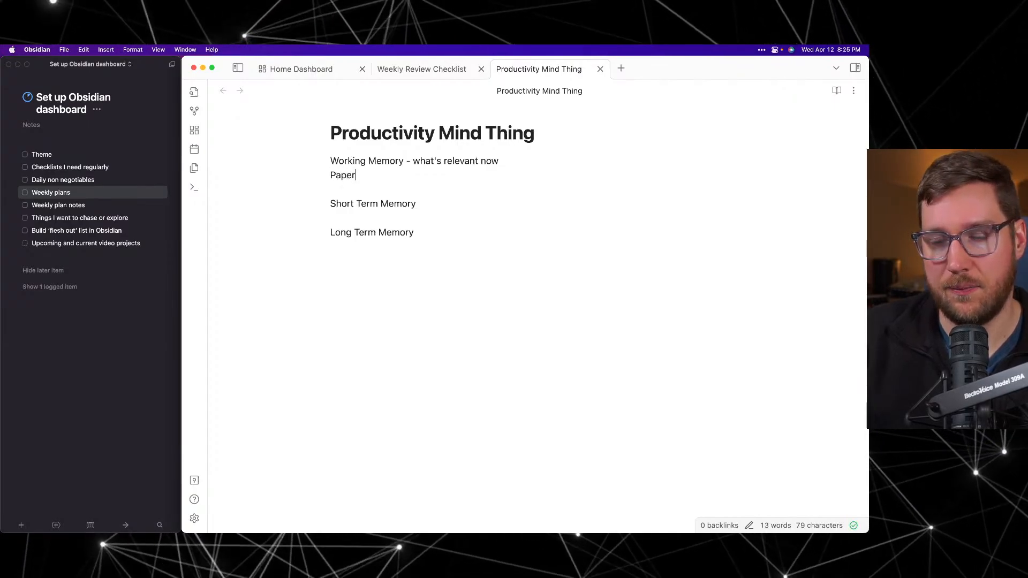
pyautogui.press('super+Left')
pyautogui.write('-')
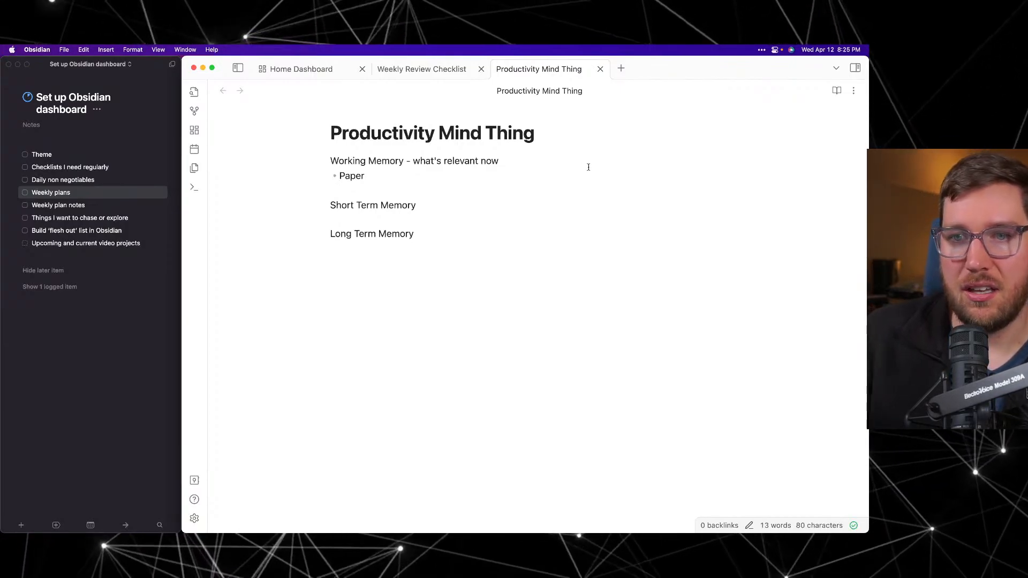
pyautogui.click(369, 175)
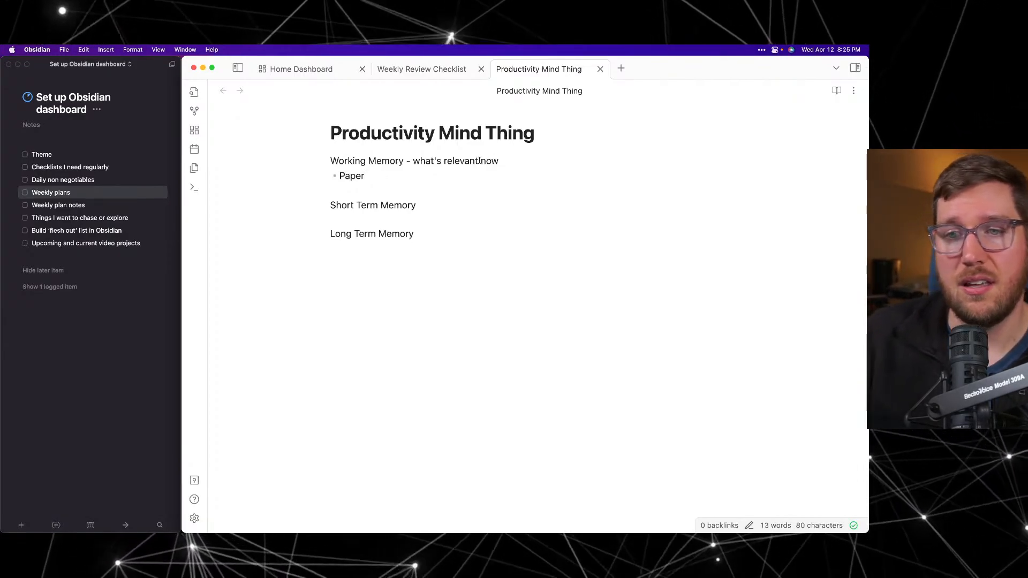
# Step: Append "- what's relevant today/this week" to the Short Term Memory line
pyautogui.click(426, 207)
pyautogui.write('- ')
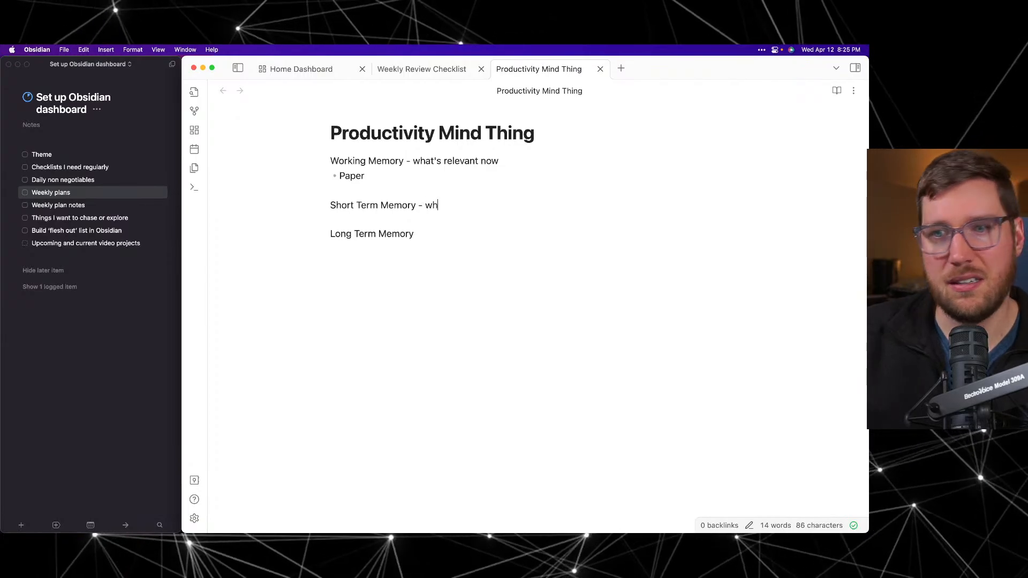
pyautogui.write("what's relevant today")
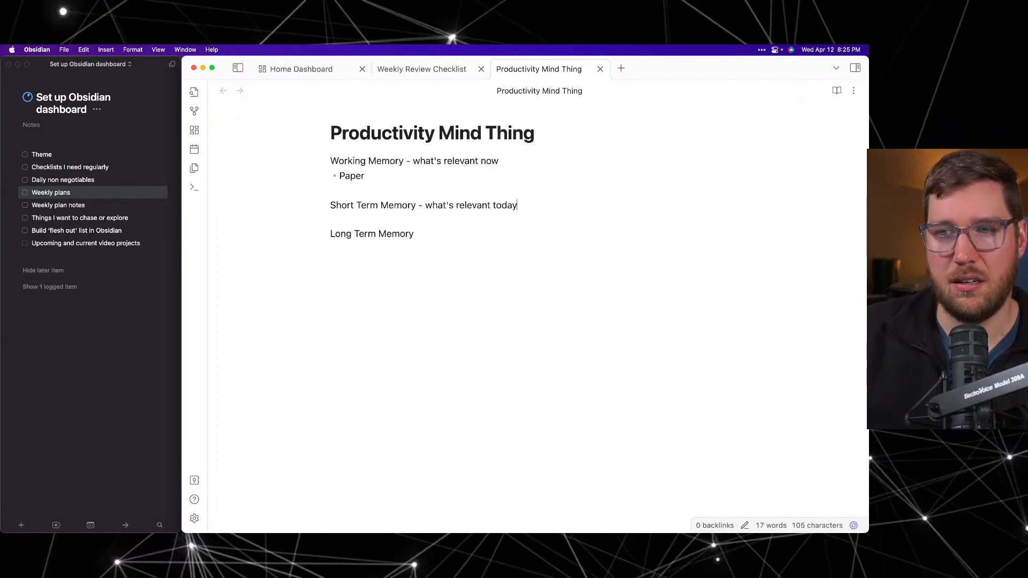
pyautogui.write('/this week')
# Step: Add the bullets "Daily plan in Things" and "Calendar" beneath the Short Term Memory line
pyautogui.press('Return')
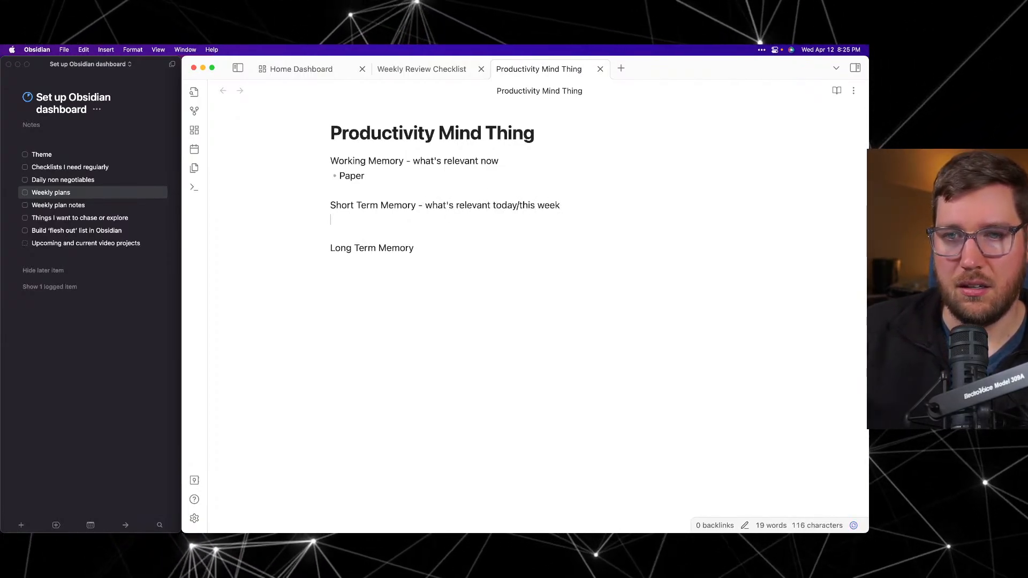
pyautogui.write('- *')
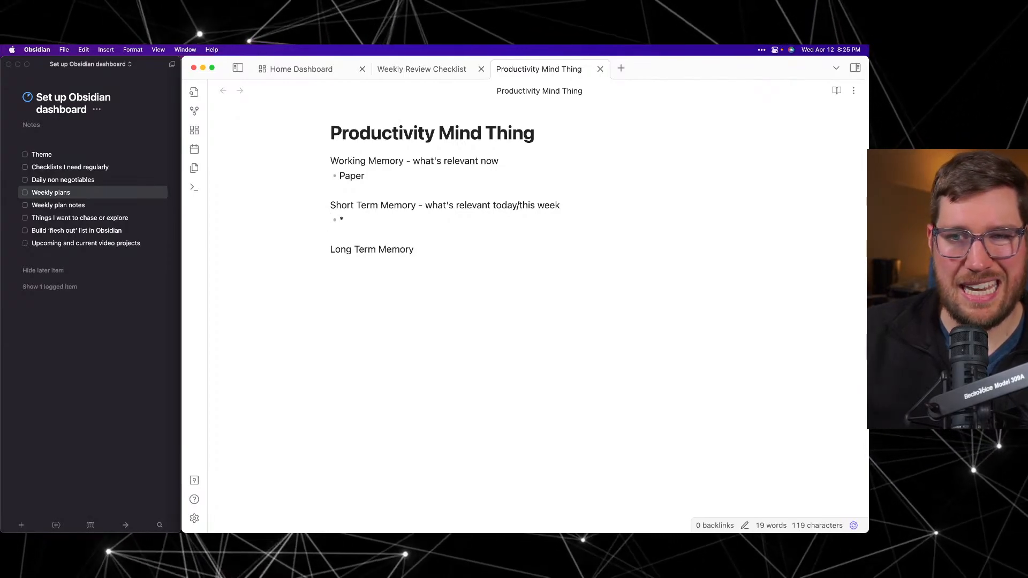
pyautogui.press('BackSpace')
pyautogui.write('Daily plan in Things')
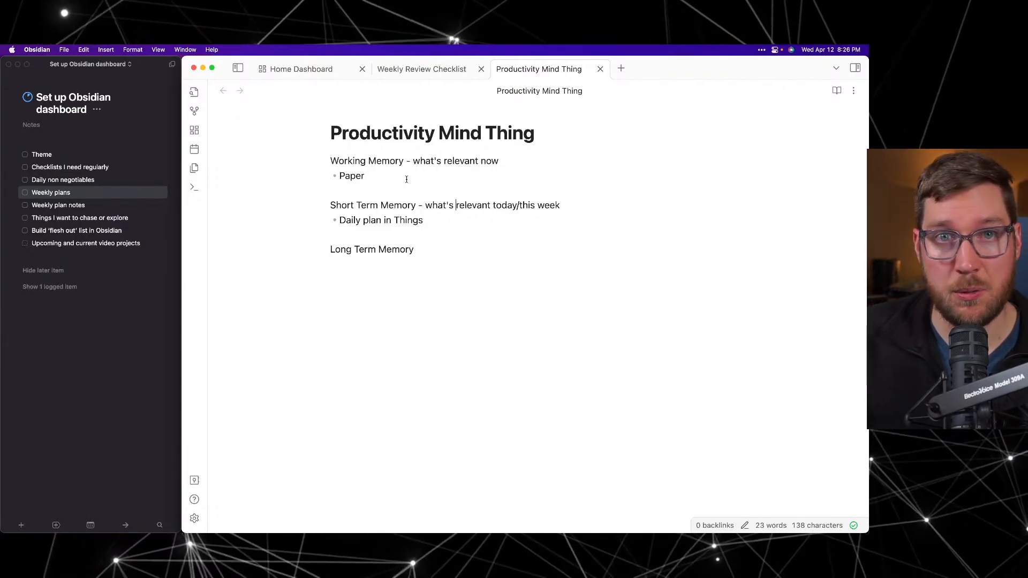
pyautogui.press('Return')
pyautogui.write('Calendar')
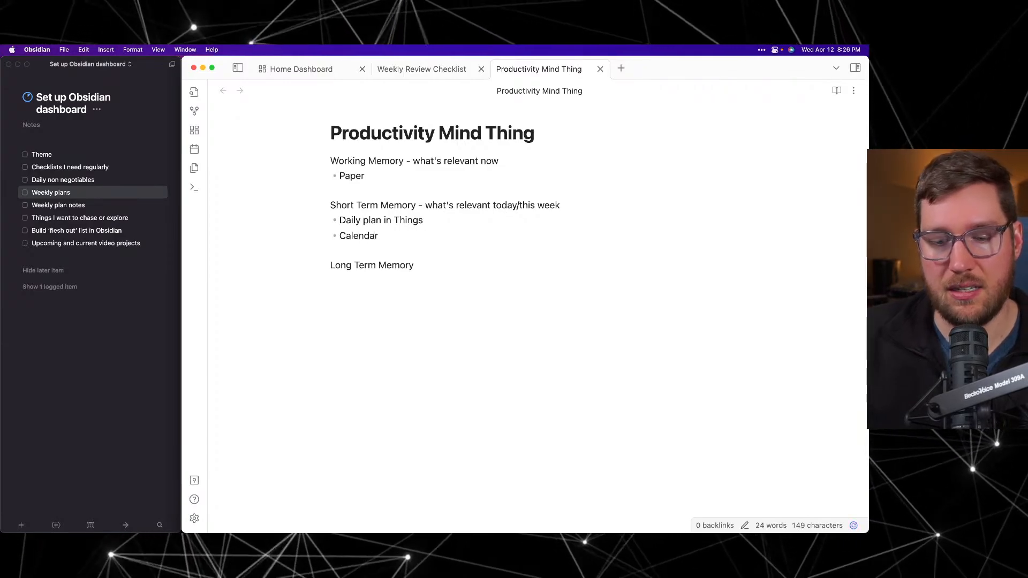
# Step: Append "- projects, PKM, etc." to the Long Term Memory line
pyautogui.click(461, 266)
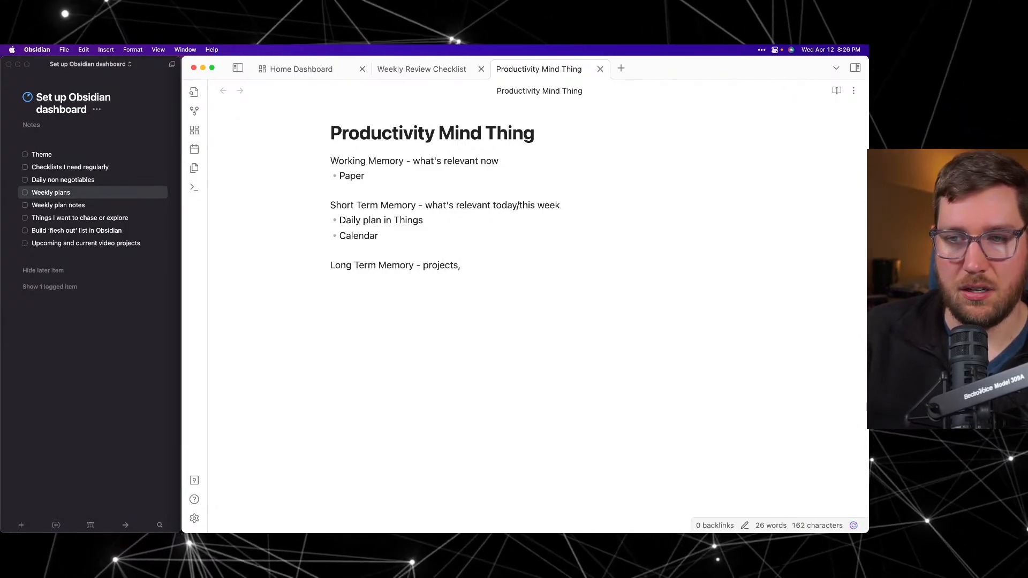
pyautogui.write('PKM, e')
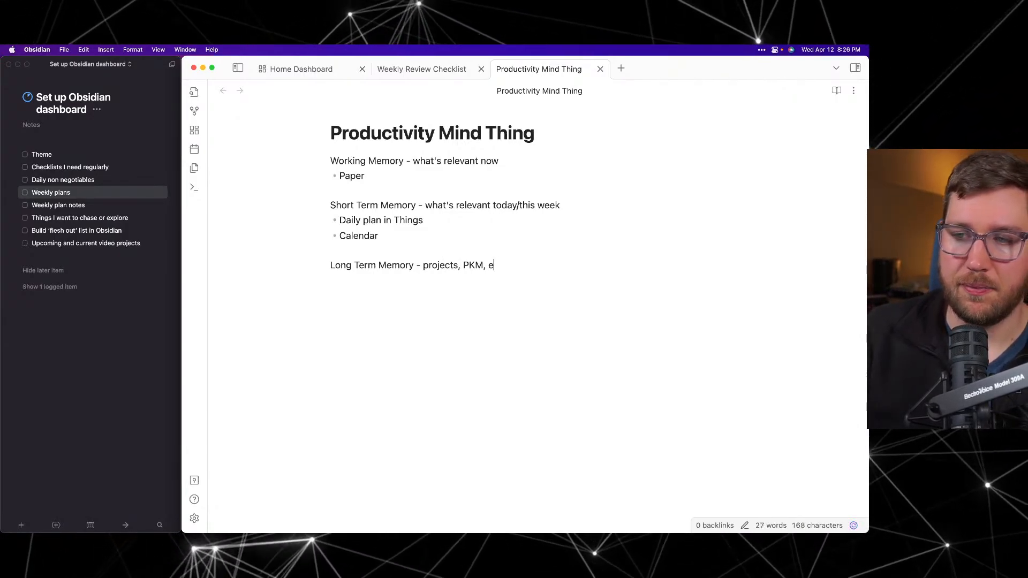
pyautogui.write('t.')
pyautogui.write('.')
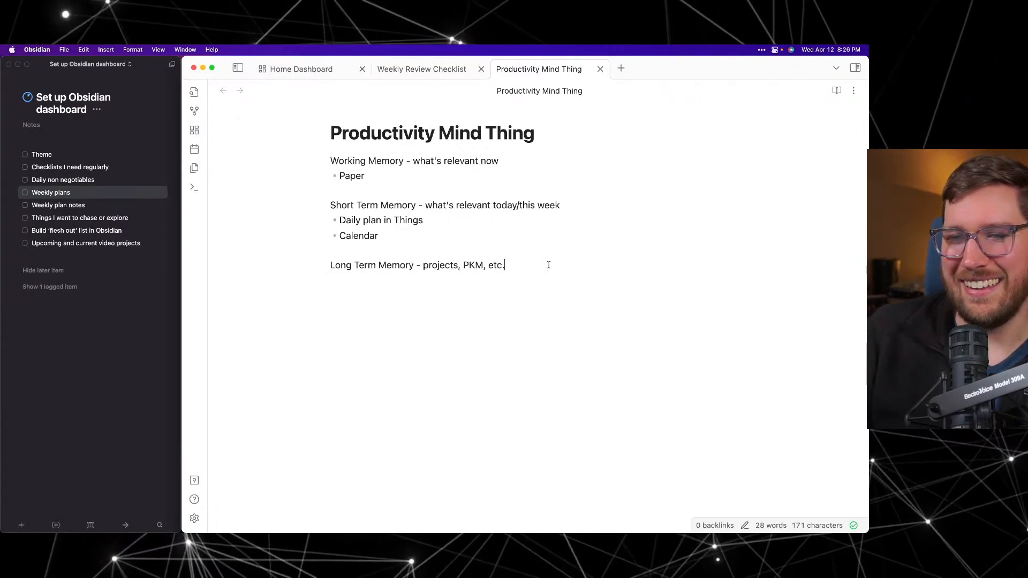
# Step: Add the bullets "Obsidian" and "Projects in Things" beneath the Long Term Memory line
pyautogui.press('Return')
pyautogui.write('**')
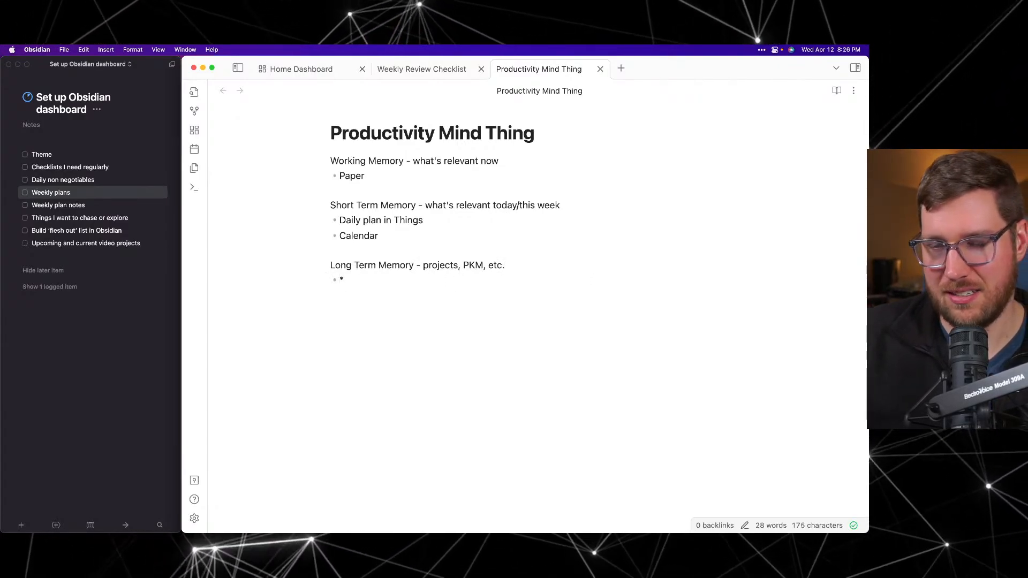
pyautogui.press('Delete')
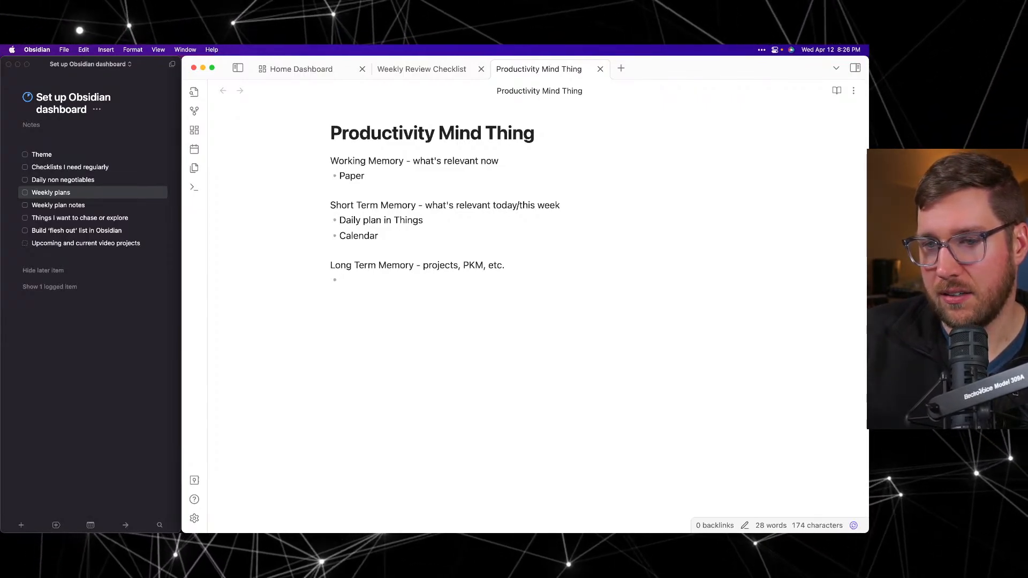
pyautogui.write('Obsid')
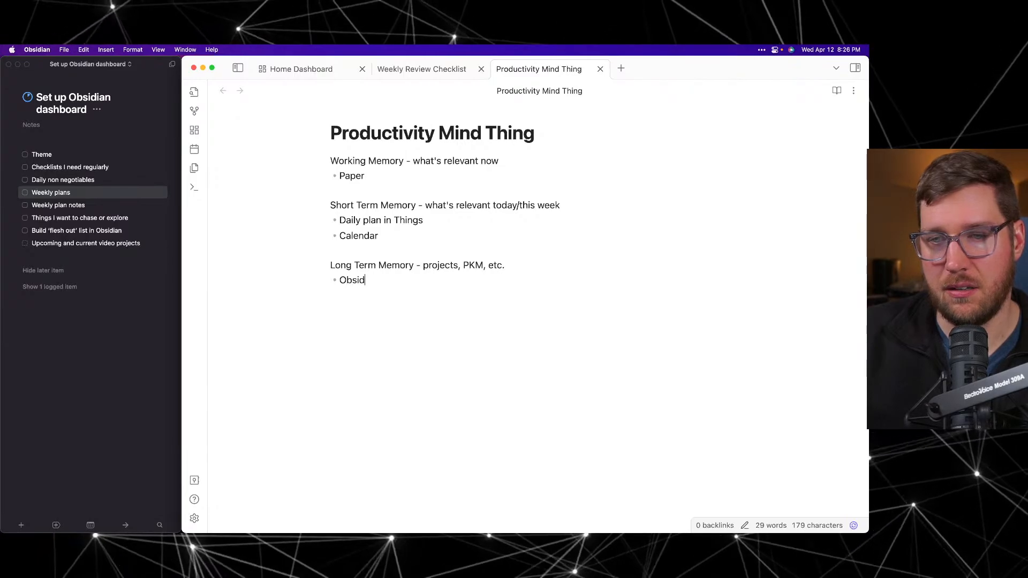
pyautogui.write('ian')
pyautogui.press('Return')
pyautogui.write('Projects in Things')
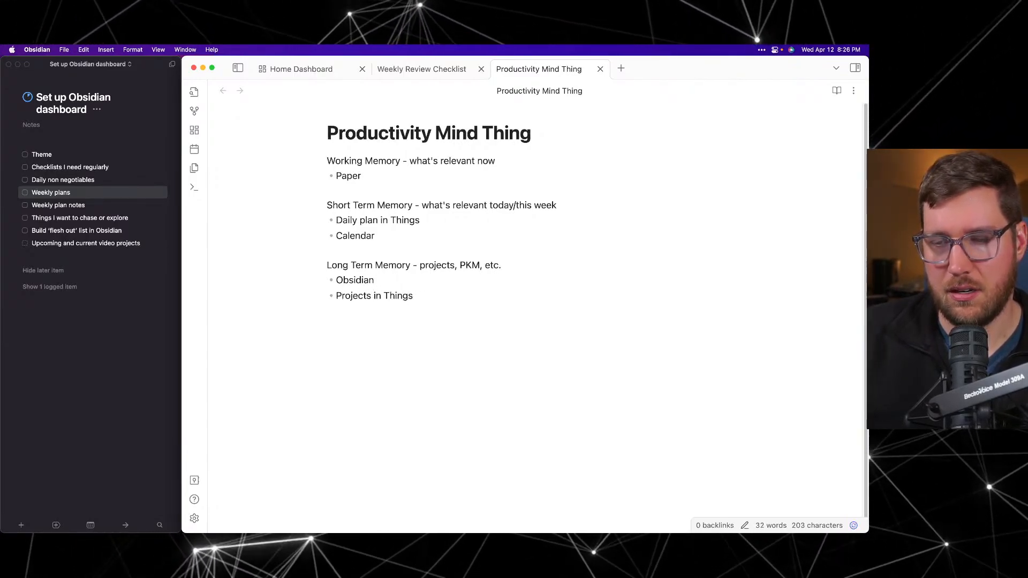
# Step: Add the bullet "Someday" beneath "Projects in Things" in the Long Term Memory list
pyautogui.press('Return')
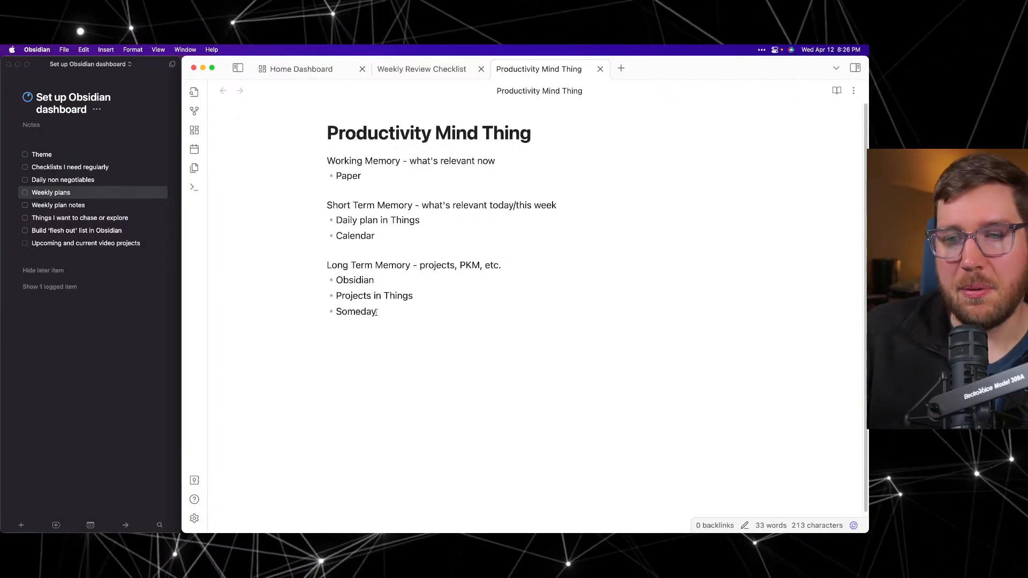
# Step: Review the Working Memory, Short Term Memory and Long Term Memory sections of the note, highlighting each section's text in turn
pyautogui.moveTo(396, 313); pyautogui.dragTo(326, 164)
pyautogui.click(384, 172)
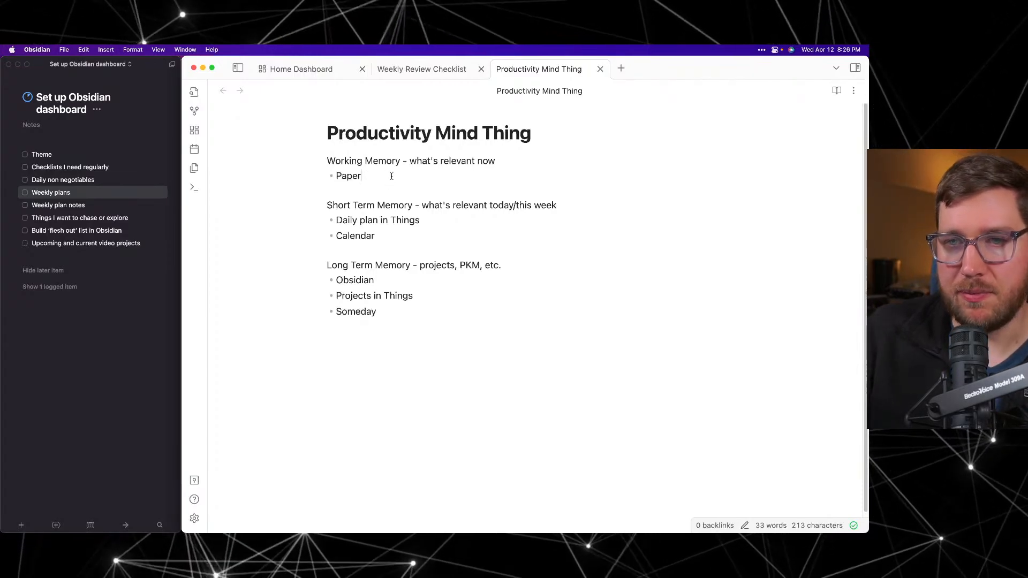
pyautogui.moveTo(327, 161); pyautogui.dragTo(370, 173)
pyautogui.click(371, 174)
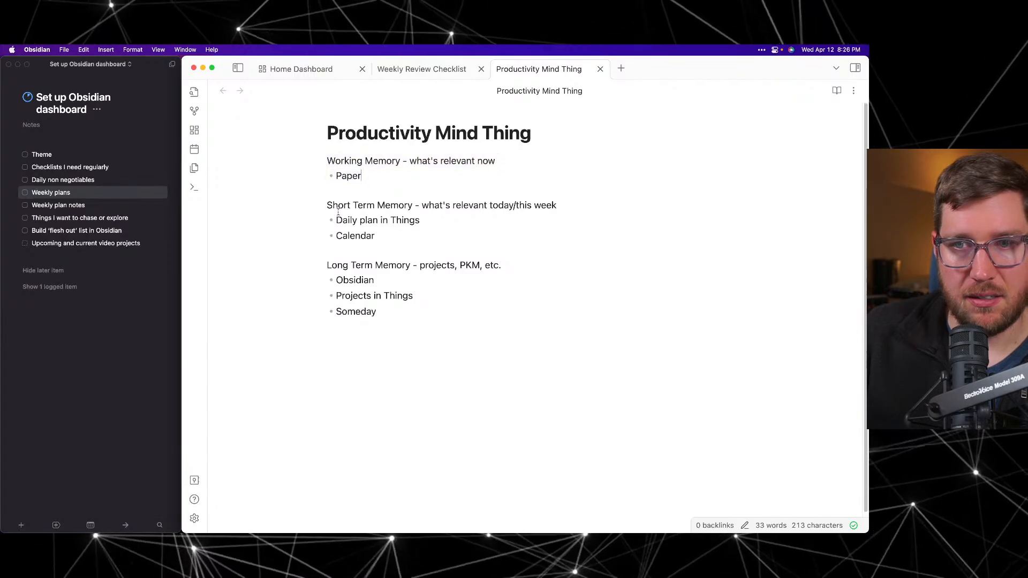
pyautogui.moveTo(384, 237); pyautogui.dragTo(319, 202)
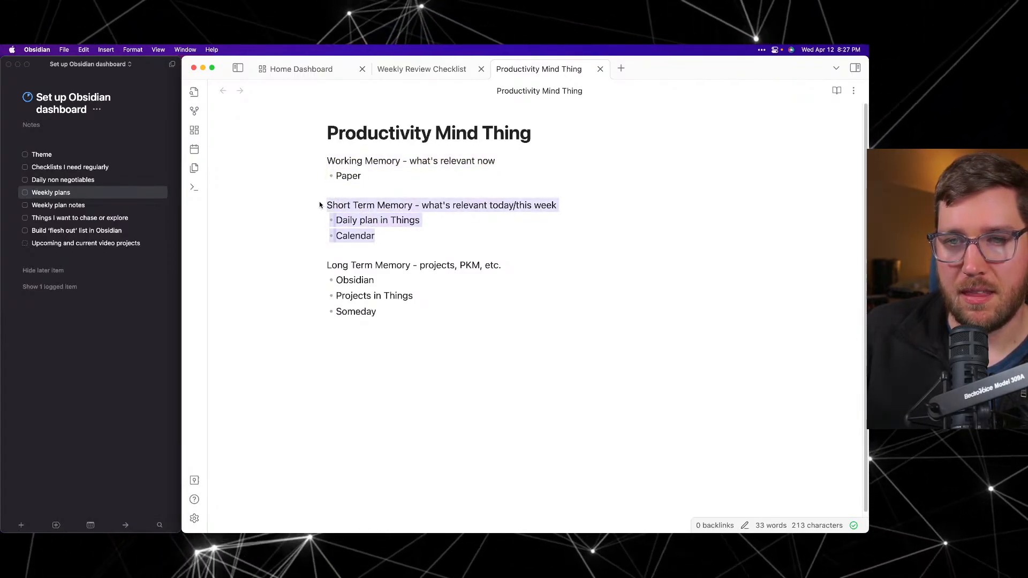
pyautogui.click(374, 179)
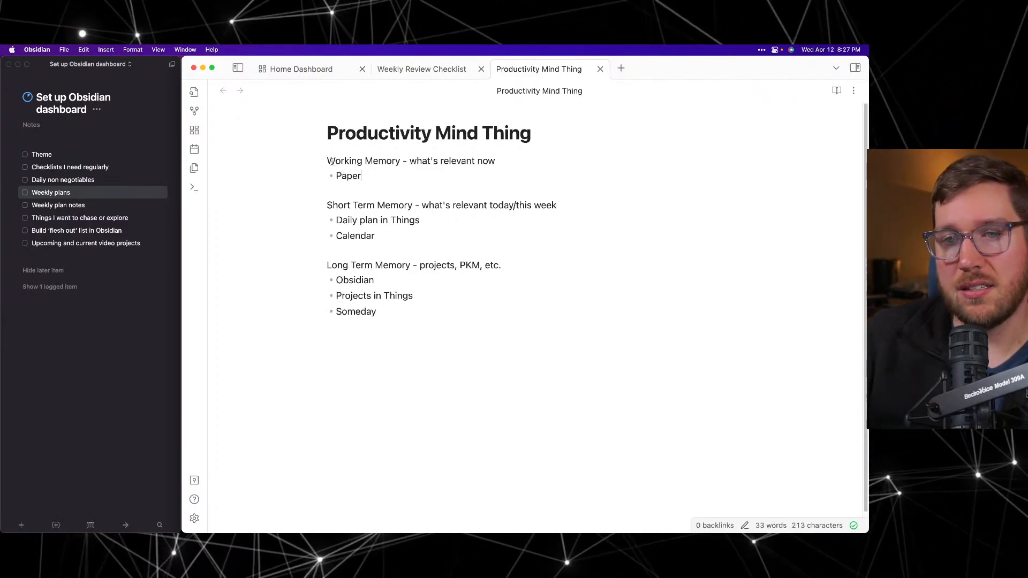
pyautogui.moveTo(327, 160); pyautogui.dragTo(376, 172)
pyautogui.click(376, 182)
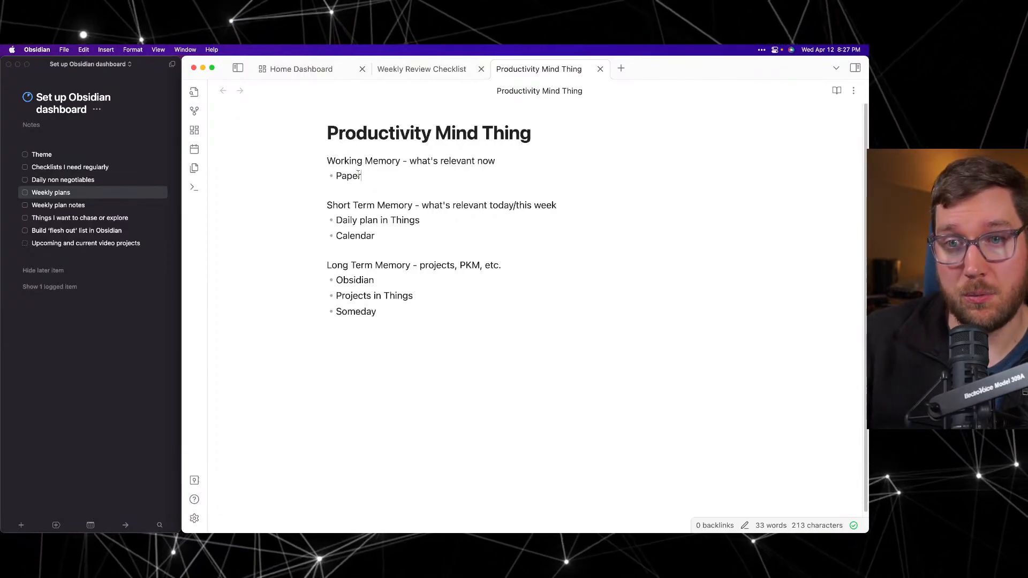
pyautogui.moveTo(362, 176); pyautogui.dragTo(328, 162)
pyautogui.click(385, 206)
pyautogui.moveTo(394, 237); pyautogui.dragTo(331, 209)
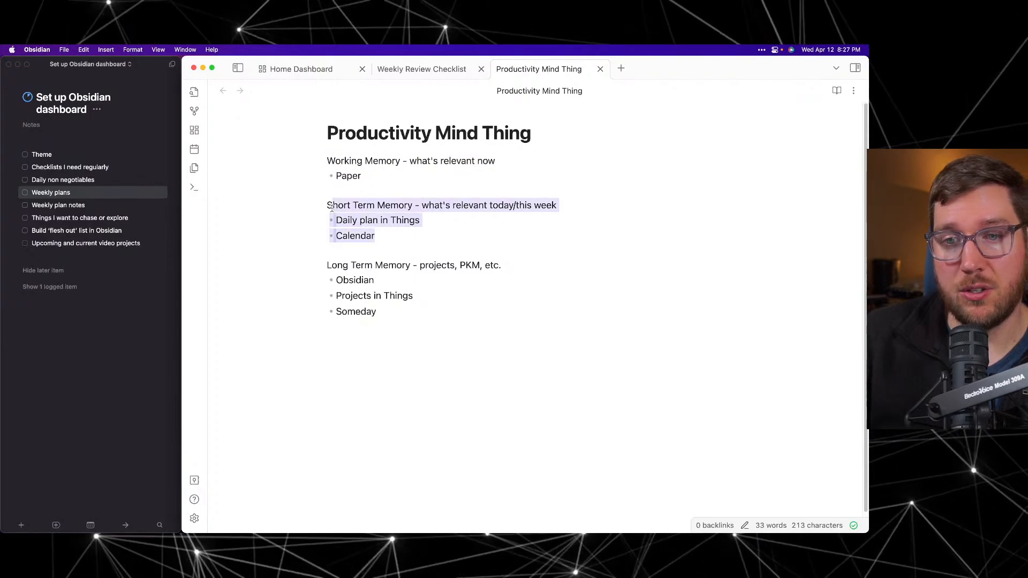
pyautogui.click(328, 198)
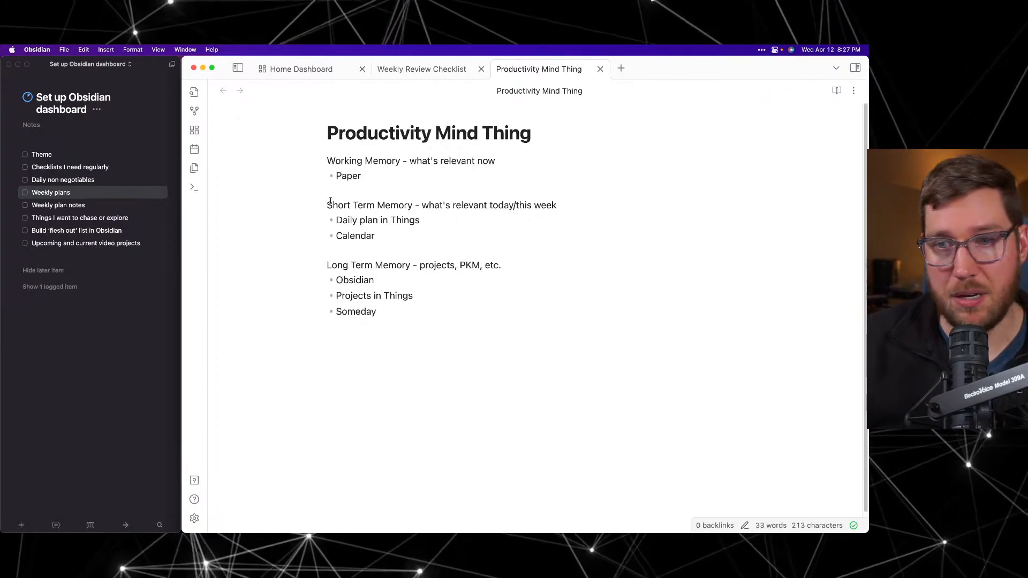
pyautogui.moveTo(418, 237); pyautogui.dragTo(324, 200)
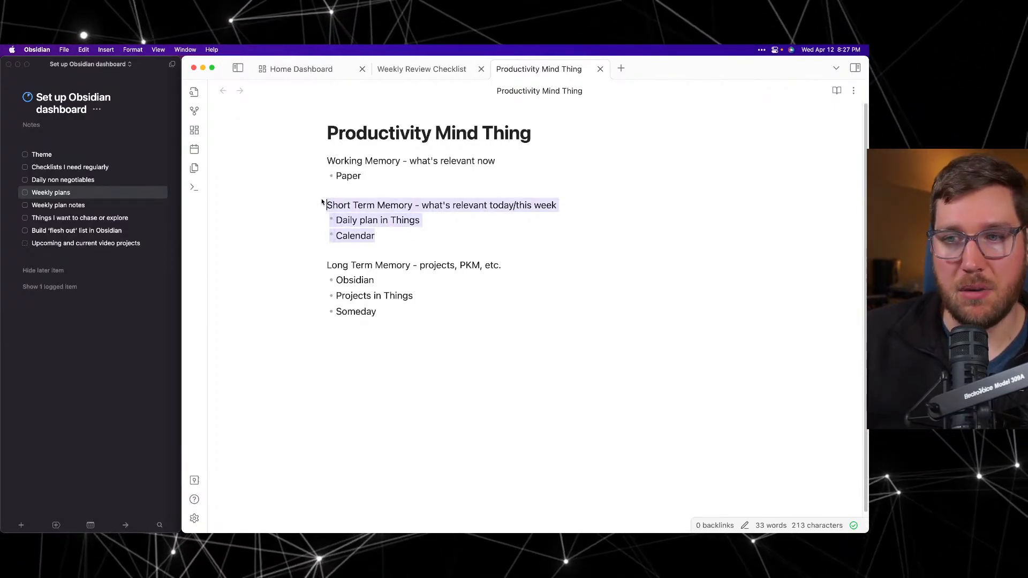
pyautogui.click(342, 181)
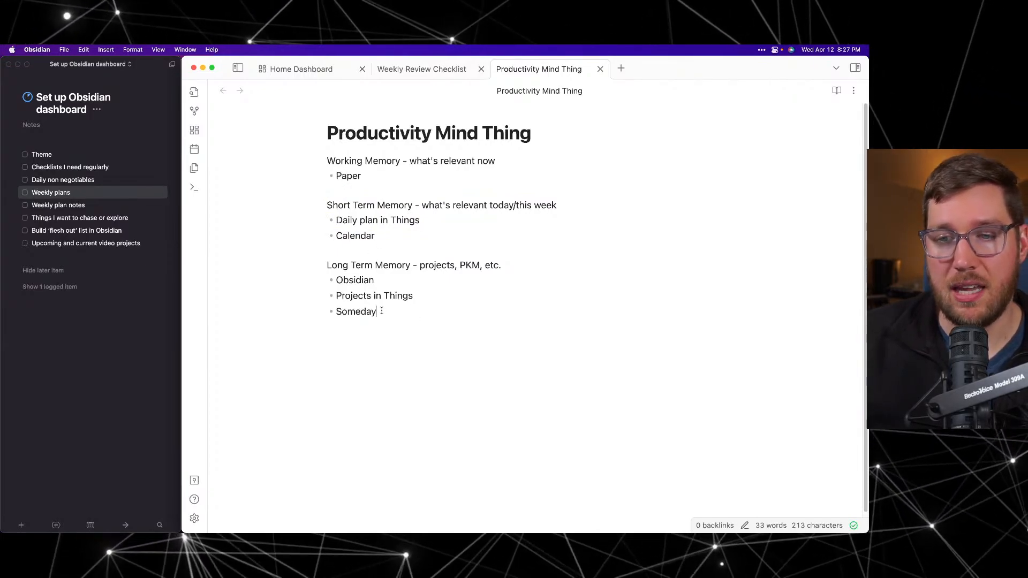
pyautogui.moveTo(407, 311); pyautogui.dragTo(329, 265)
pyautogui.click(417, 245)
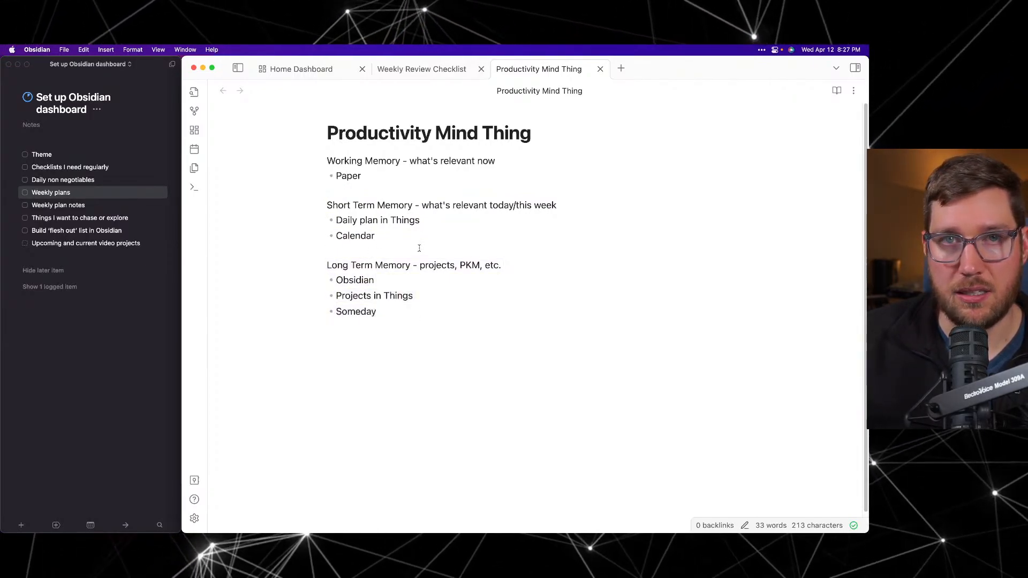